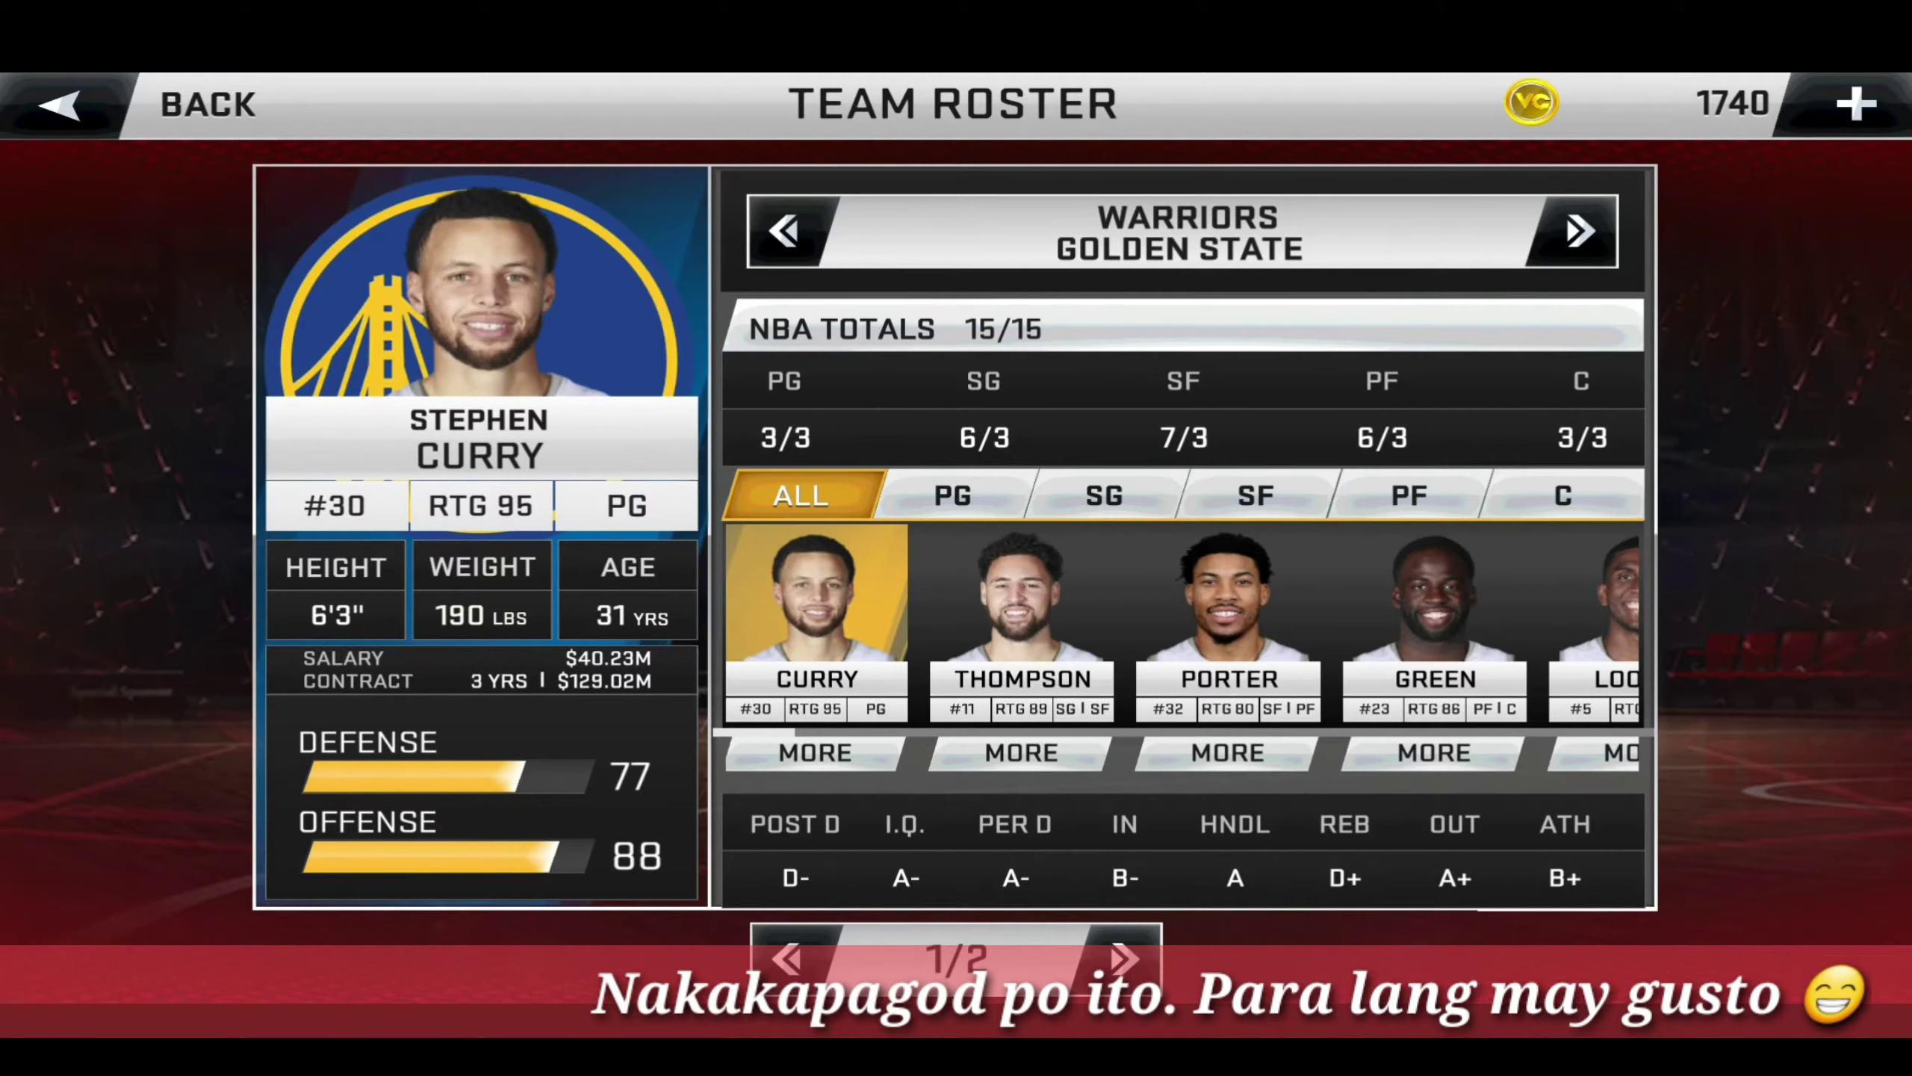
Browse the team rosters from the Golden State Warriors through the Washington Wizards and past the Free Agents list
click(1573, 230)
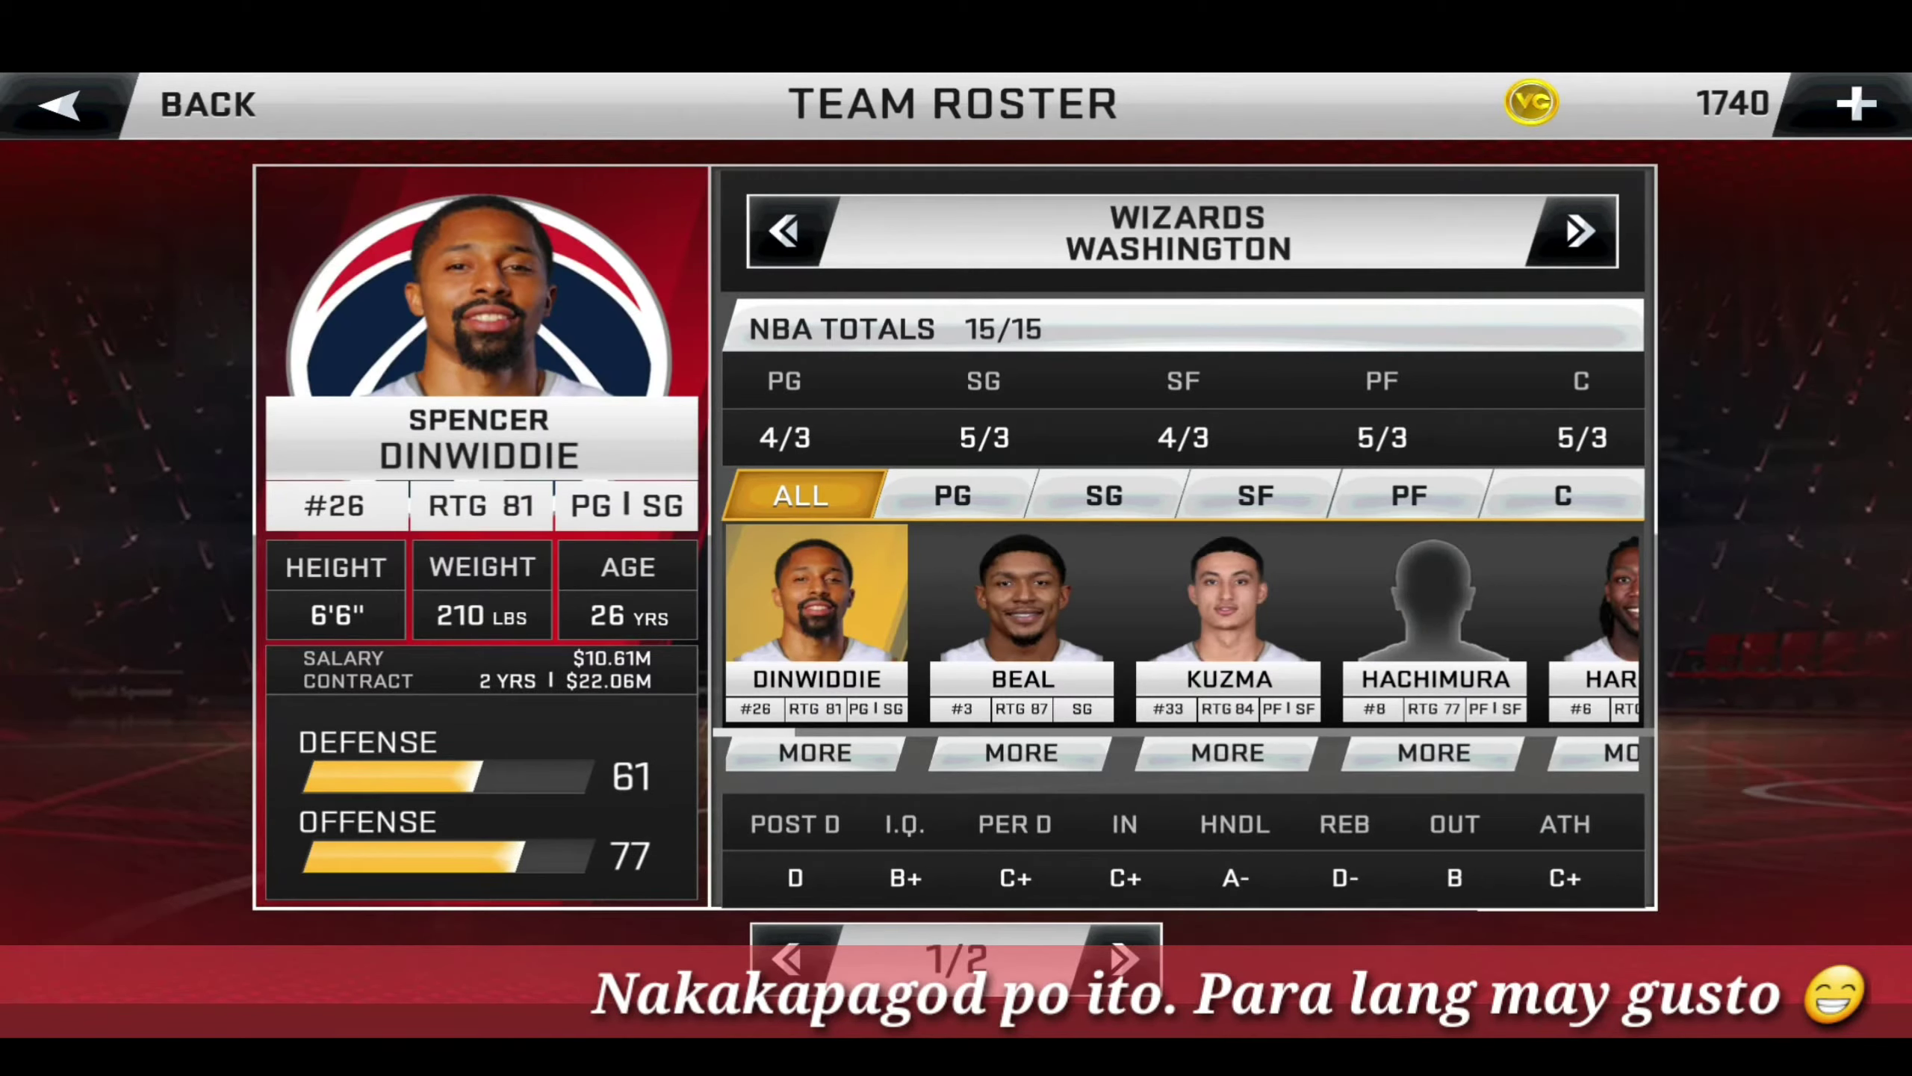
click(1573, 230)
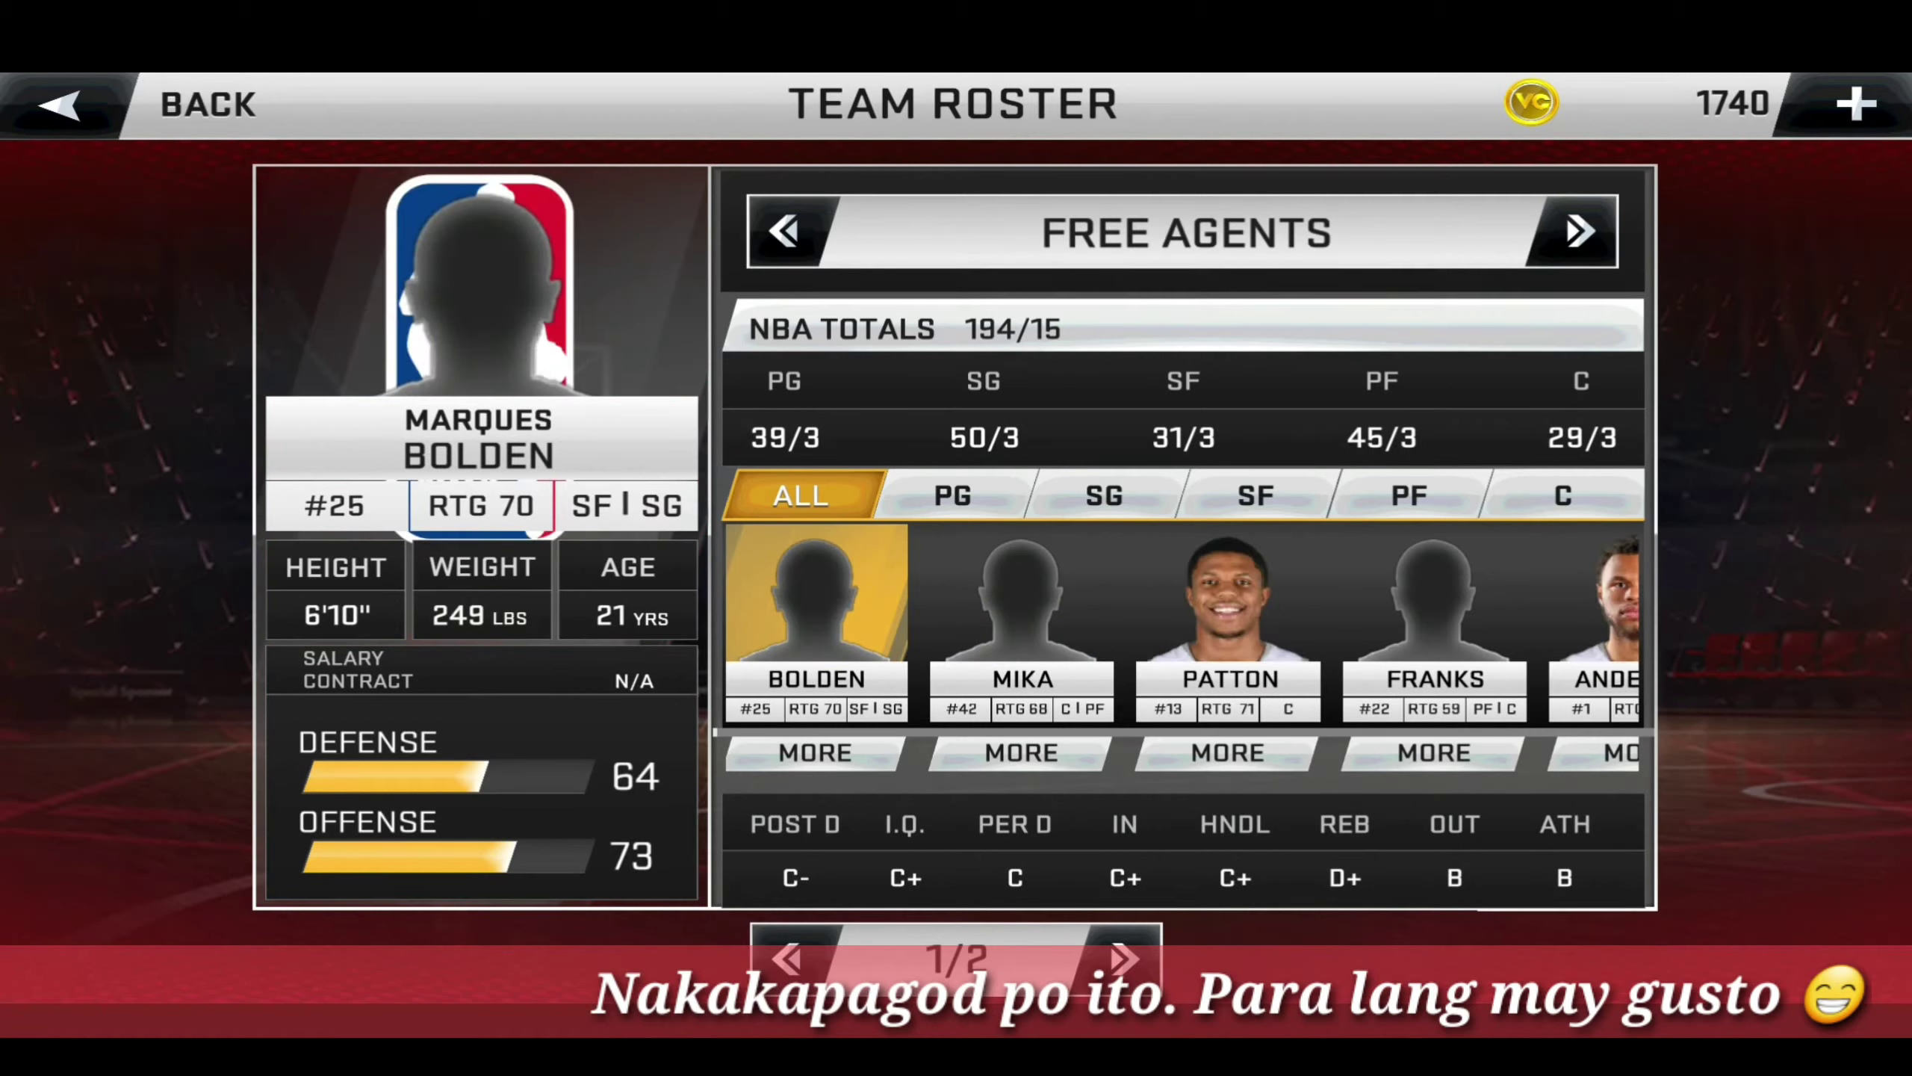
click(1573, 230)
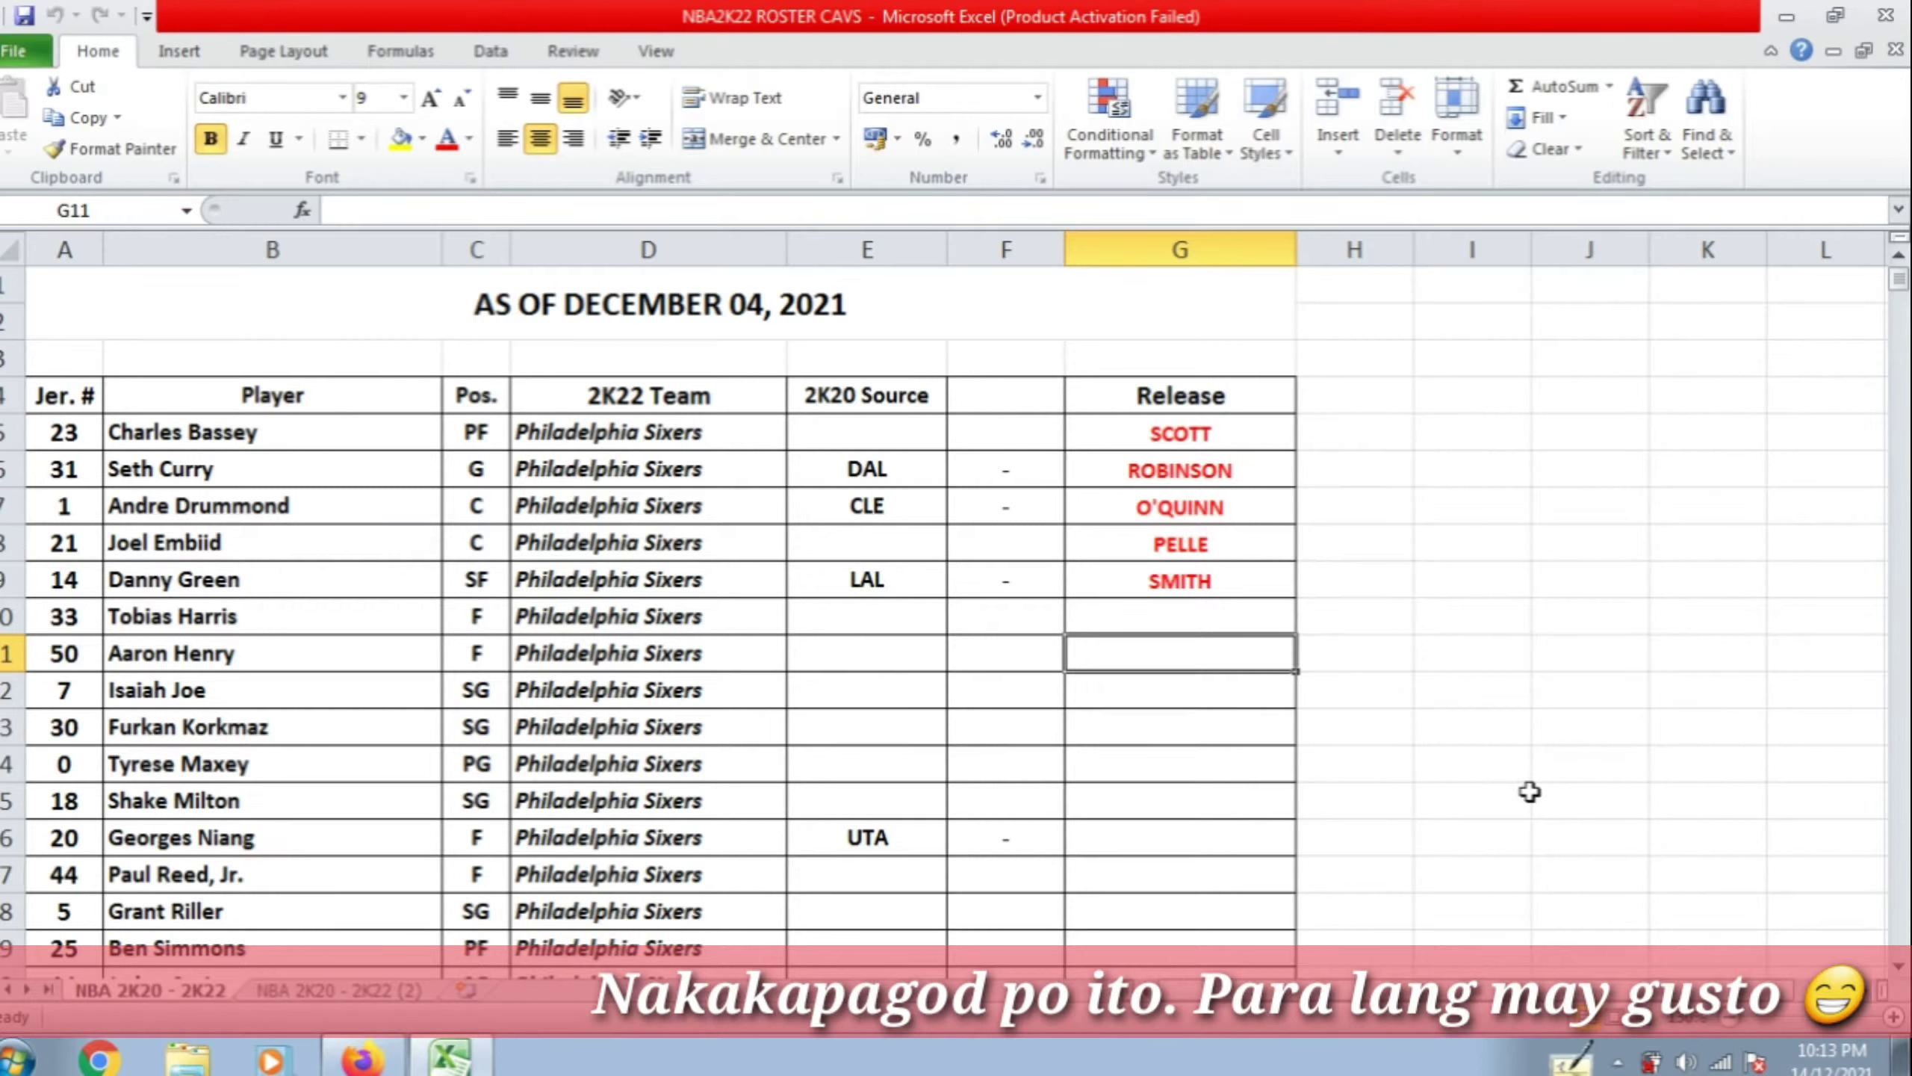
Examine the Philadelphia Sixers table, covering the jersey number, player, position and team columns and the 2K20 Source column
click(1150, 803)
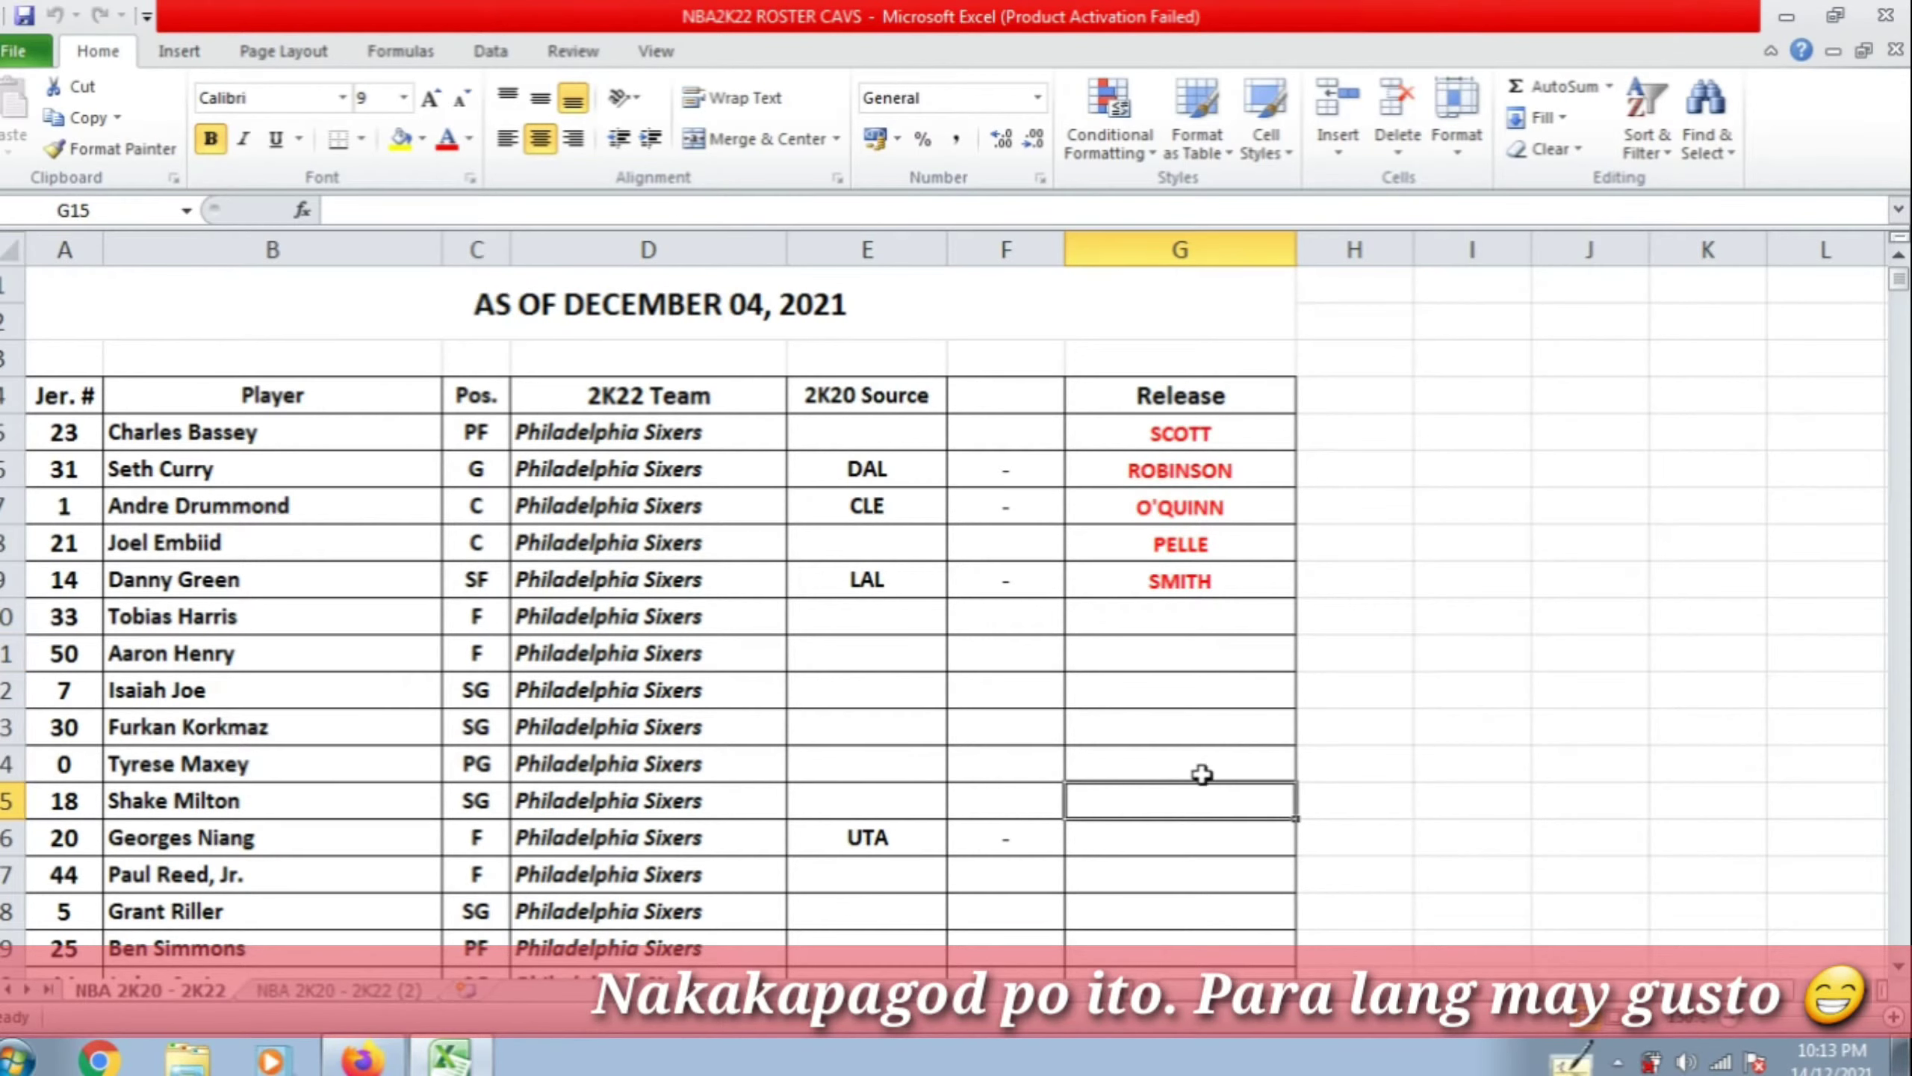
drag(66, 435, 653, 961)
scroll(654, 960, down, 2)
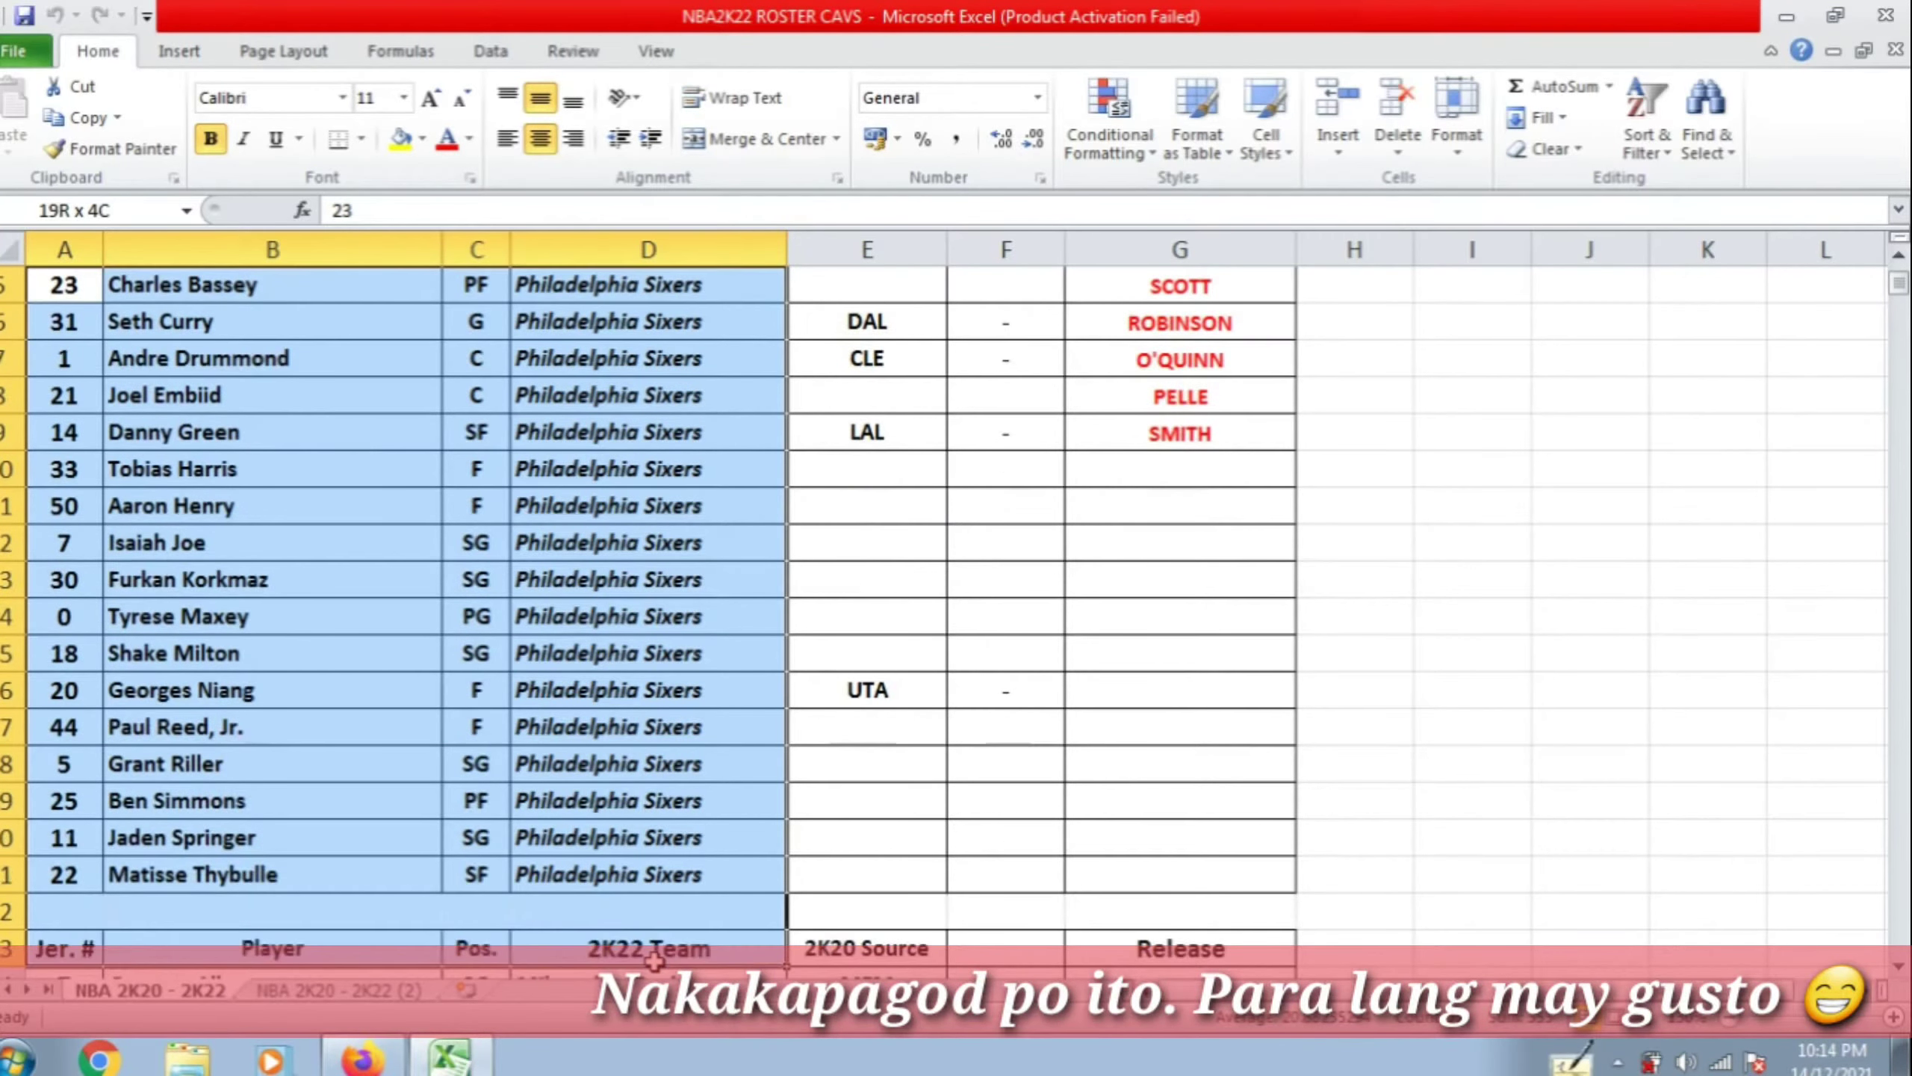
scroll(949, 897, up, 1)
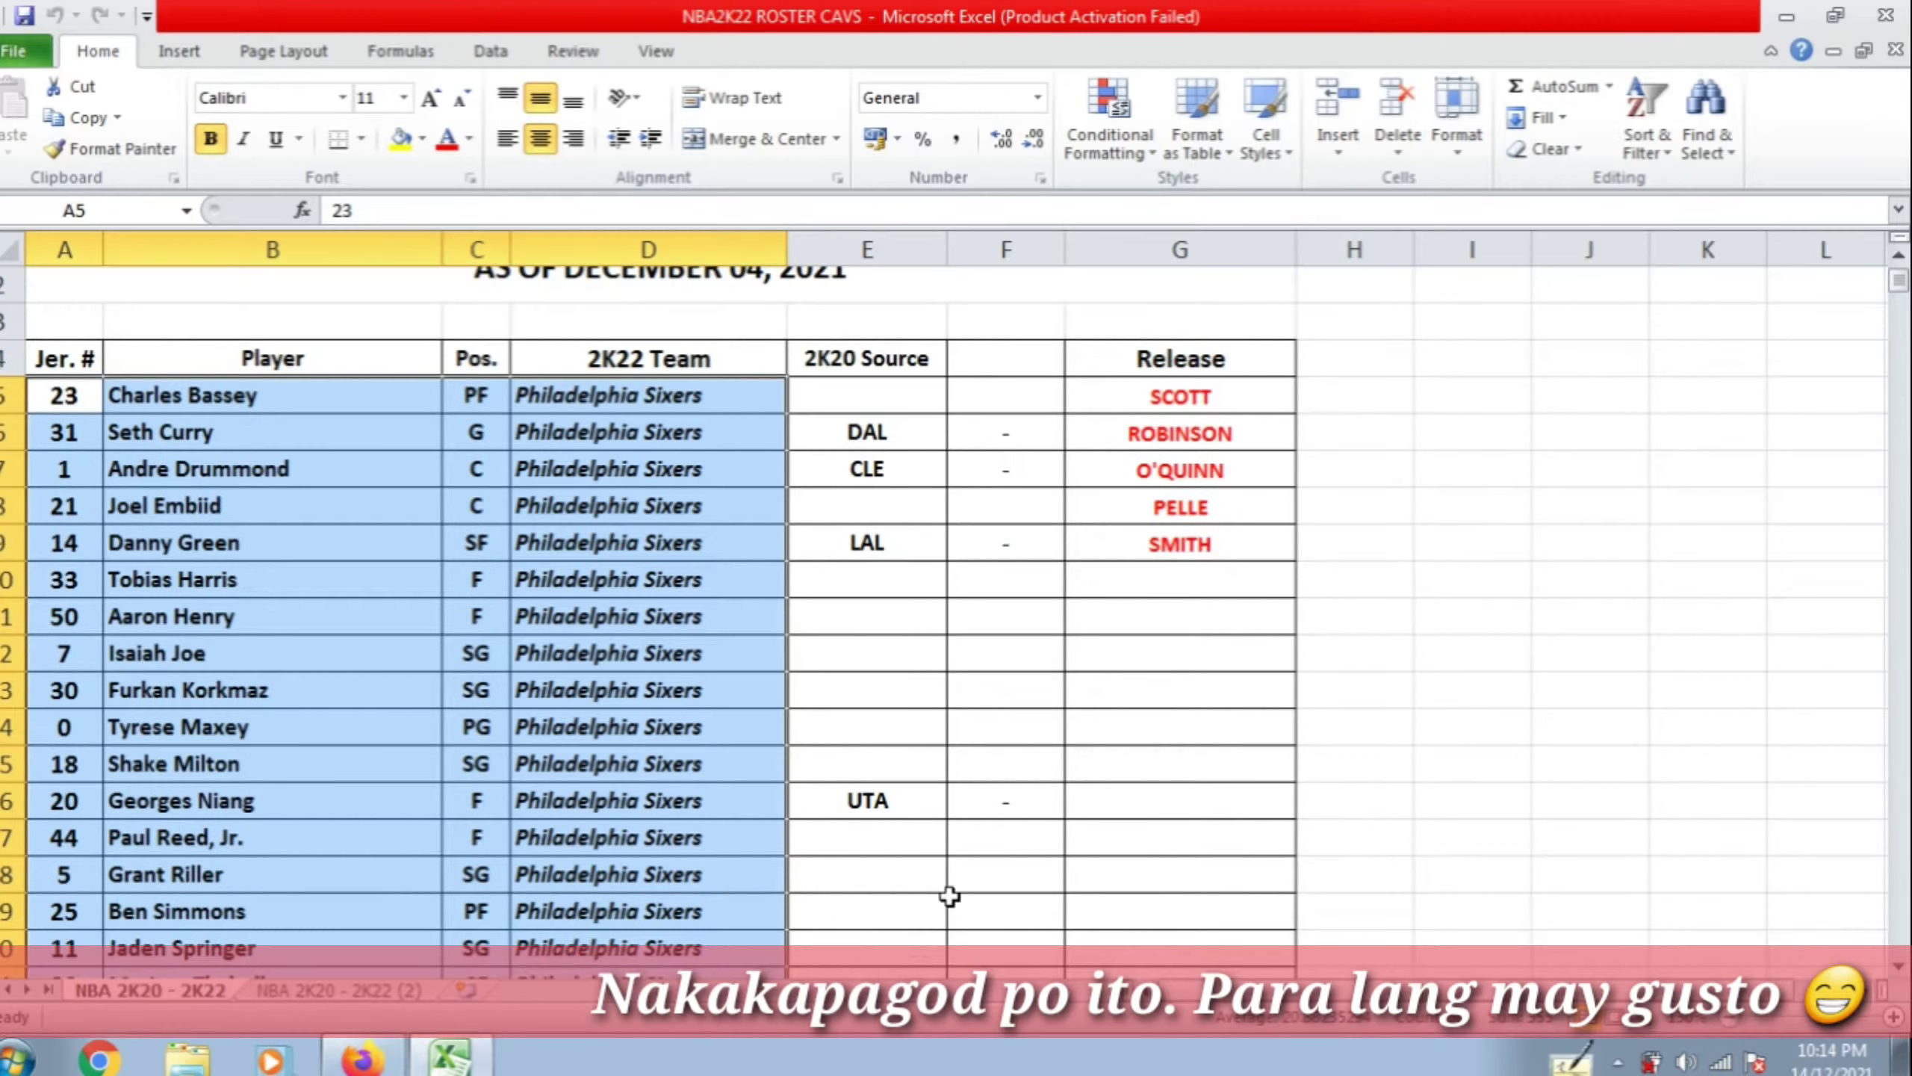
click(894, 515)
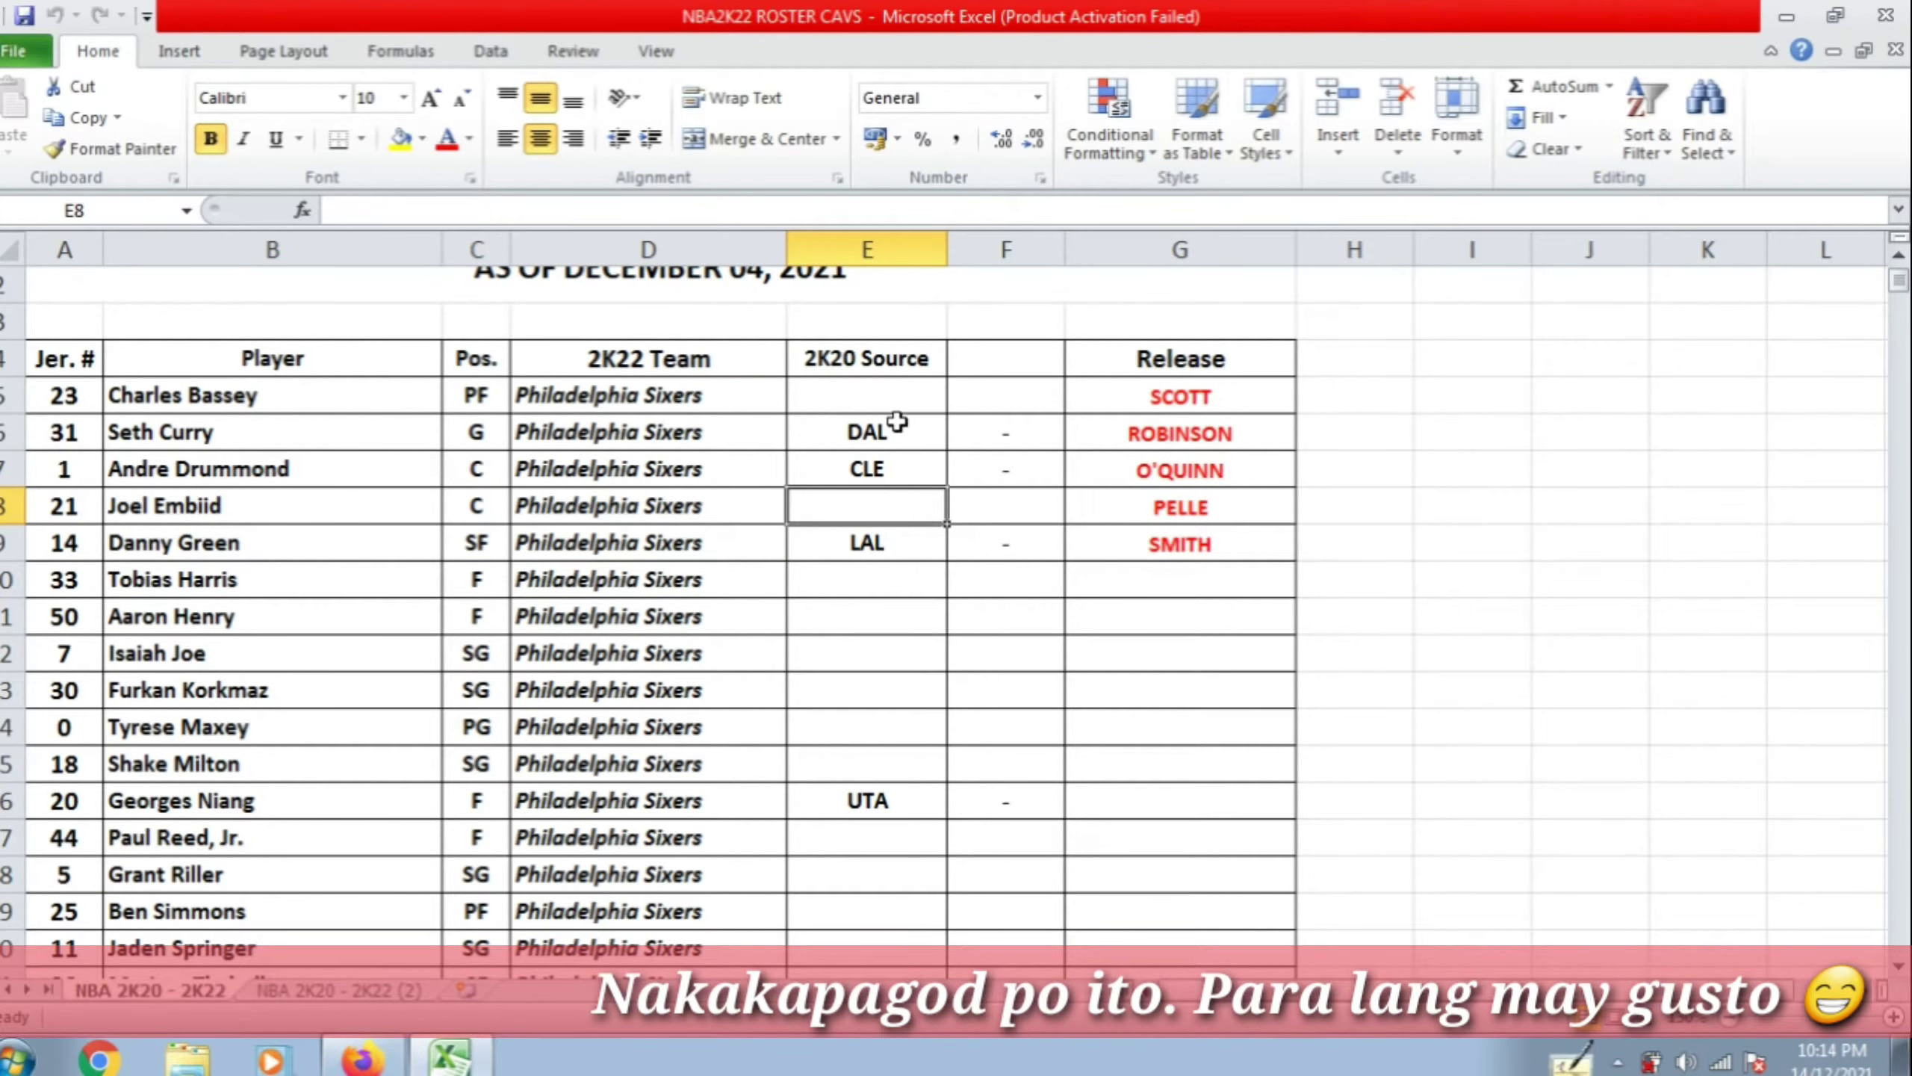
drag(893, 360, 896, 841)
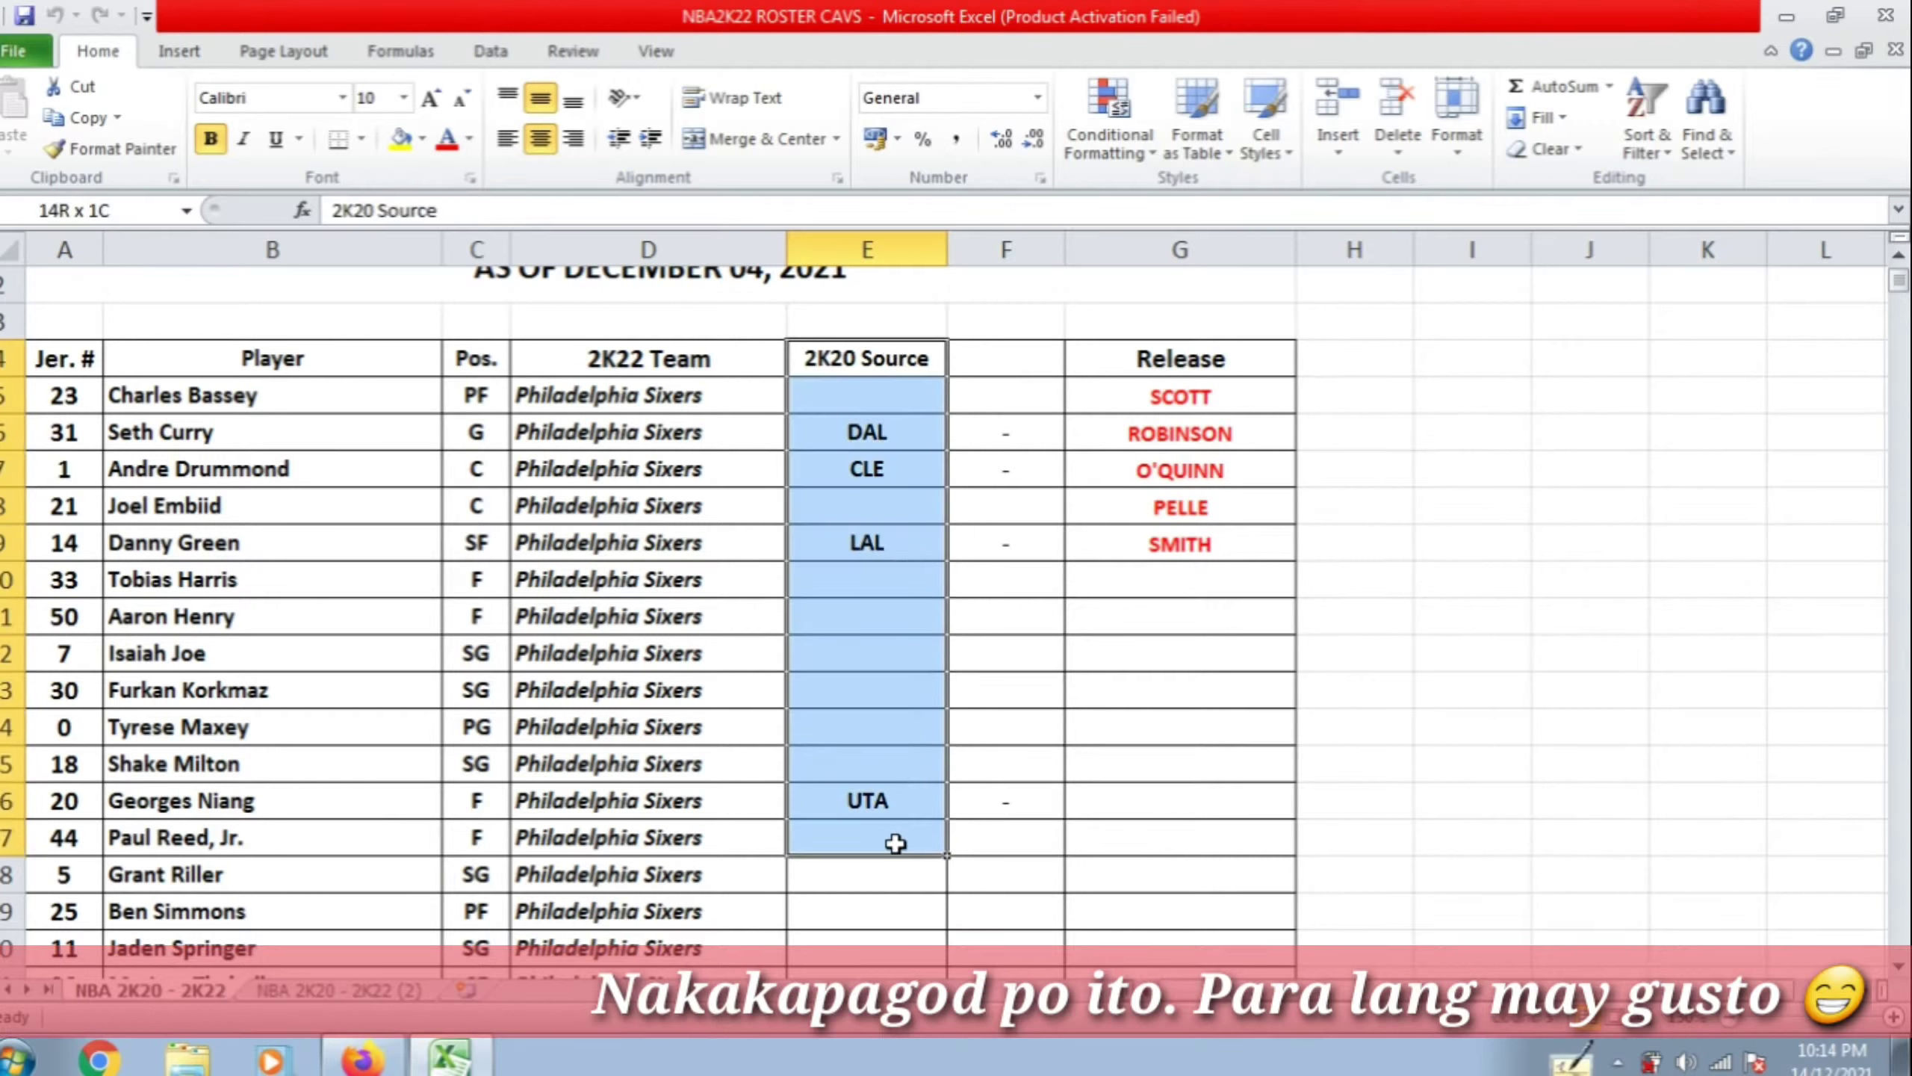
click(883, 568)
drag(888, 396, 888, 829)
click(888, 831)
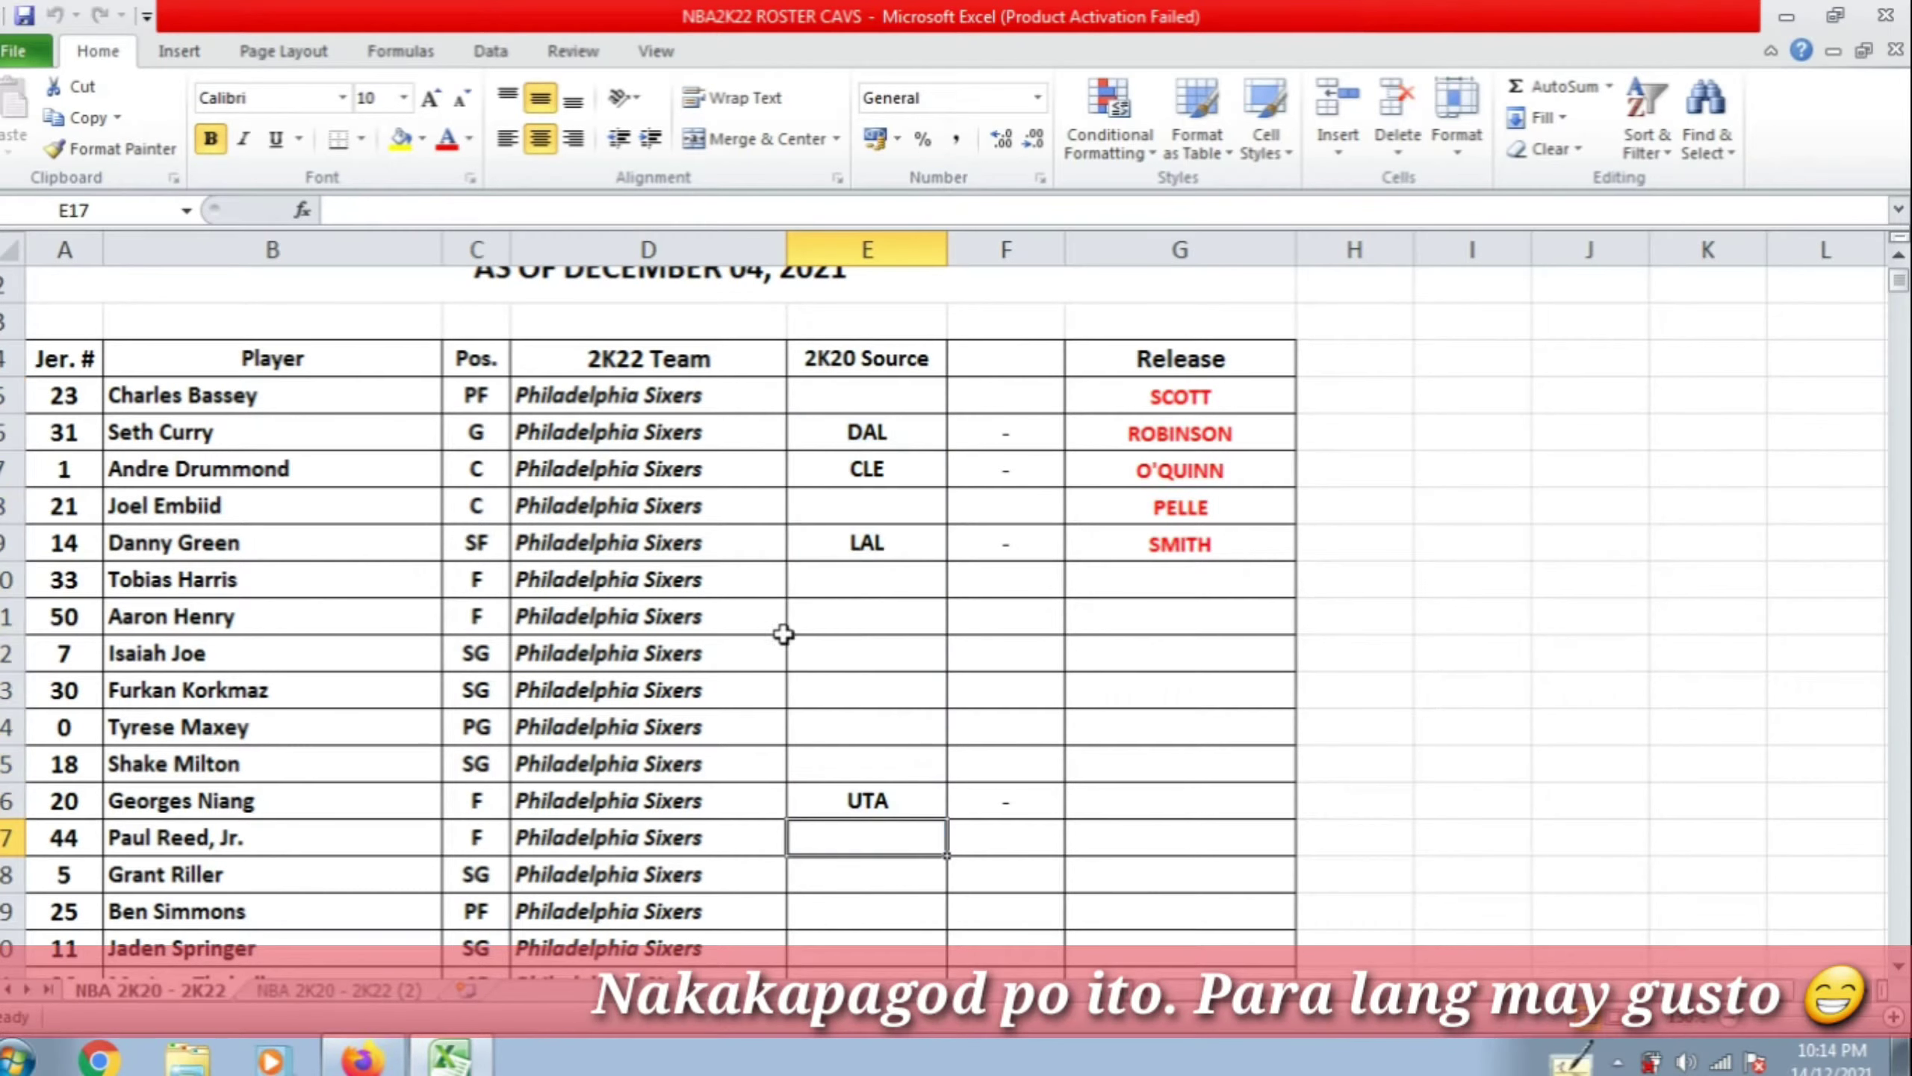
Highlight the Sixers rows that have a 2K20 source team one by one: Seth Curry, Andre Drummond, Danny Green and Georges Niang
drag(75, 439, 178, 444)
click(888, 369)
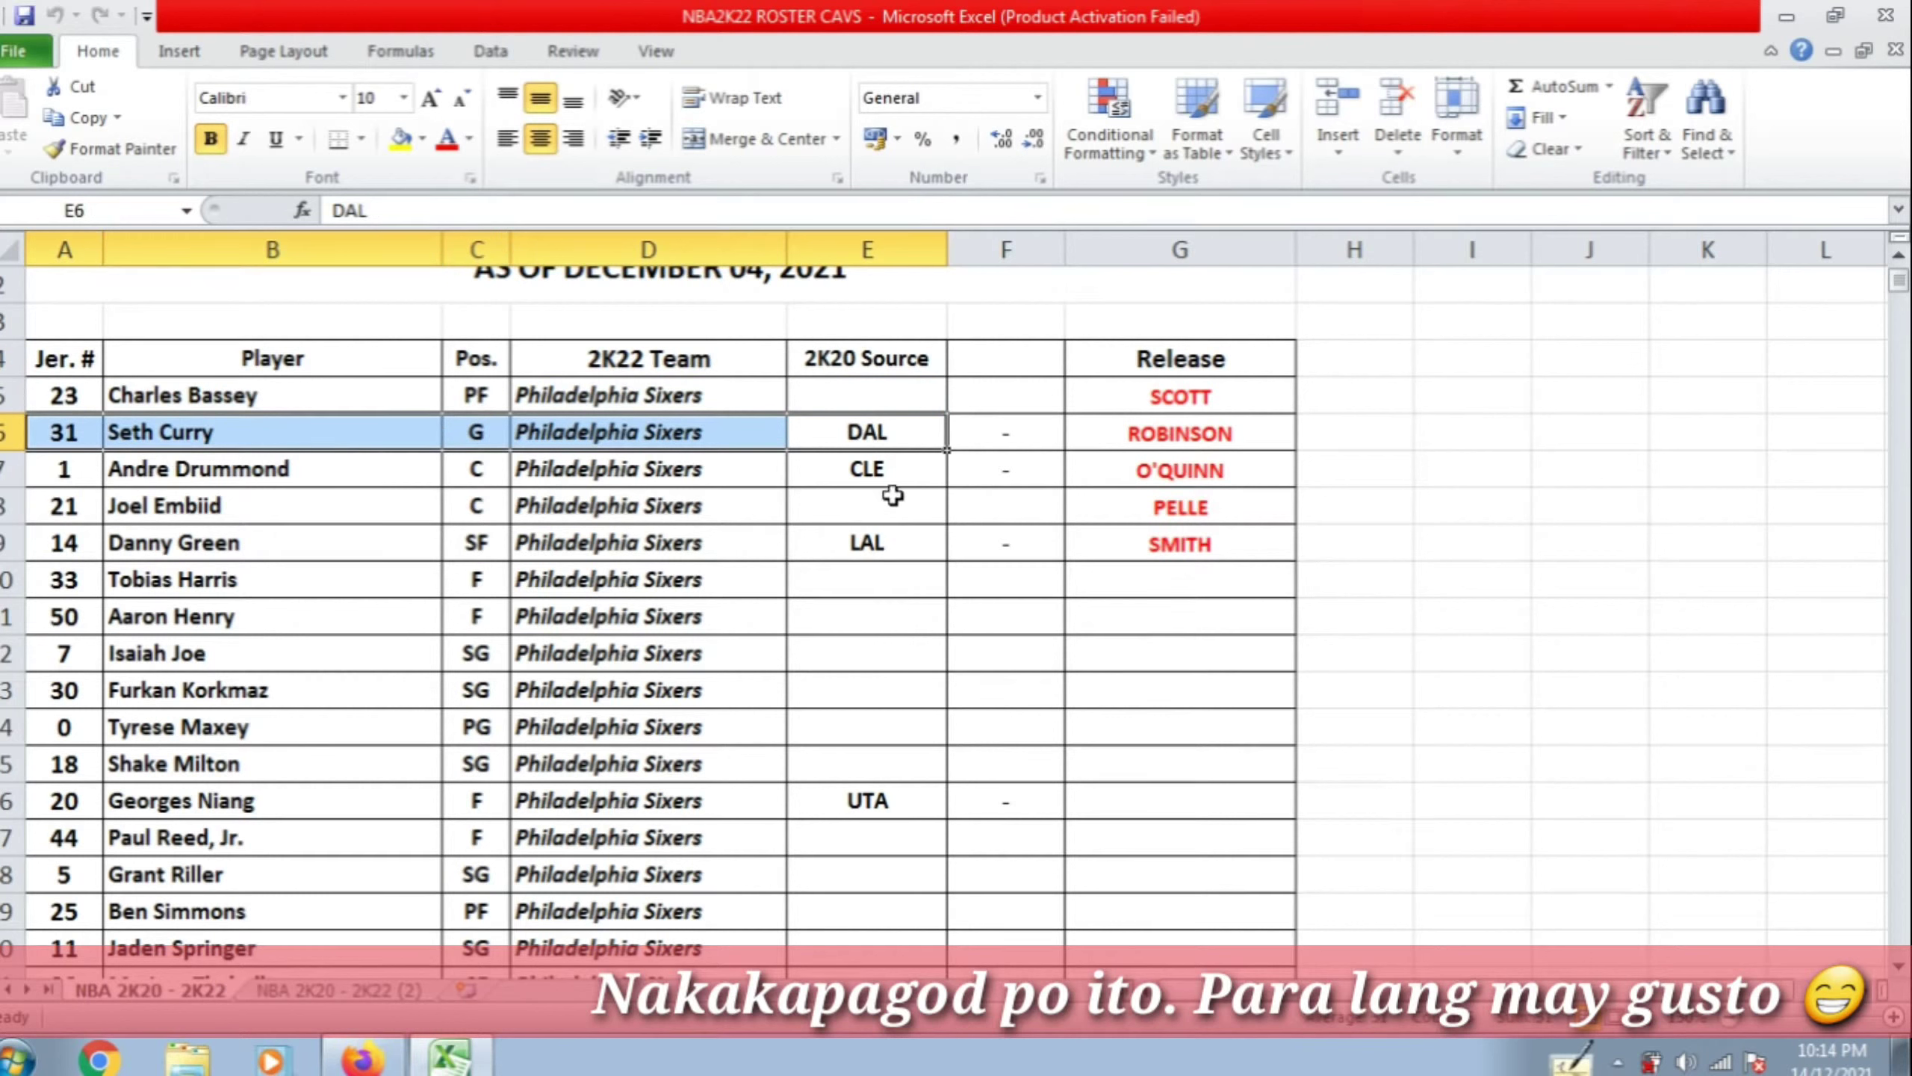
drag(888, 471, 97, 469)
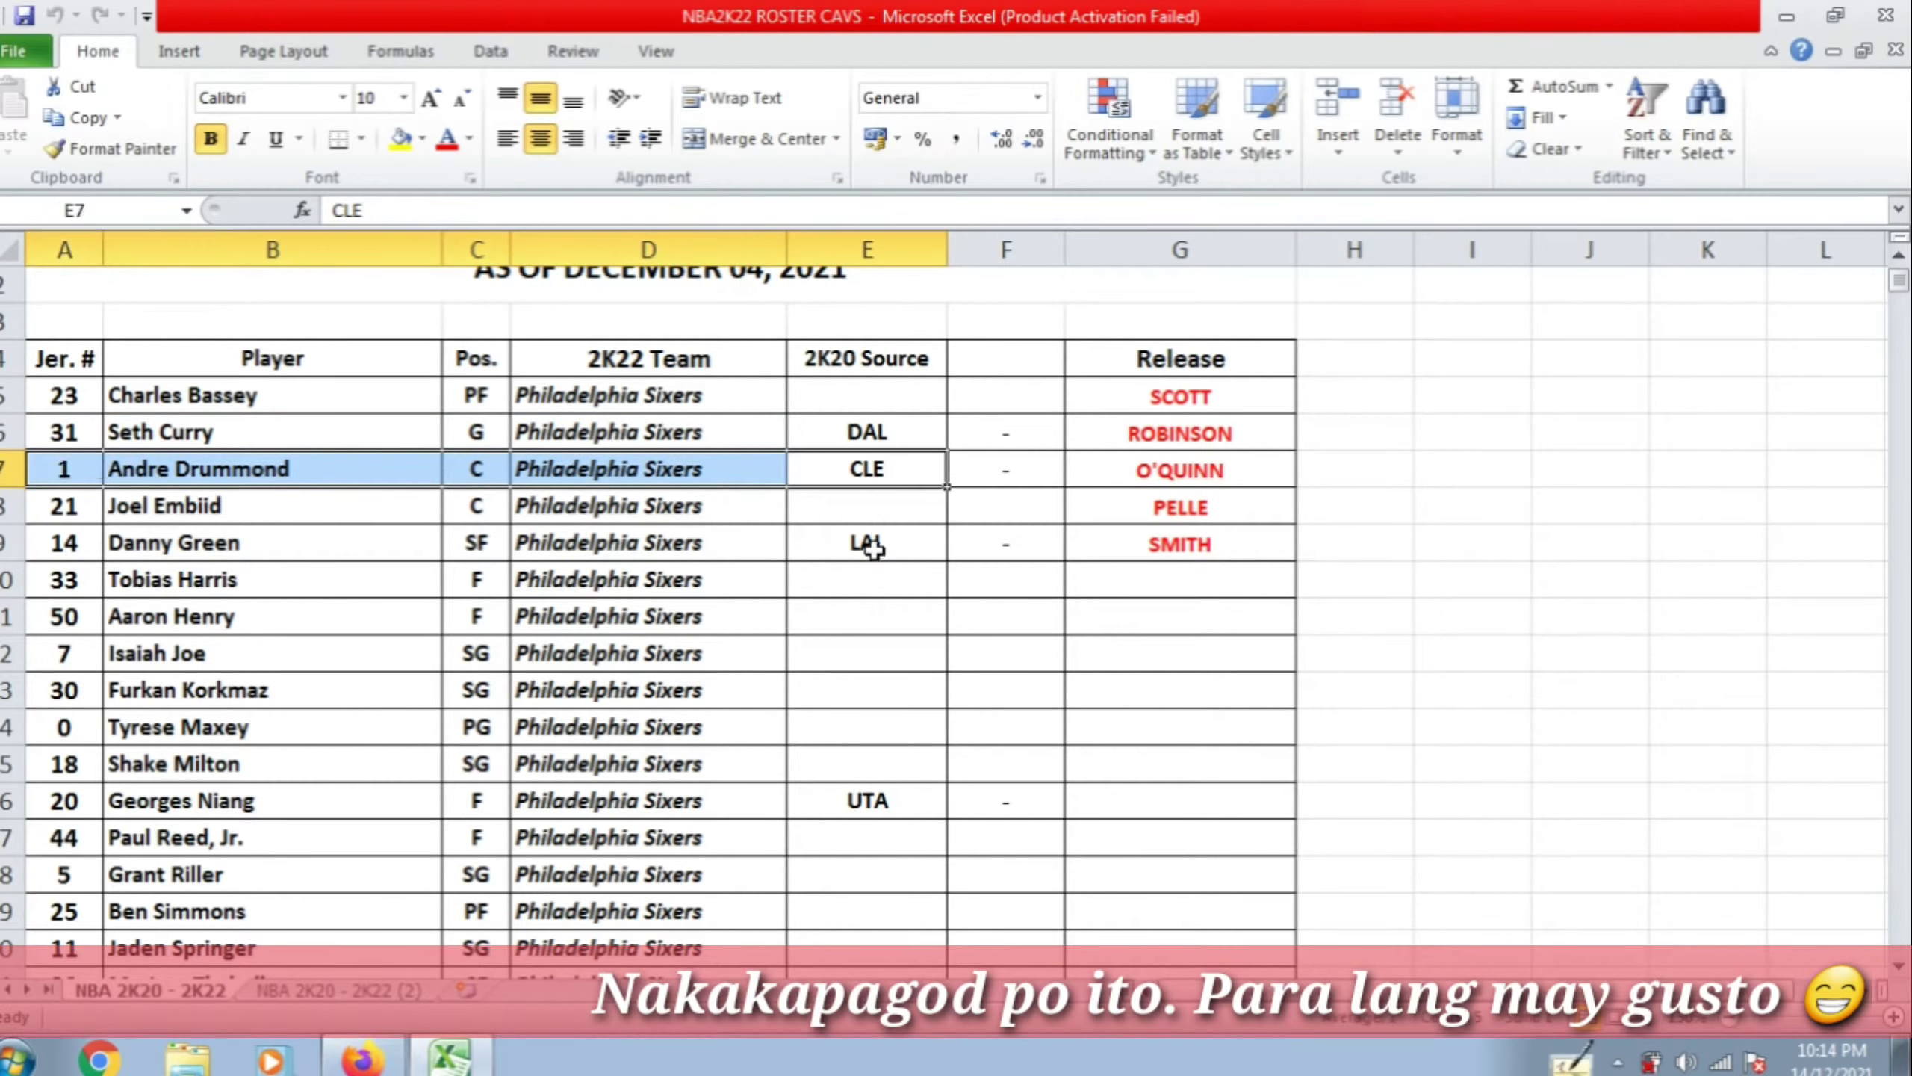
drag(865, 544, 57, 544)
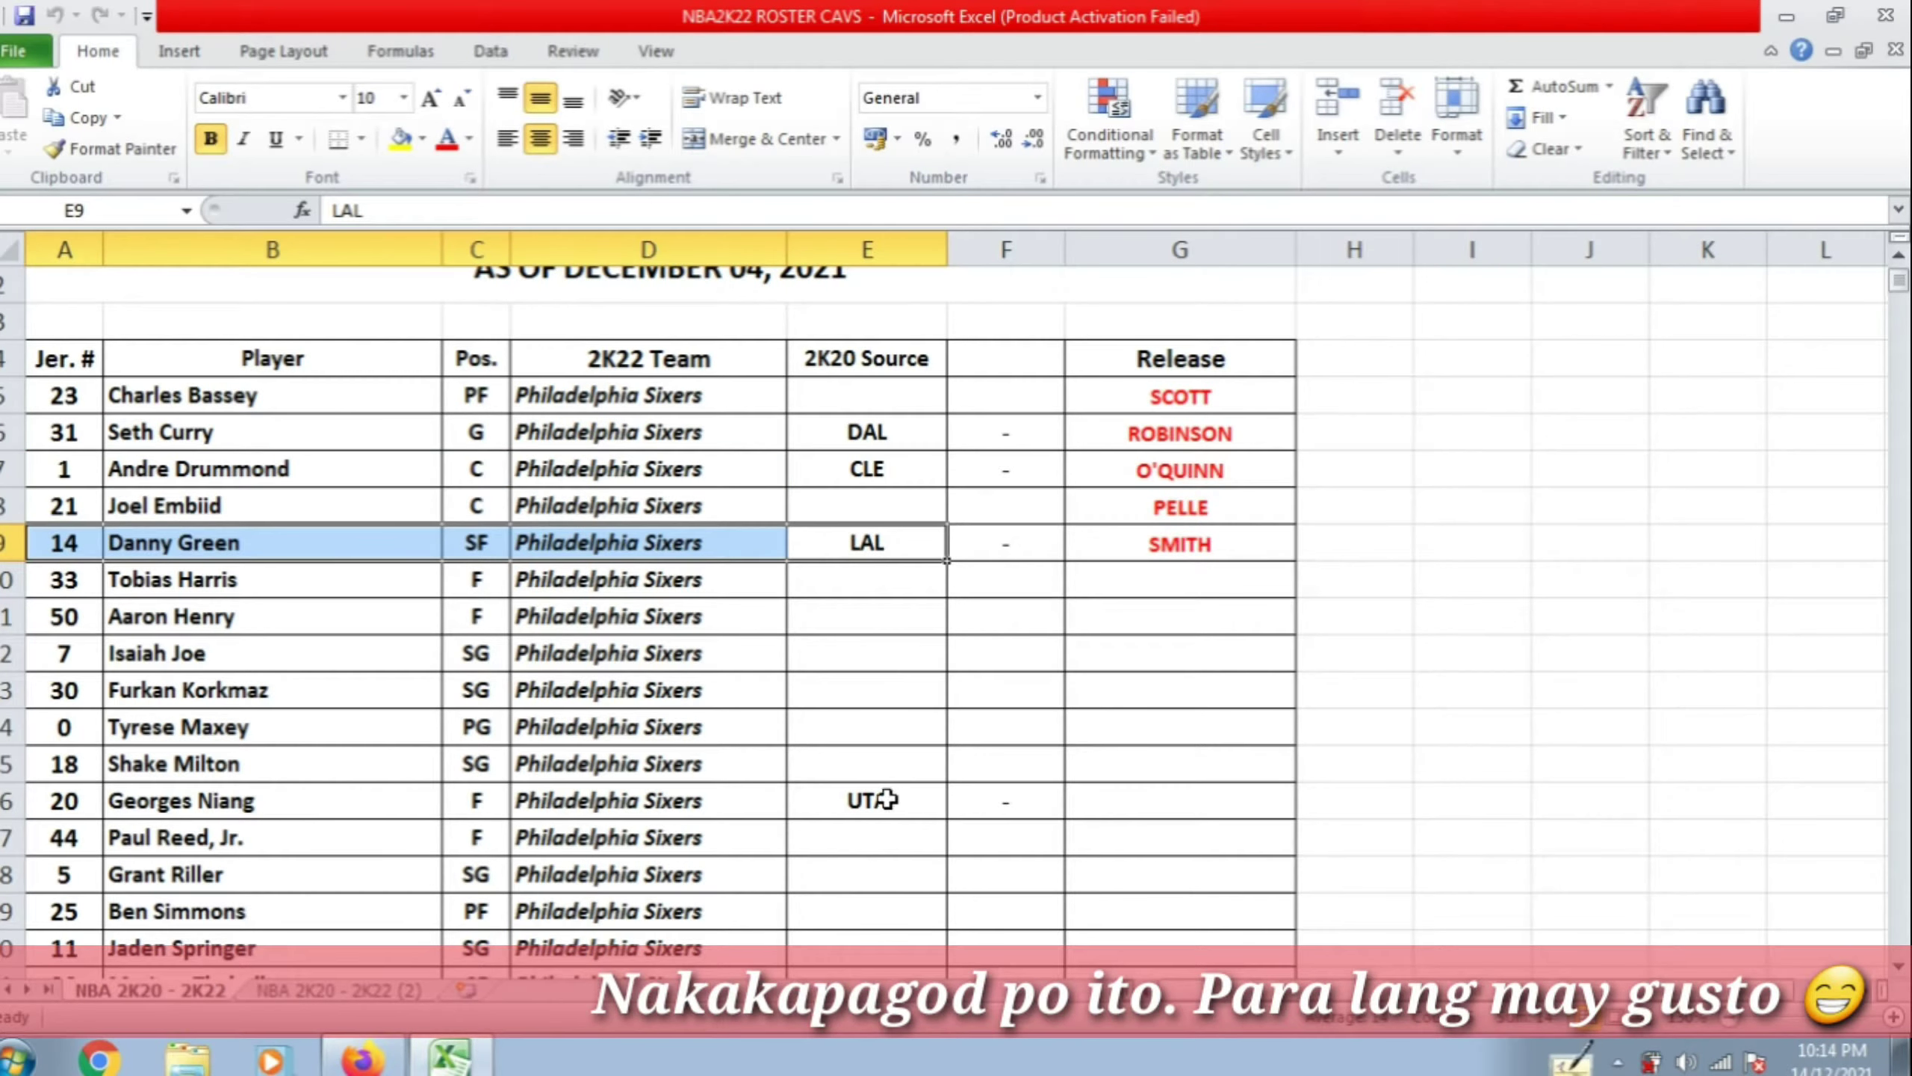
drag(890, 807, 65, 804)
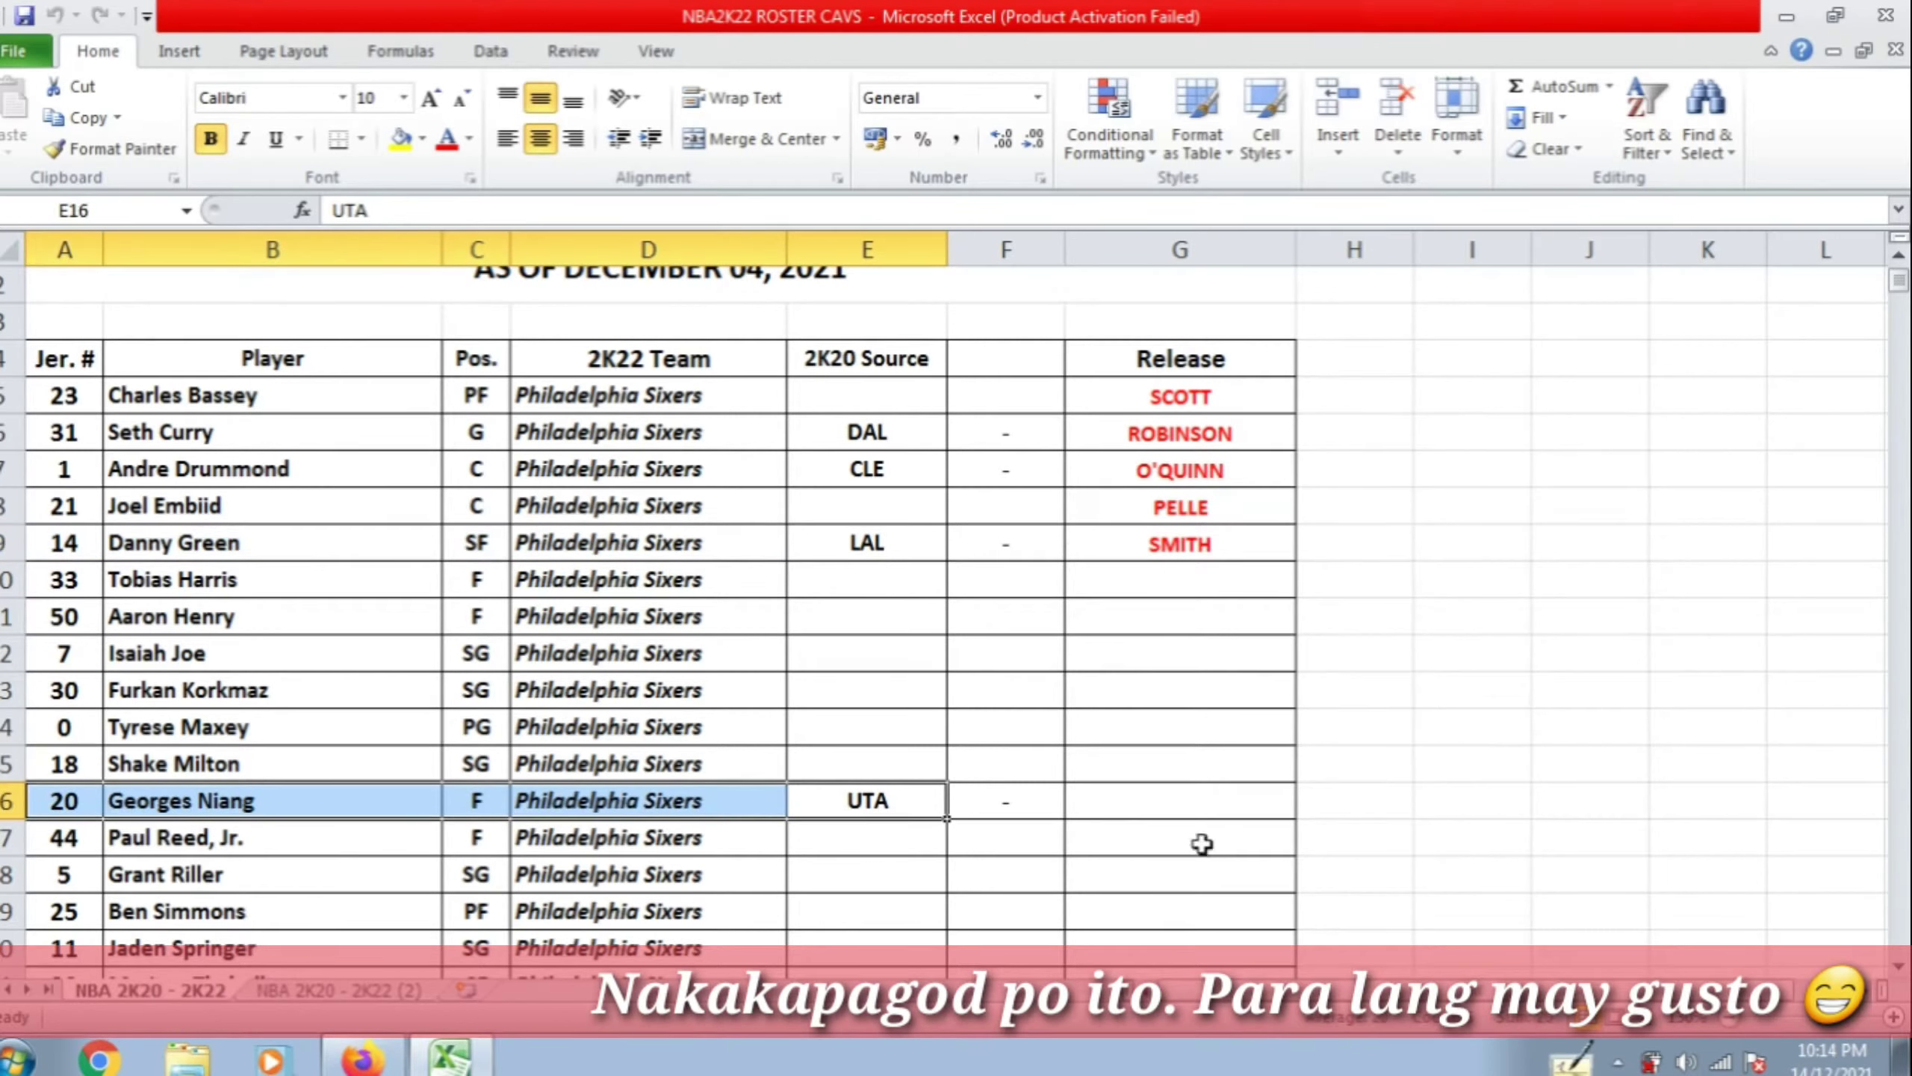
Review the players in the Sixers' Release column, from SCOTT to SMITH, against the 2K22 Team column
drag(1228, 396, 1211, 527)
click(1204, 652)
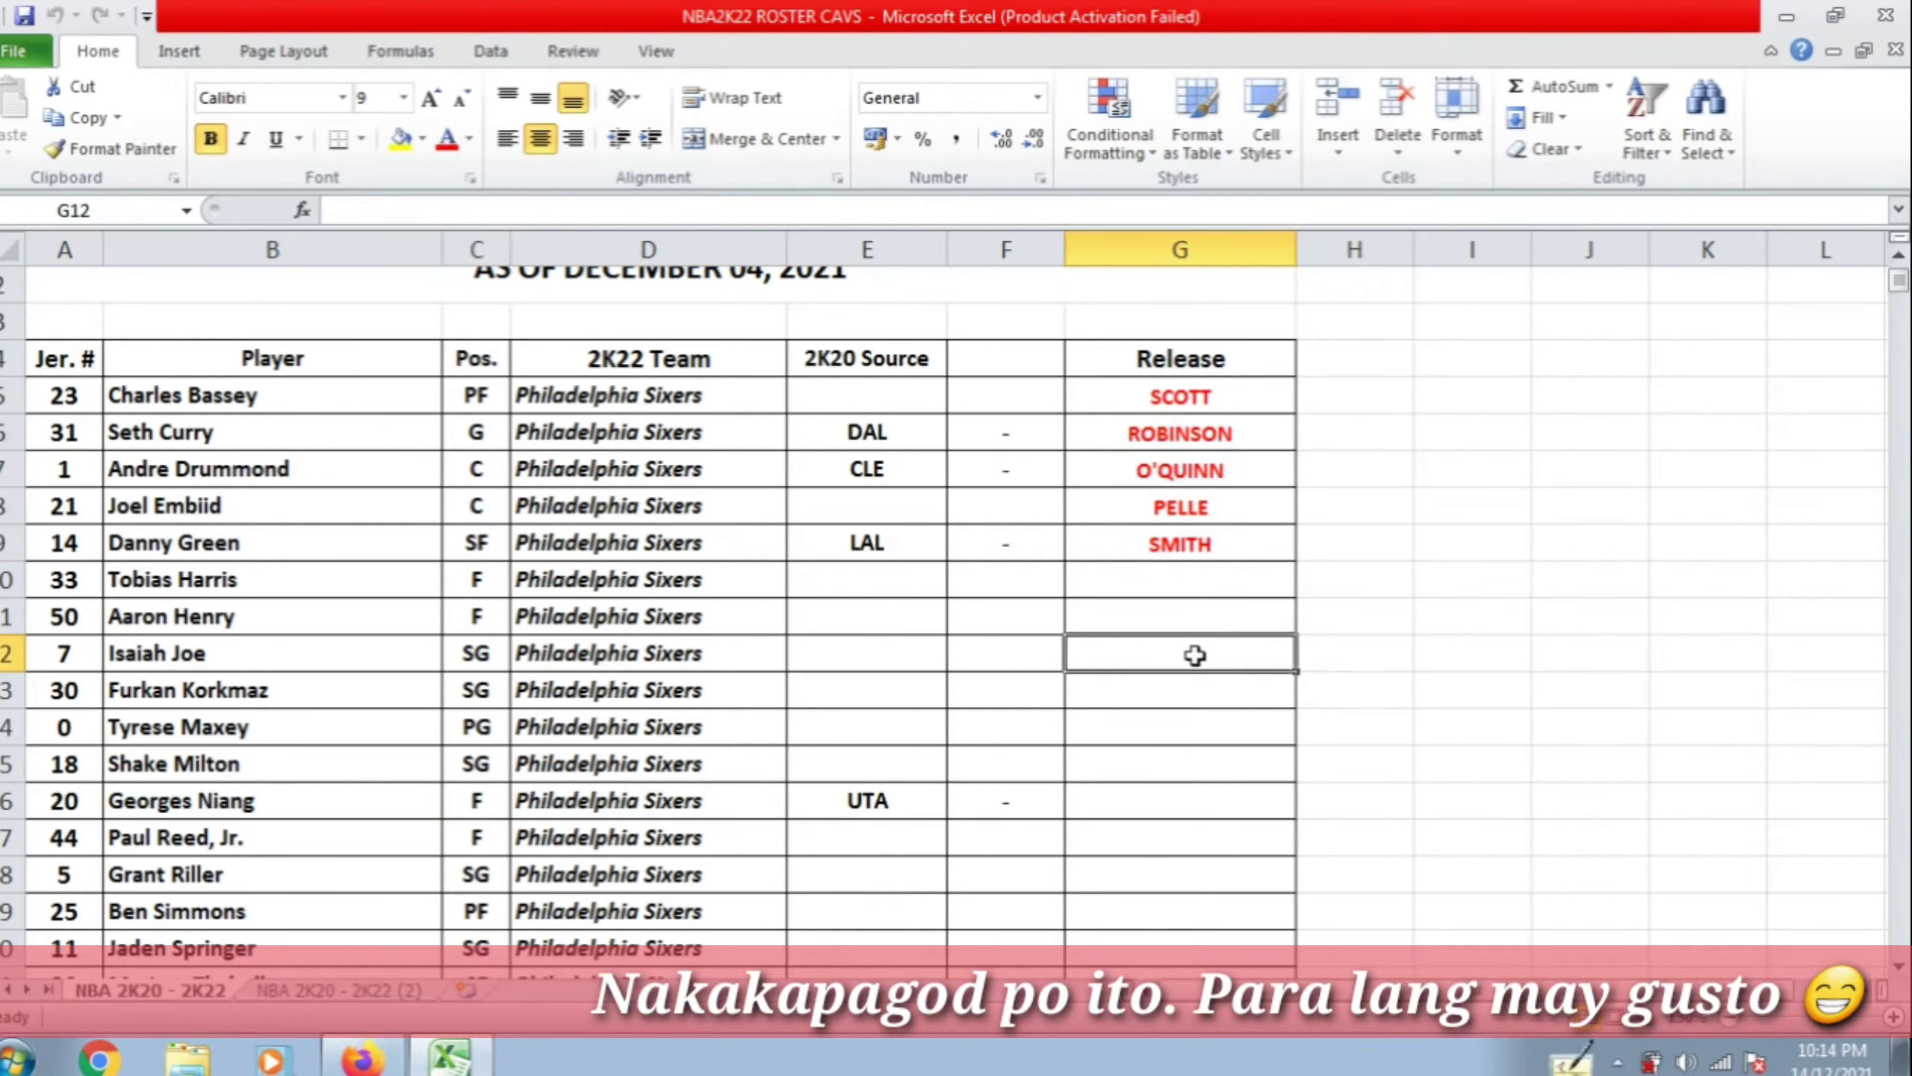
drag(1235, 409, 1227, 534)
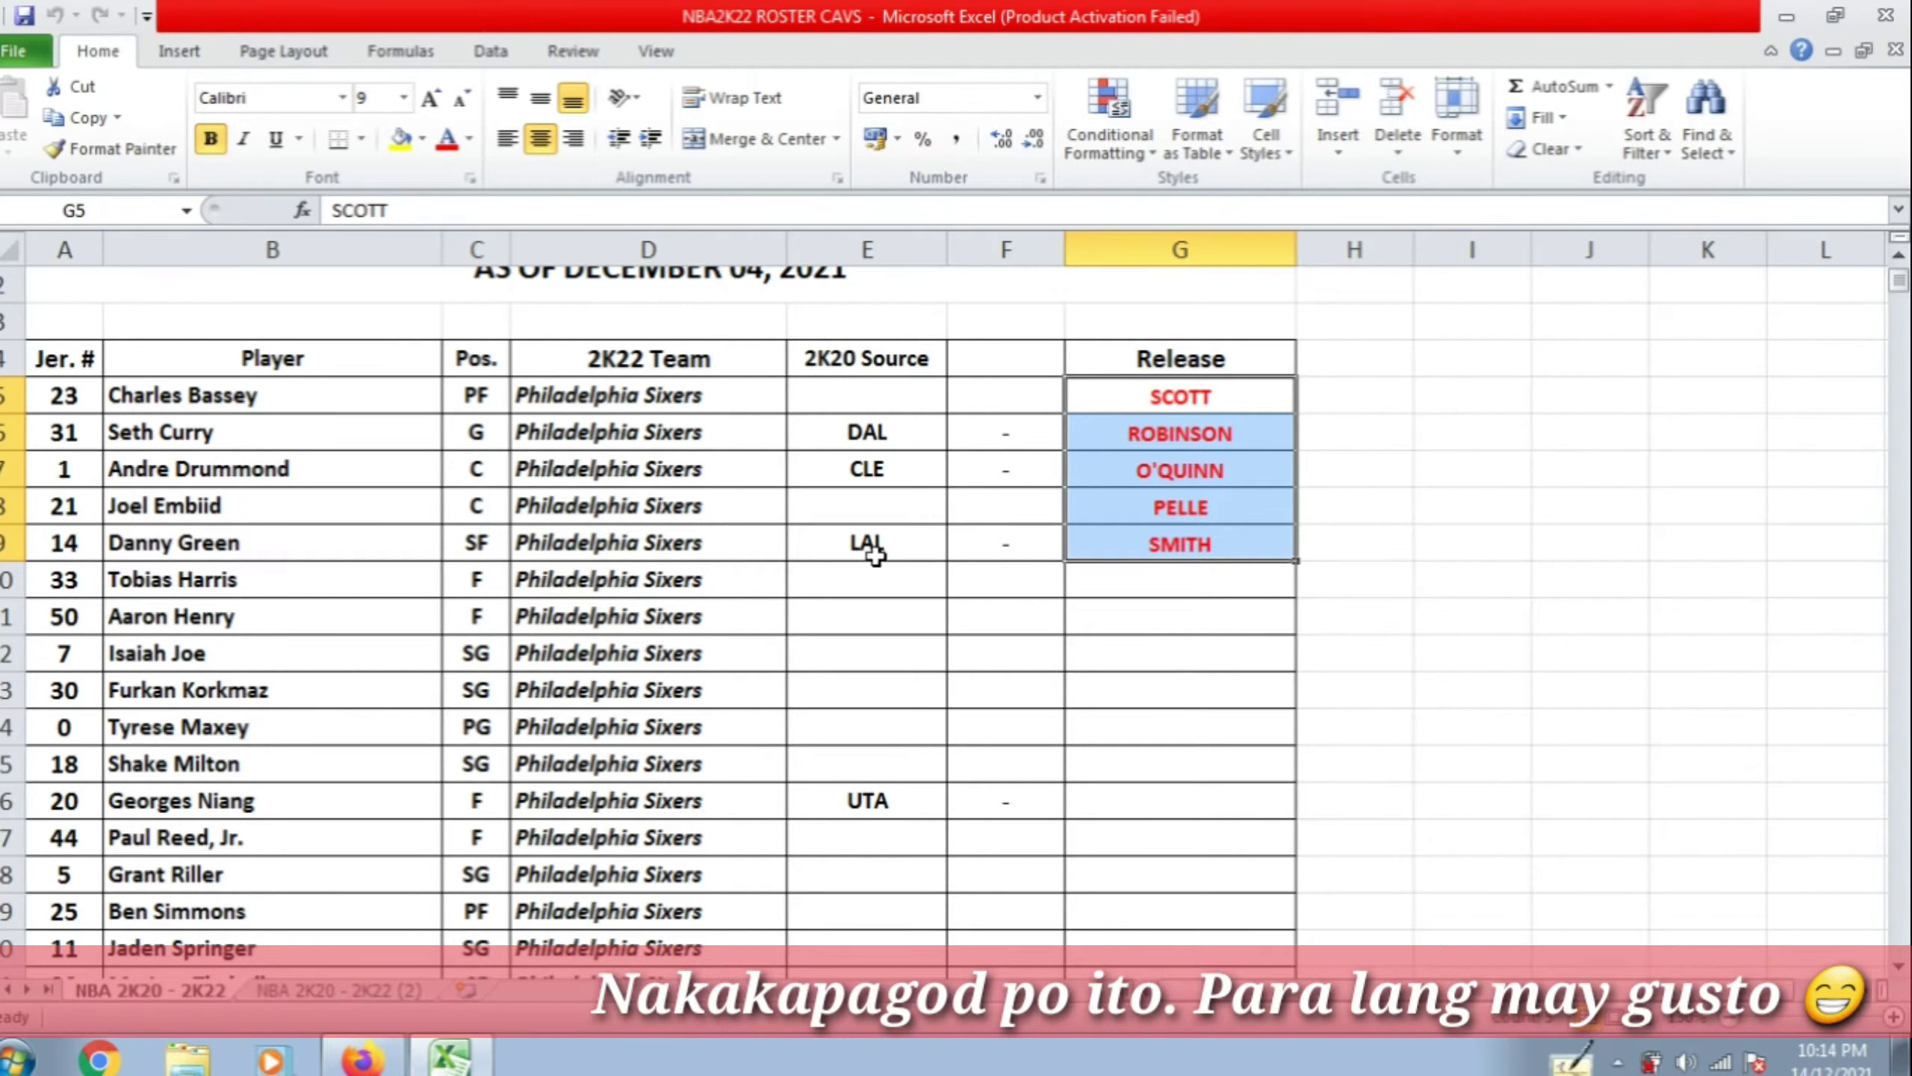
drag(735, 406, 768, 640)
click(719, 697)
click(1103, 714)
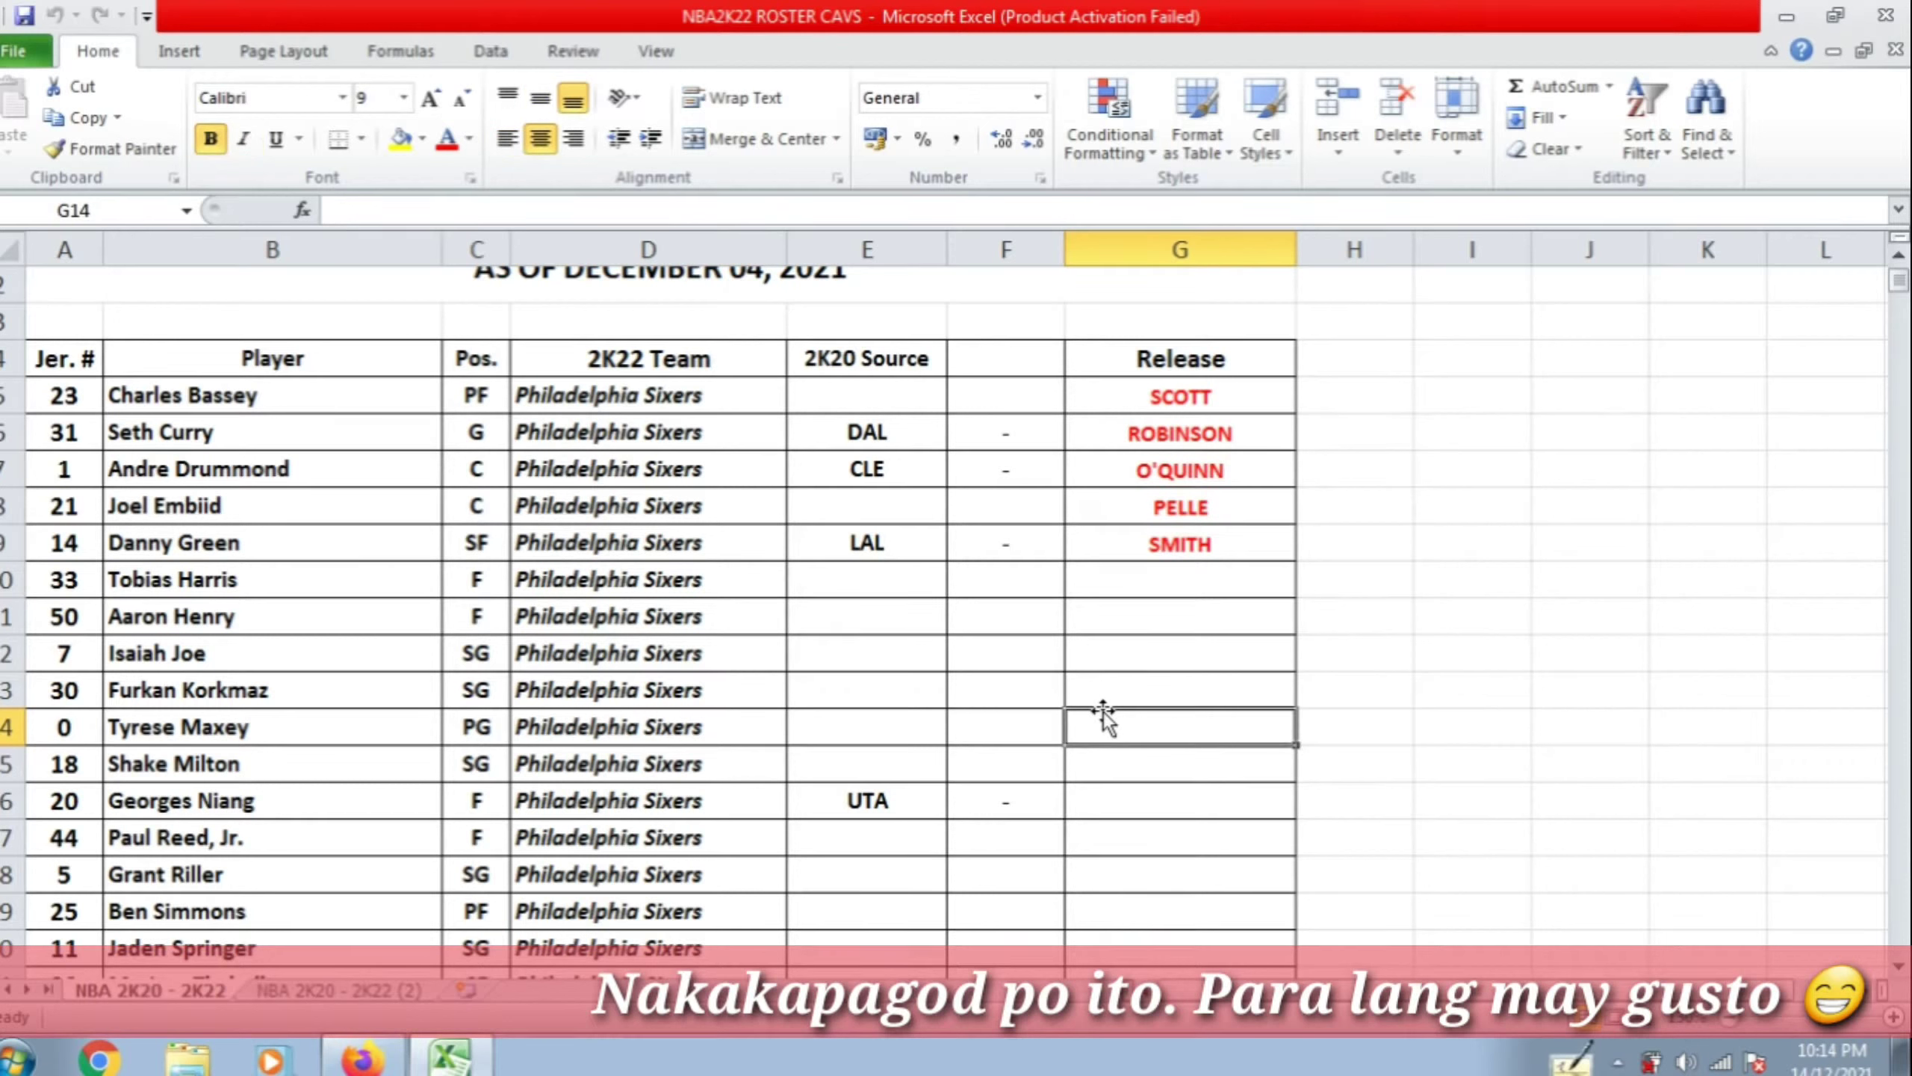
drag(1224, 406, 1249, 539)
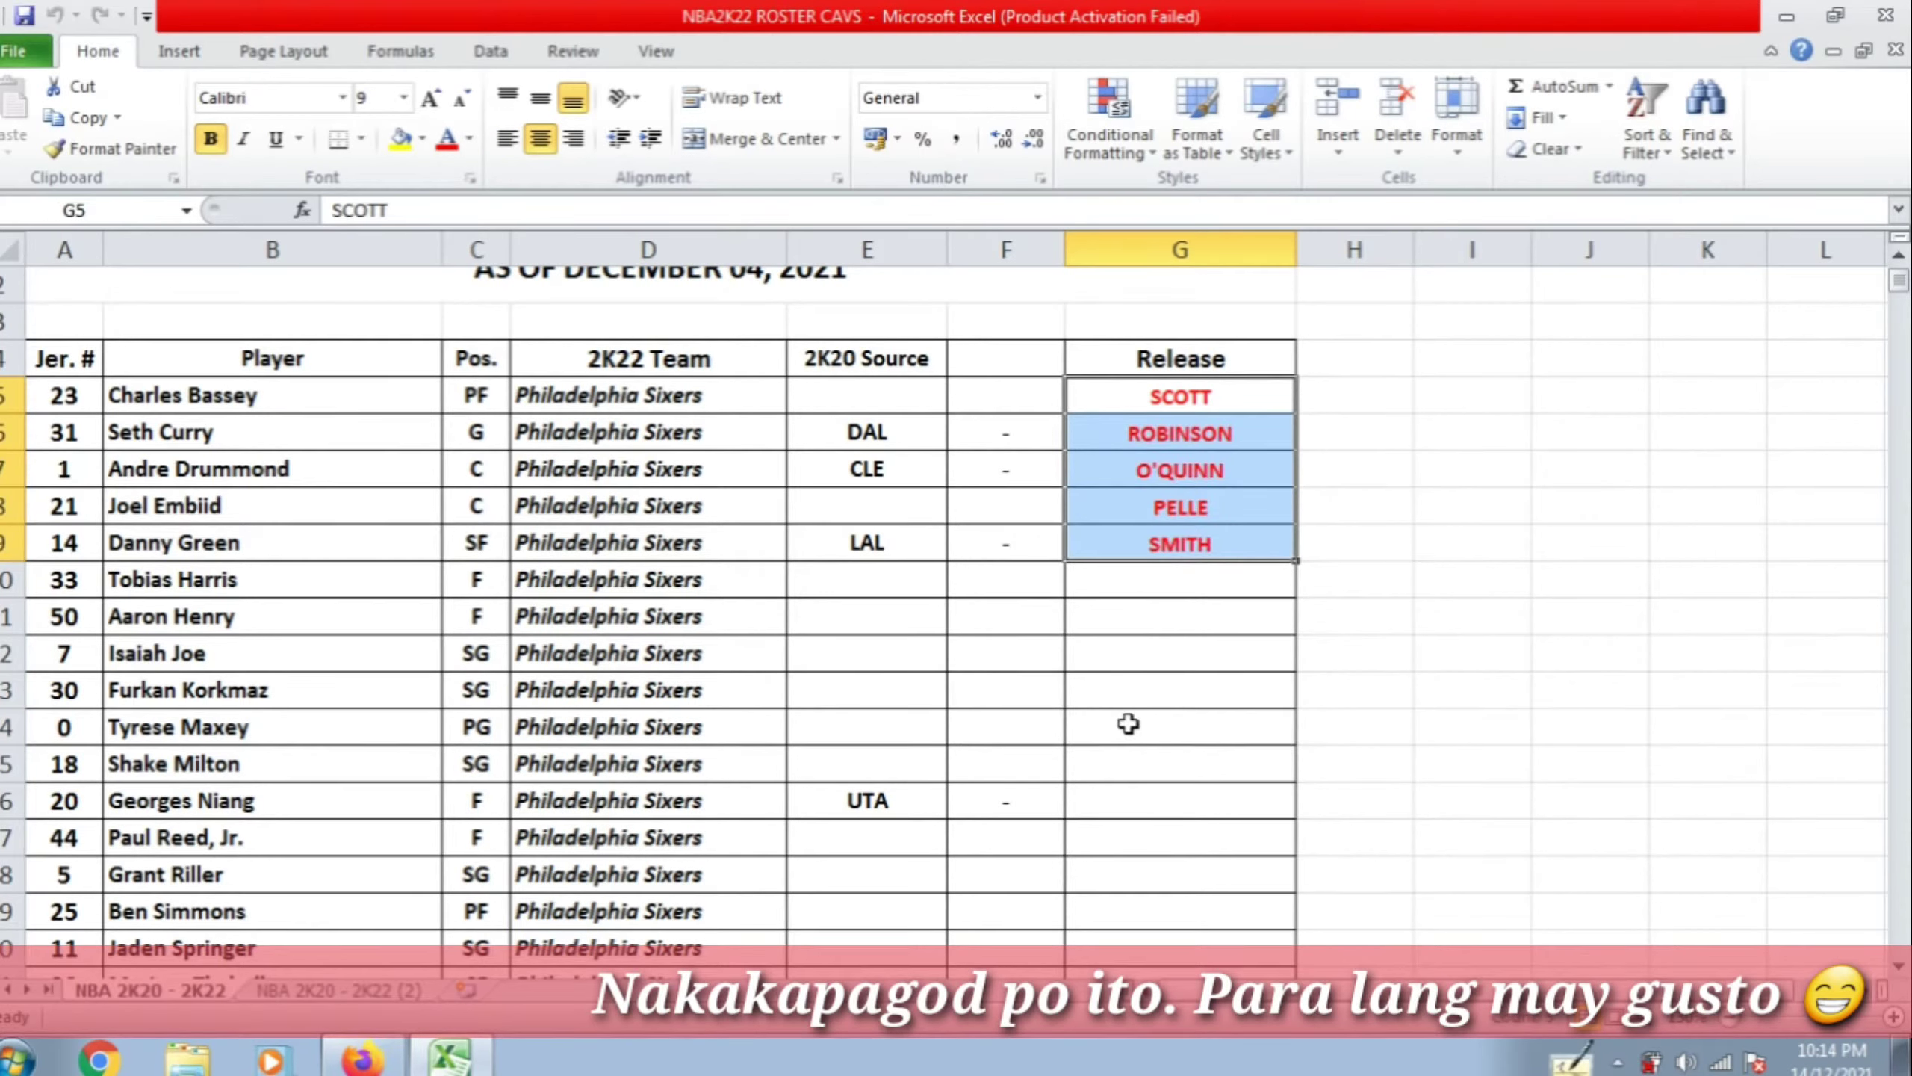
Restore the workbook window to a smaller size, then make it taller and slightly wider, leaving free desktop space beside it
click(1835, 15)
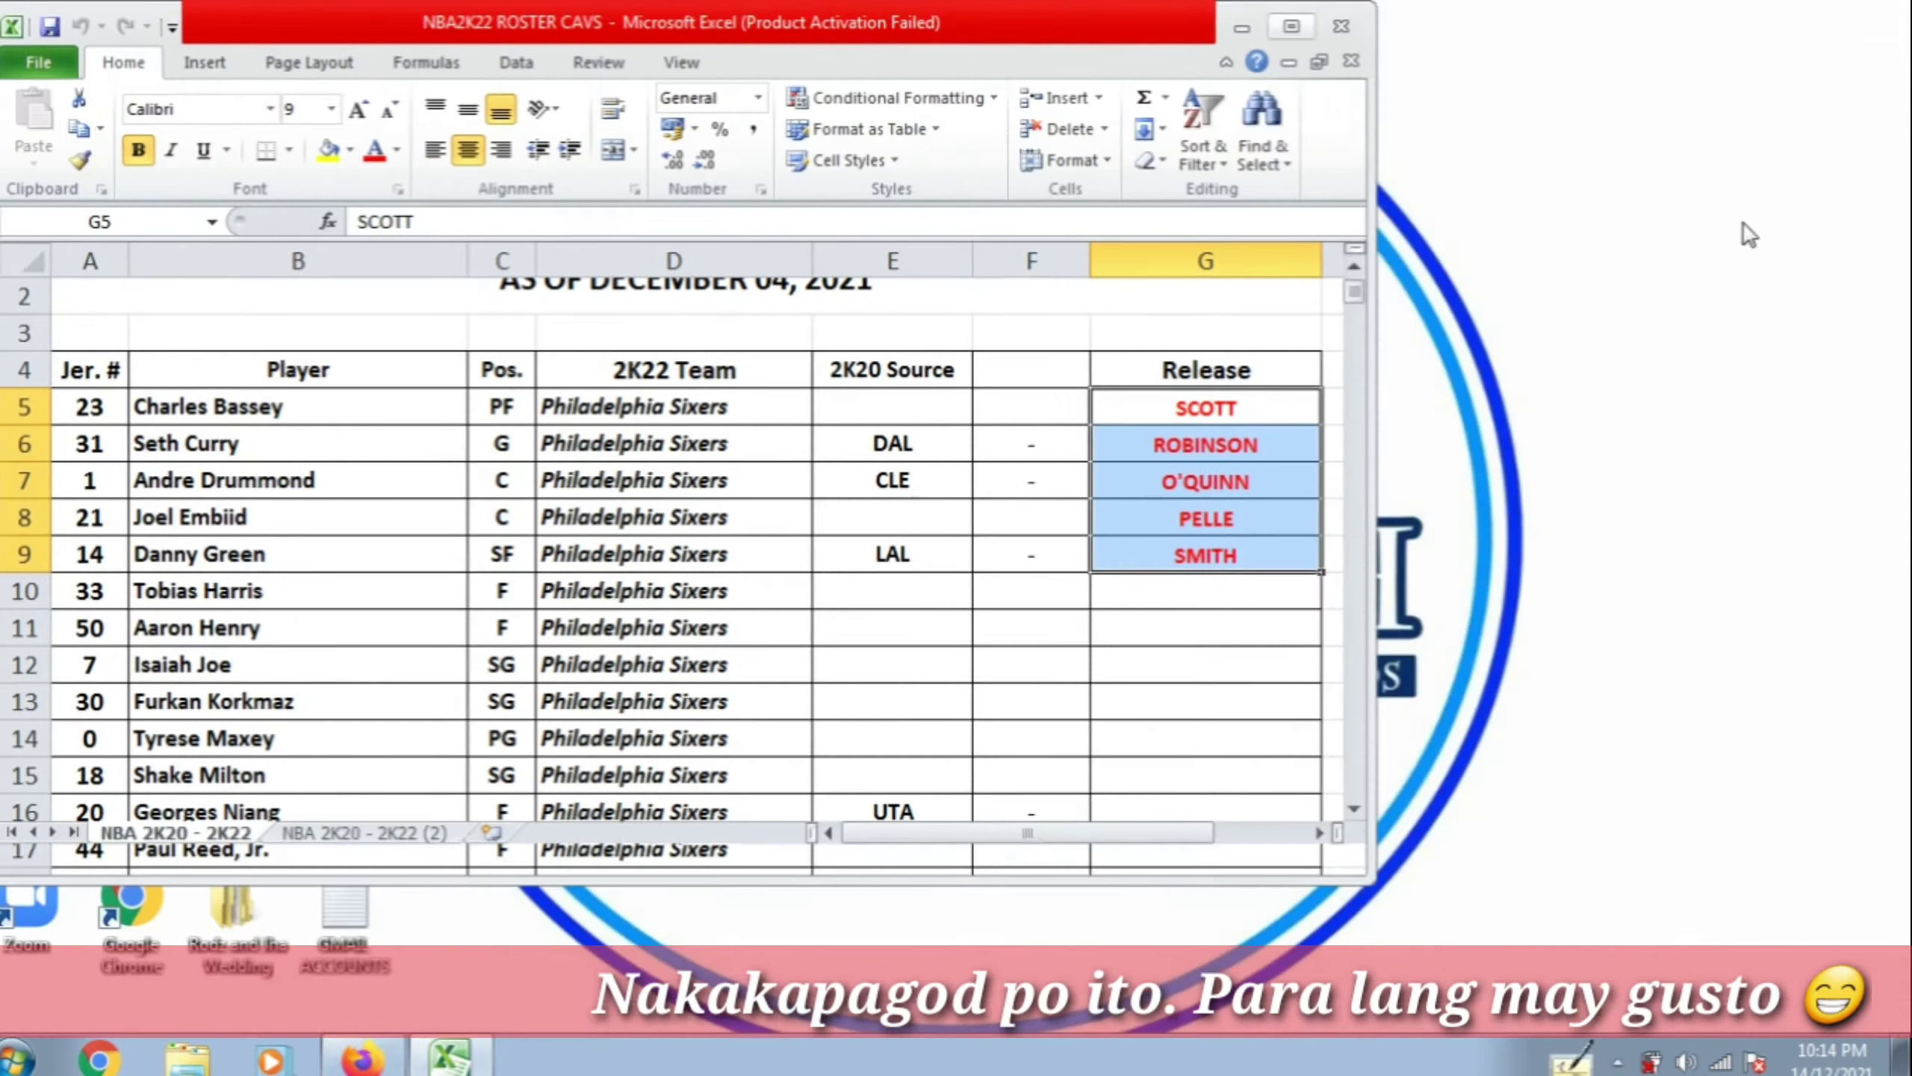
drag(866, 878, 866, 1021)
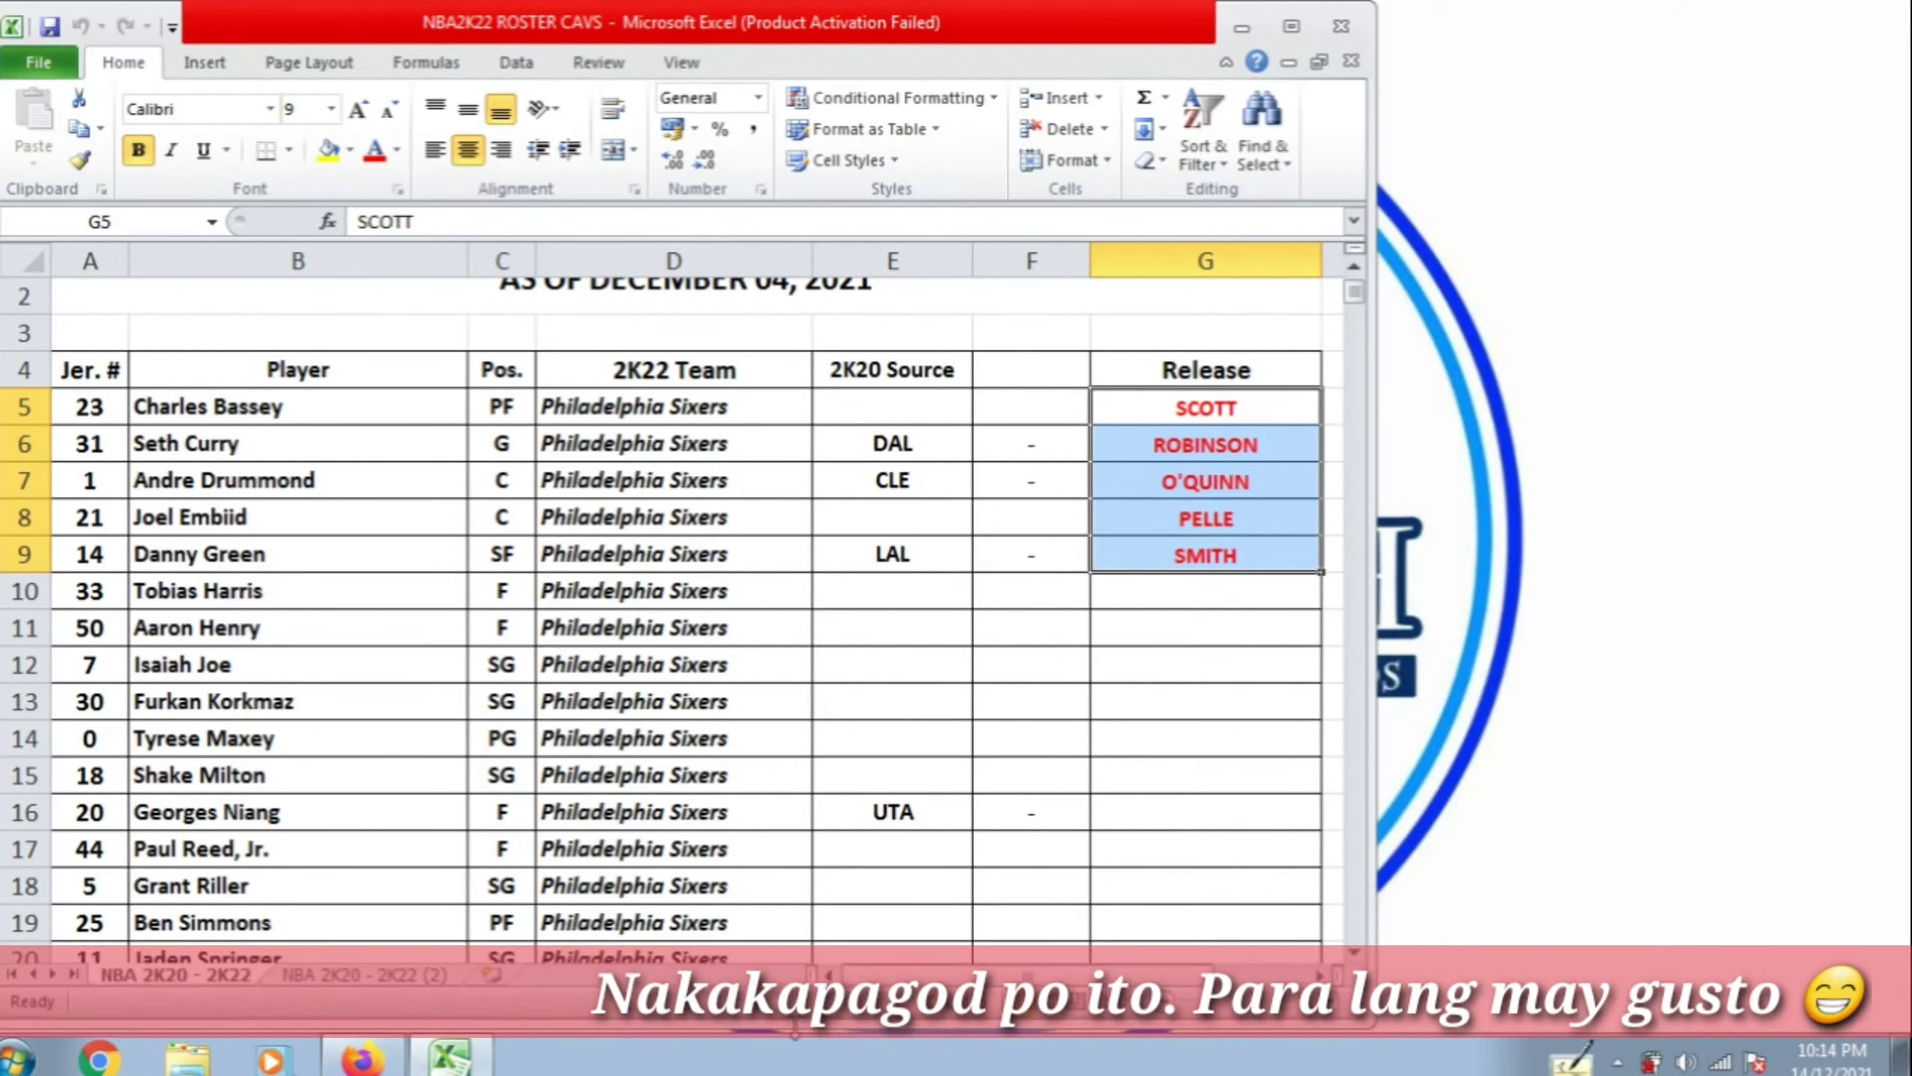
drag(1374, 641, 1437, 633)
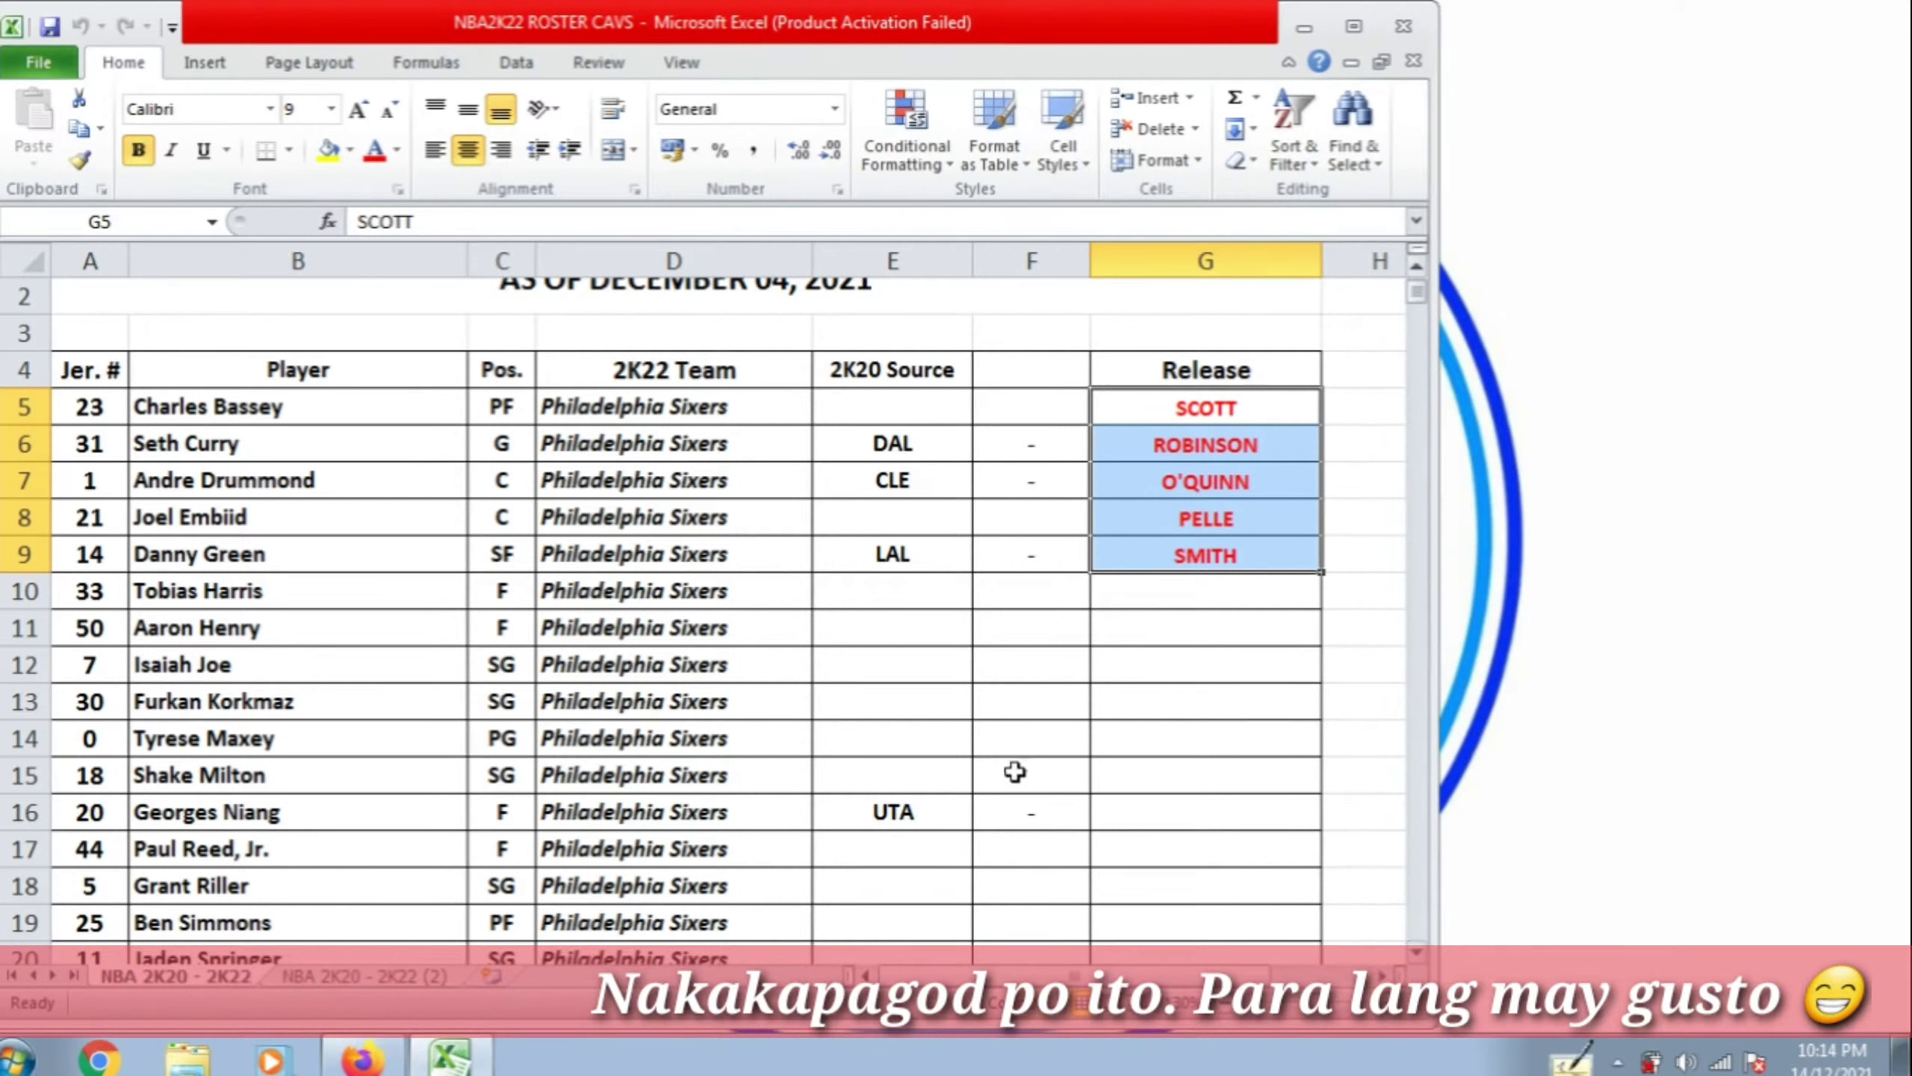
click(547, 624)
click(719, 558)
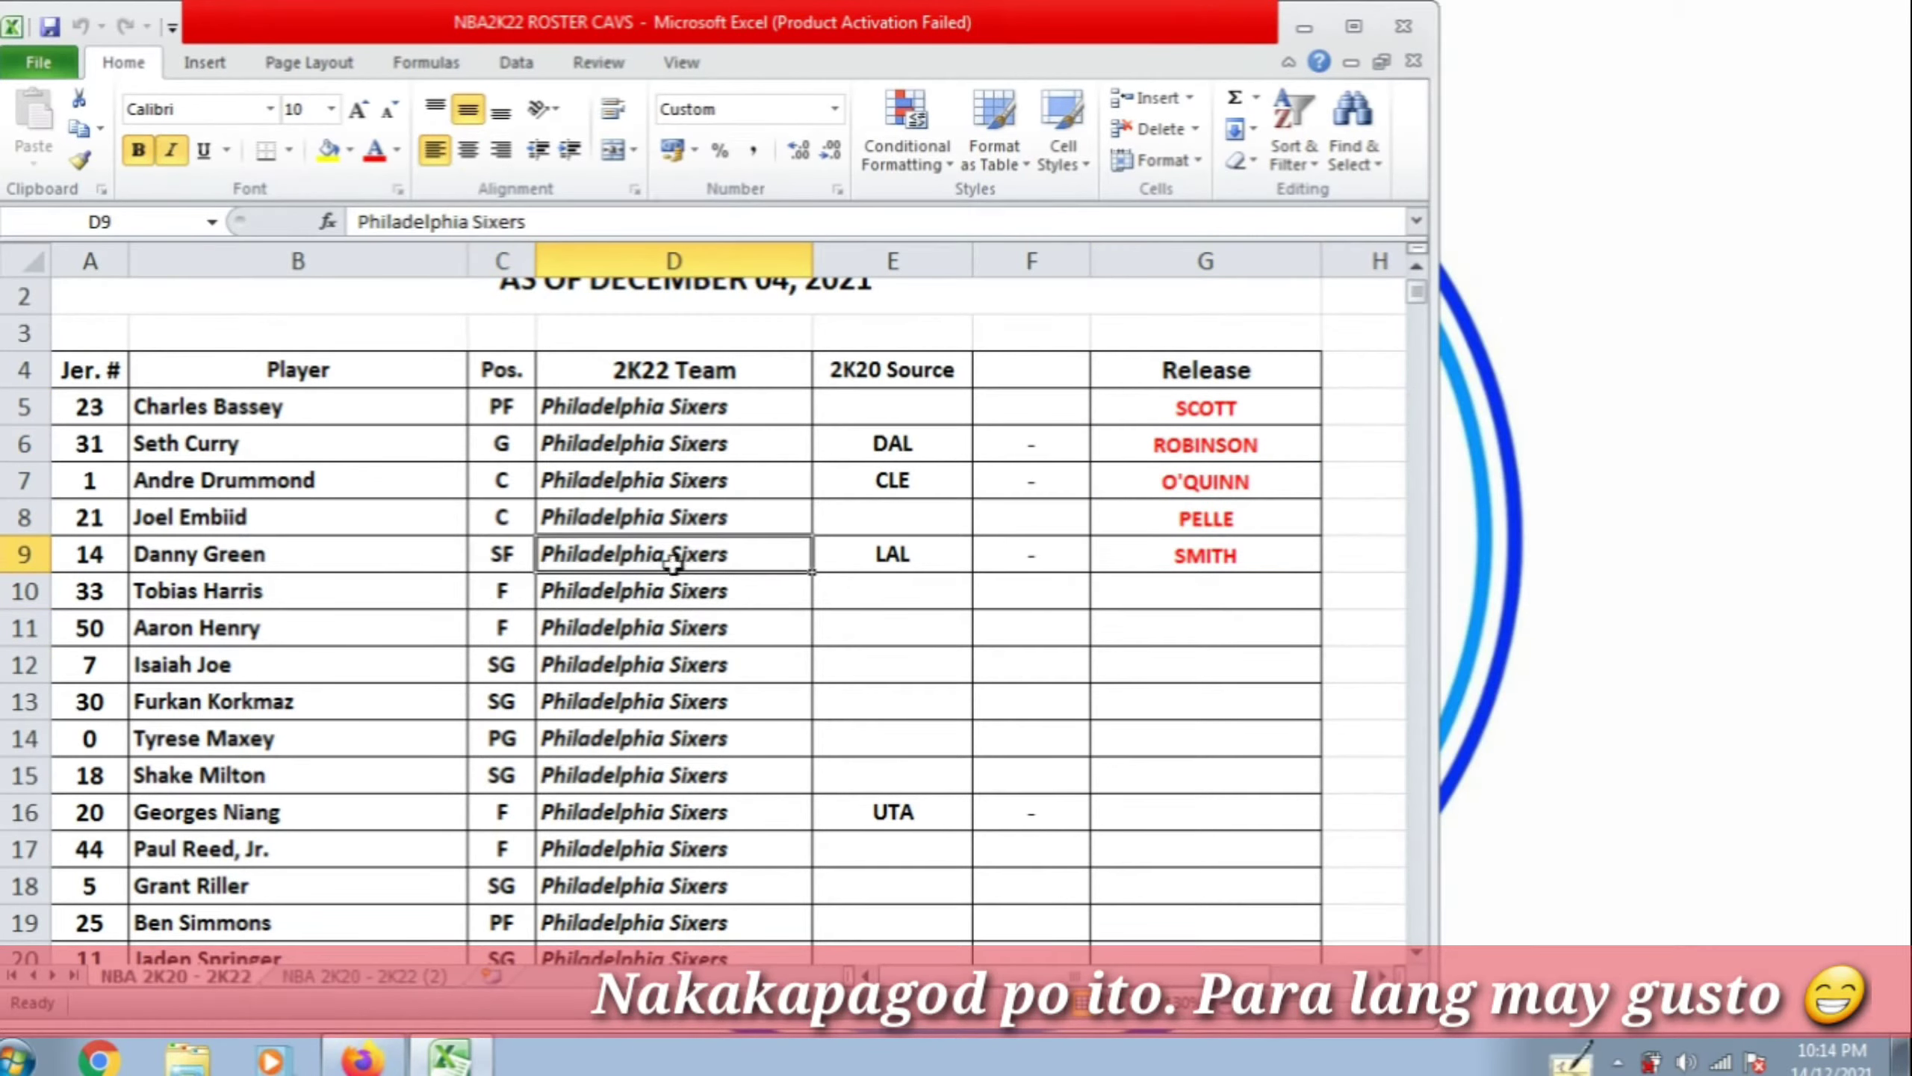
click(688, 516)
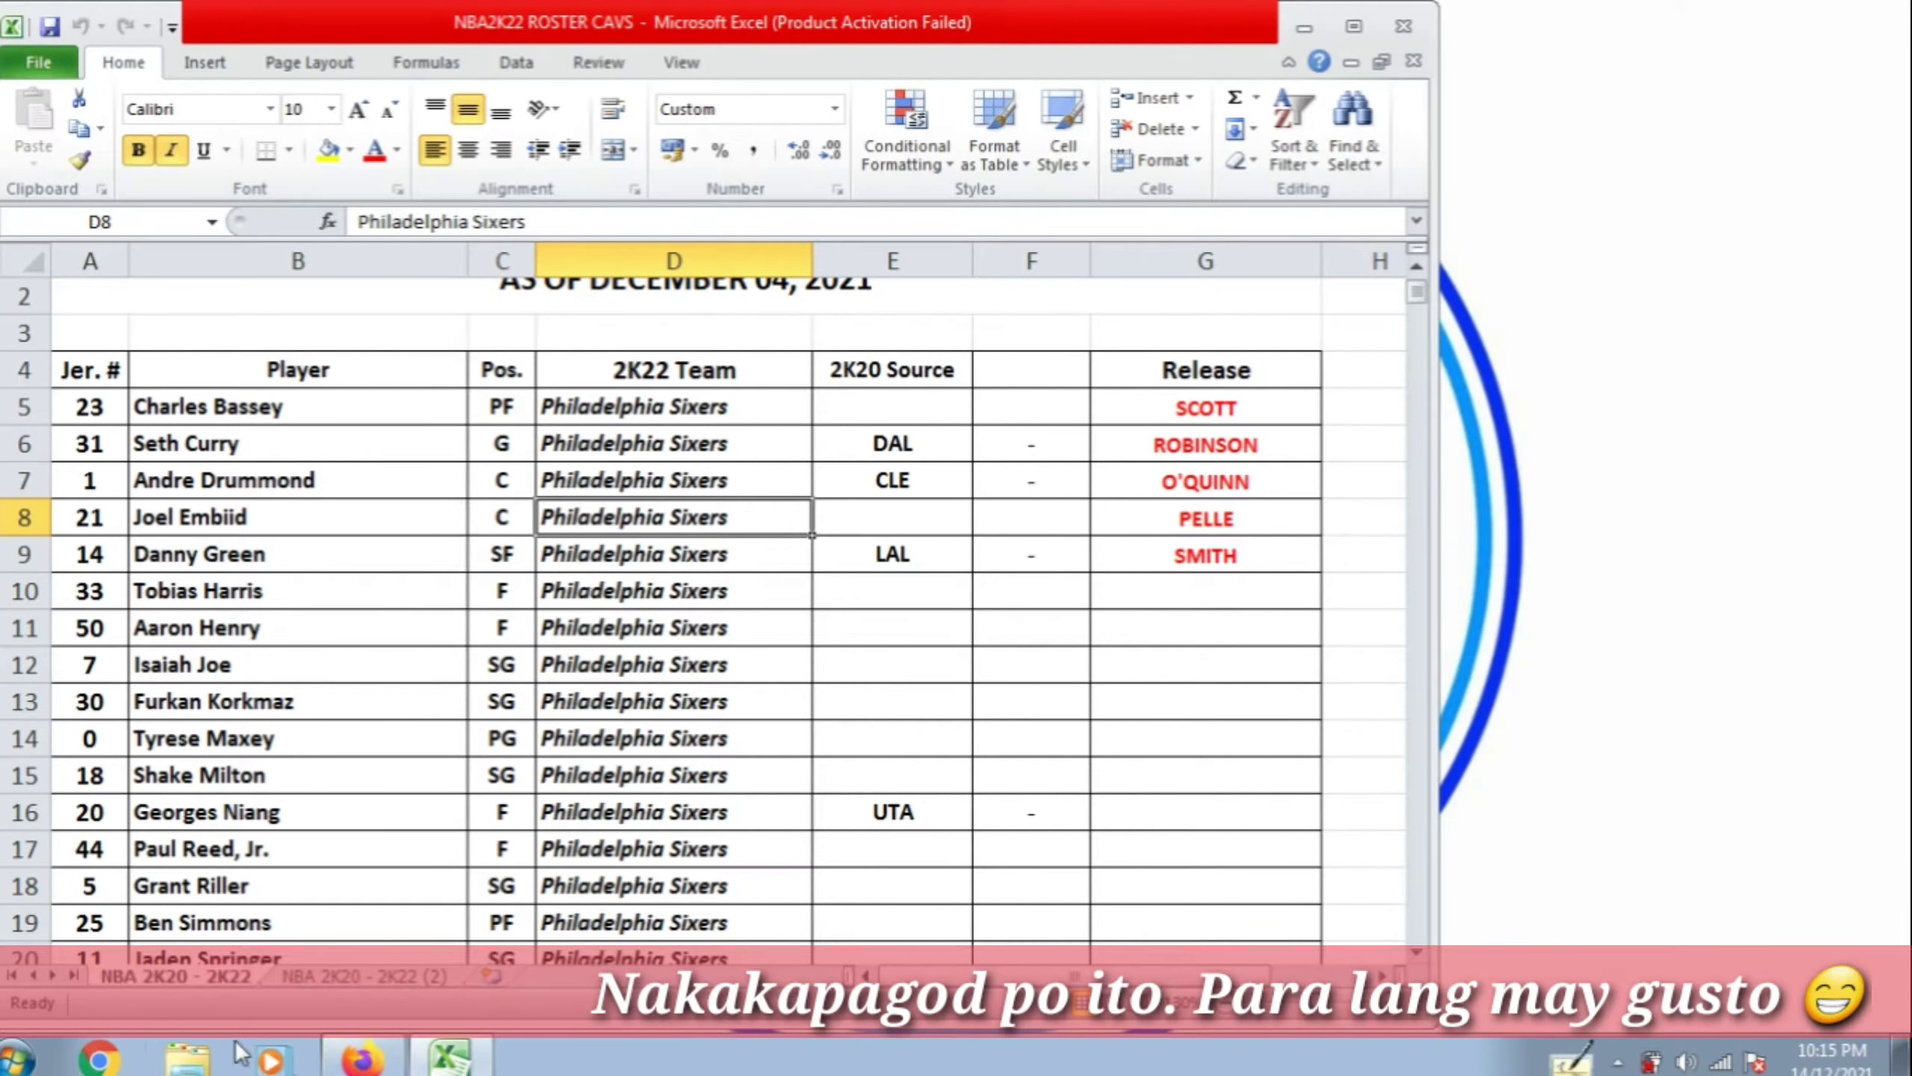
Open a blank Notepad document beside the workbook and list the source teams DAL, CLE, LAL and UTA on separate lines
click(19, 1061)
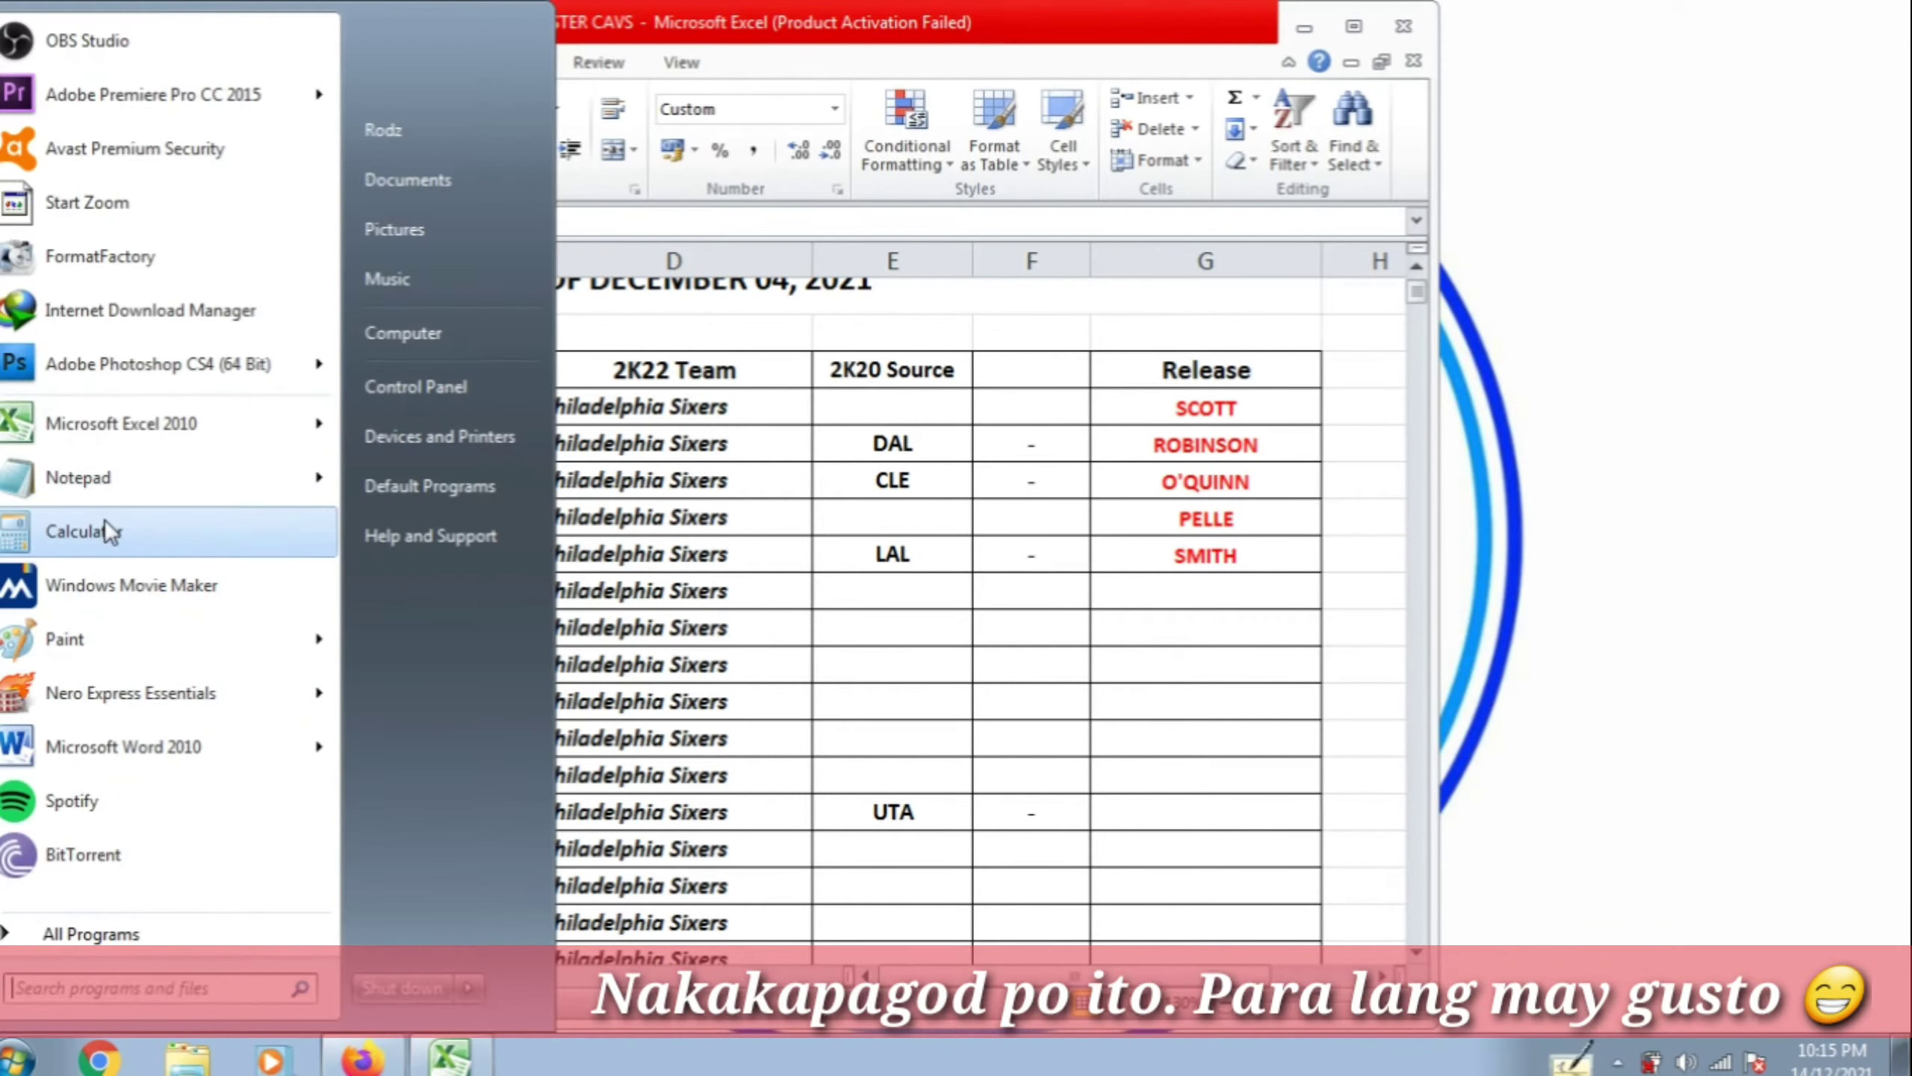
click(78, 477)
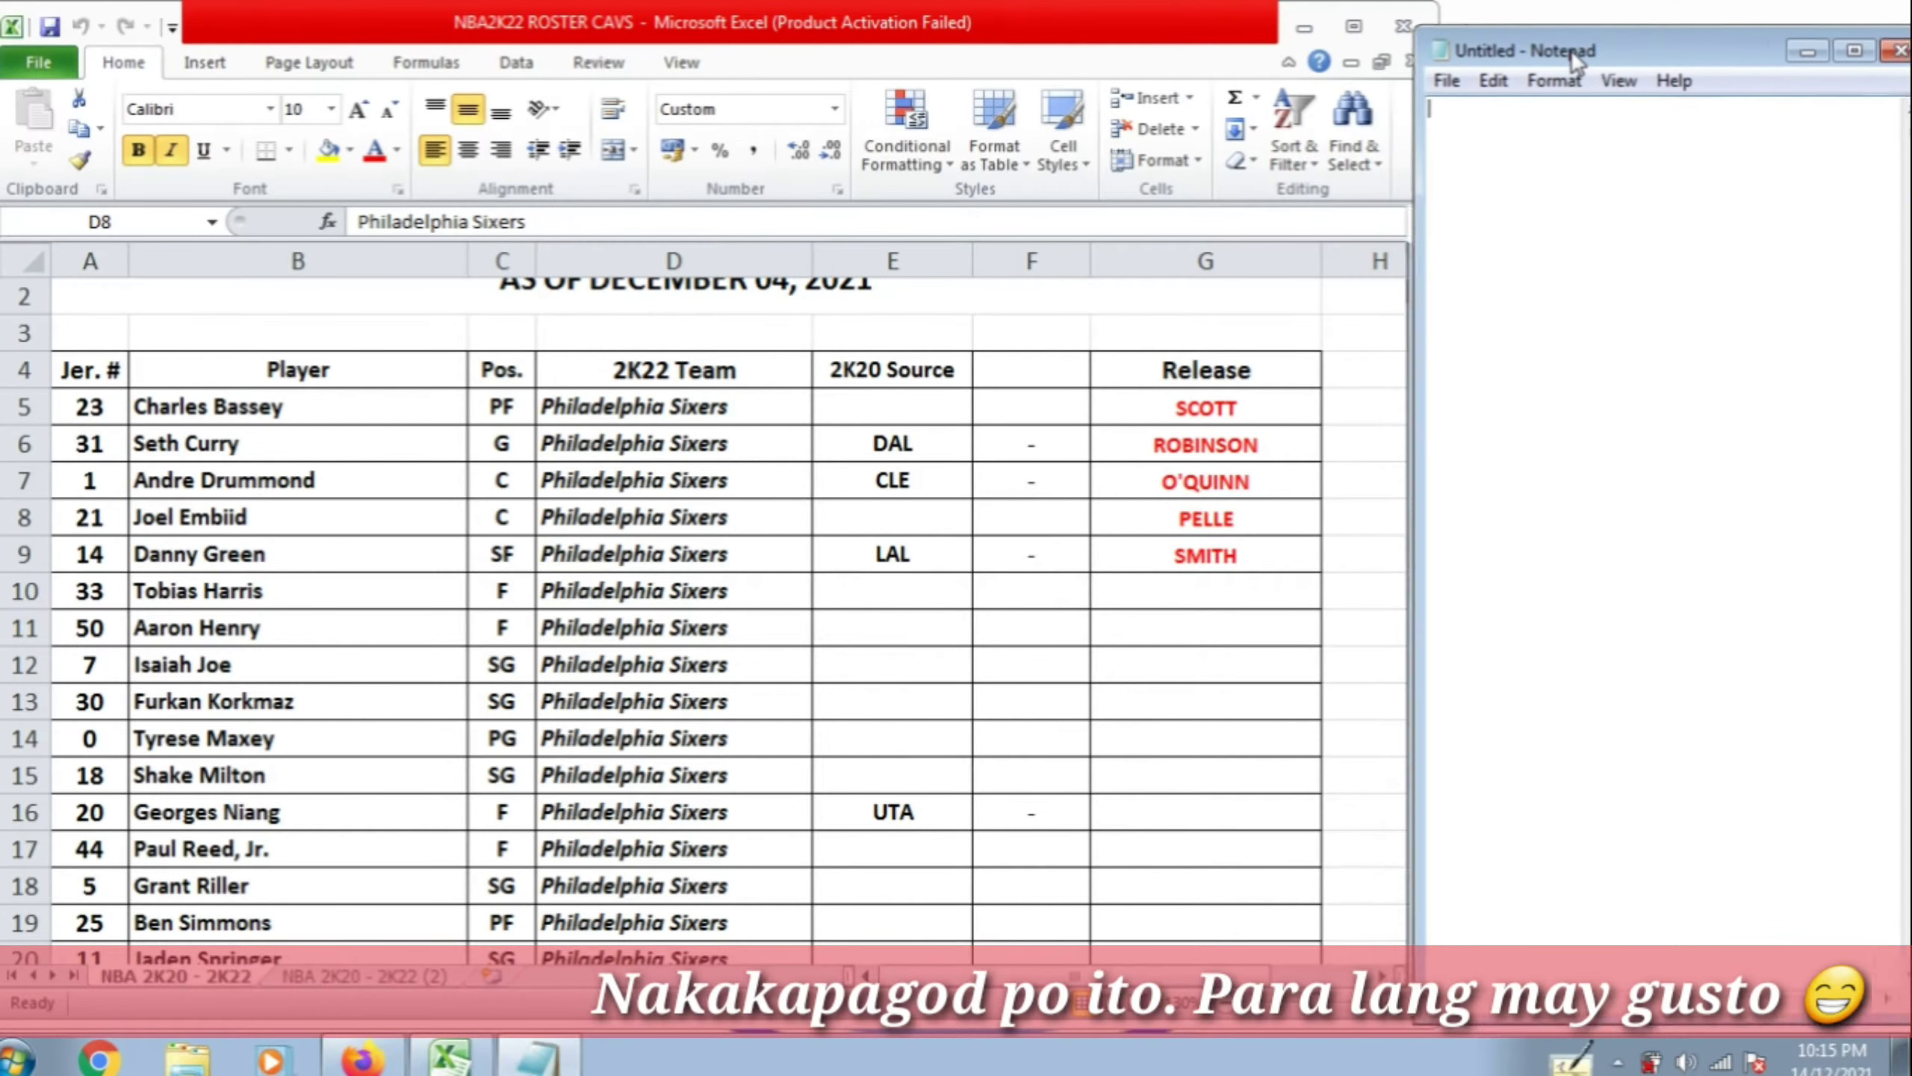
drag(1572, 49, 1606, 36)
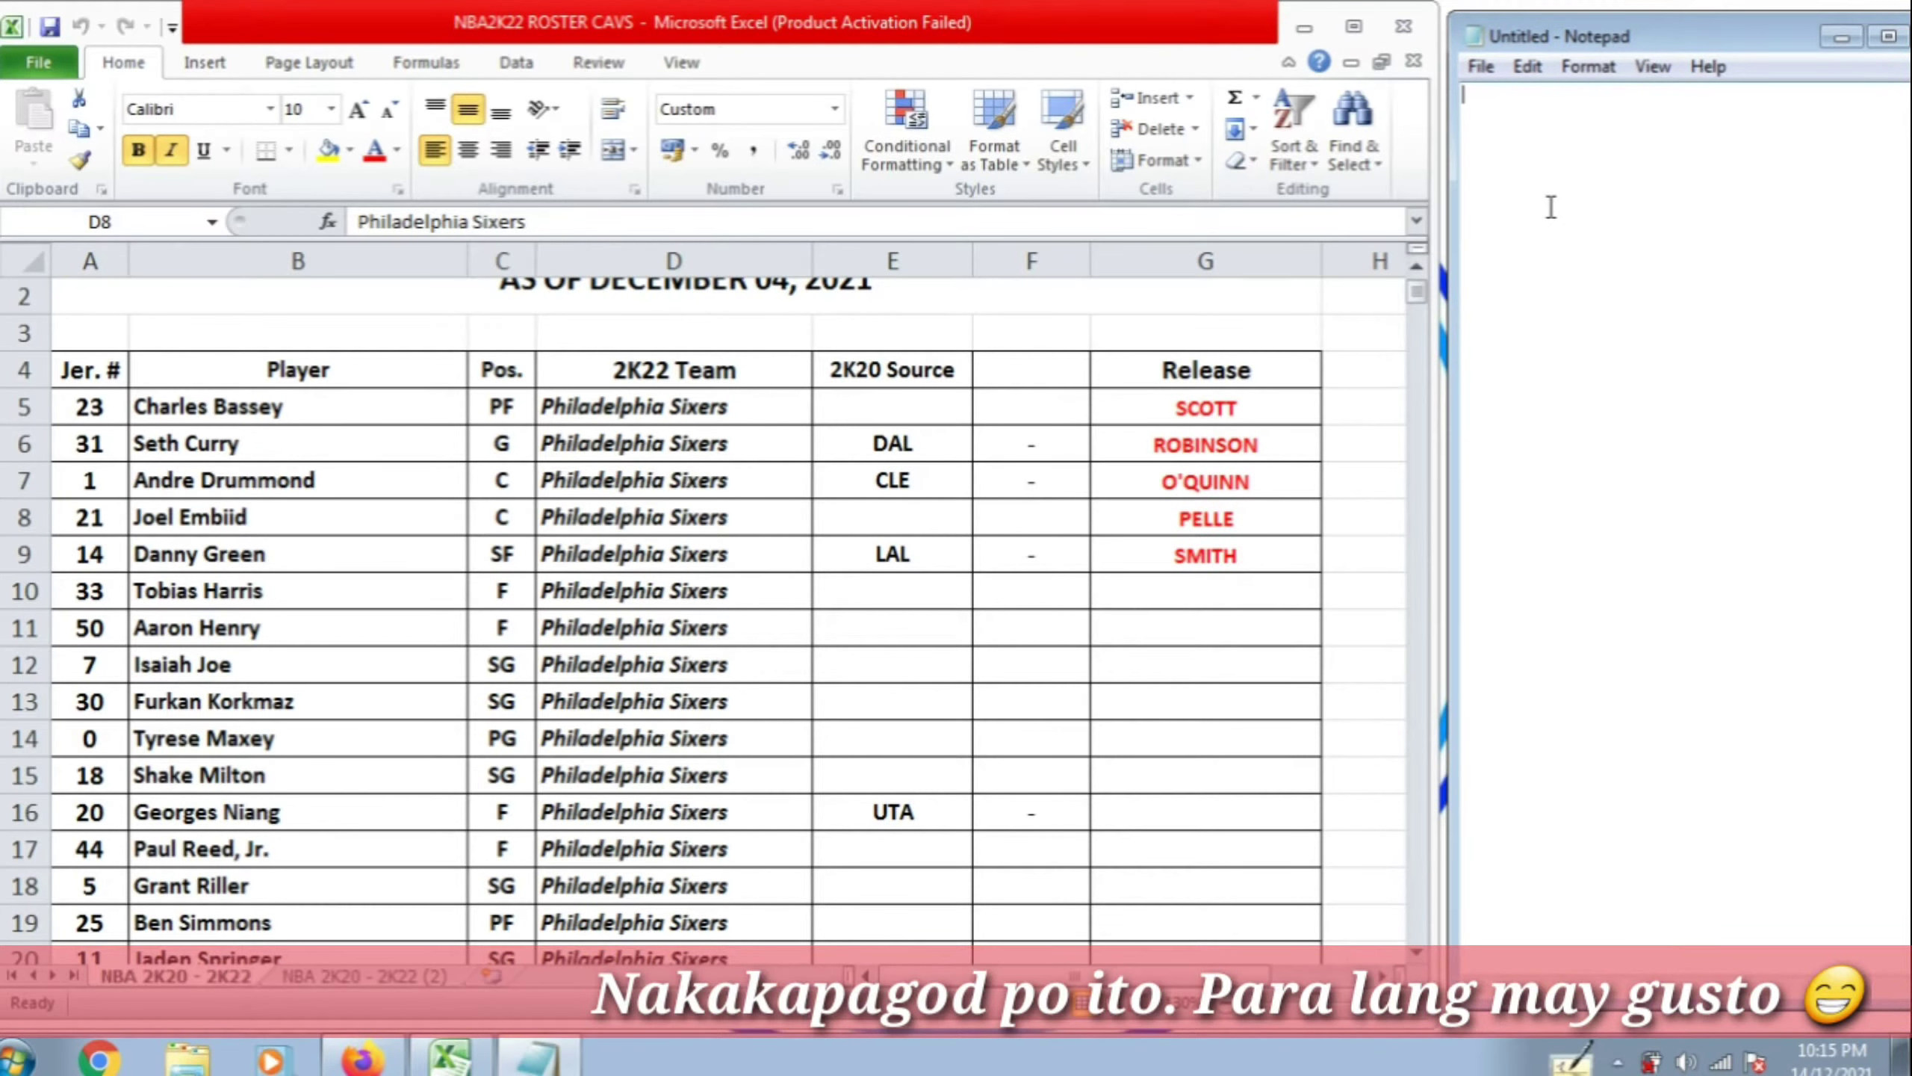
text(dal)
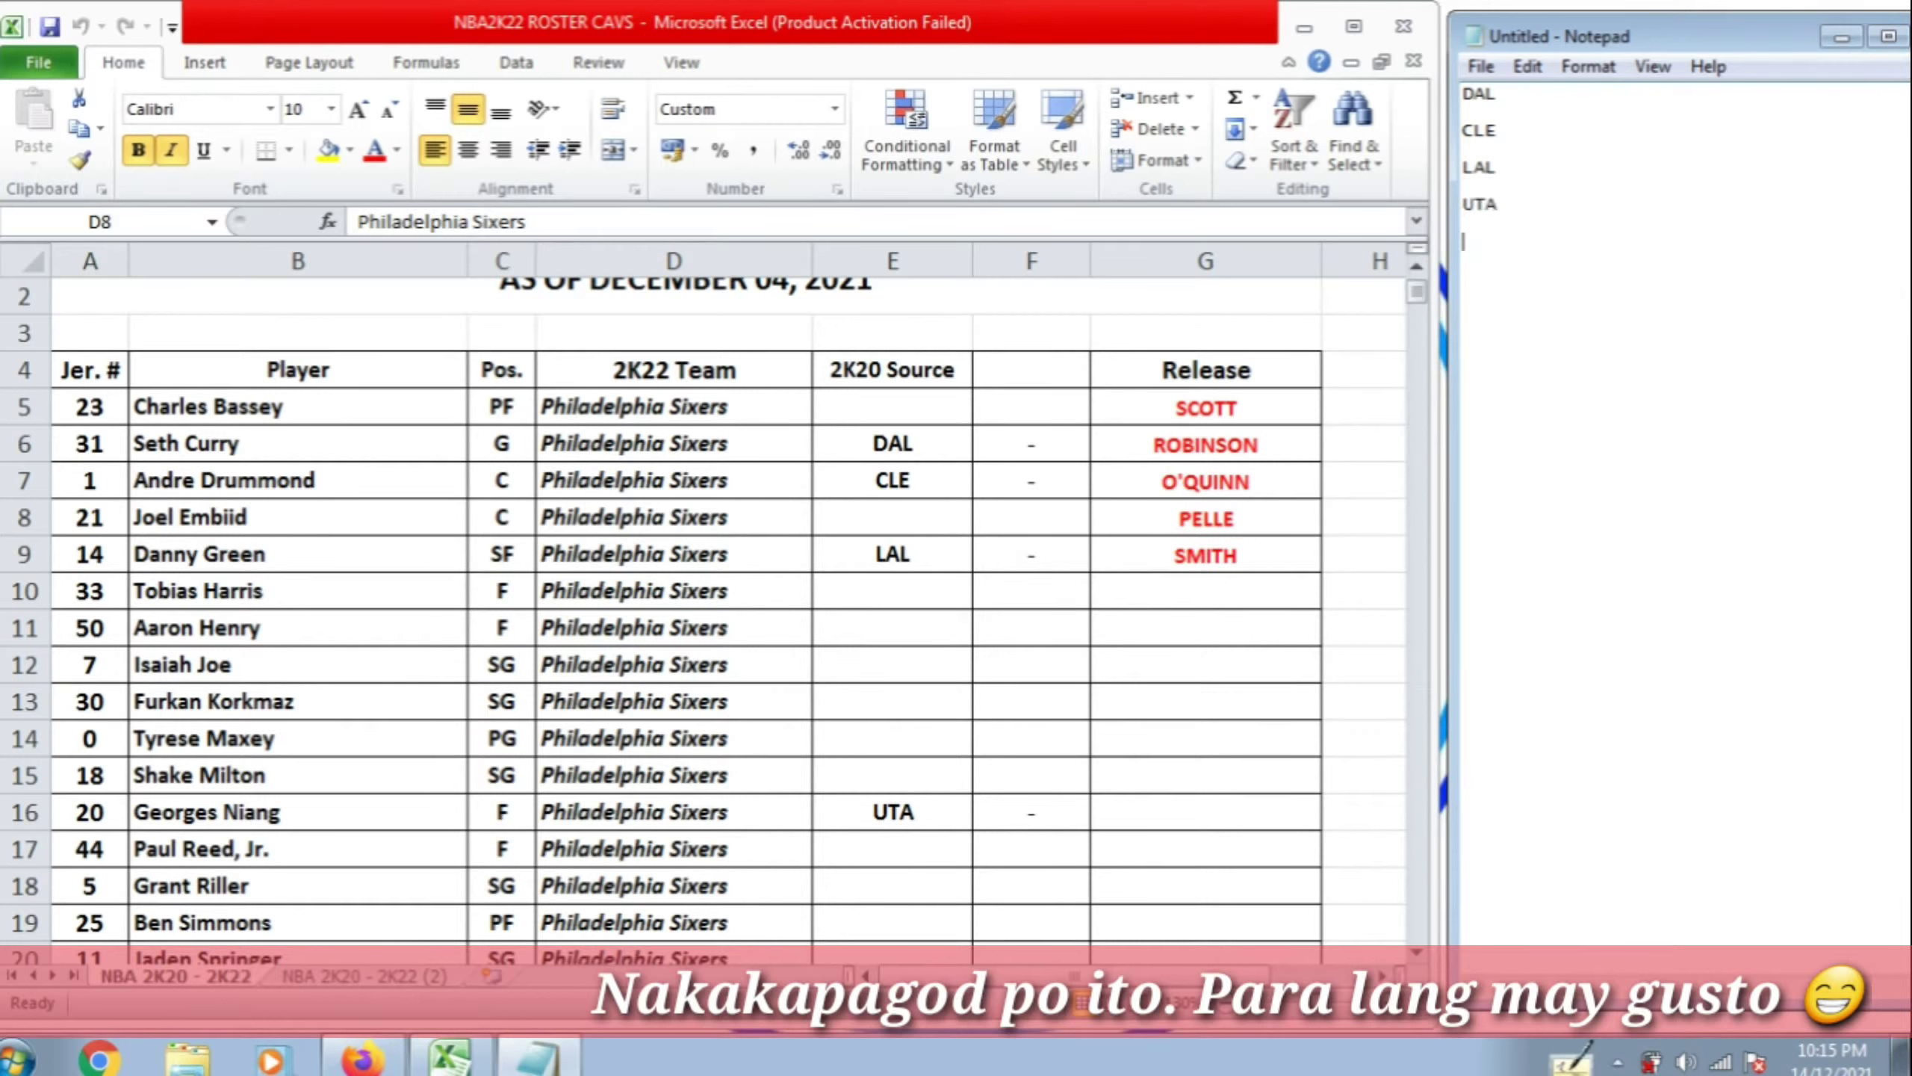
Search the roster sheet for PHI, stepping through the matches to Al Horford's row in the Boston Celtics table, and highlight that row
click(1054, 734)
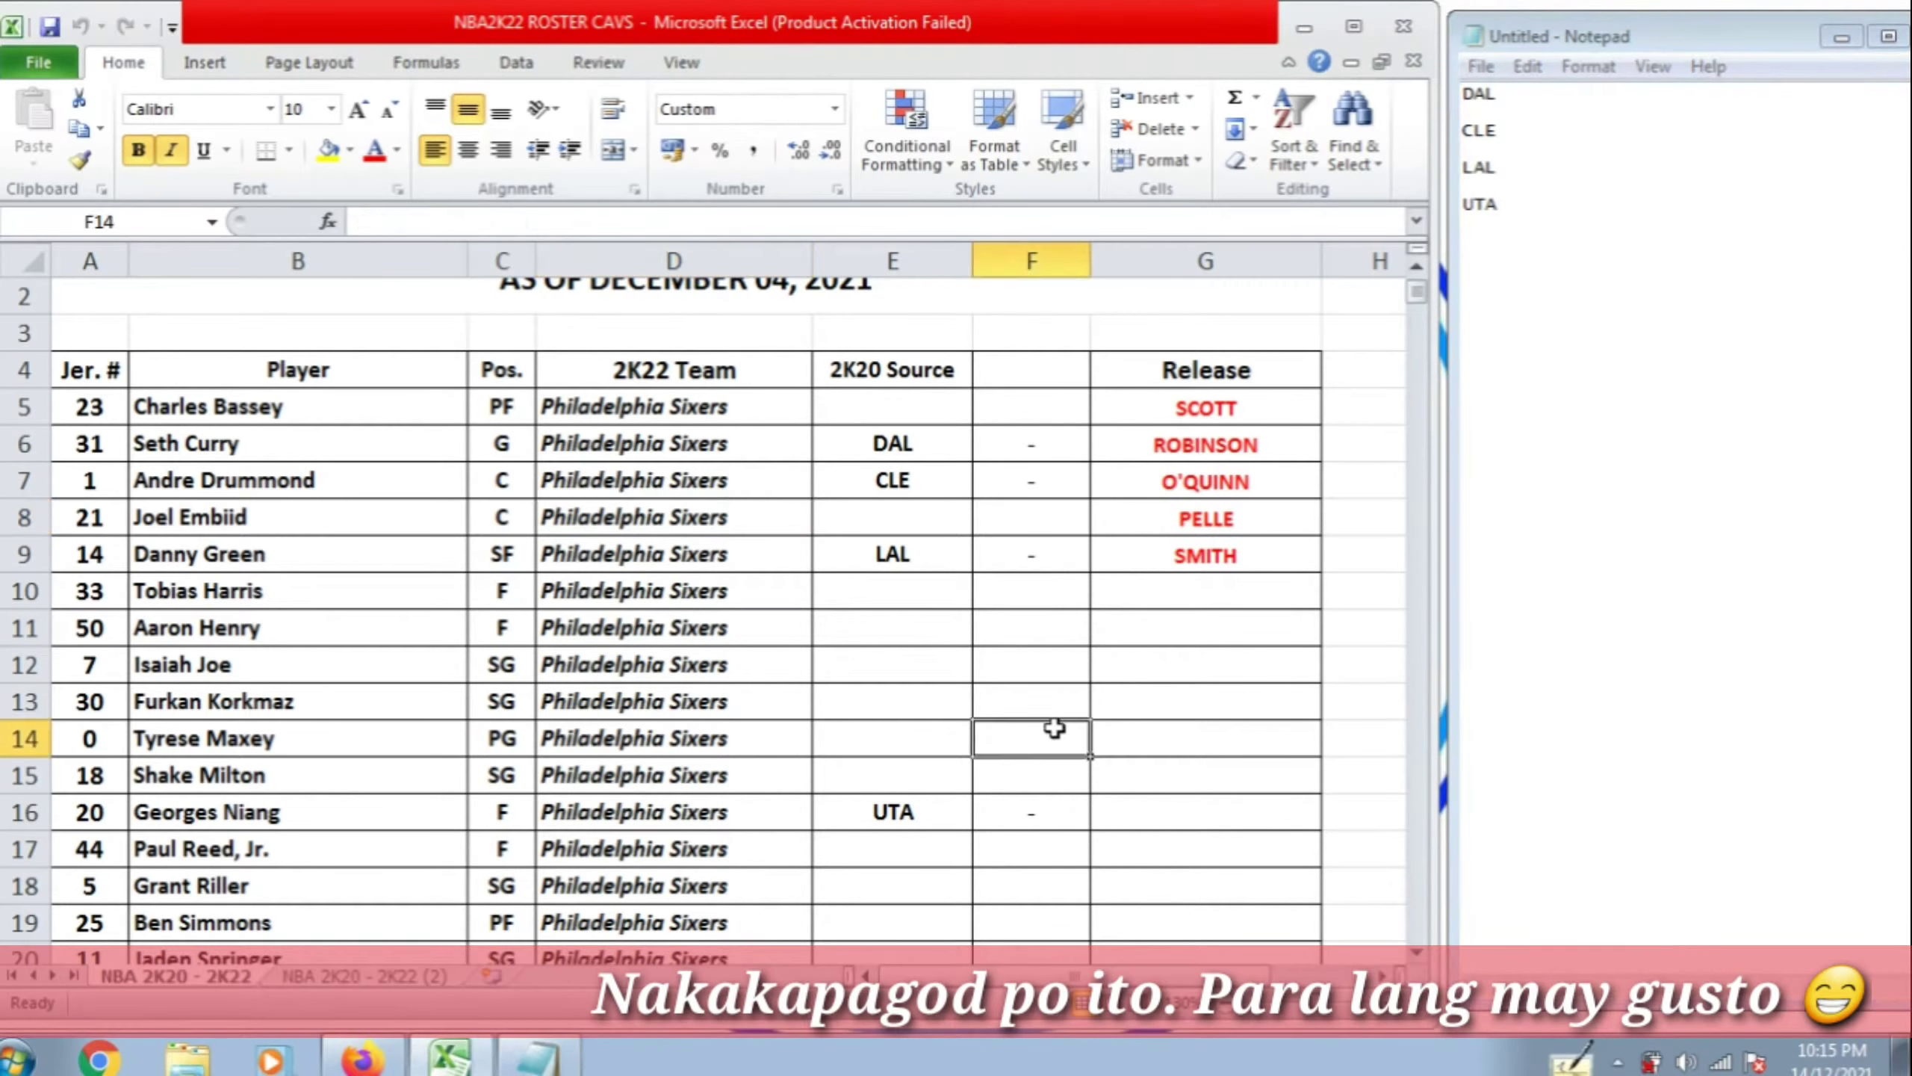
key(ctrl+f)
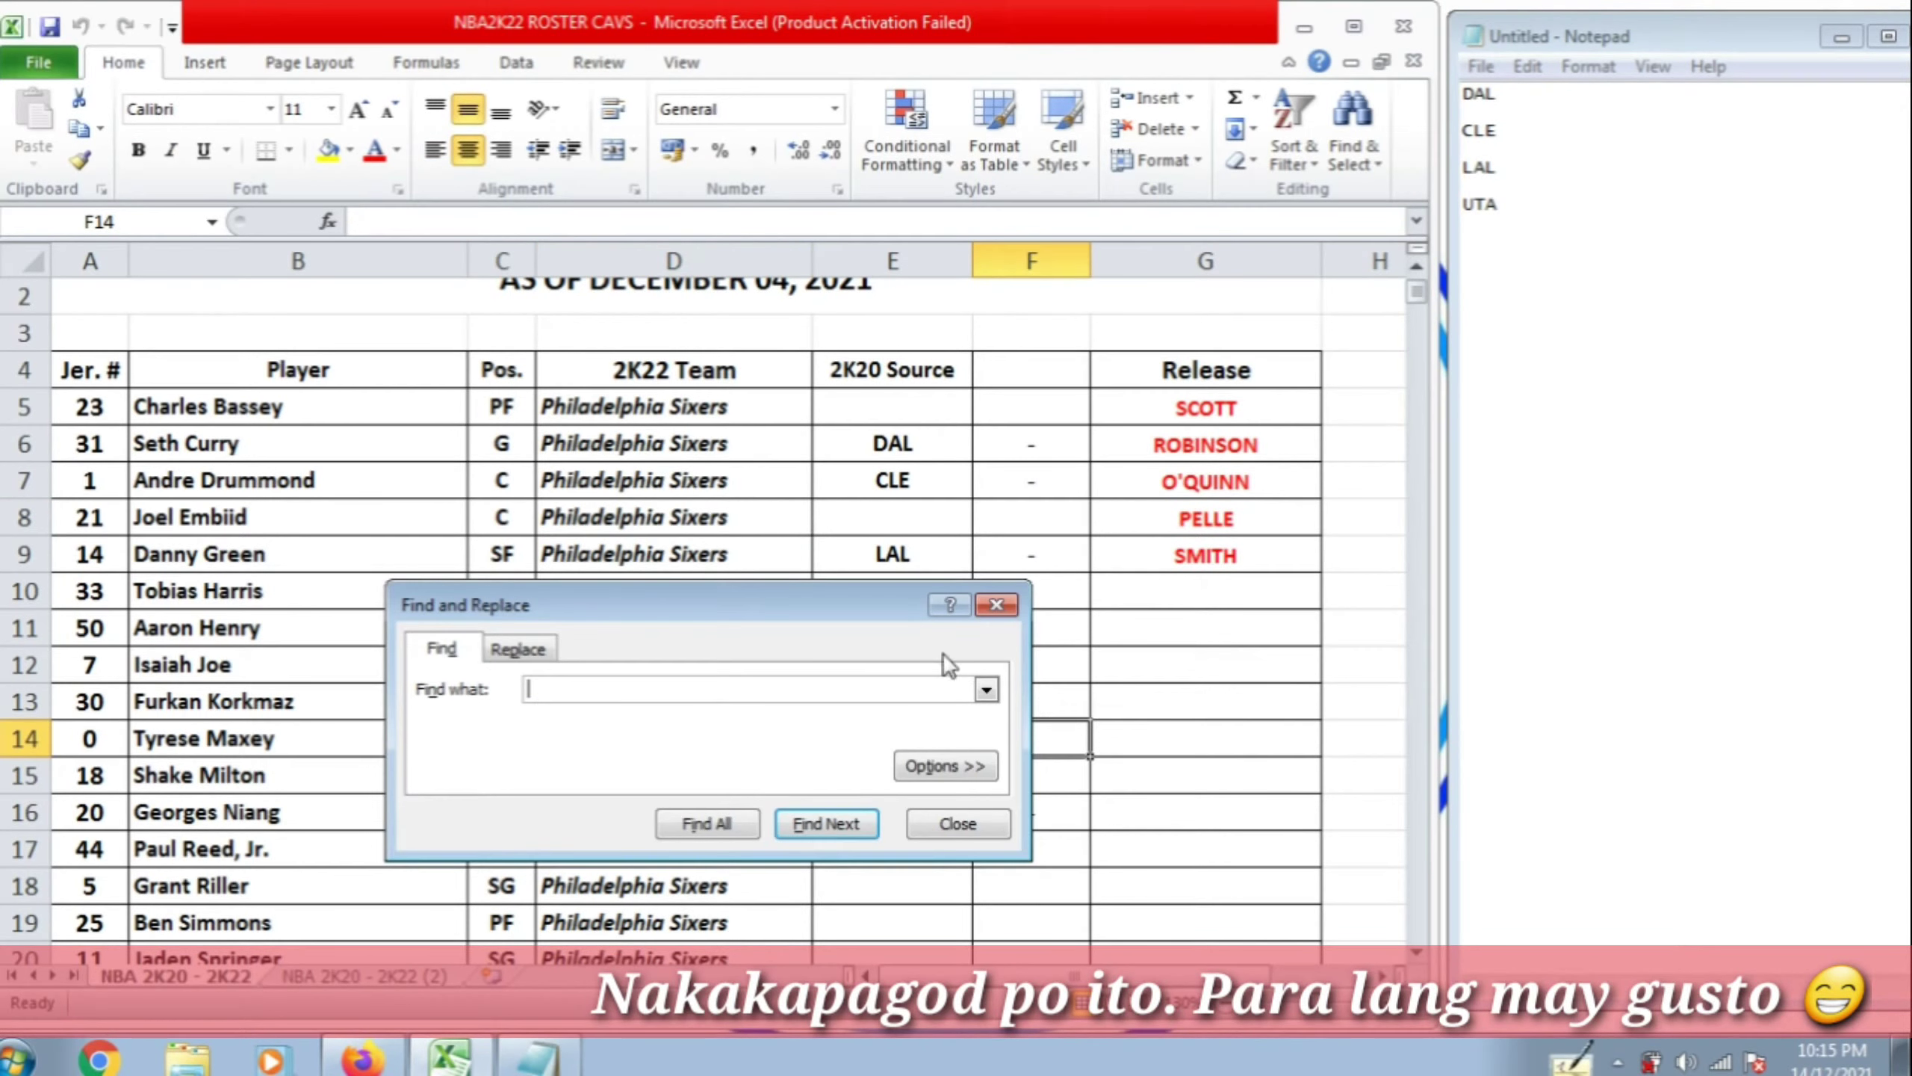
drag(790, 610, 1655, 657)
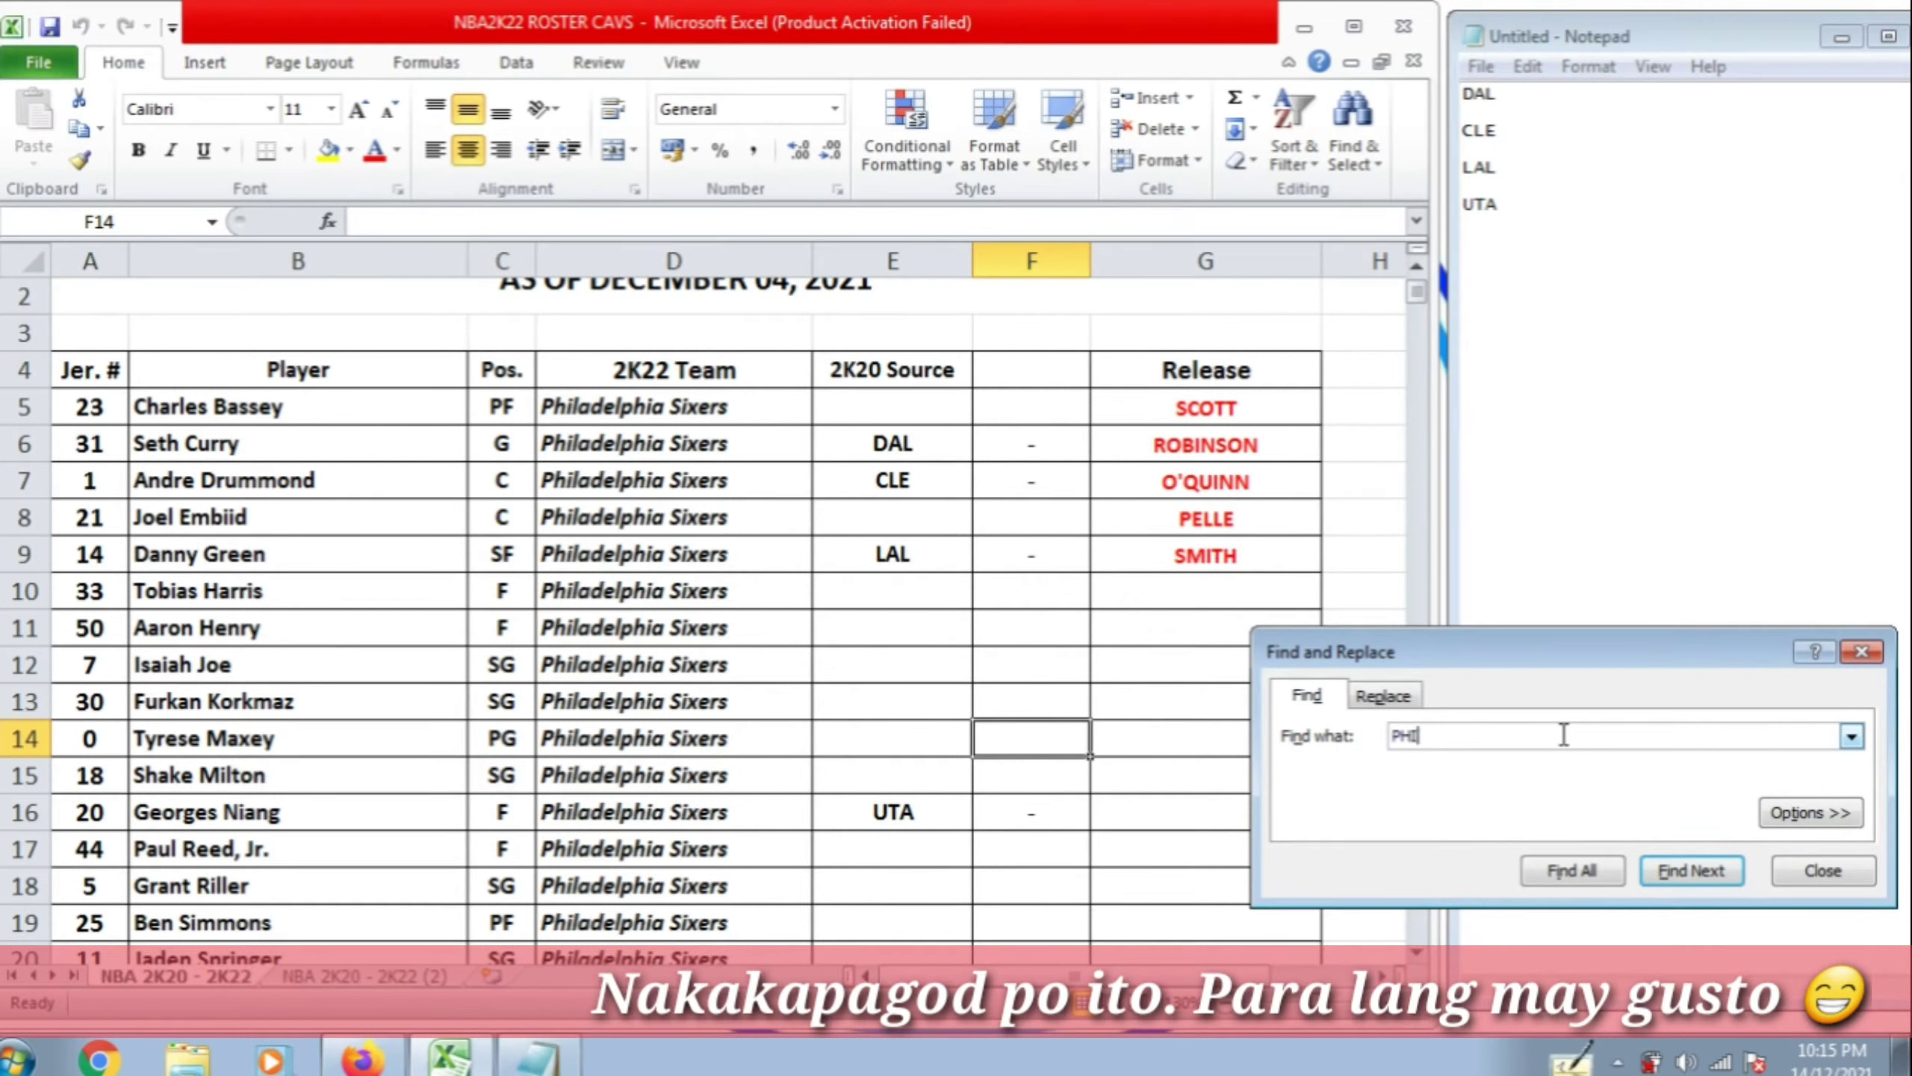
key(Return)
key(Return)
key(Return)
key(Return)
key(Return)
key(Return)
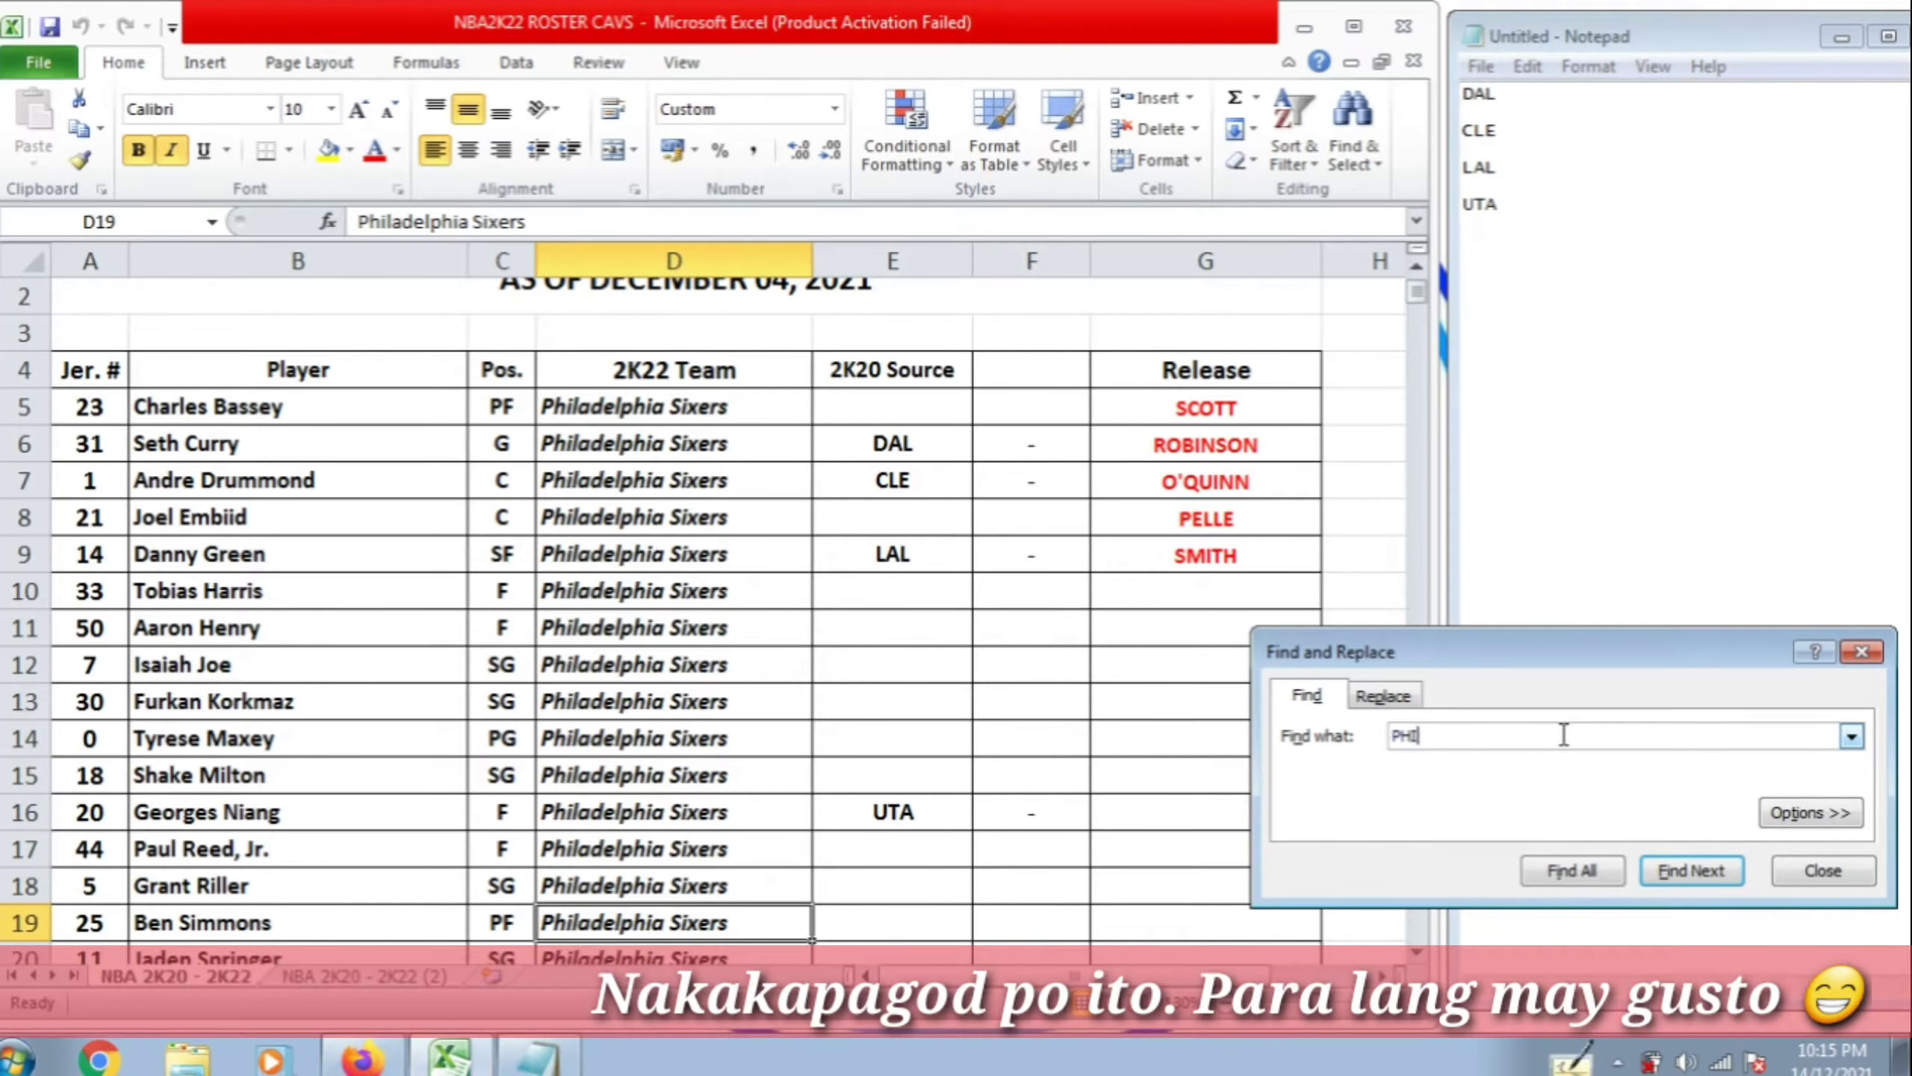
key(Return)
key(Return)
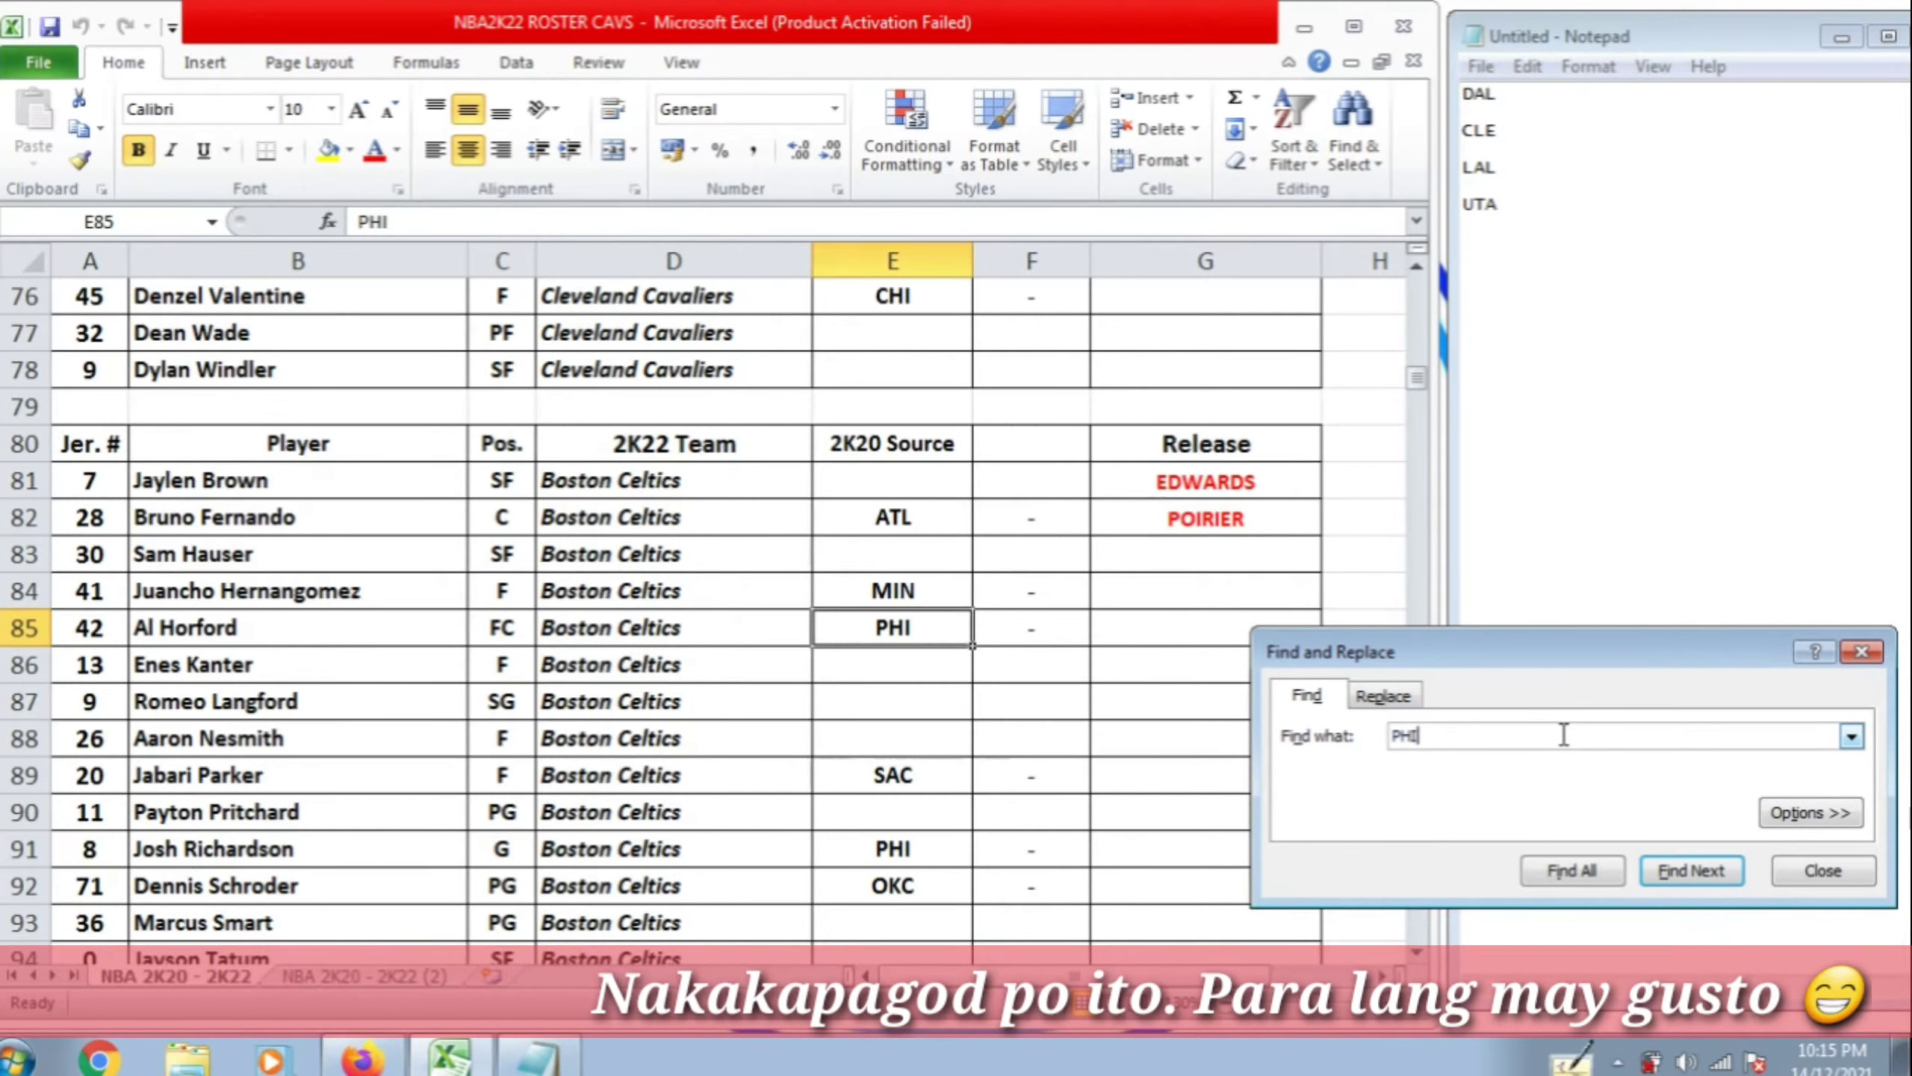
drag(113, 633, 905, 619)
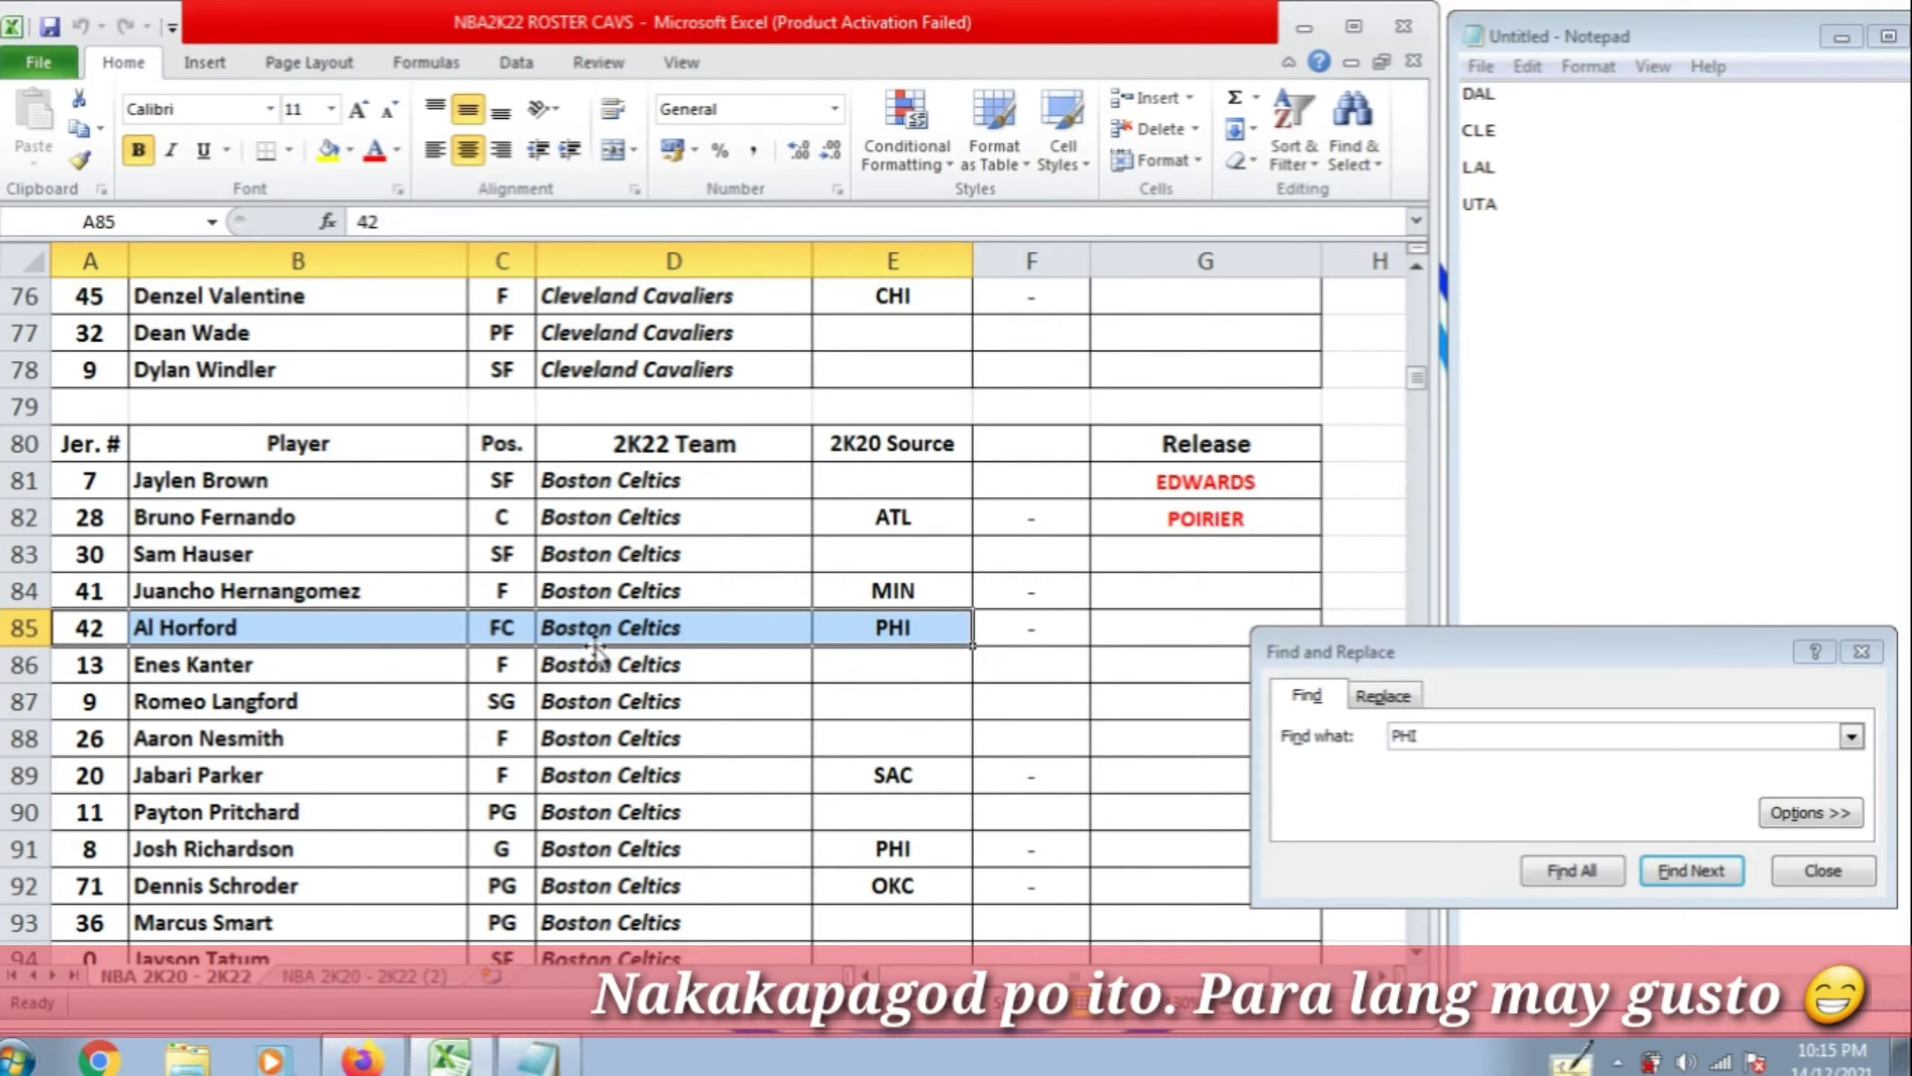
Select the whole list of source team codes in the Notepad document
click(1498, 324)
key(ctrl+a)
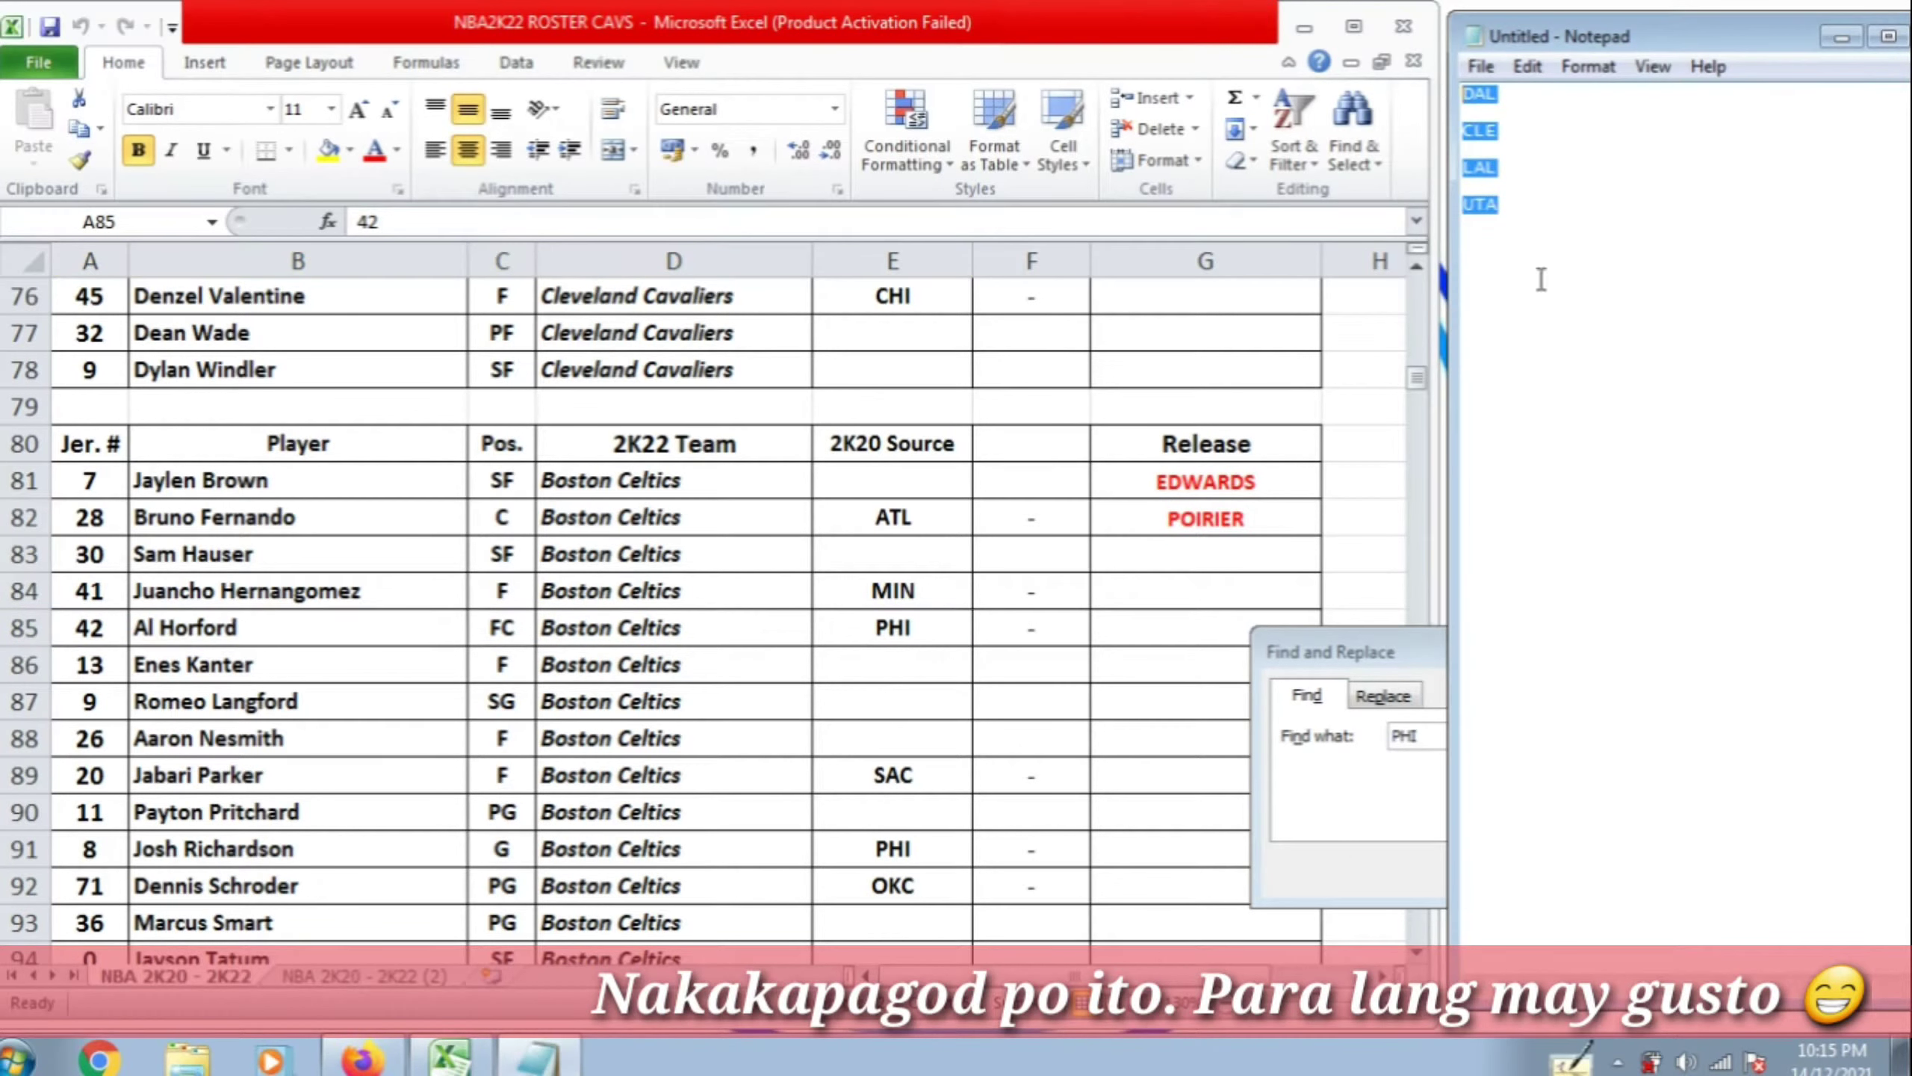
click(1532, 228)
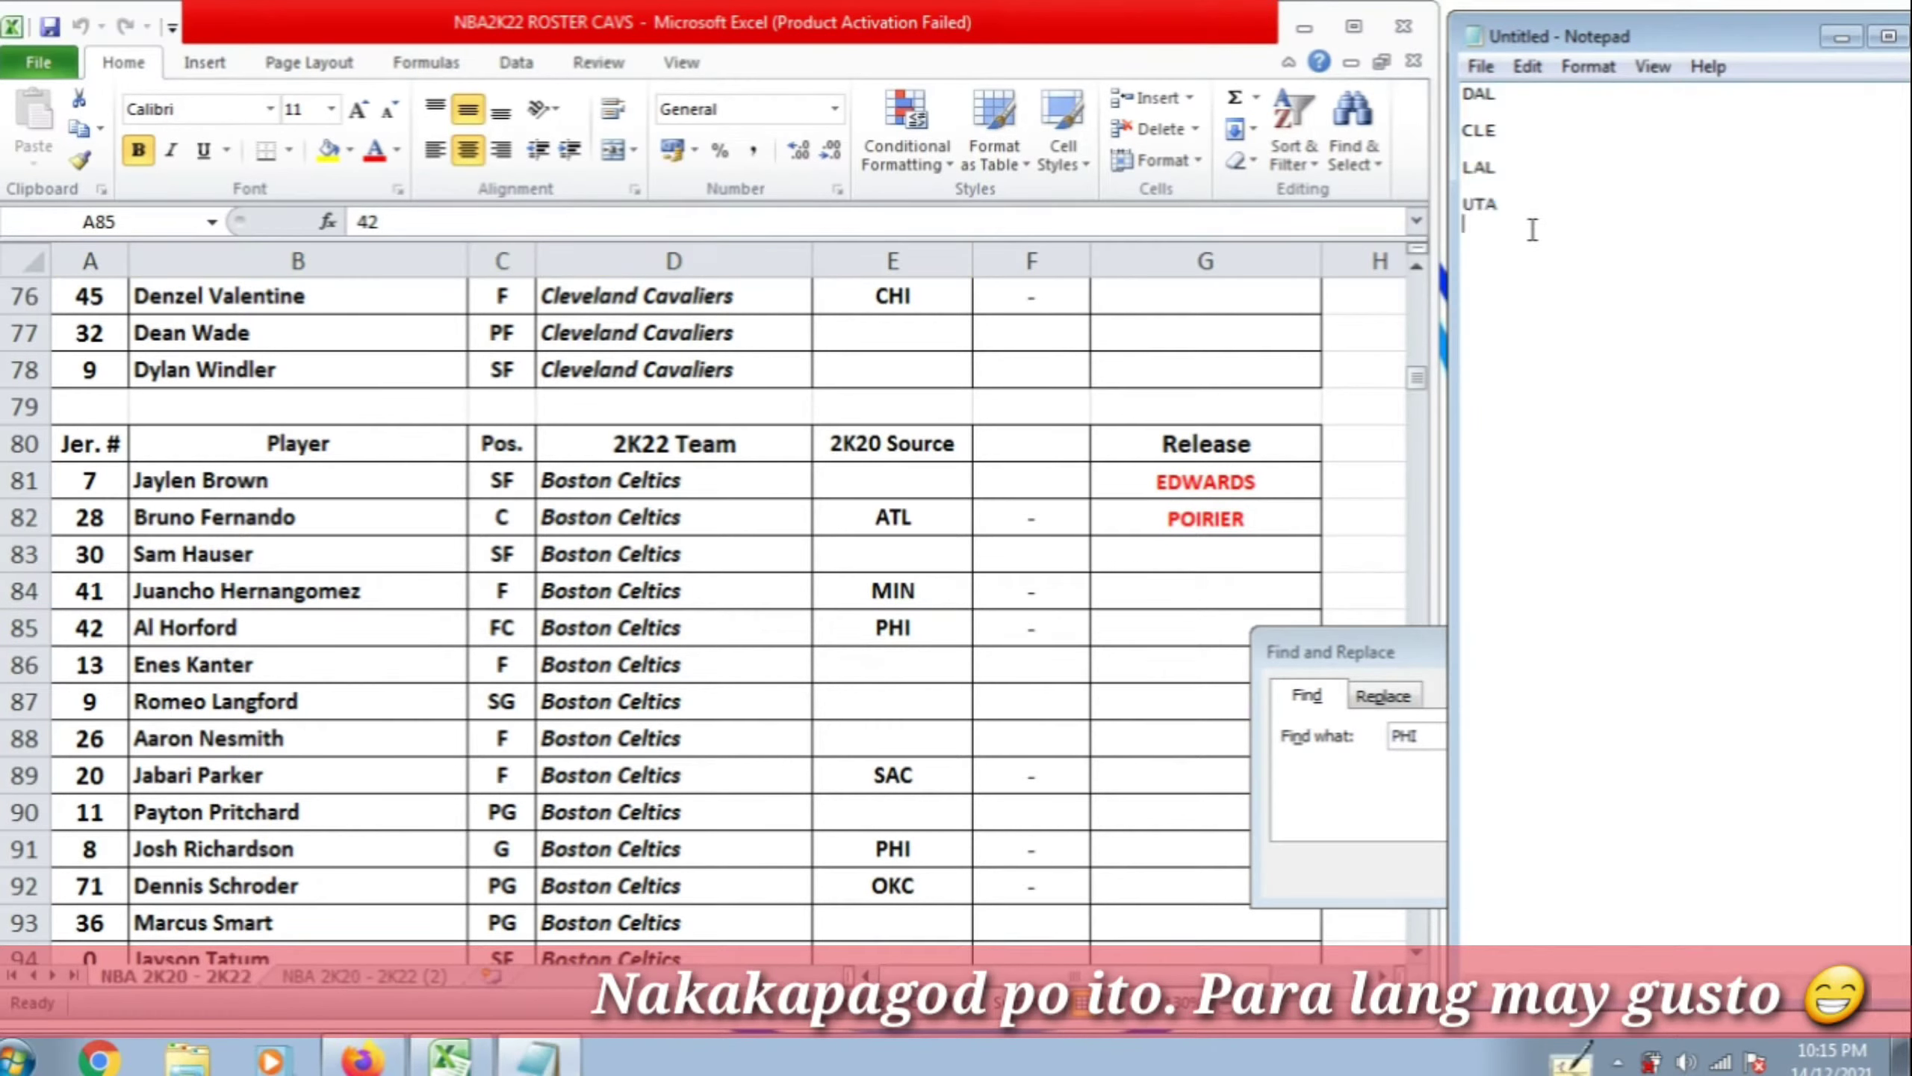
key(ctrl+a)
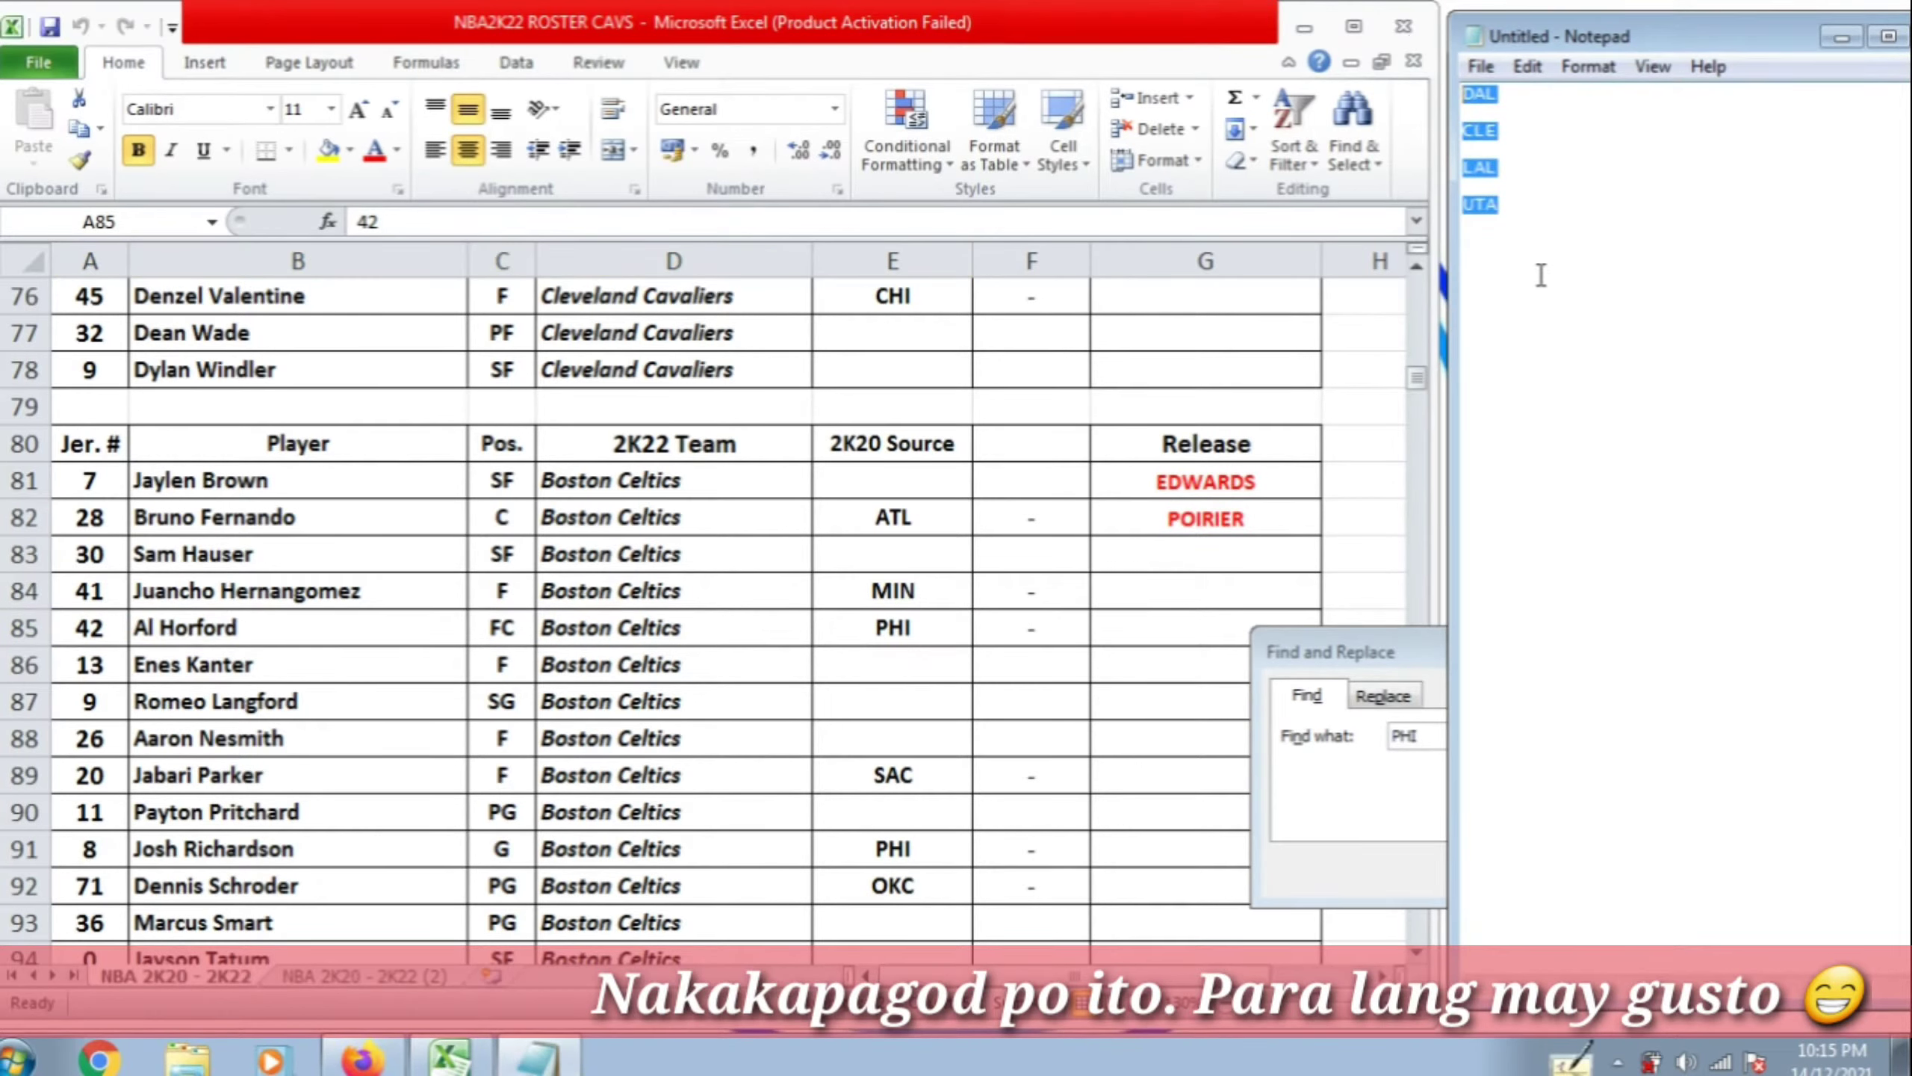
Find the next PHI match in the Boston Celtics table and highlight Josh Richardson's row from jersey number to source
click(1541, 274)
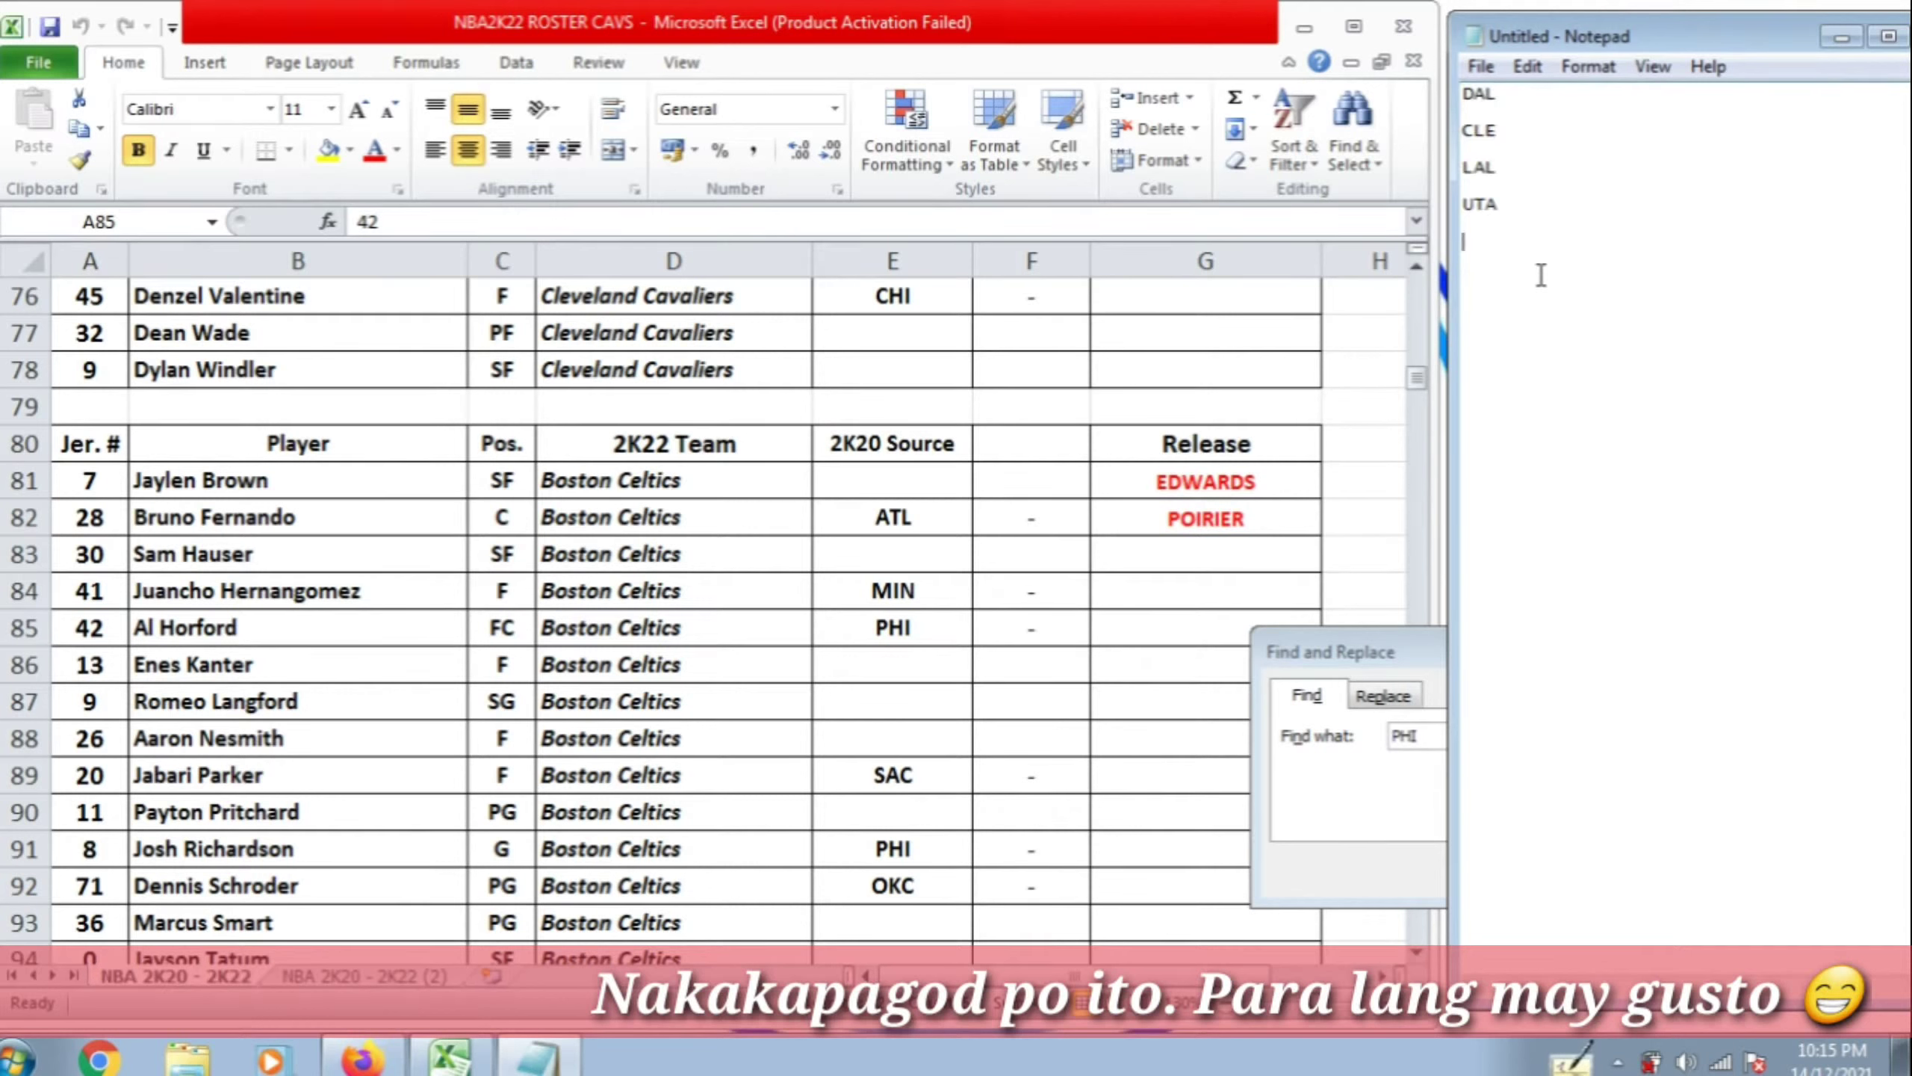
click(1355, 654)
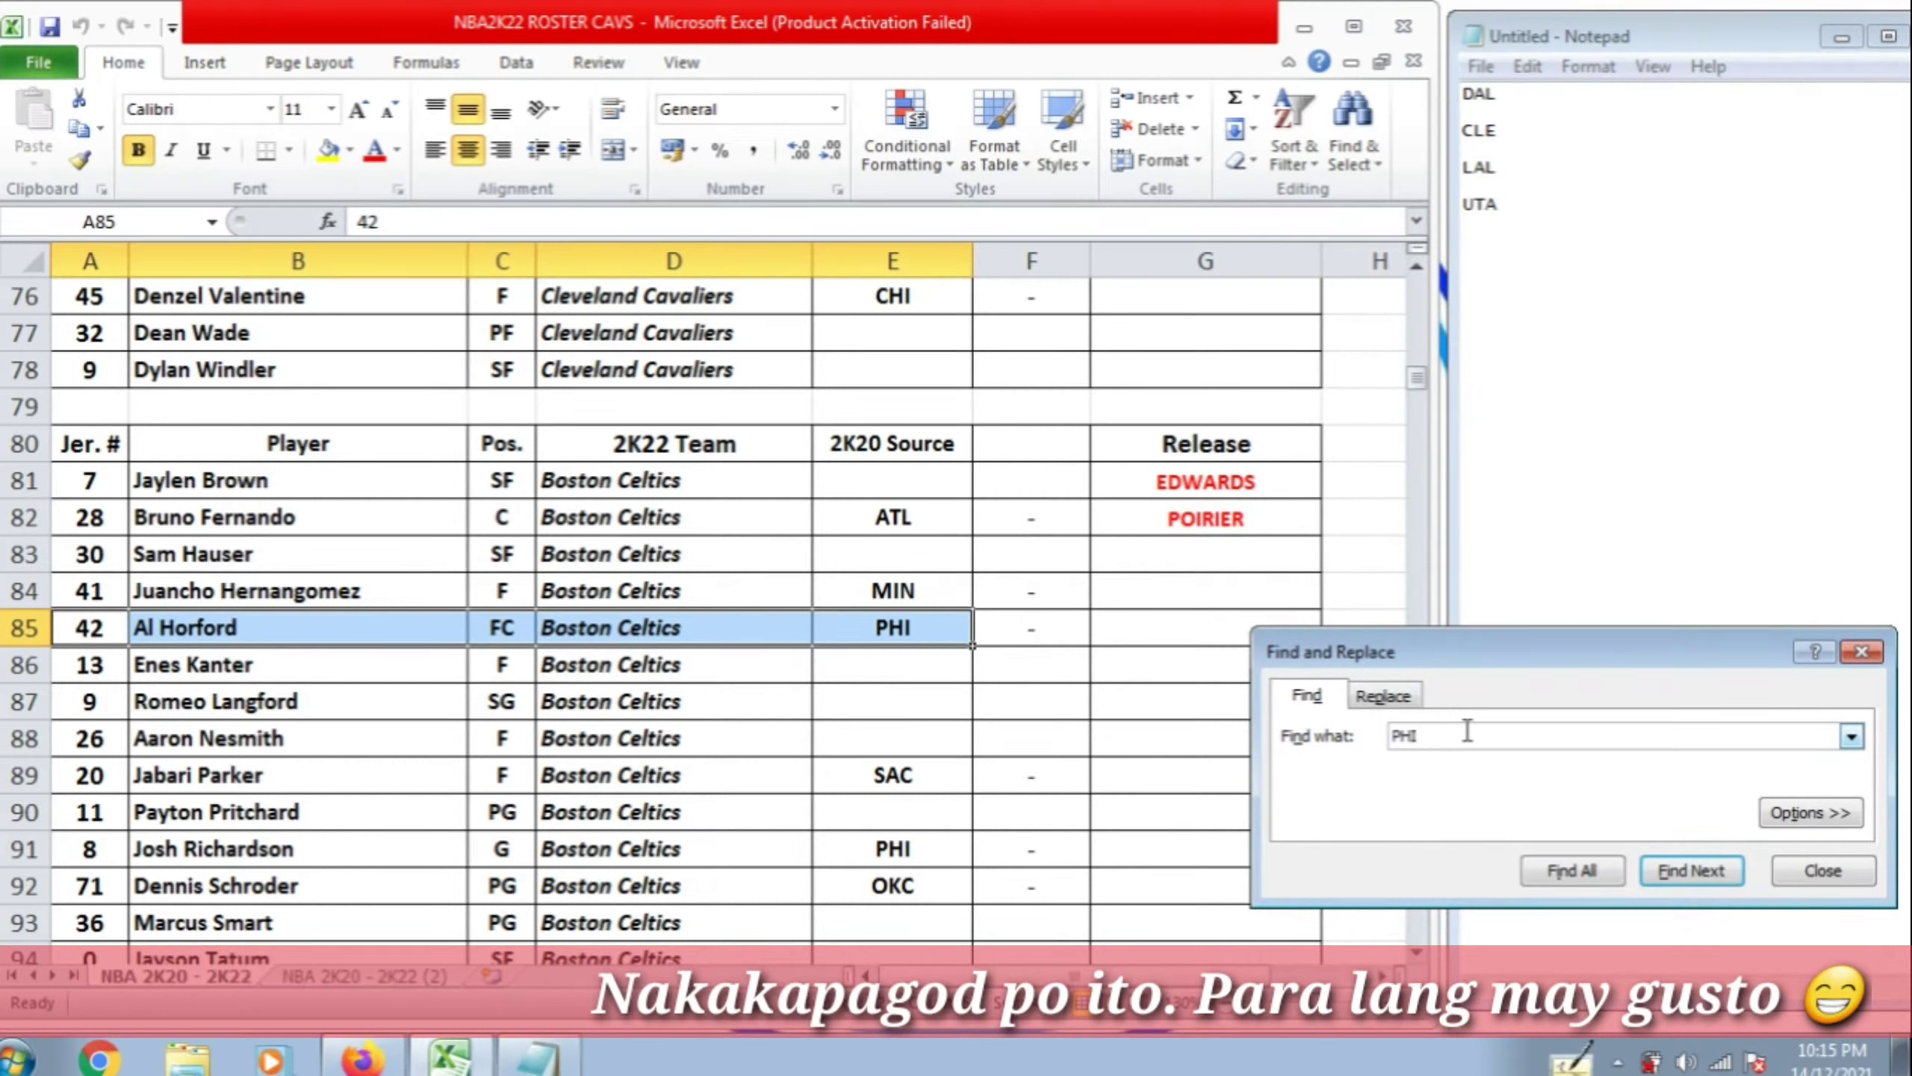
key(Return)
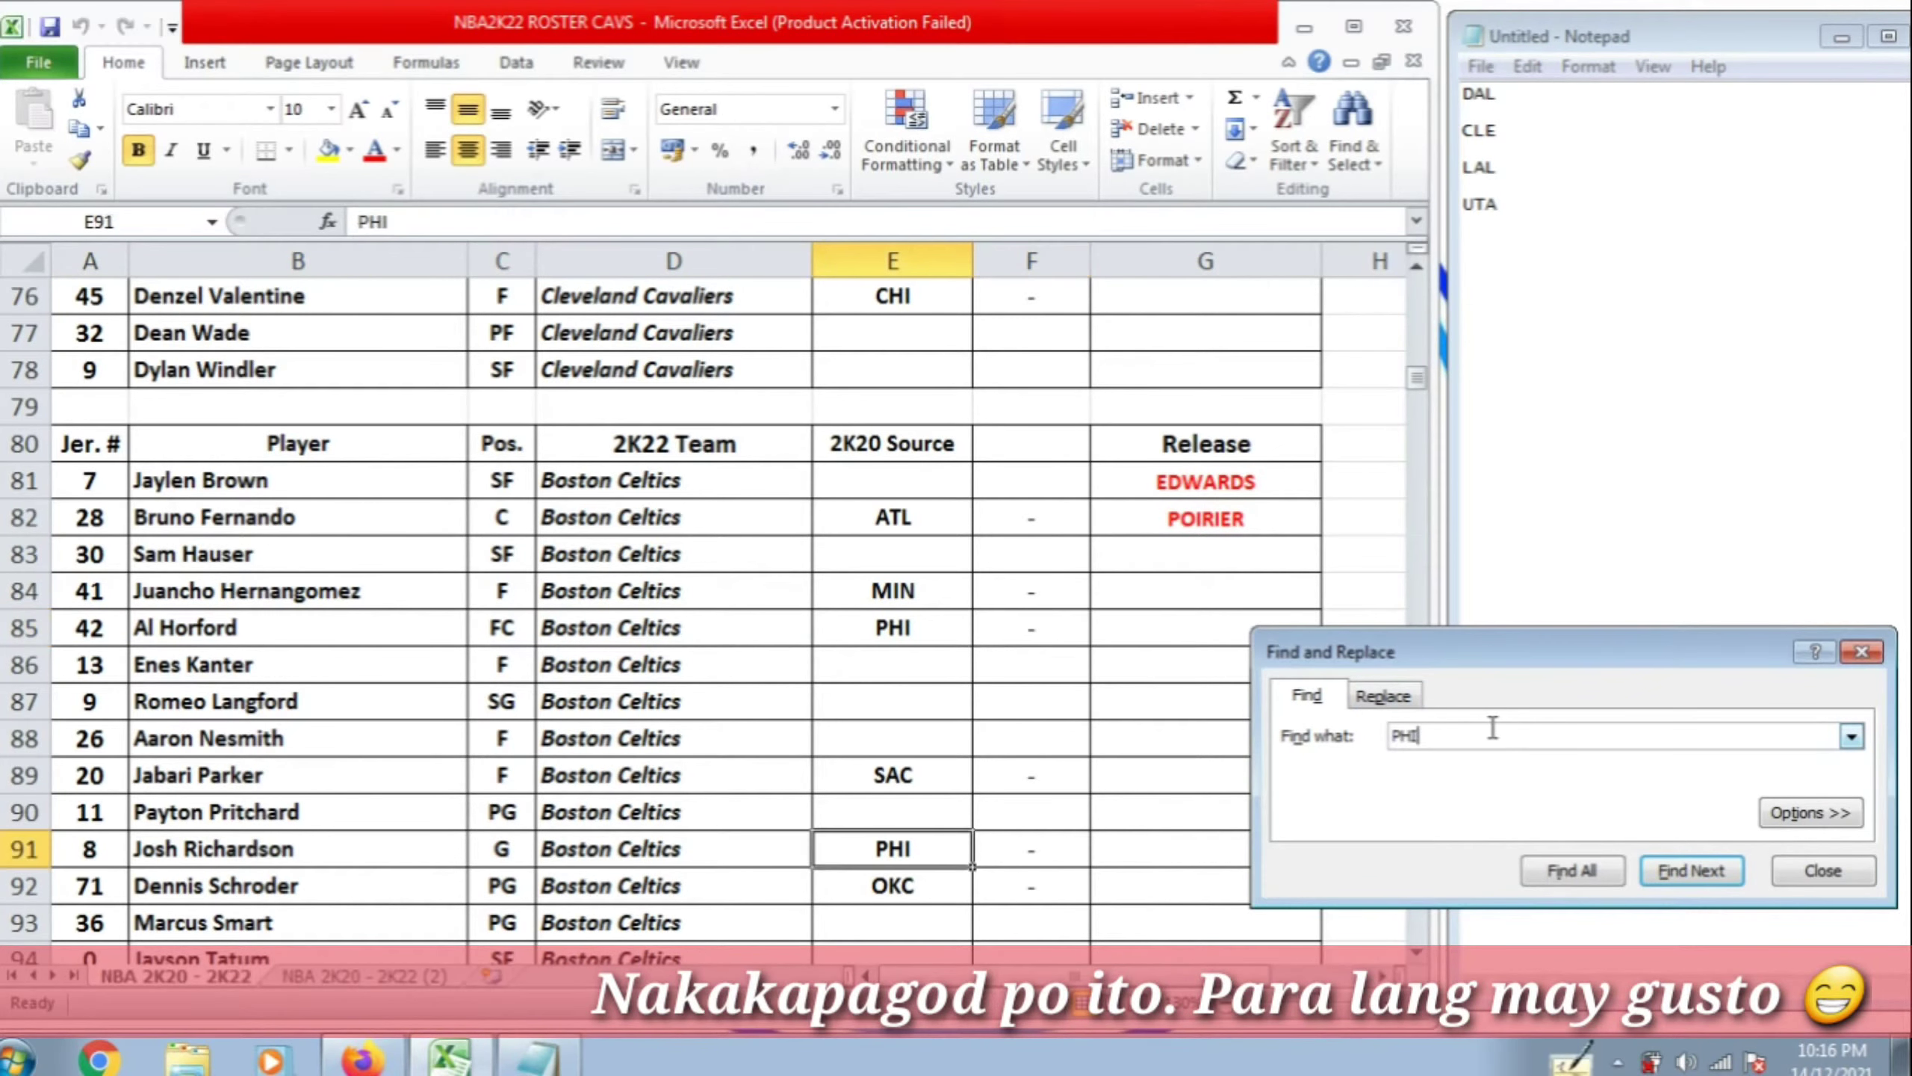
drag(95, 848, 889, 854)
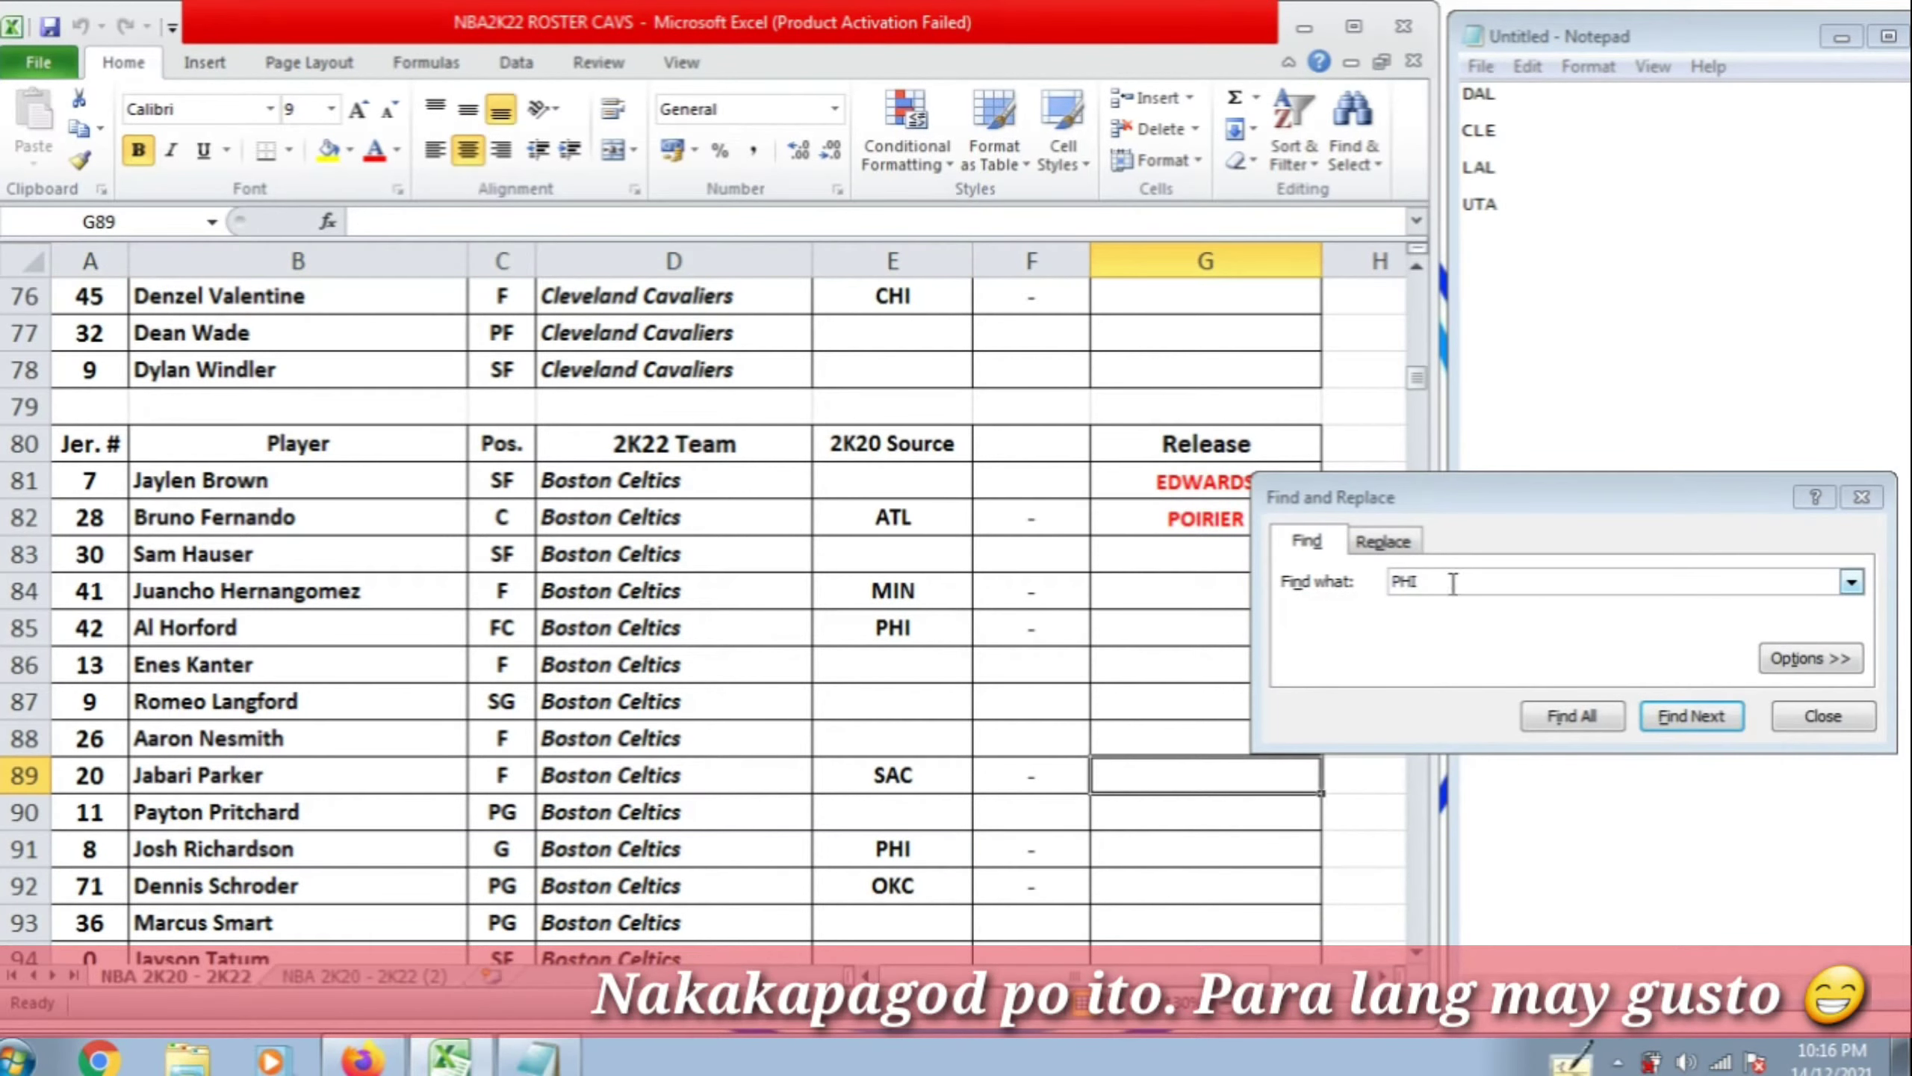
Continue the PHI search into the Memphis Grizzlies table and check Steven Adams's row and source
click(1453, 585)
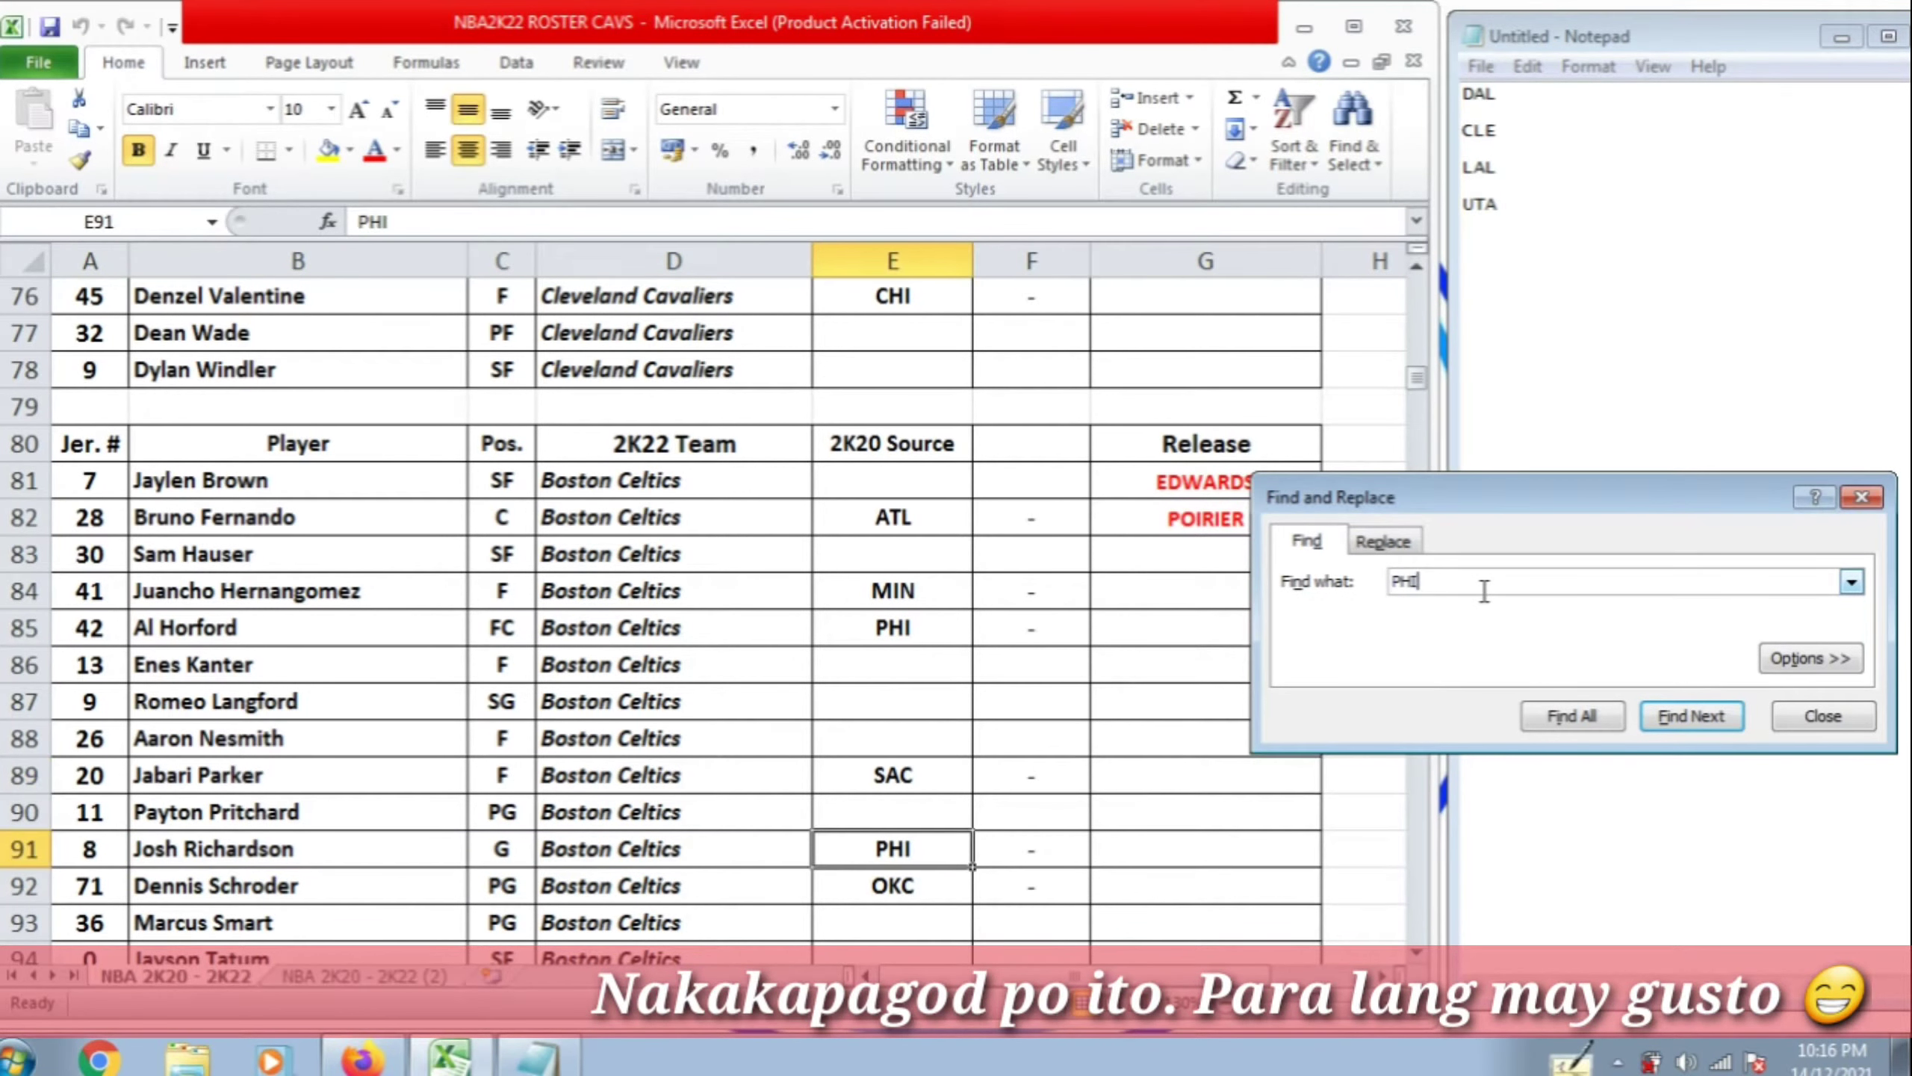
key(Return)
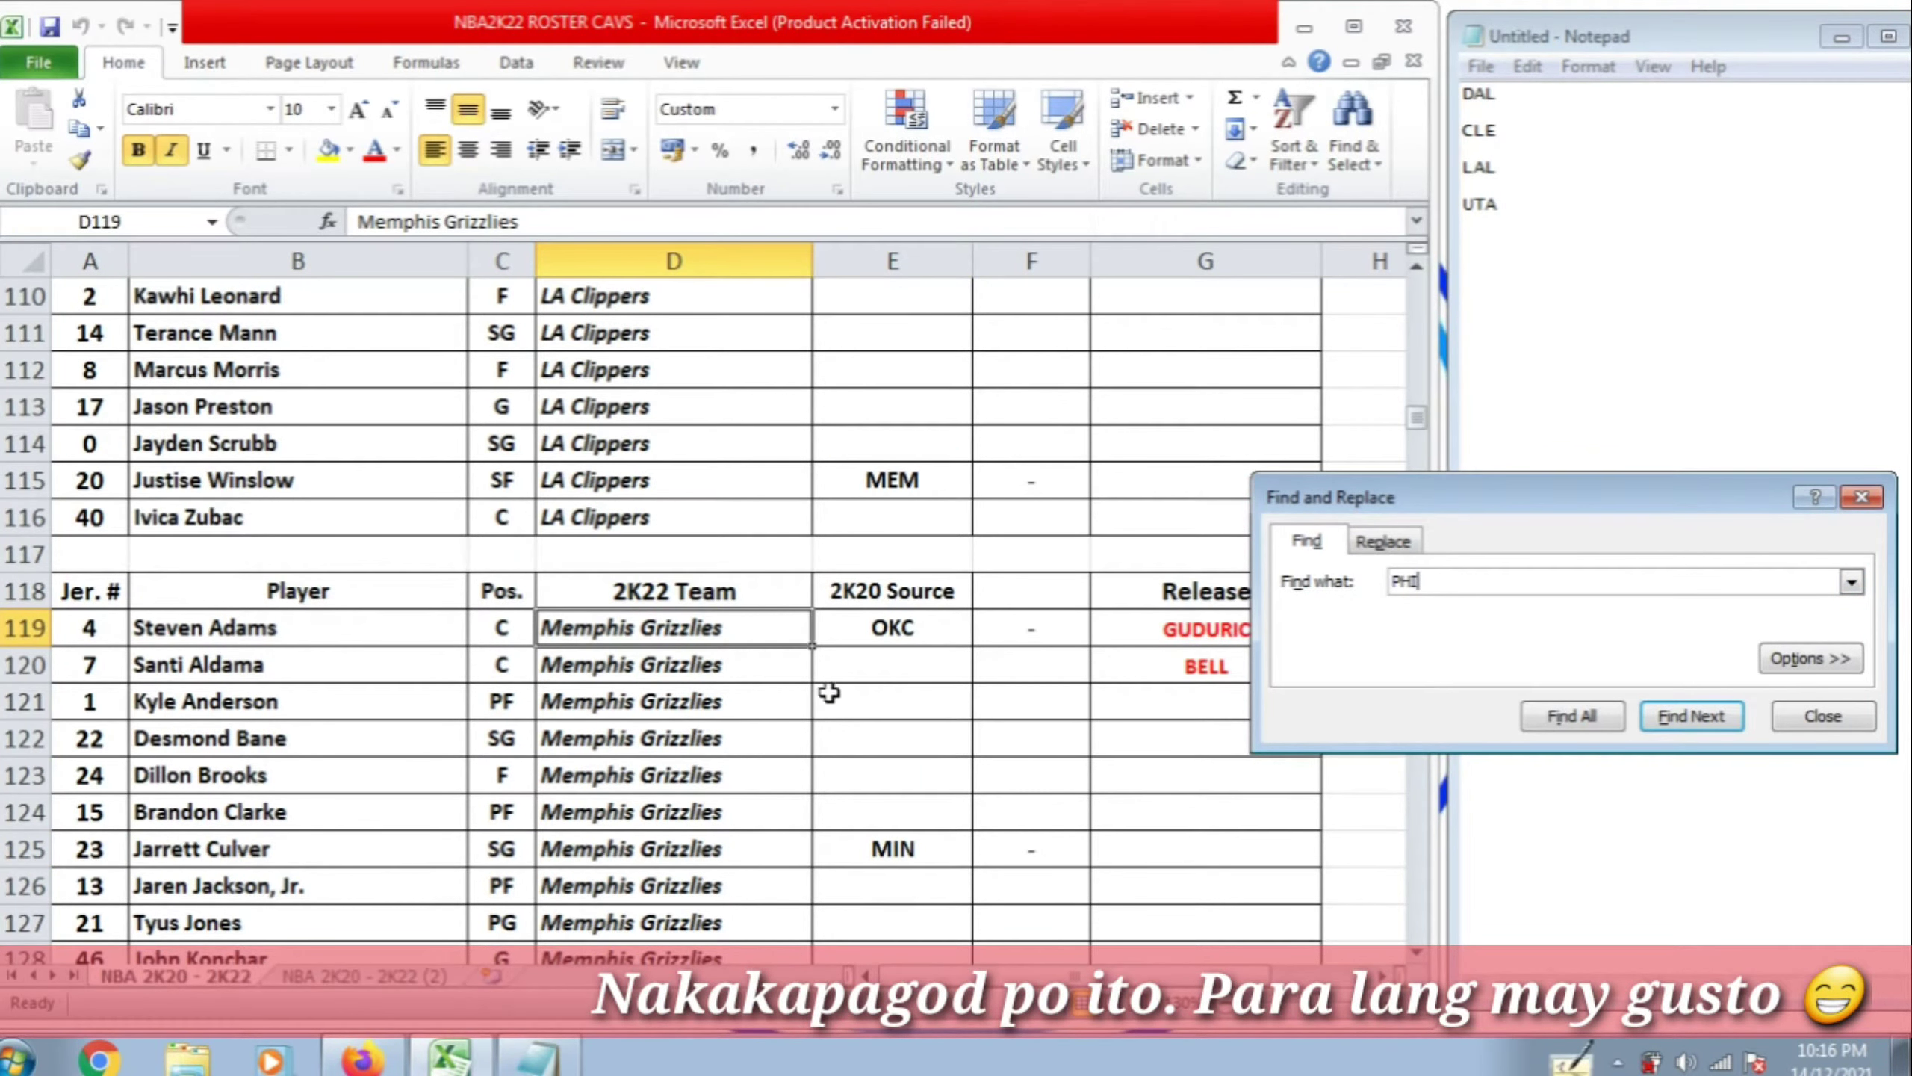
drag(924, 633, 139, 631)
click(960, 662)
Step through the Memphis matches to Alec Burks in the New York Knicks table and highlight his row
click(1498, 584)
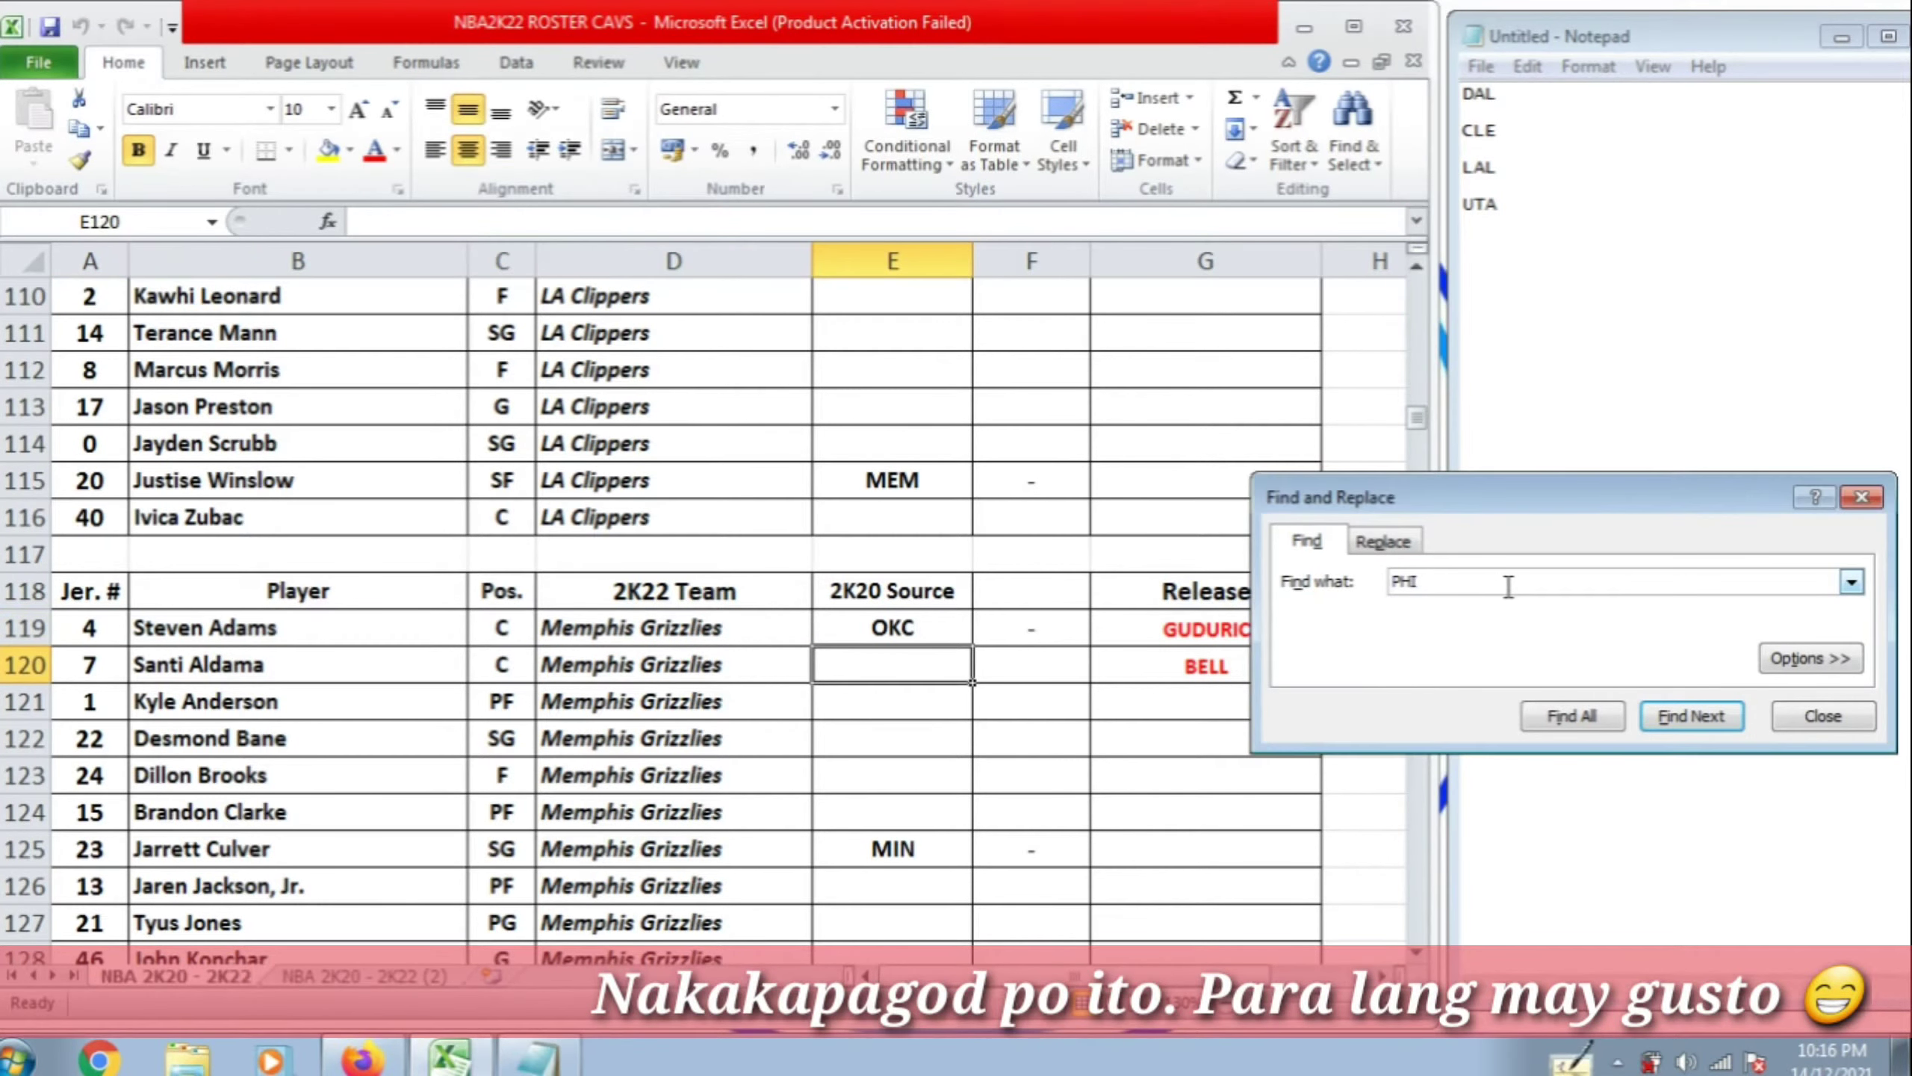
key(Return)
key(Return)
key(Return)
key(Return)
key(Return)
key(Return)
key(Return)
key(Return)
key(Return)
key(Return)
key(Return)
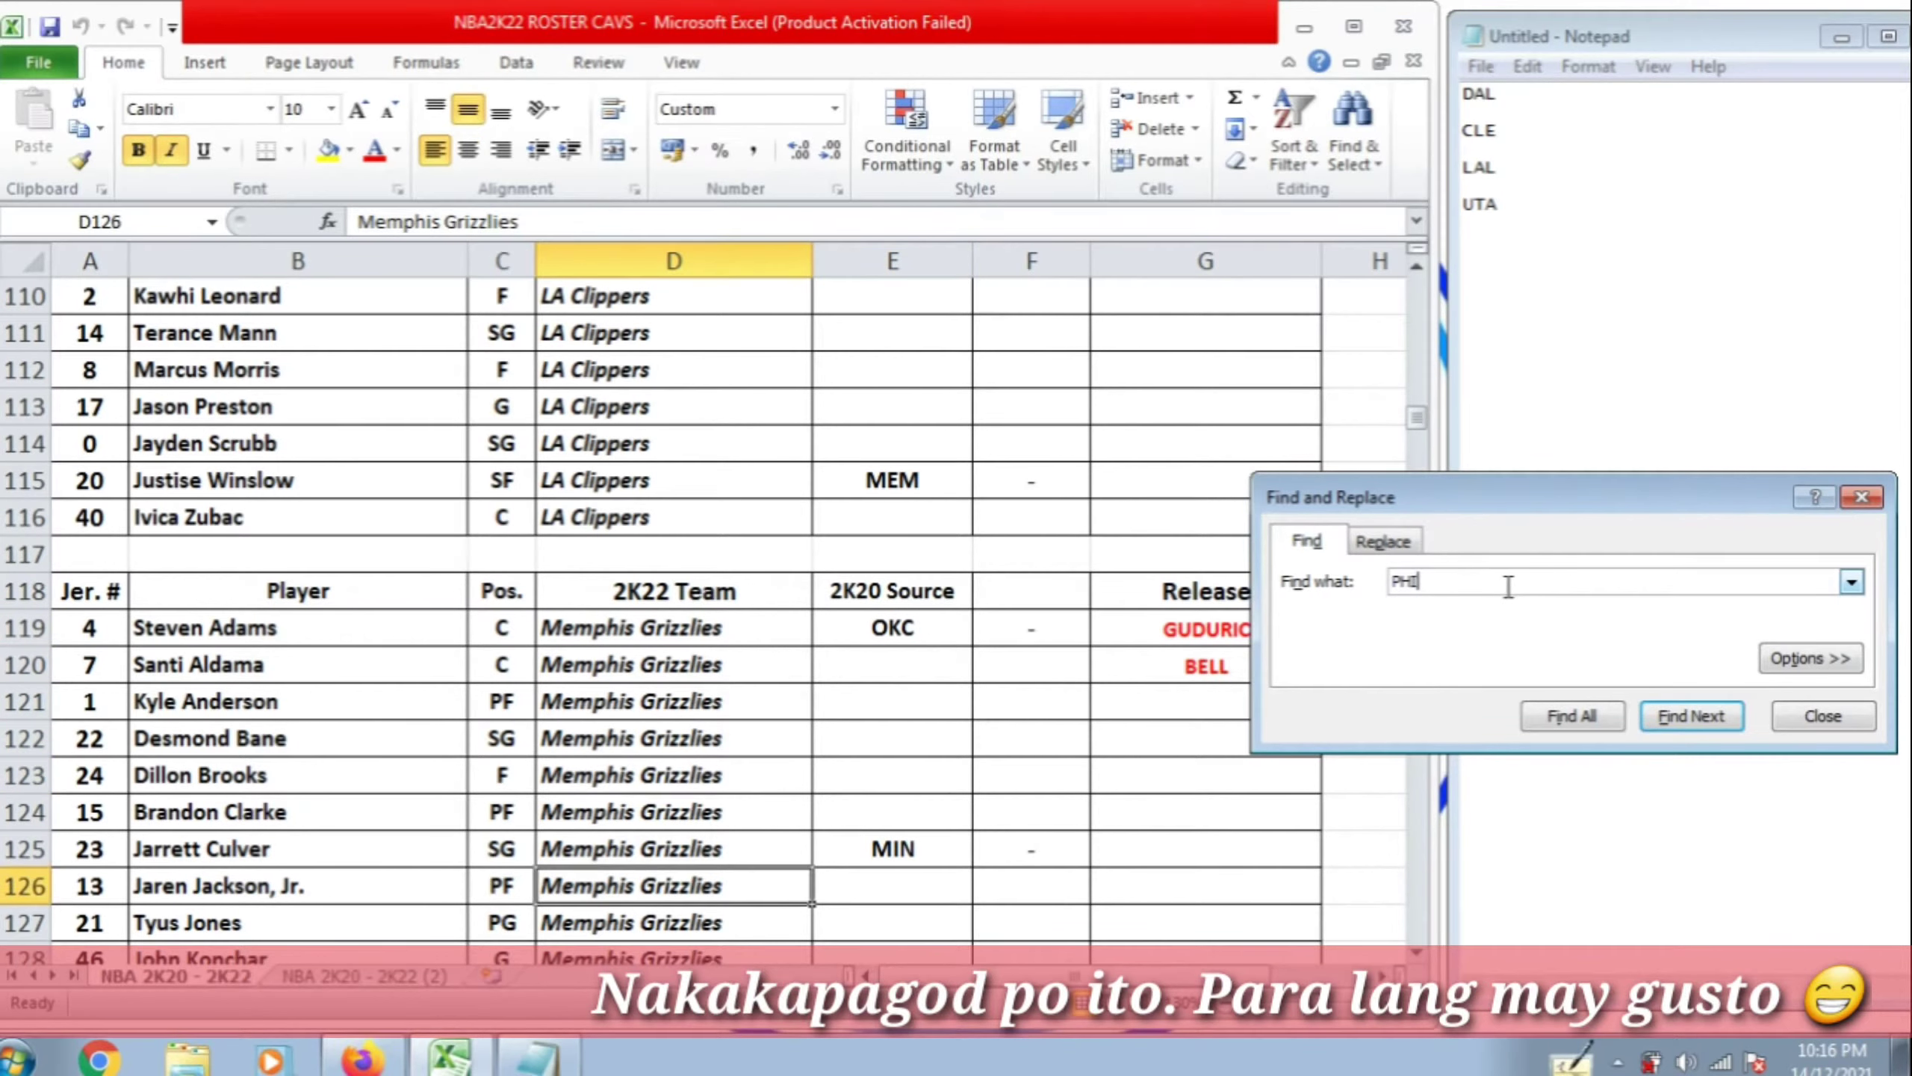
key(Return)
key(Return)
key(Return)
key(Return)
key(Return)
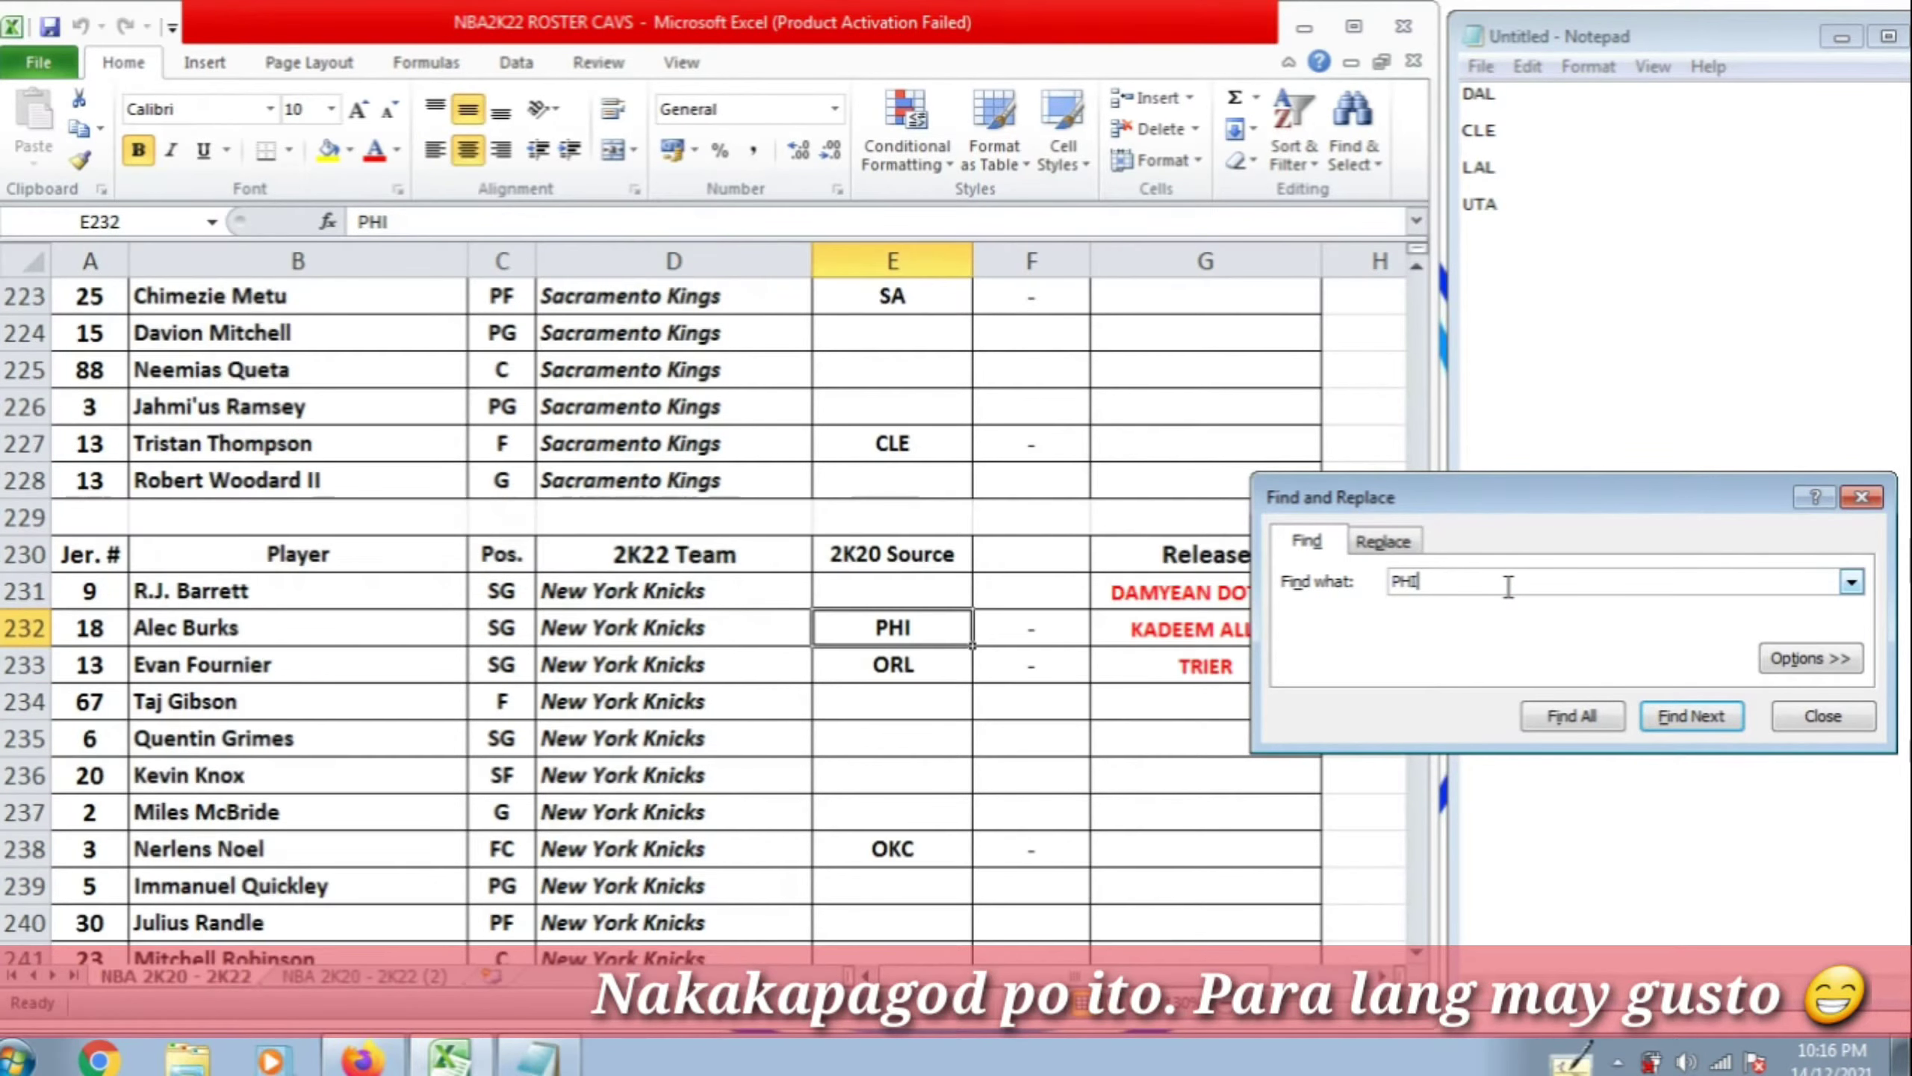
drag(79, 629, 832, 640)
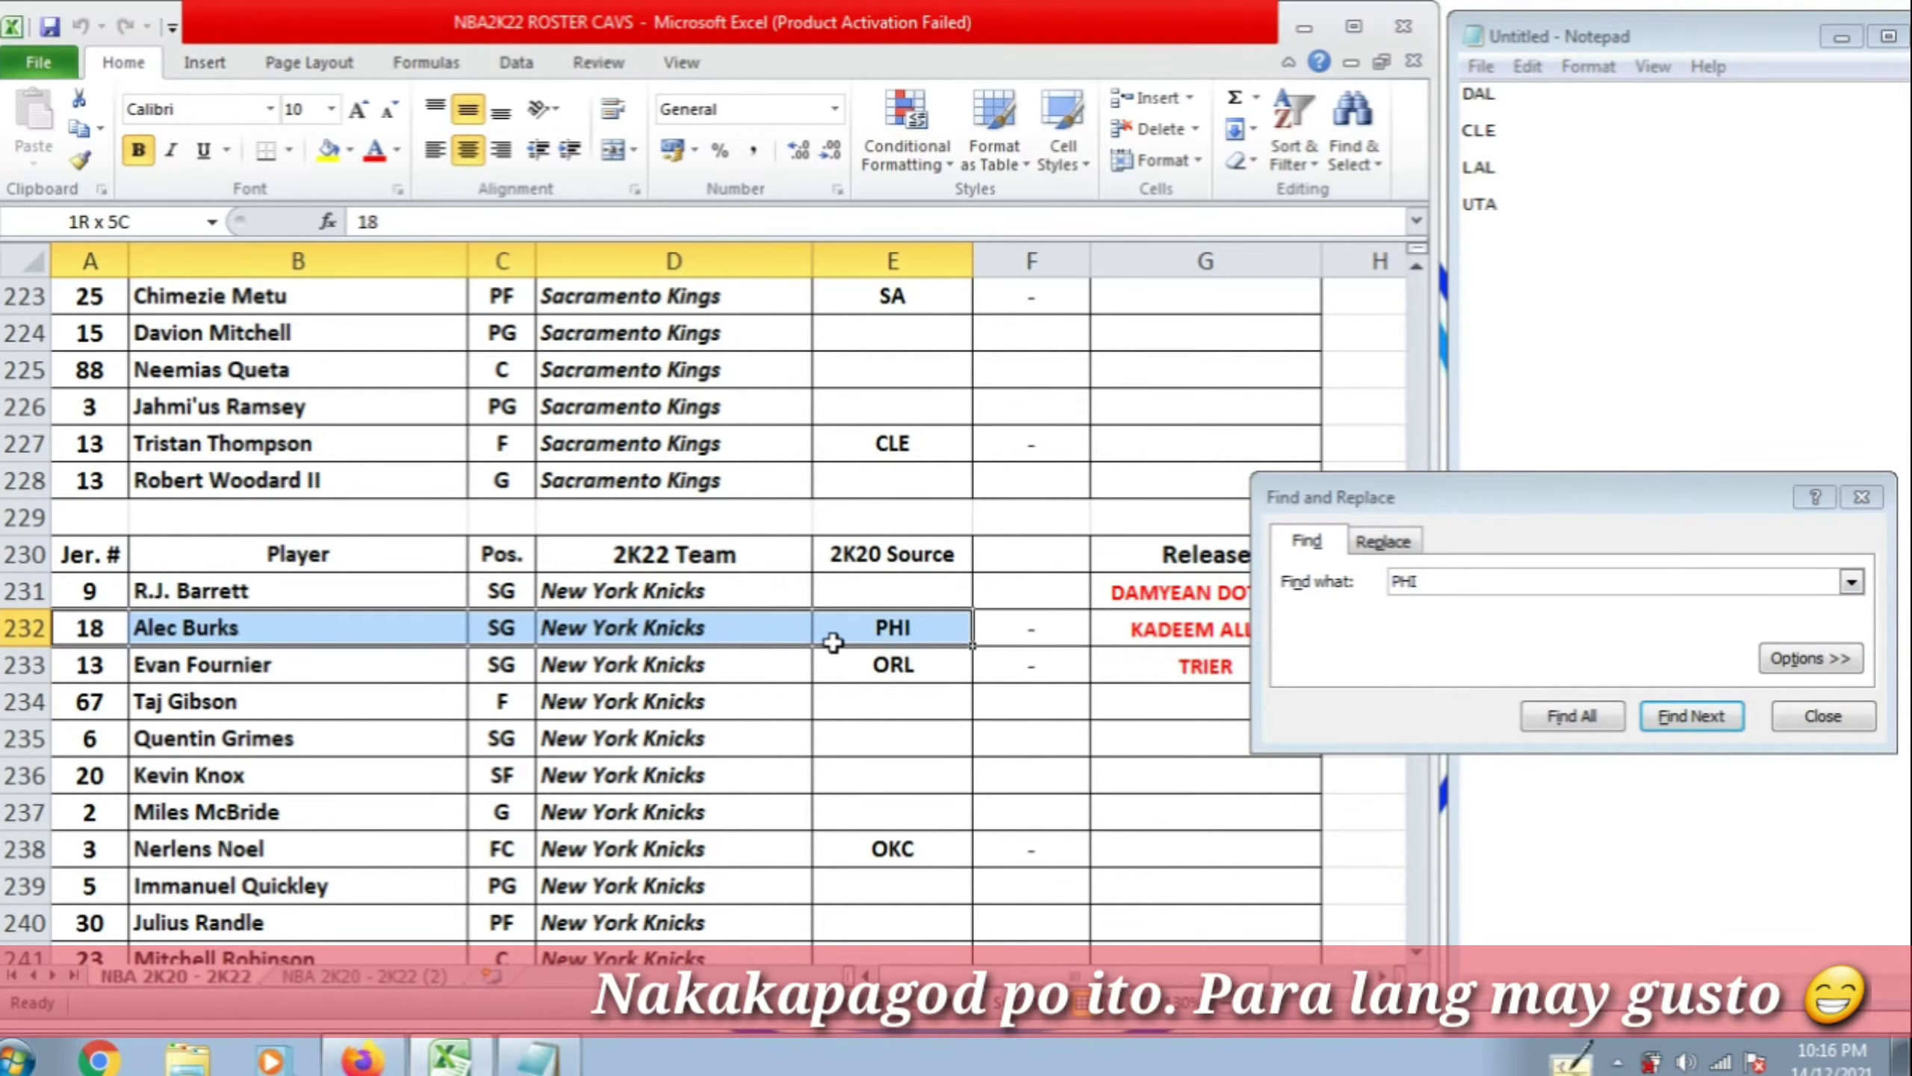
Continue the PHI search to Raulzinho Neto in the Washington Wizards table and highlight his row
click(1609, 579)
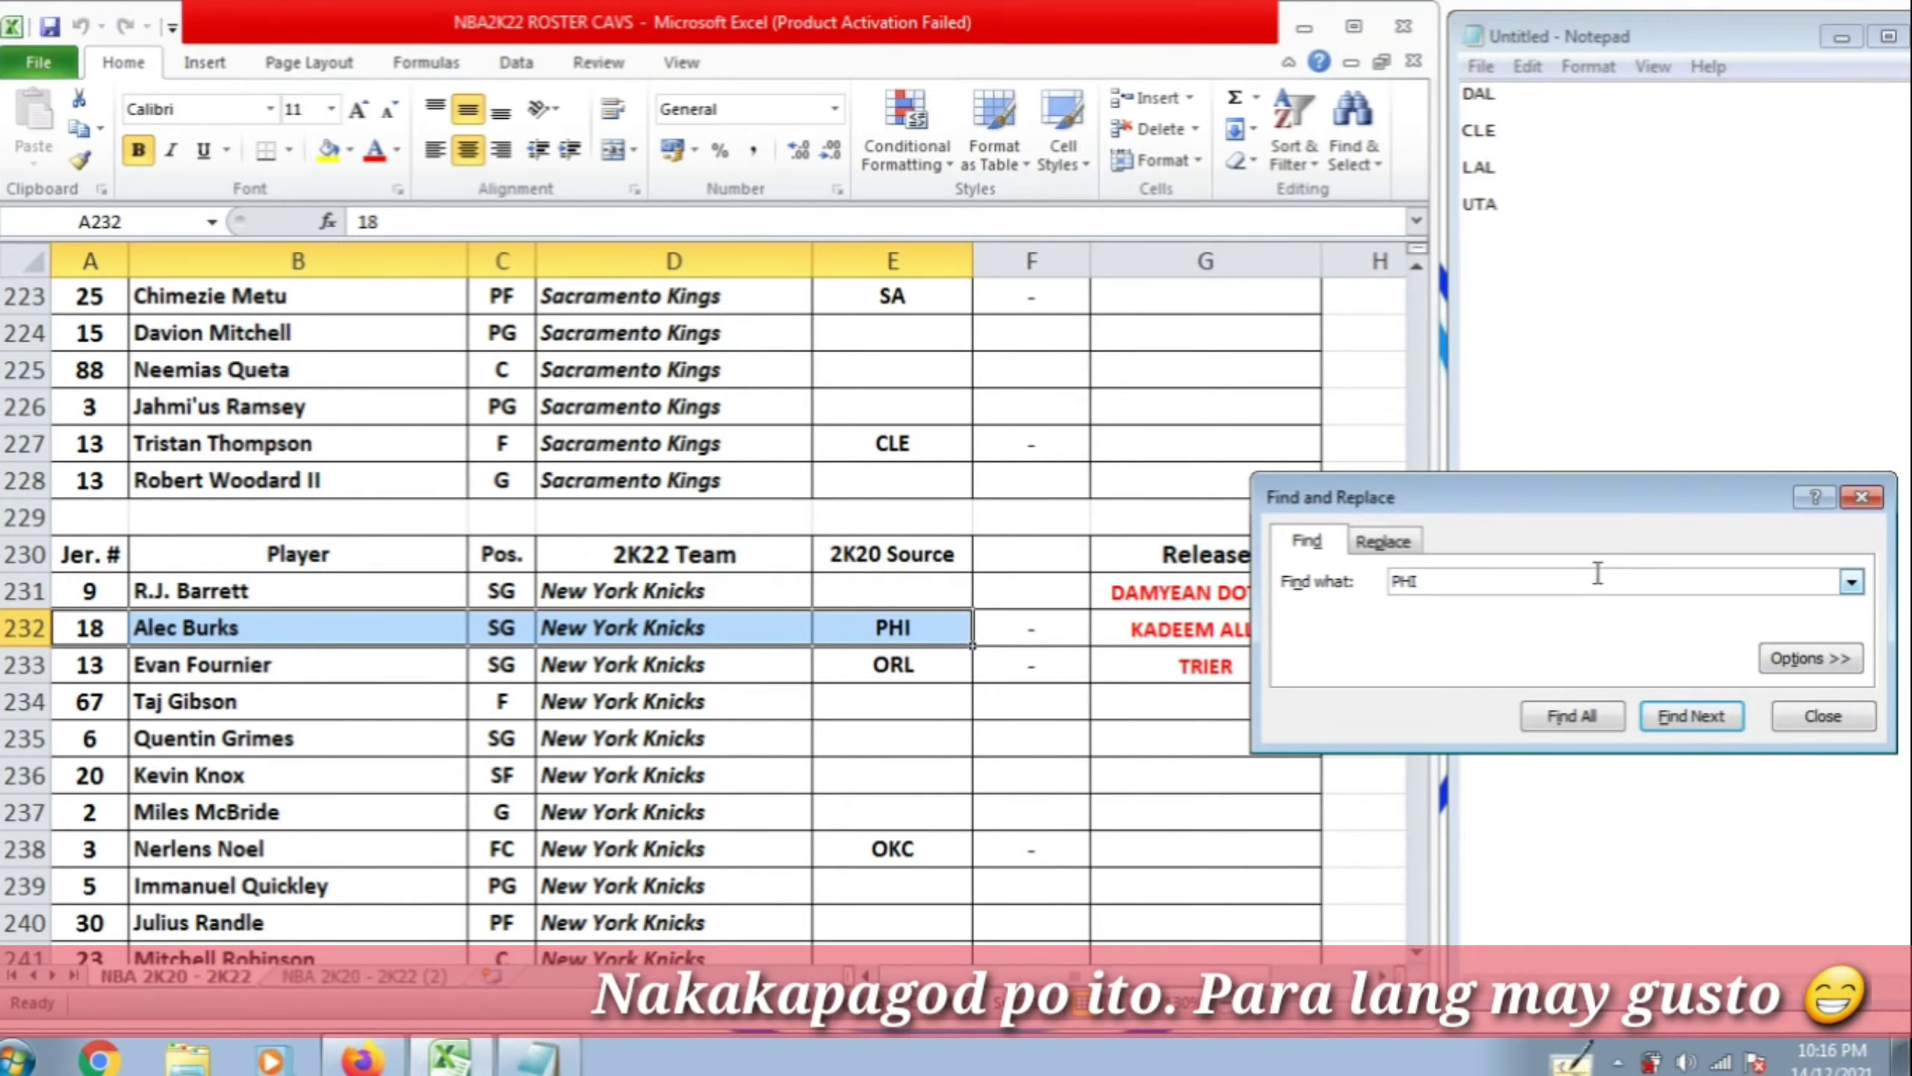
key(Return)
key(Return)
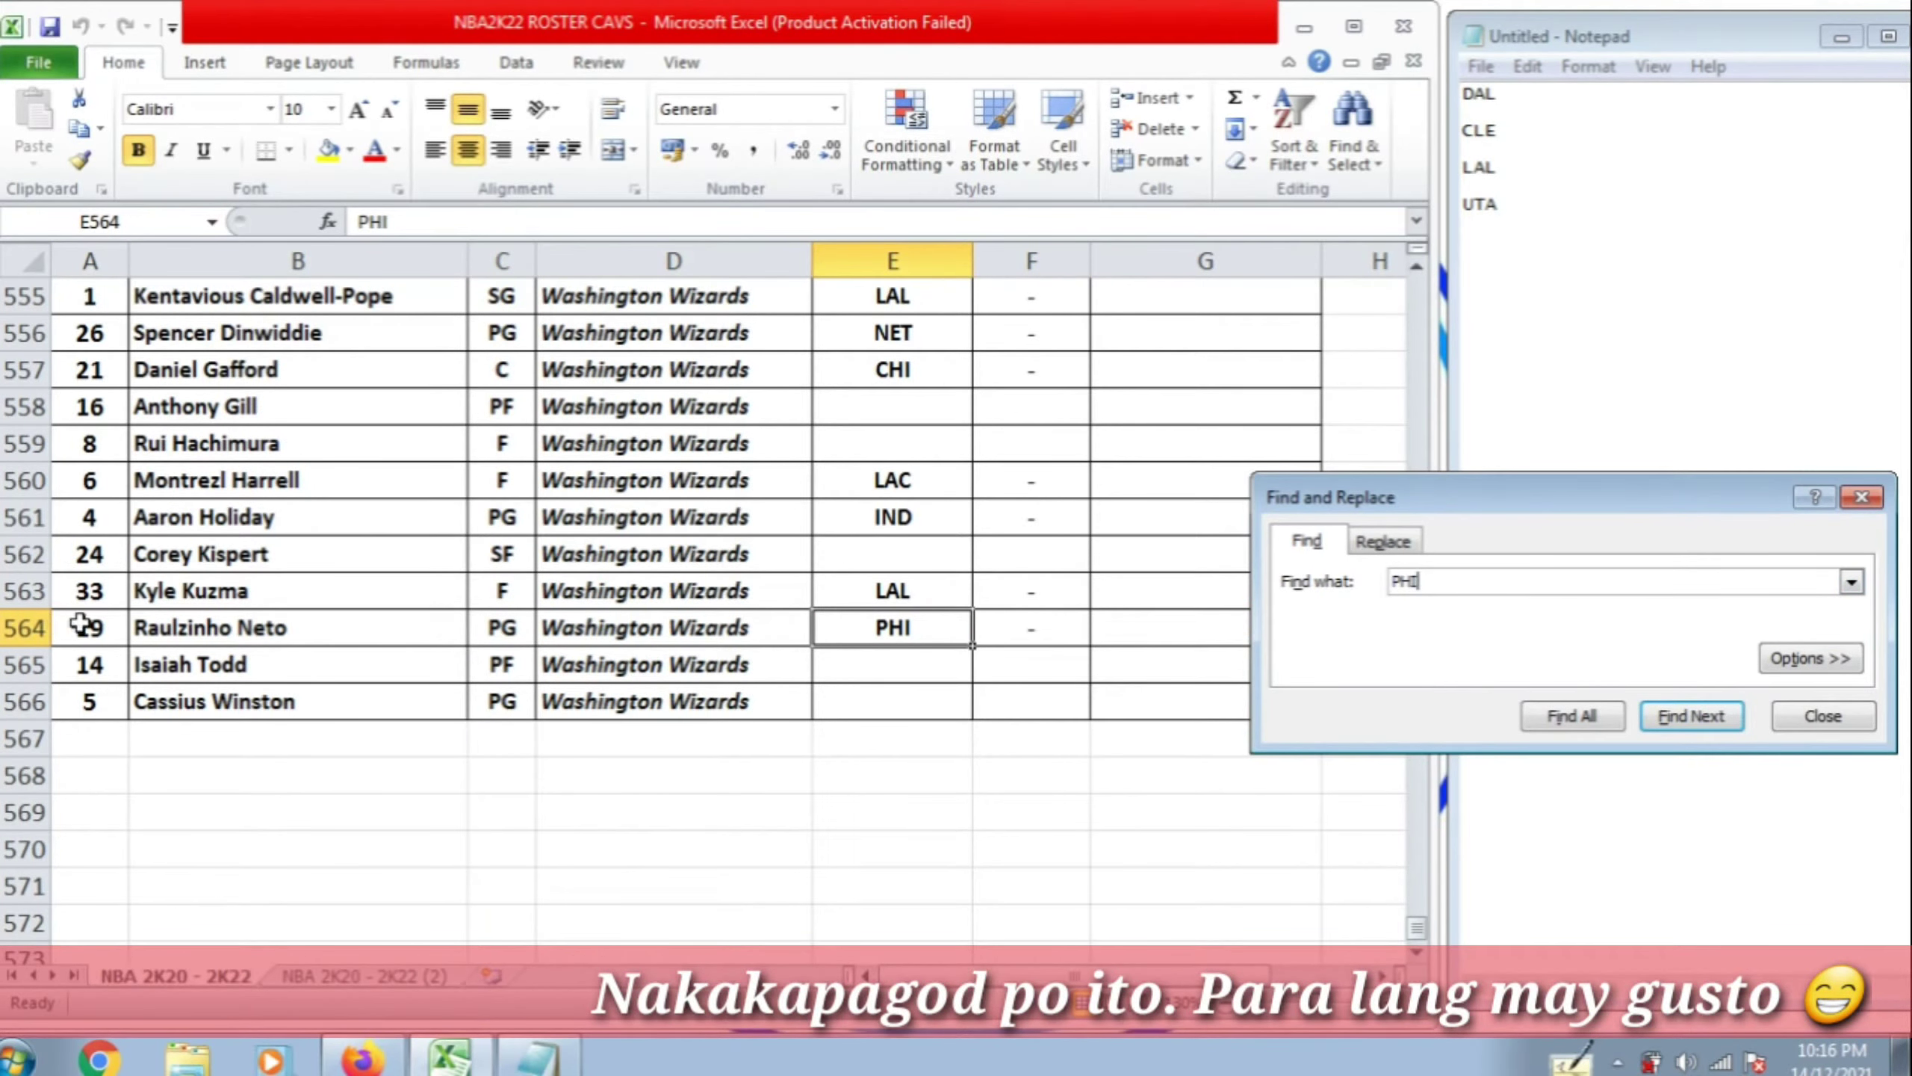
drag(79, 627, 873, 632)
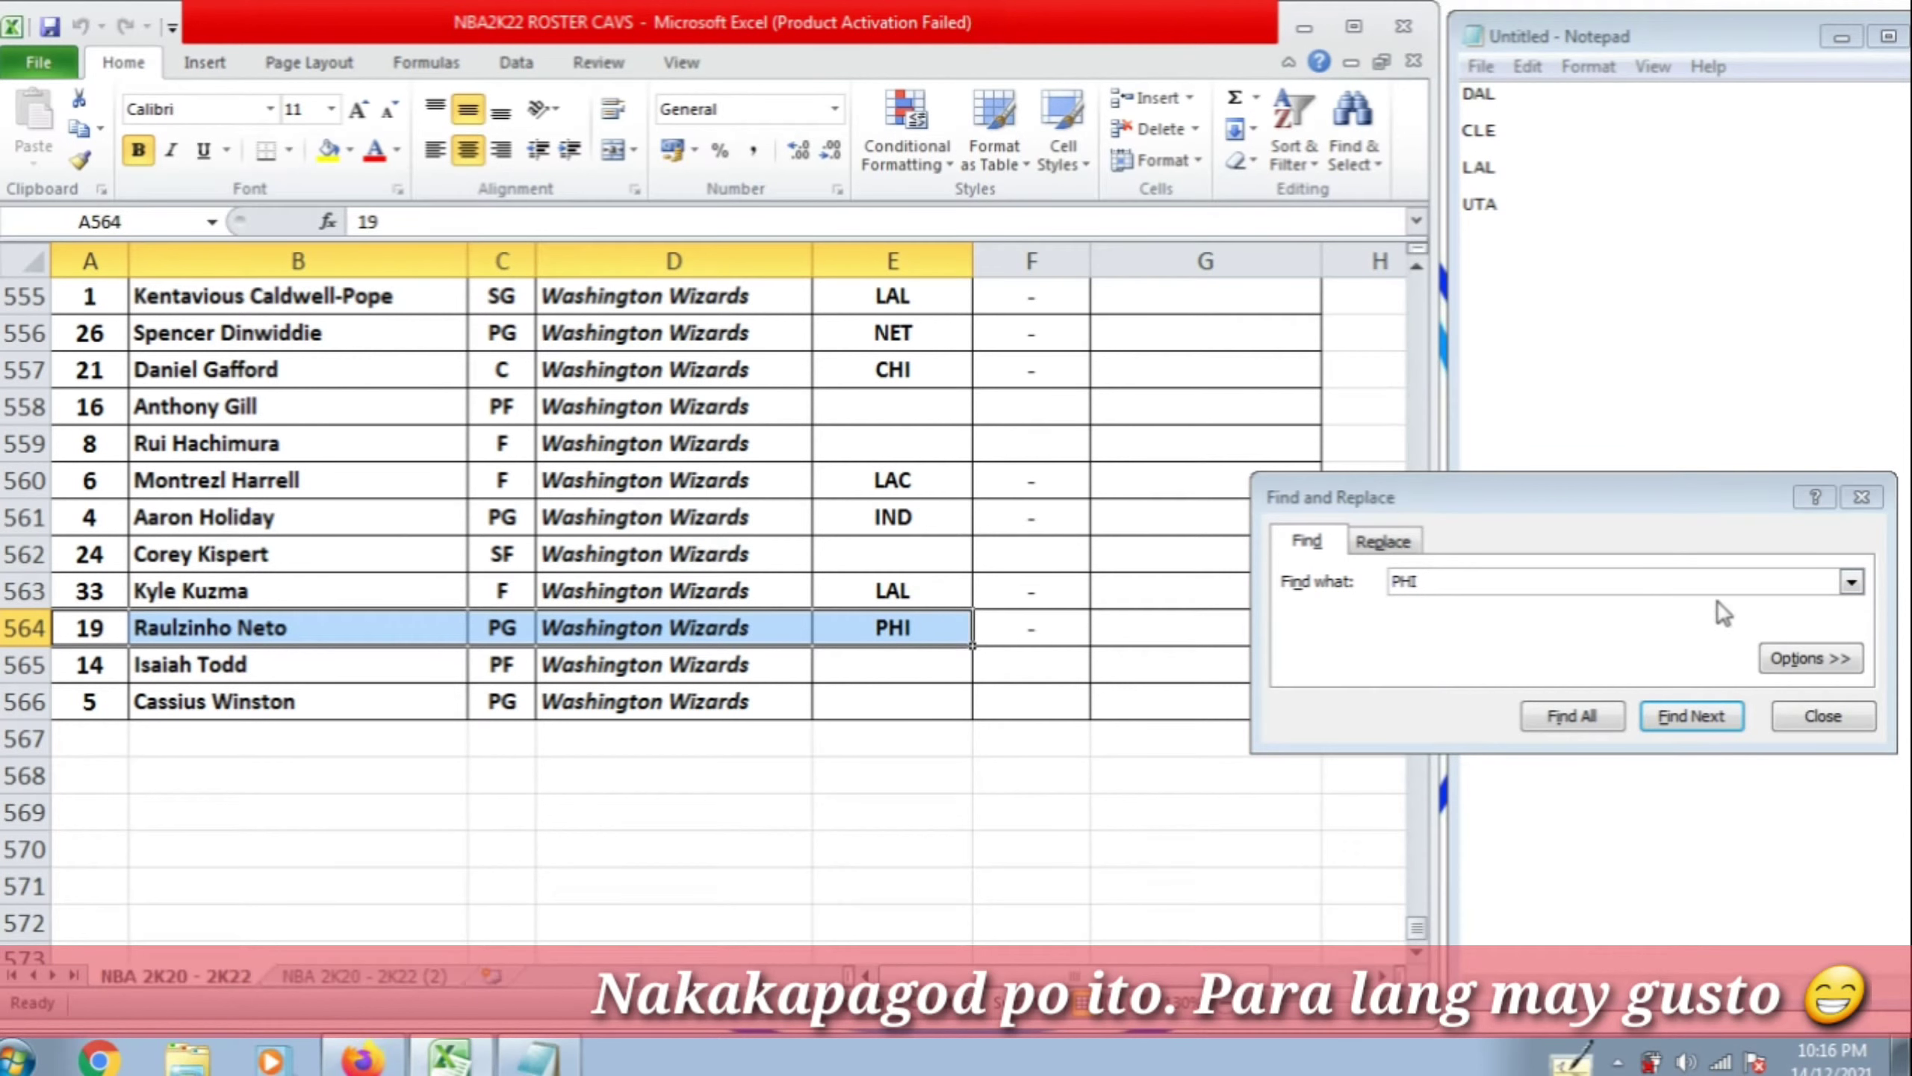
Continue the PHI search back to the Philadelphia Sixers table and highlight its 2K20 source entries and release names for review
click(1625, 578)
click(1054, 637)
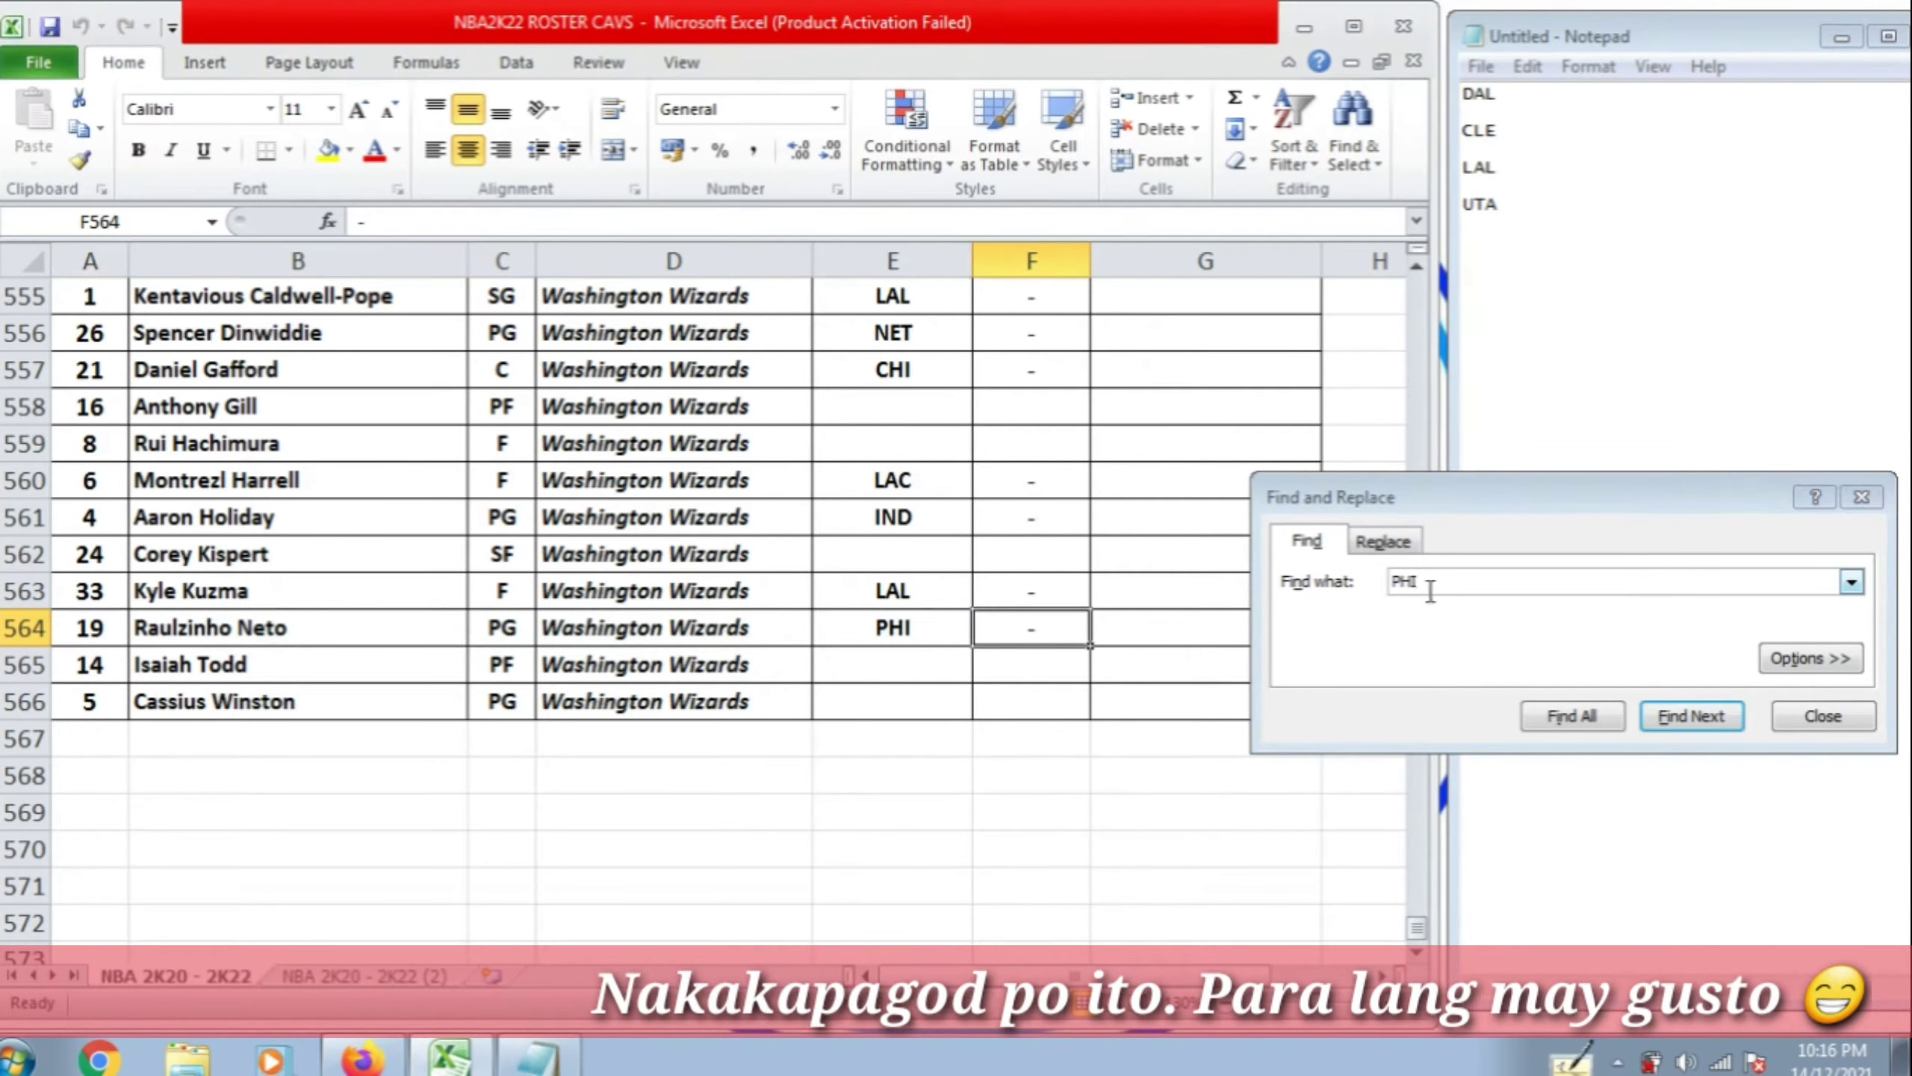
click(1417, 581)
key(Return)
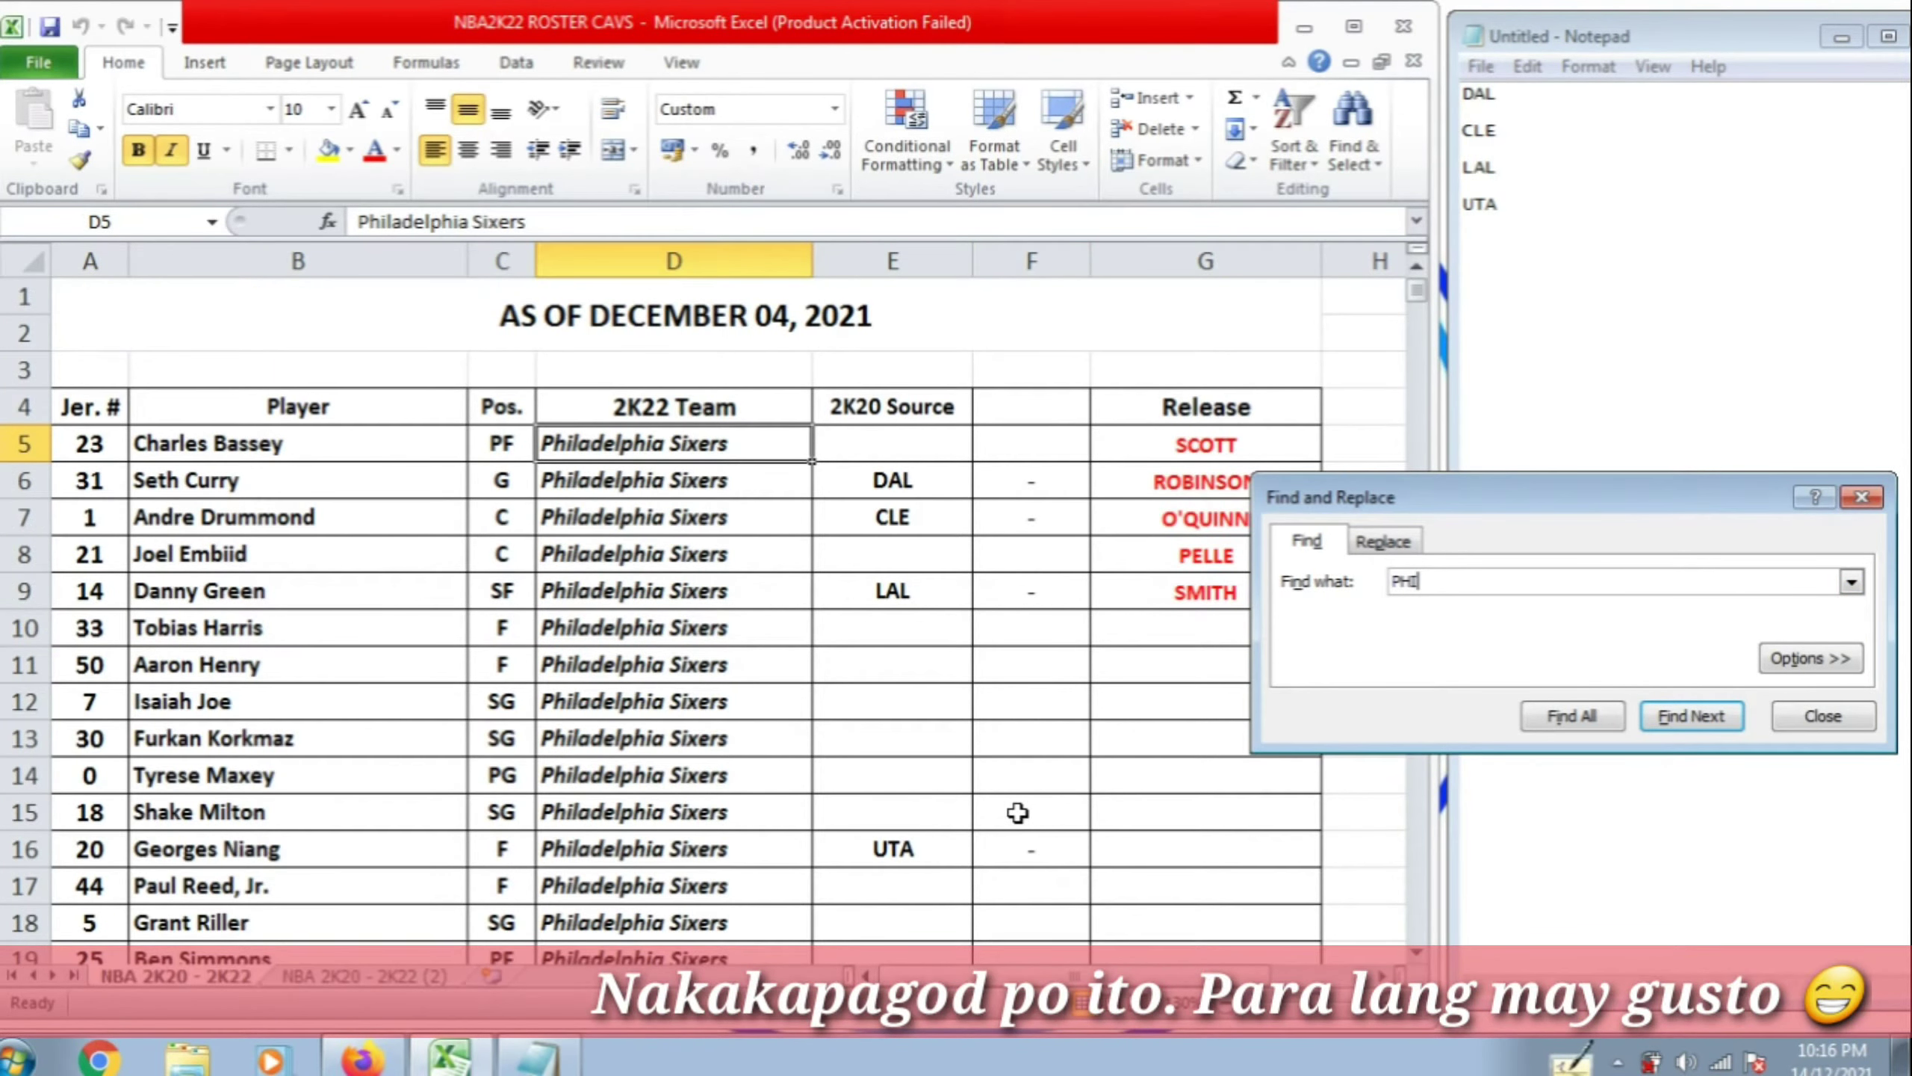
drag(925, 480, 909, 832)
drag(1227, 433, 1205, 592)
drag(869, 479, 873, 846)
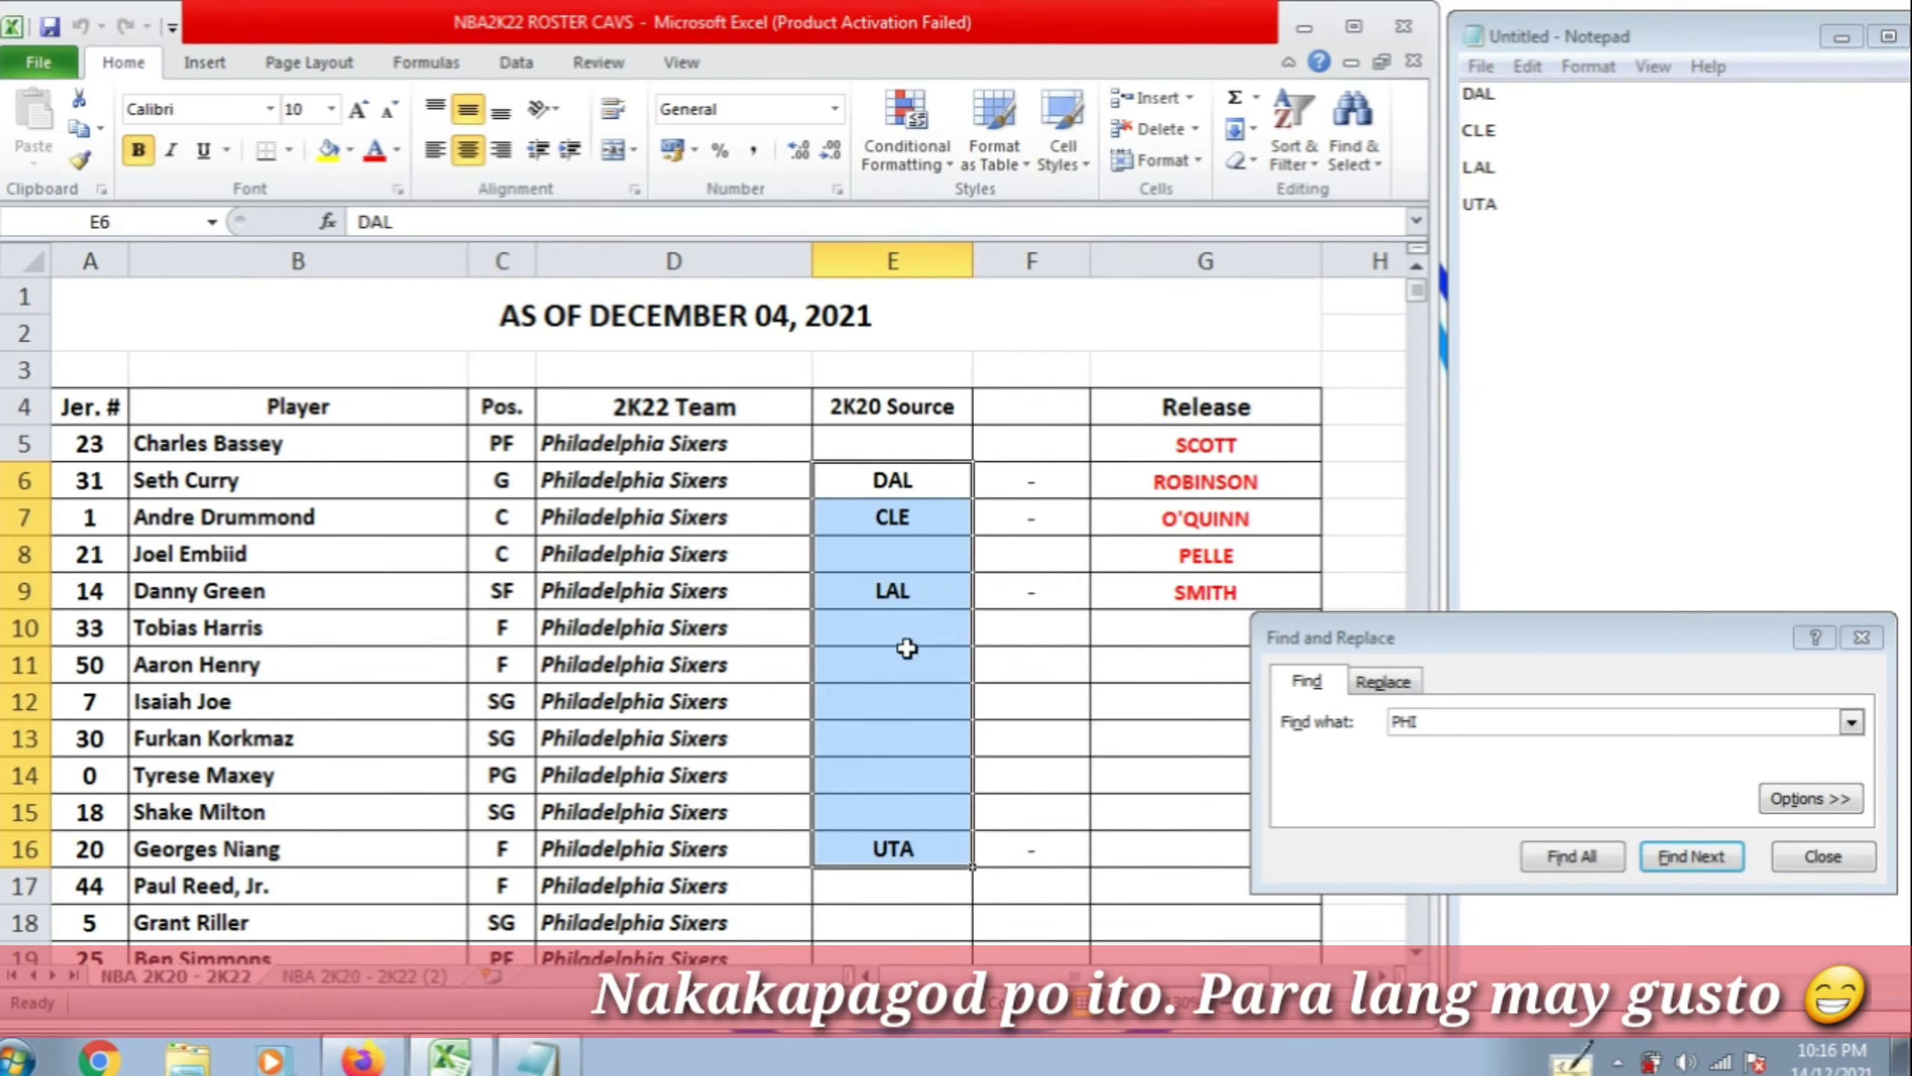
Copy the Milwaukee Bucks' 2K20 source cells E24 to E39 and paste them over the whole team list in Notepad
scroll(927, 804, down, 1)
scroll(927, 804, up, 1)
scroll(922, 803, down, 7)
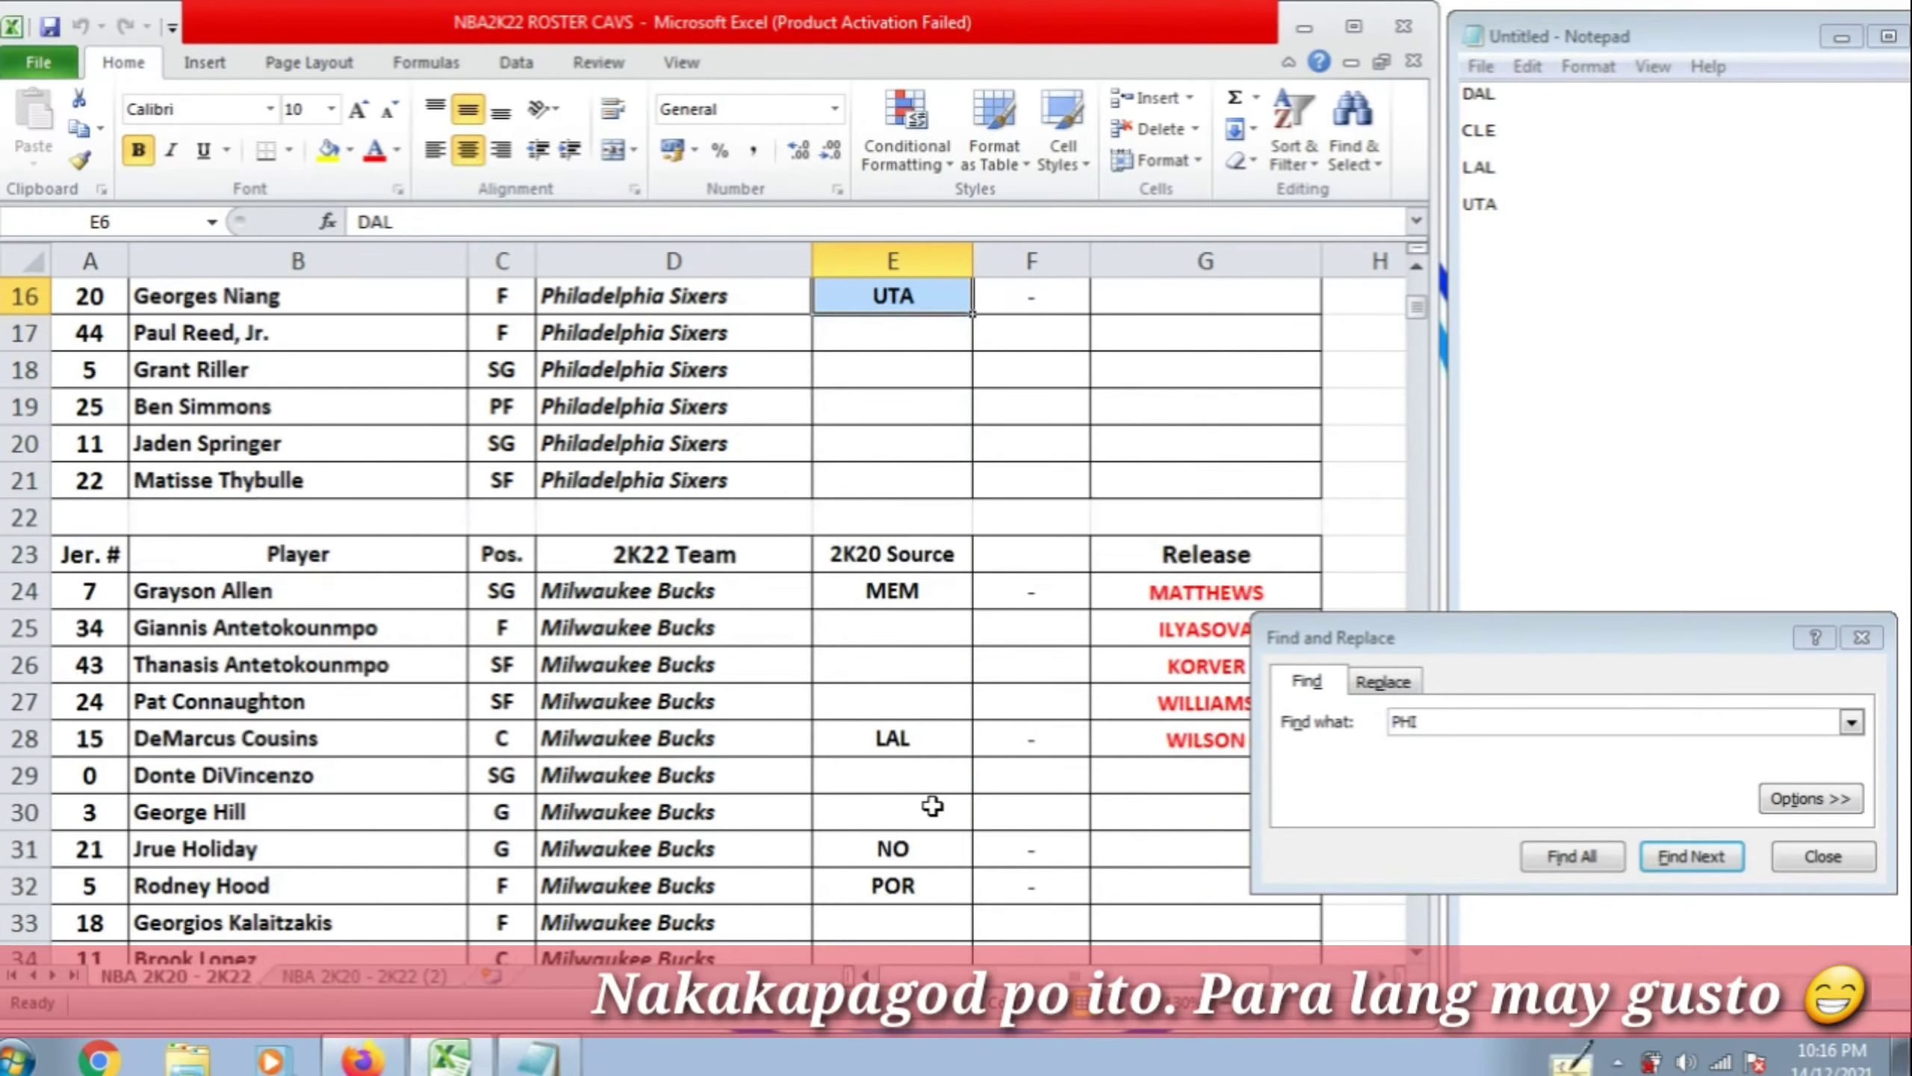
click(942, 378)
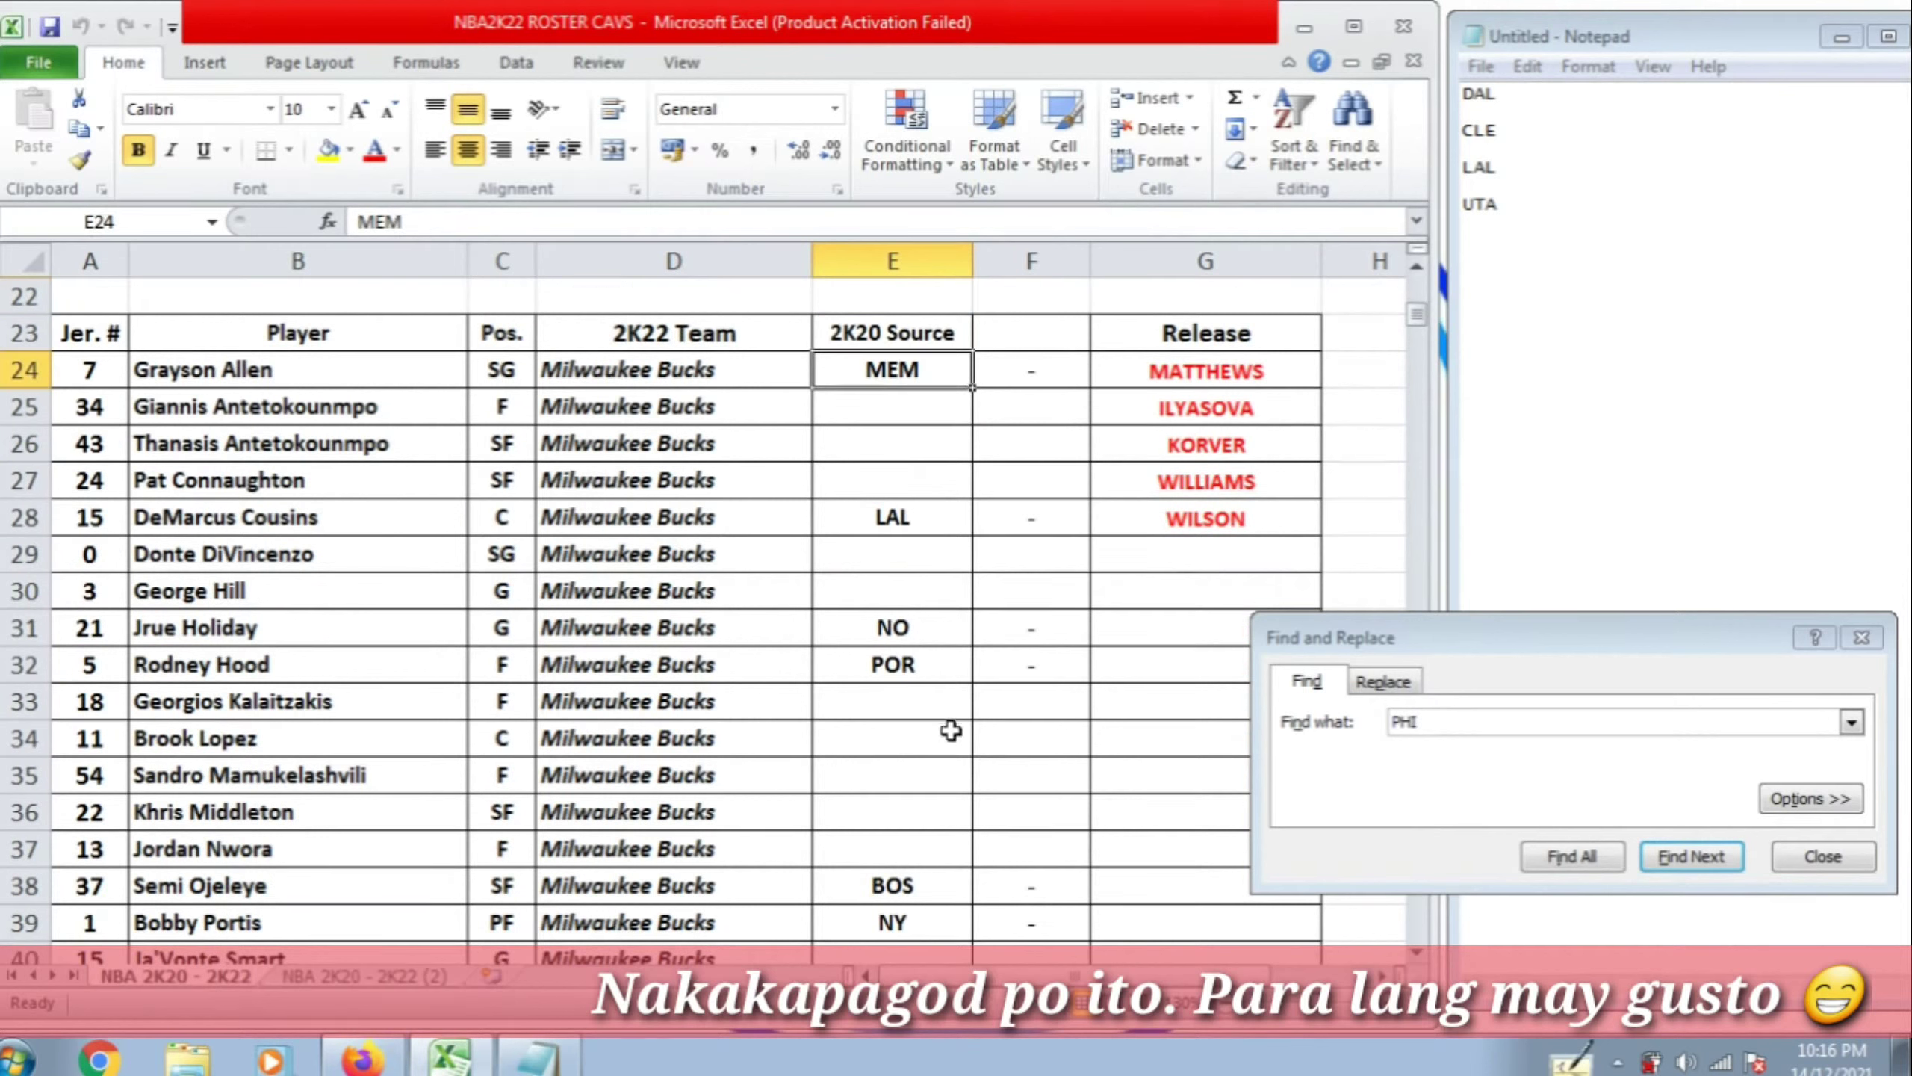
click(1416, 954)
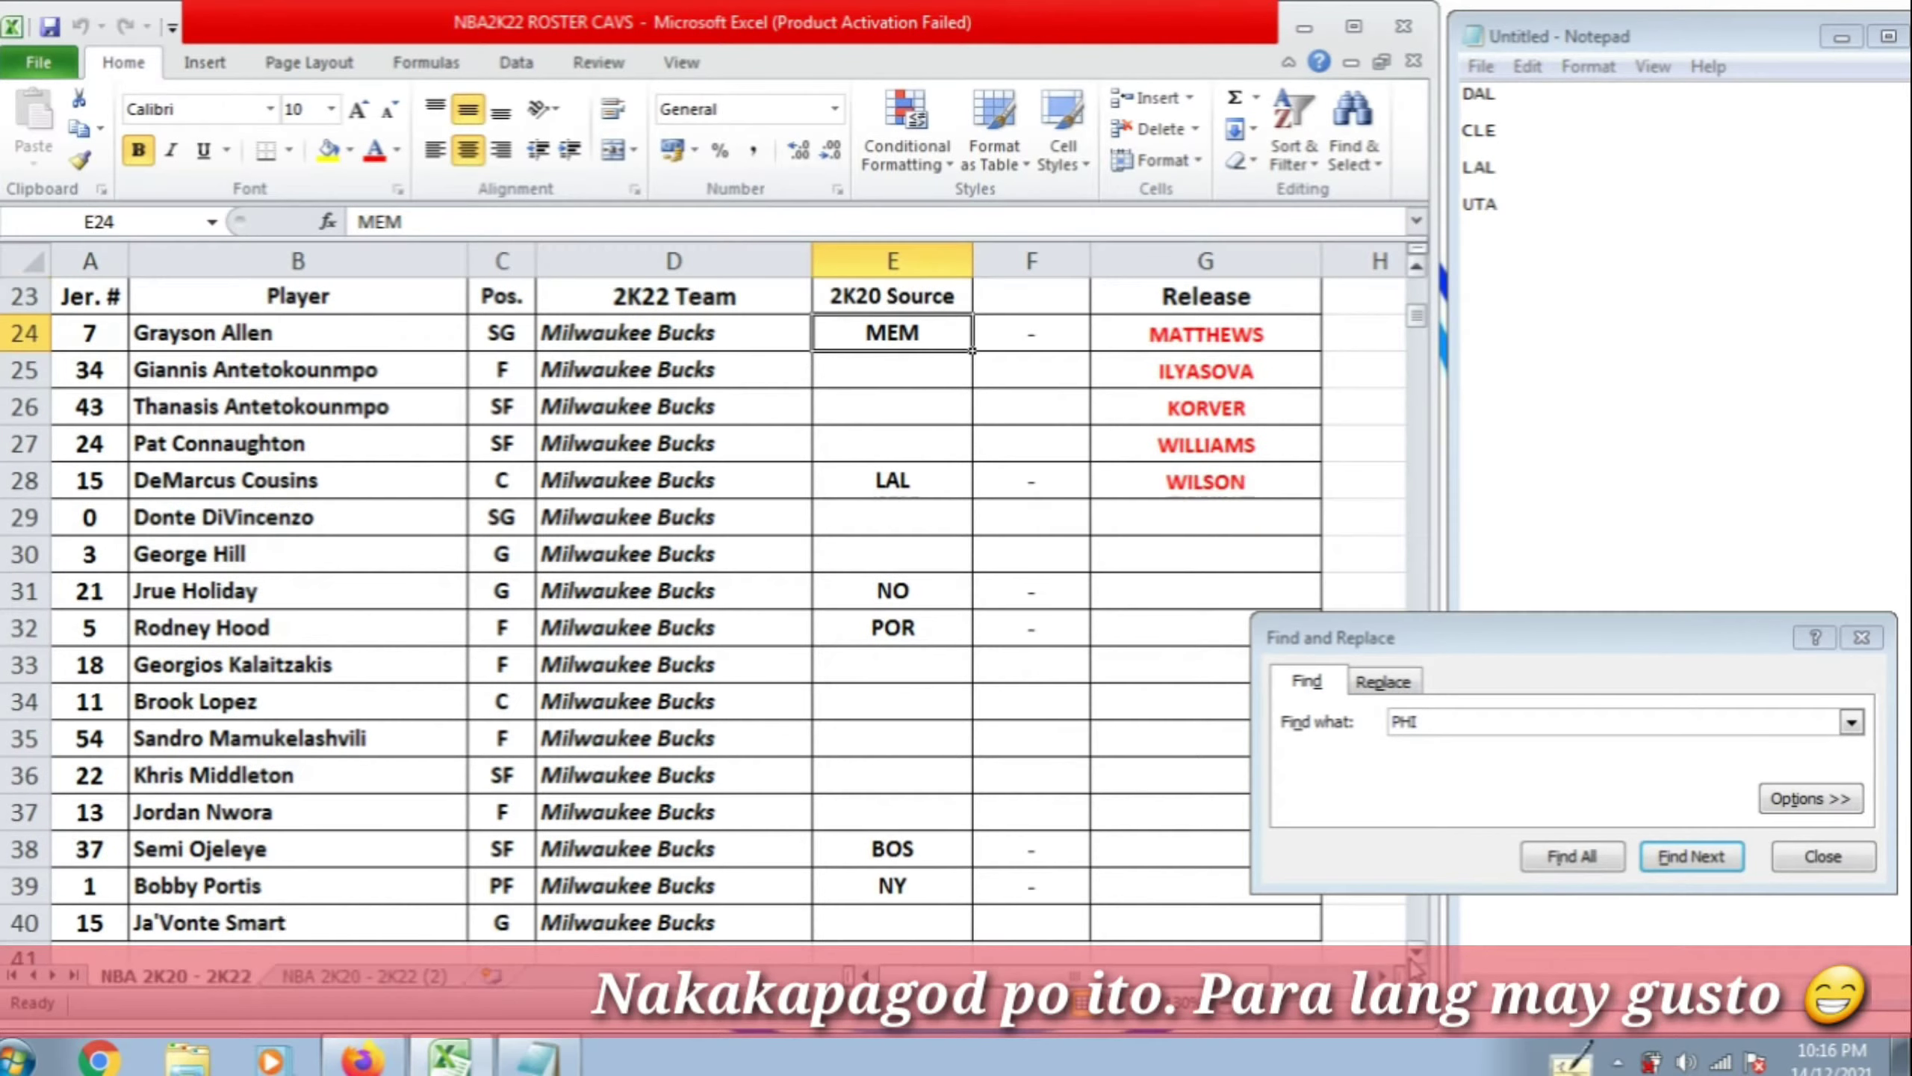
drag(966, 336, 918, 872)
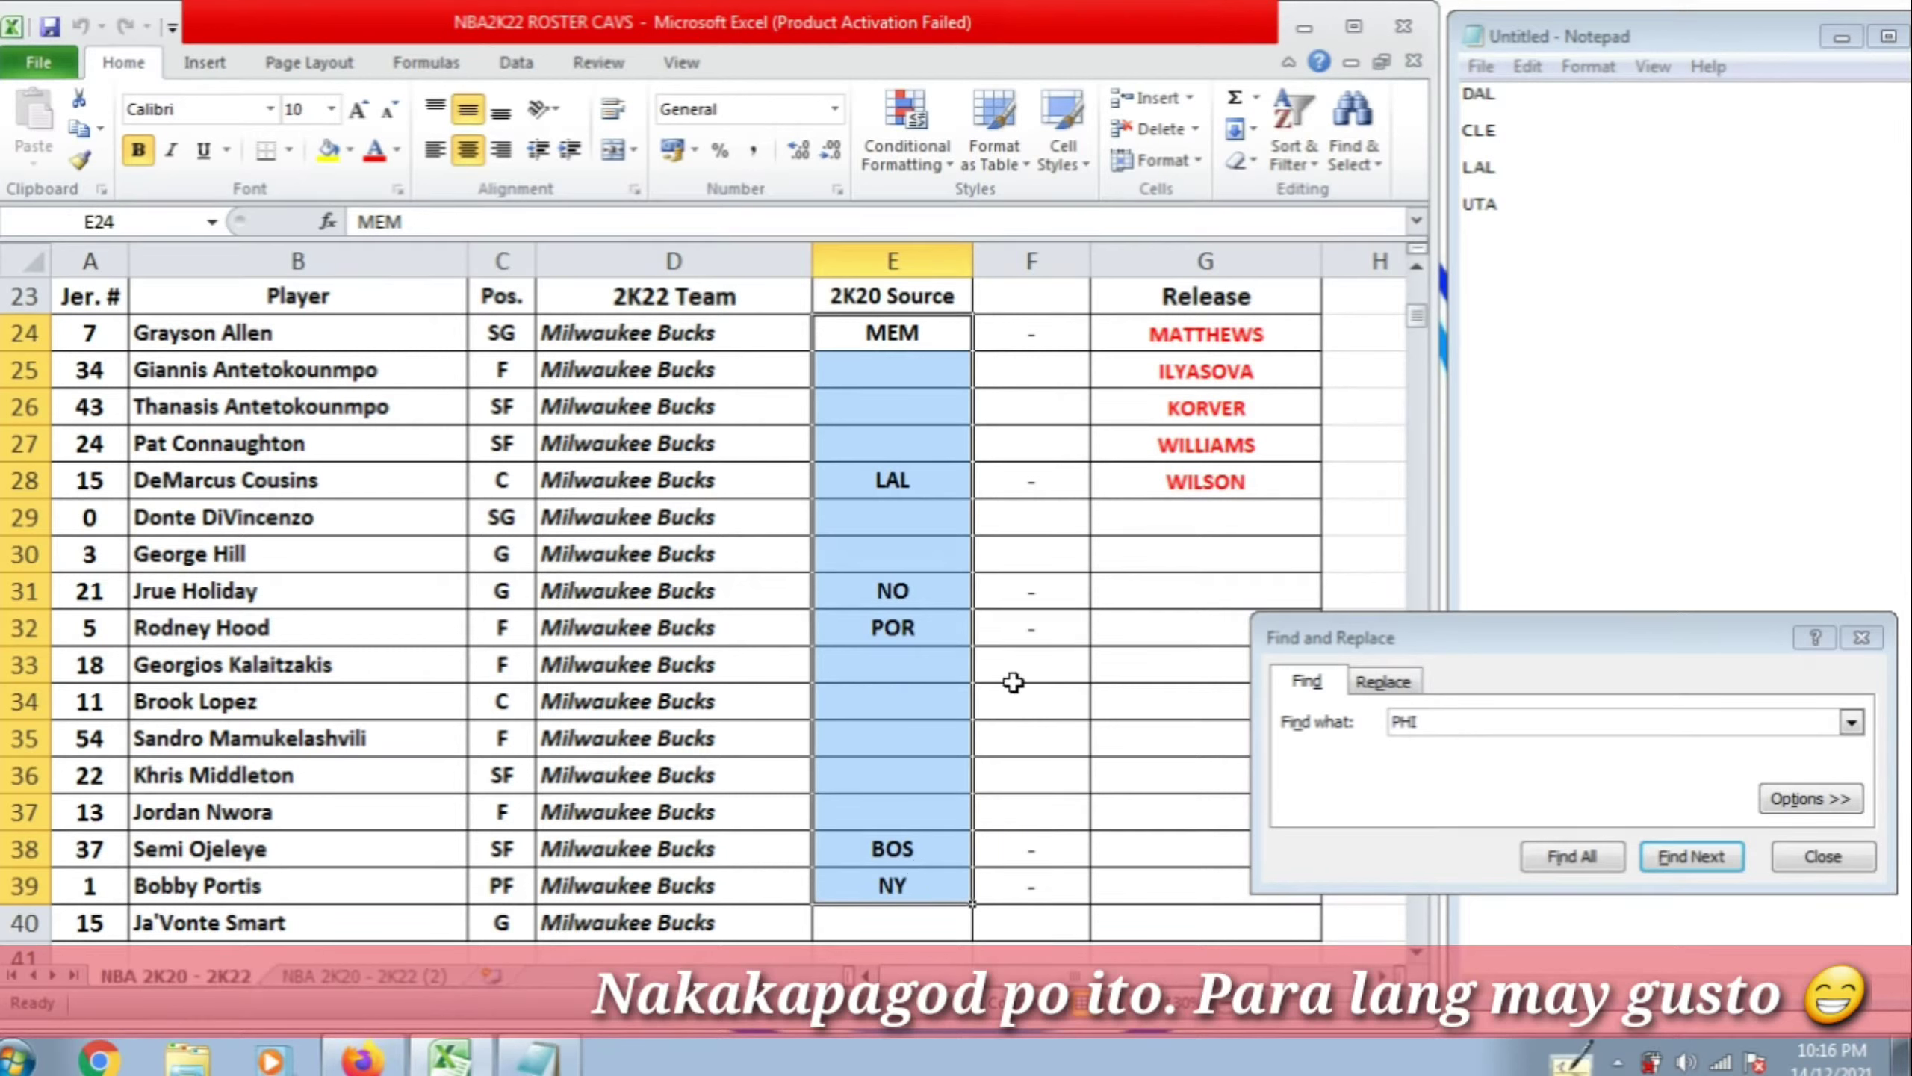
key(ctrl+c)
click(1607, 203)
key(ctrl+a)
key(ctrl+v)
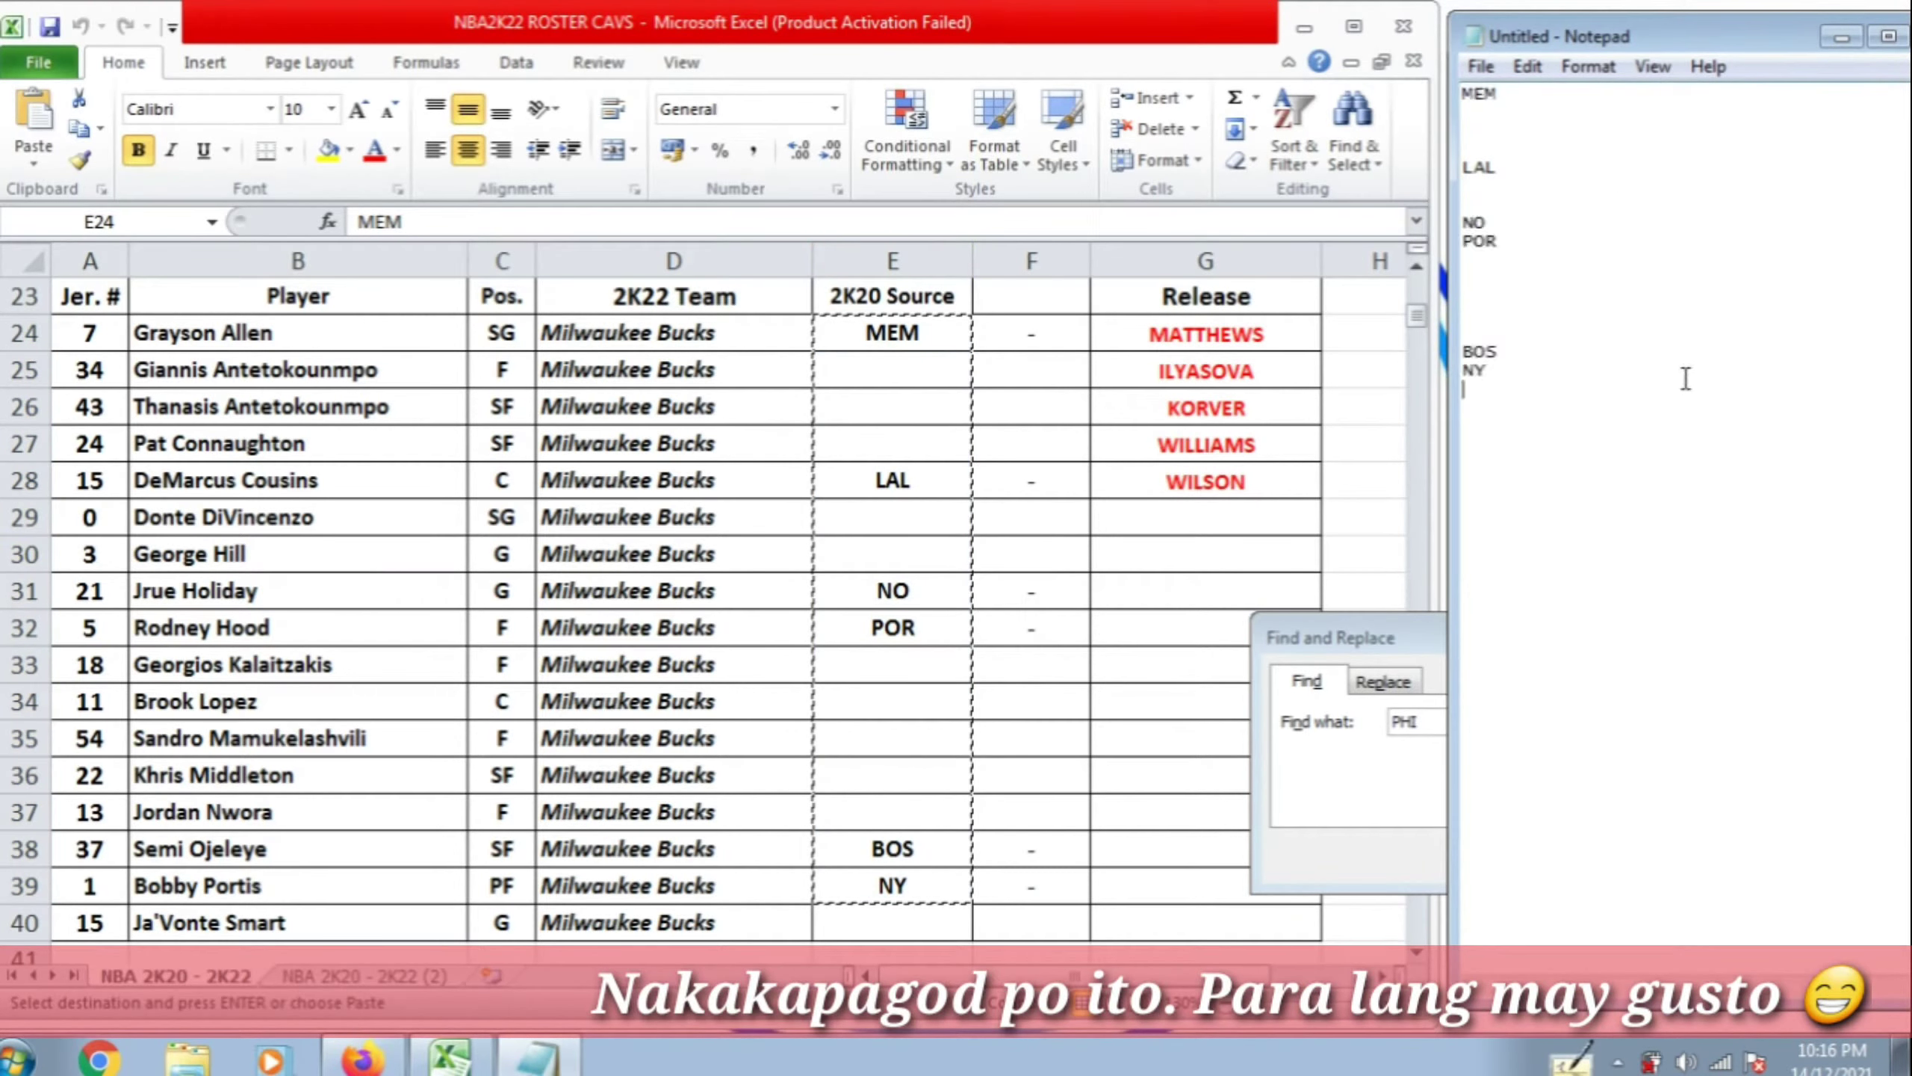
Remove the blank lines from the Notepad list so MEM, LAL, NO, POR, BOS and NY stand on consecutive lines
key(BackSpace)
key(BackSpace)
key(BackSpace)
key(BackSpace)
key(BackSpace)
key(BackSpace)
key(BackSpace)
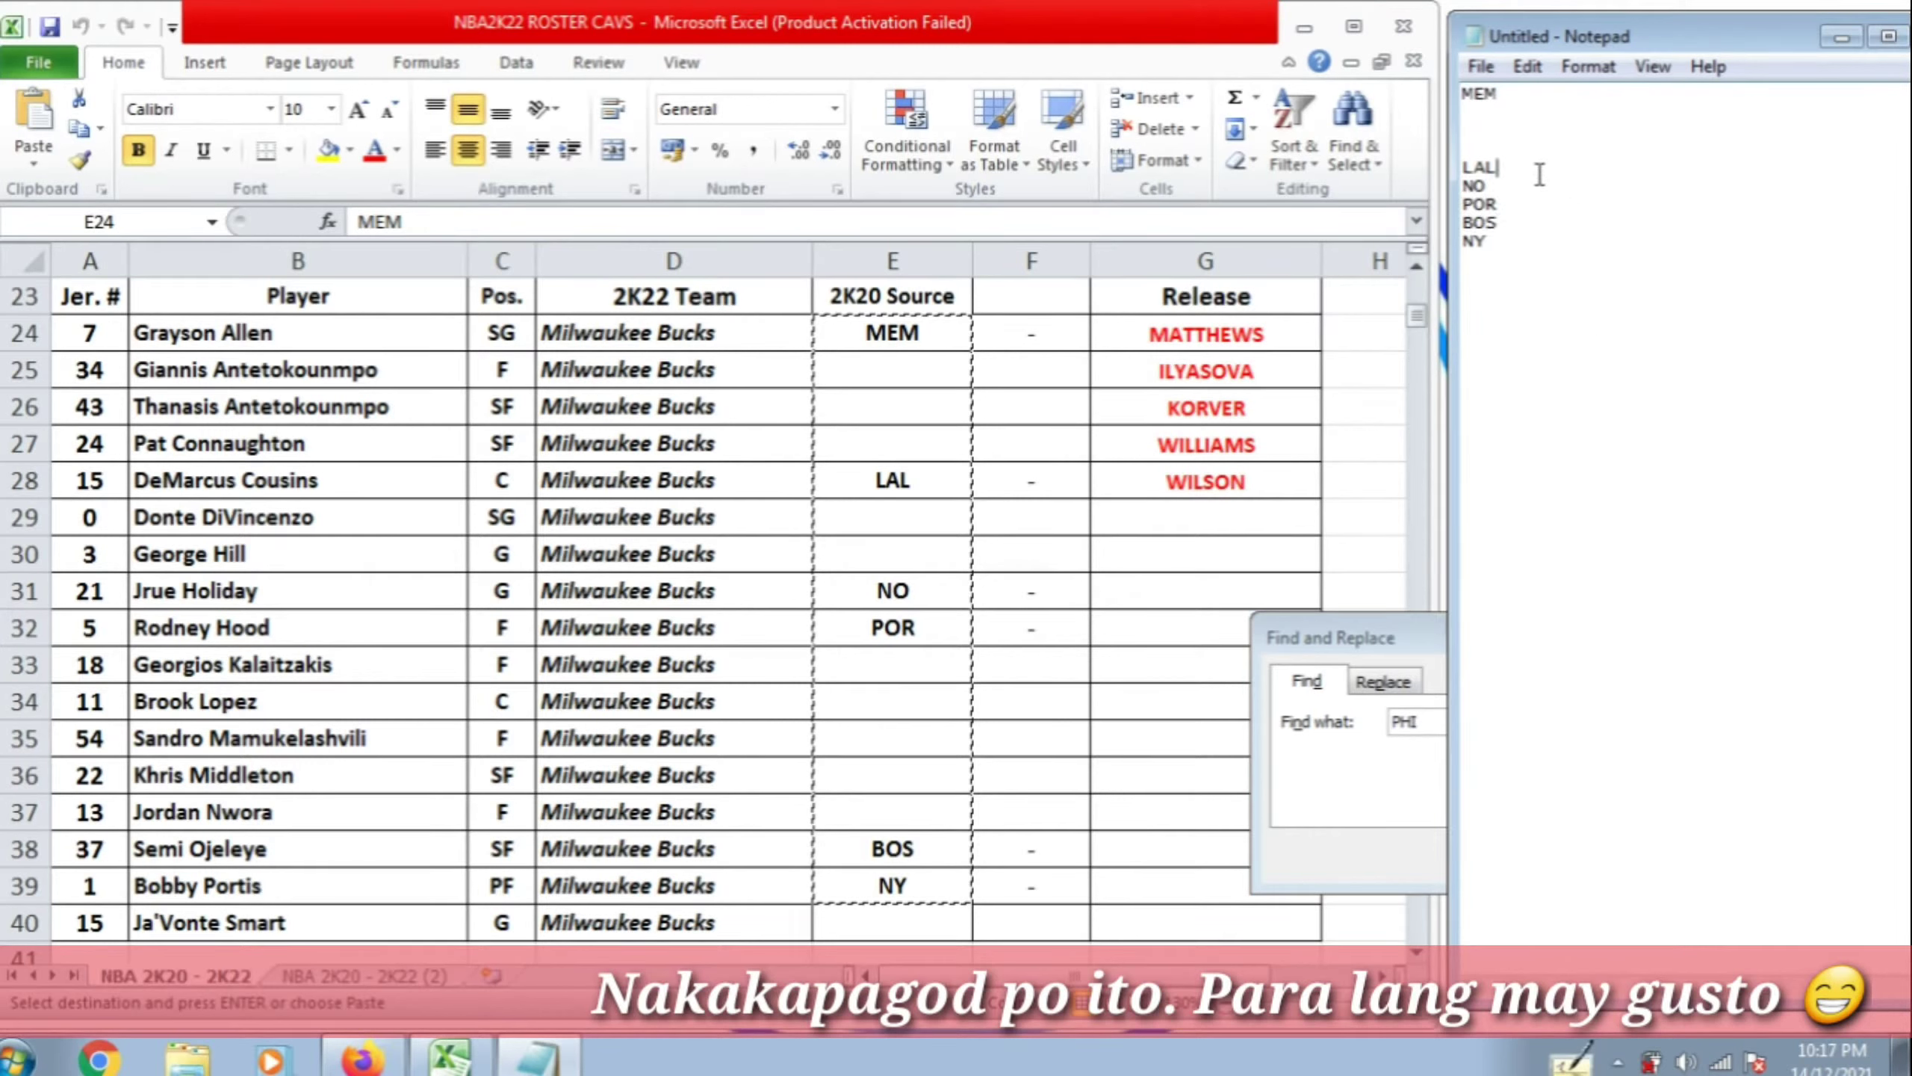
key(BackSpace)
key(BackSpace)
key(BackSpace)
click(1571, 243)
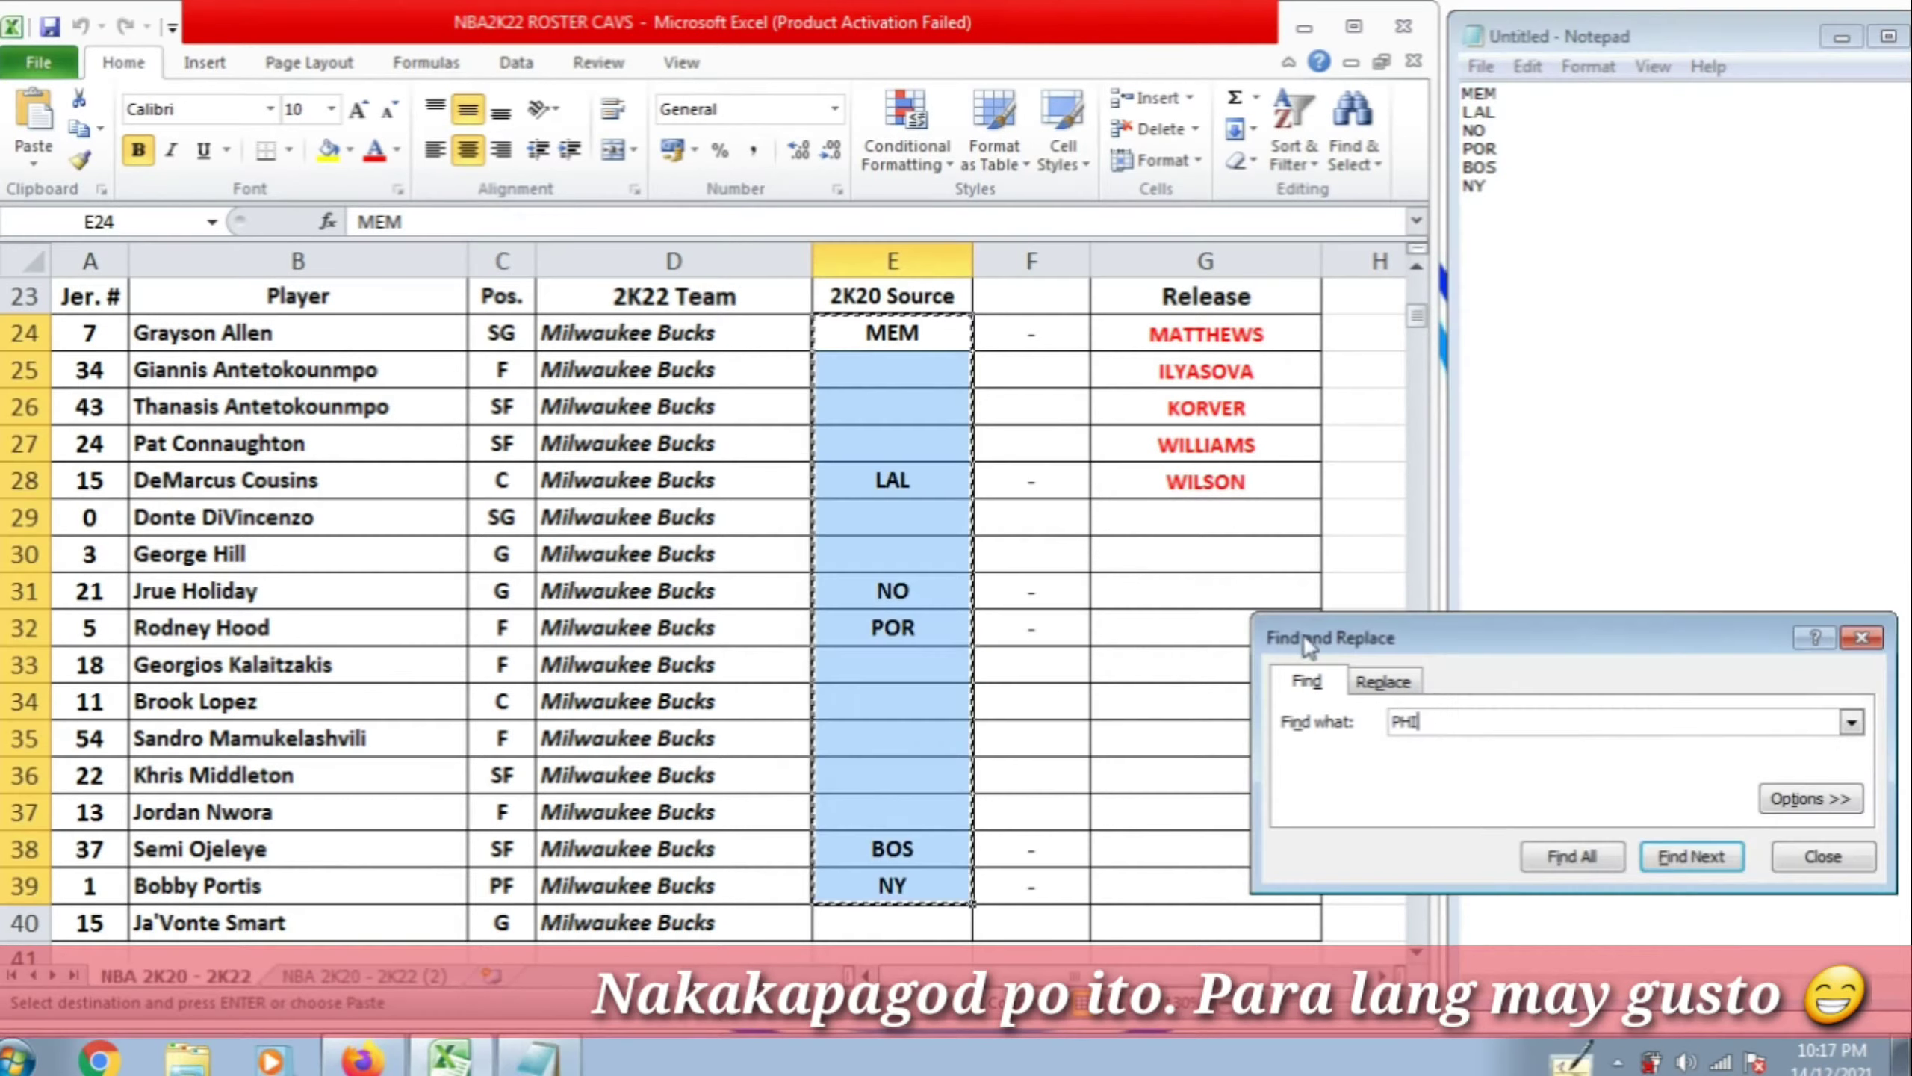
Highlight the Milwaukee Bucks' release names from MATTHEWS to WILSON for review, keeping the search dialog clear of the roster
click(1406, 765)
drag(1242, 332, 1161, 478)
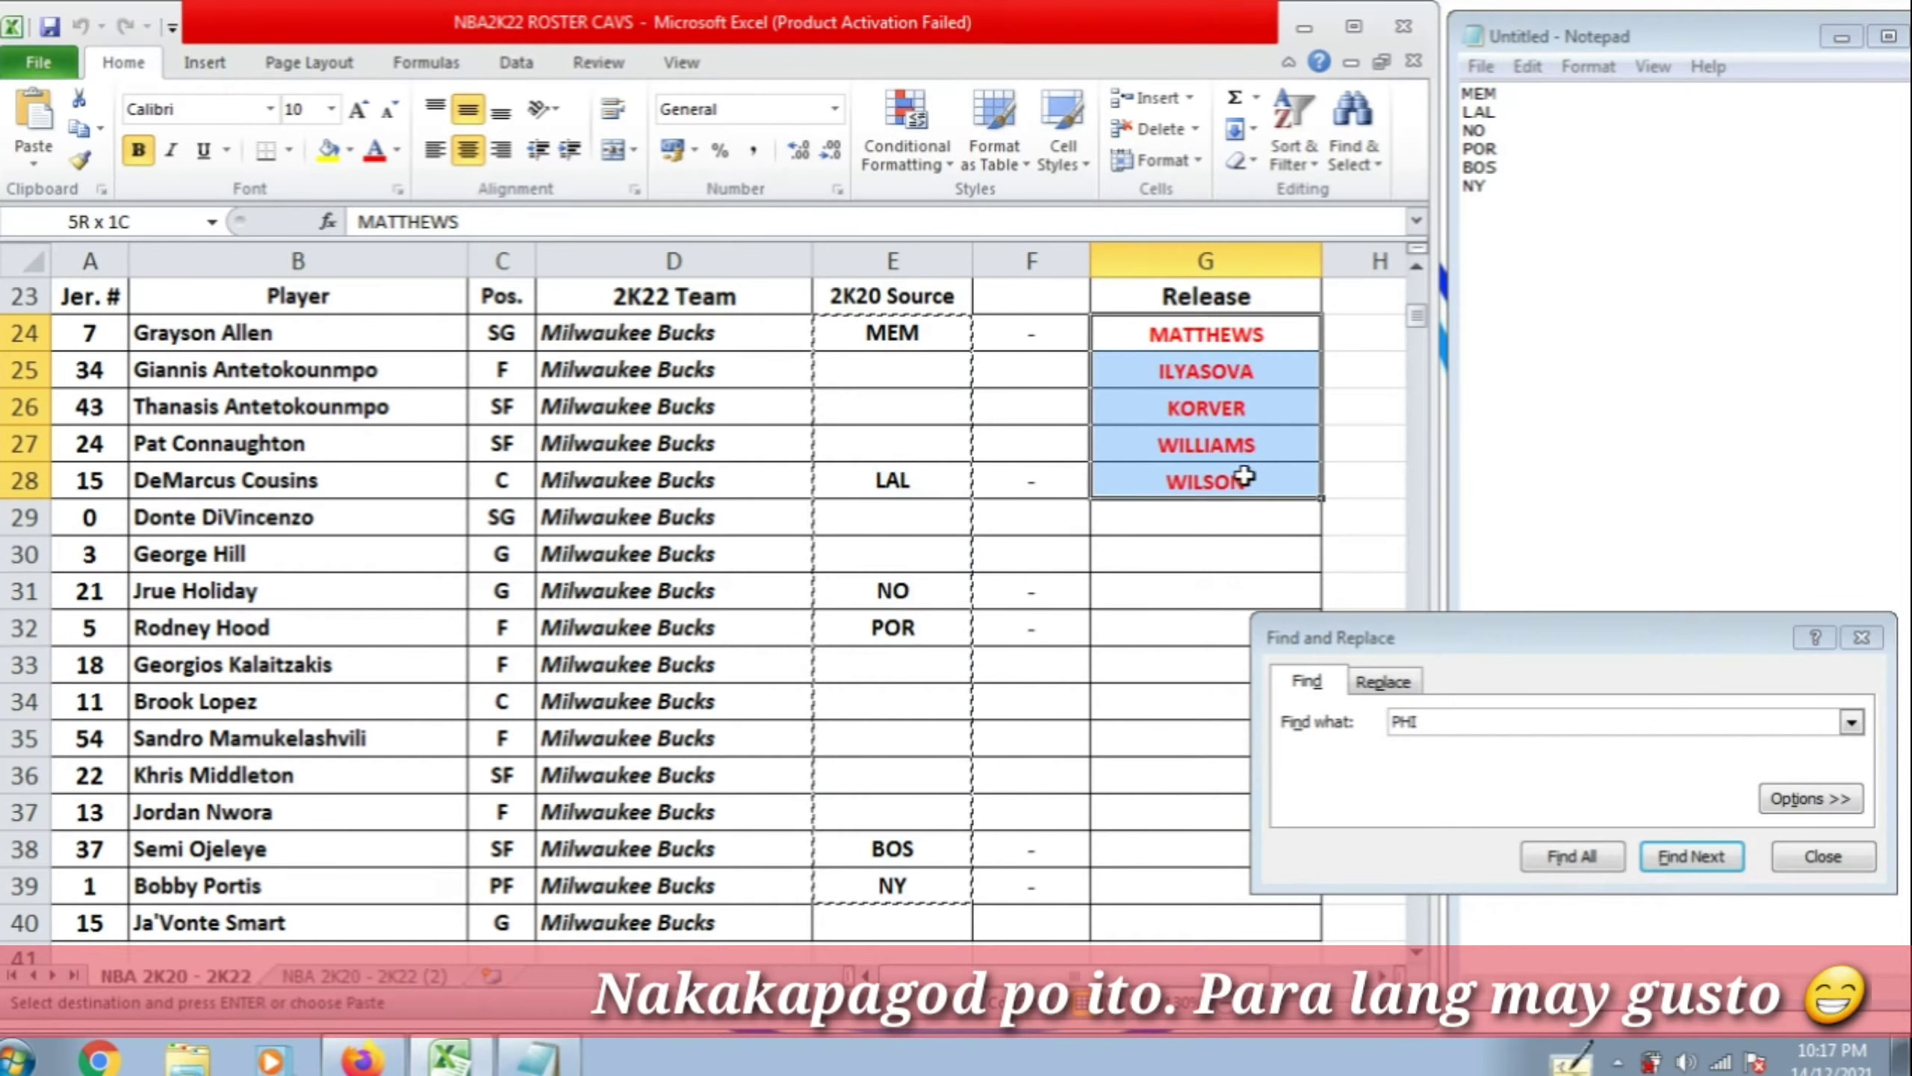
click(1131, 628)
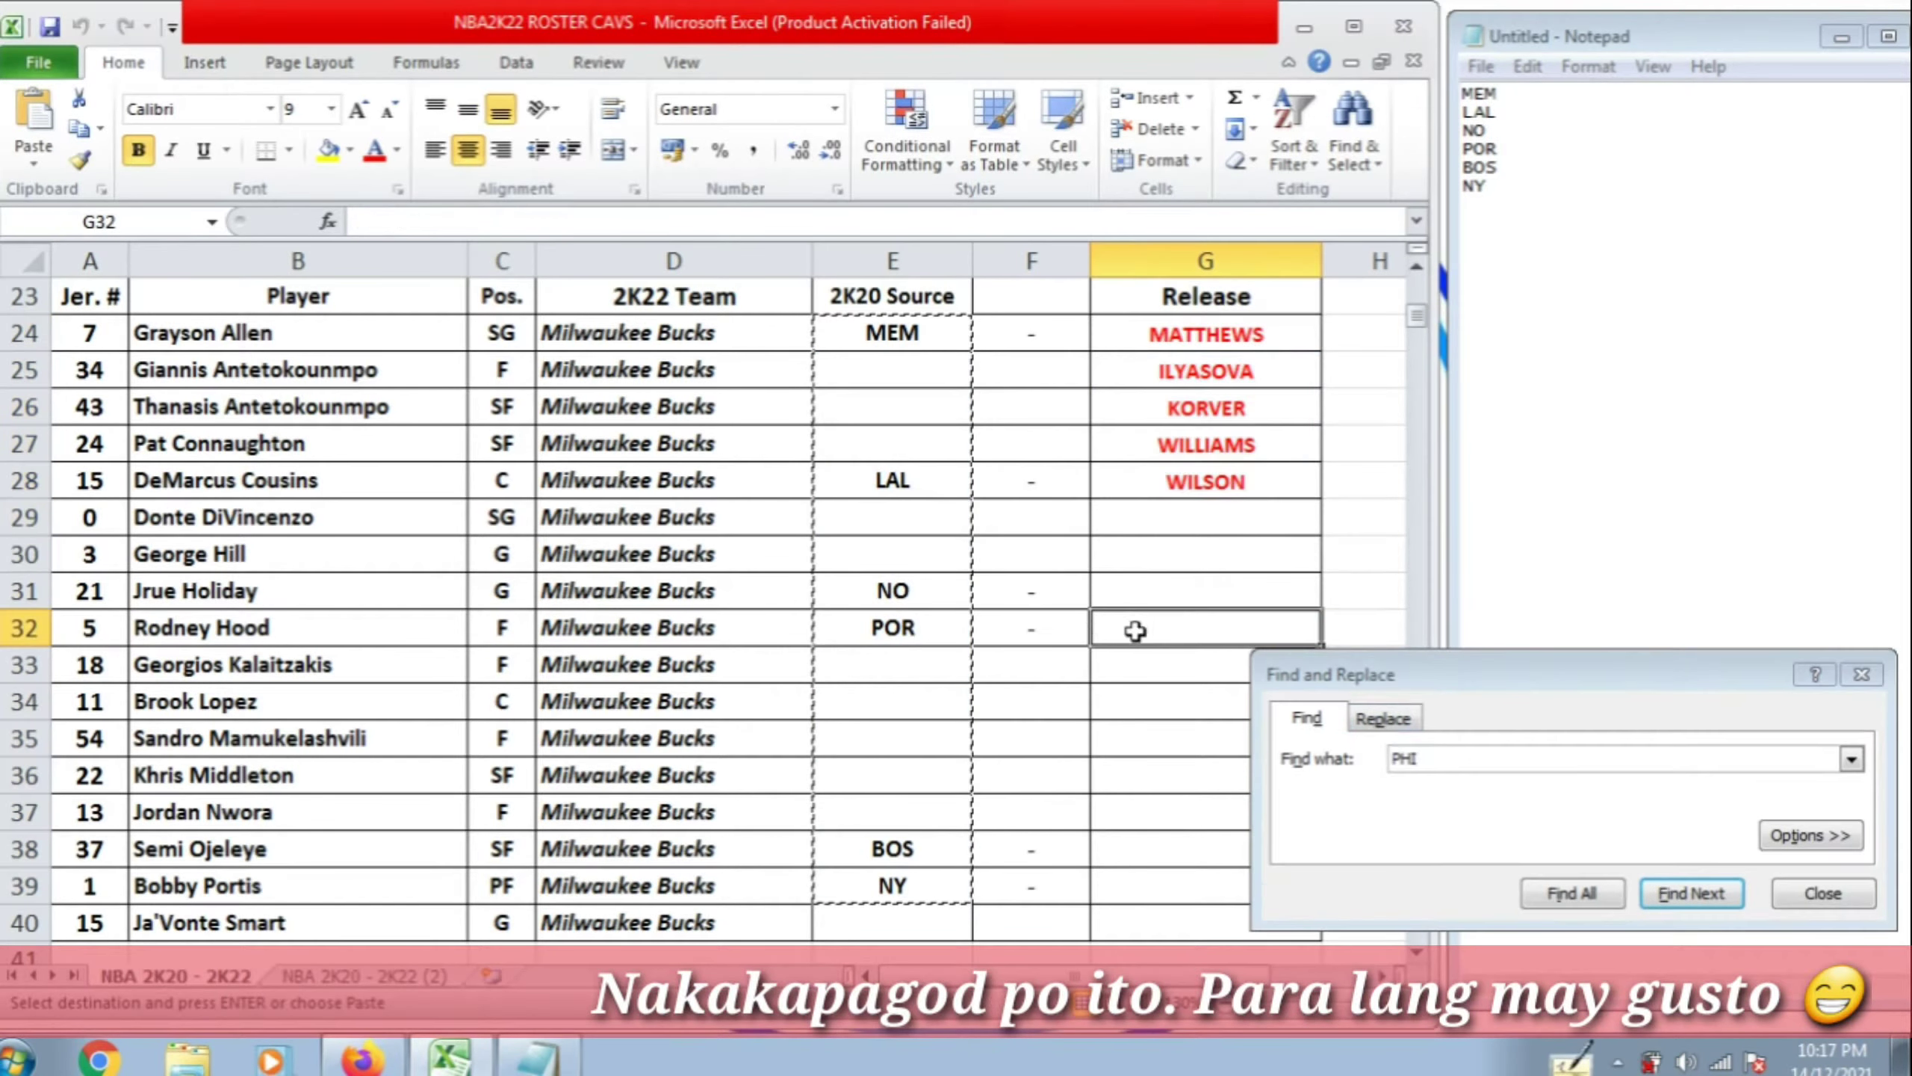
Search the roster sheet for MIL, stepping through the matches to Eric Bledsoe in the LA Clippers table, and highlight his row
double_click(1463, 763)
text(MIL)
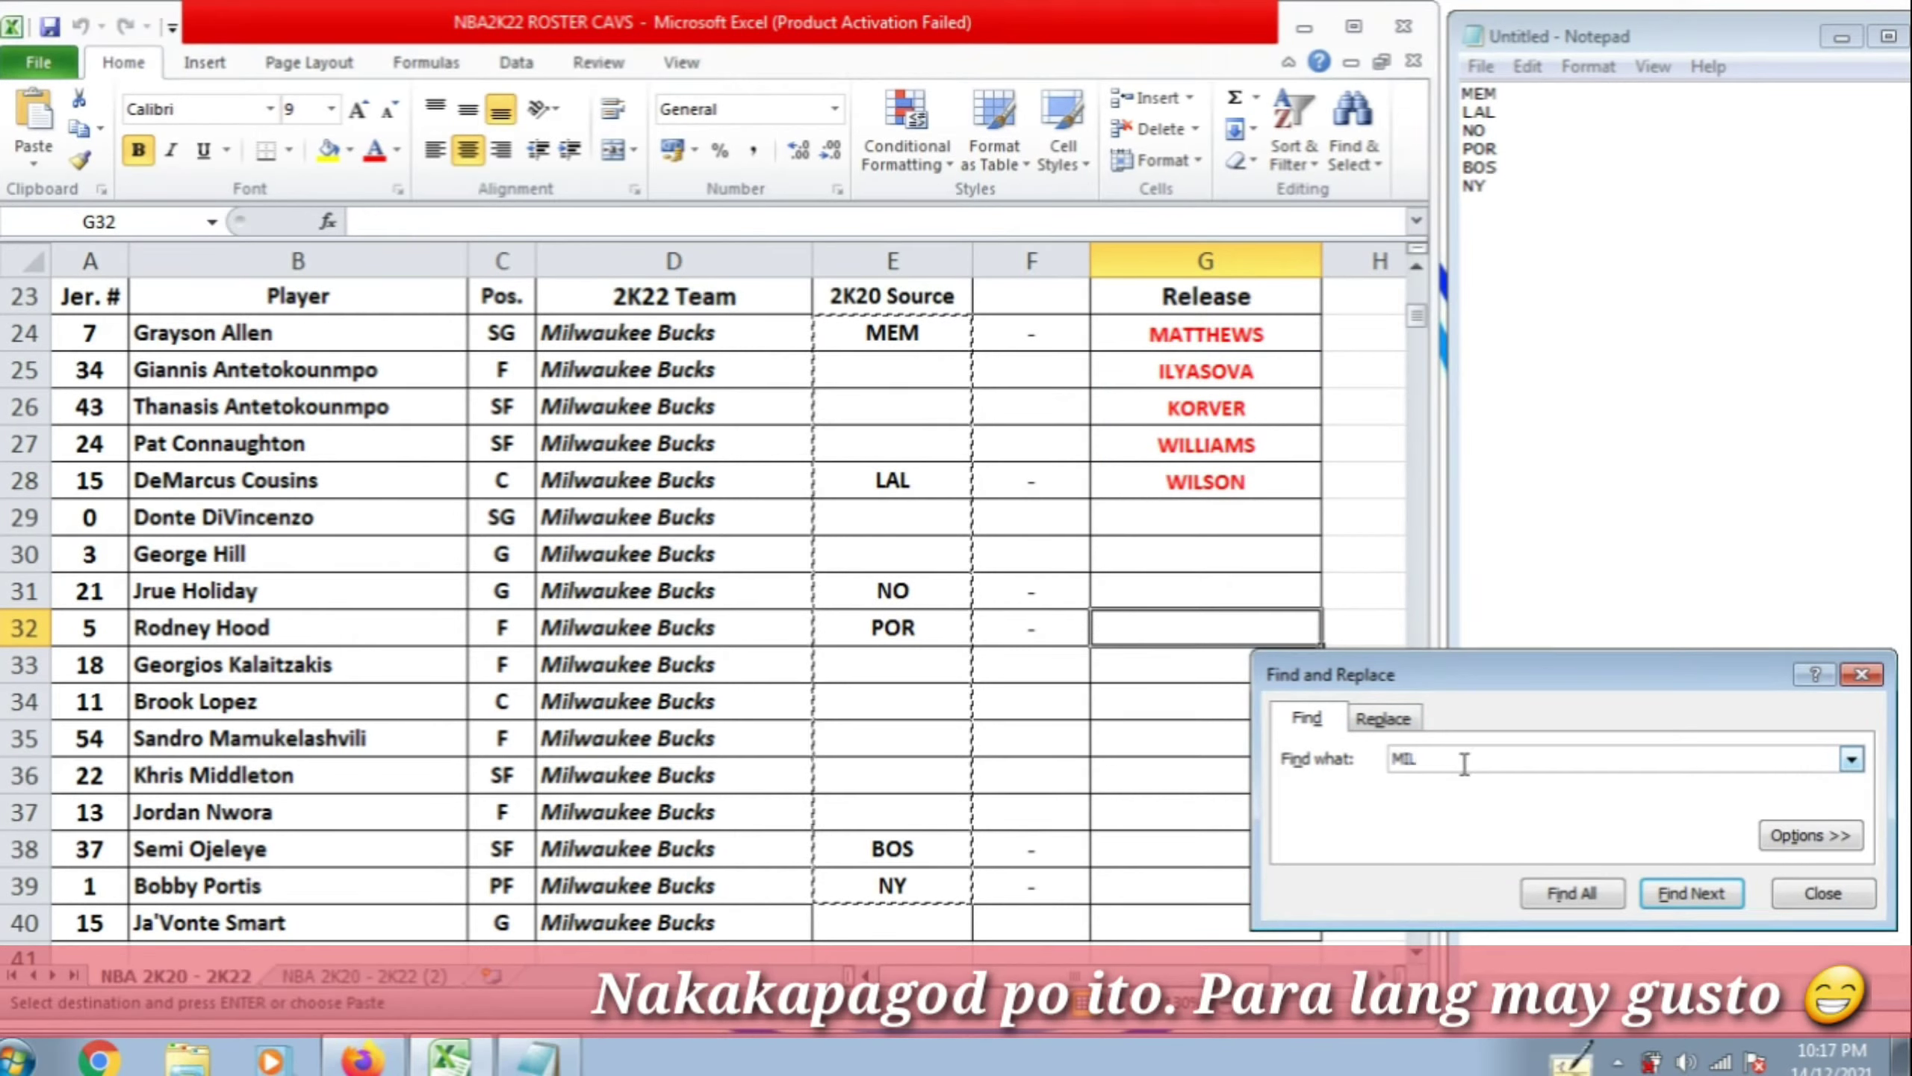
click(1028, 372)
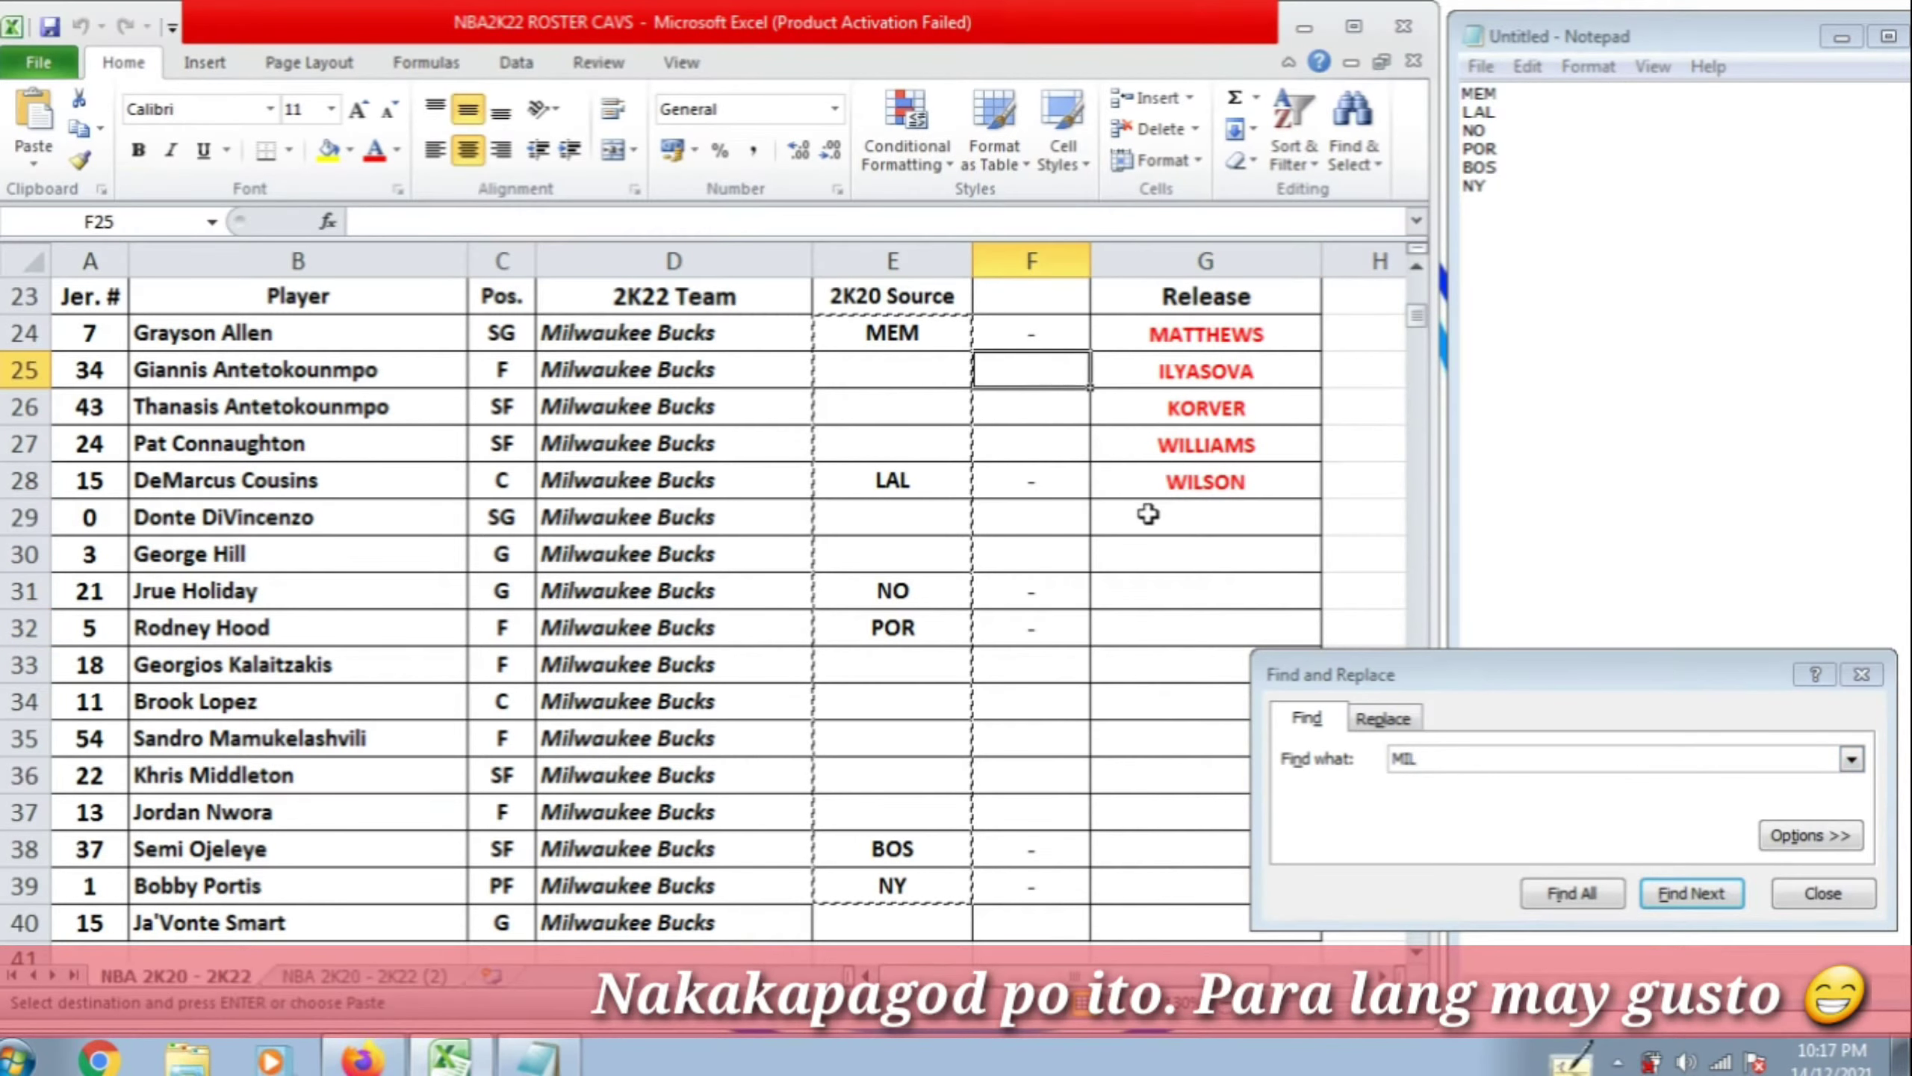
key(Escape)
click(1129, 554)
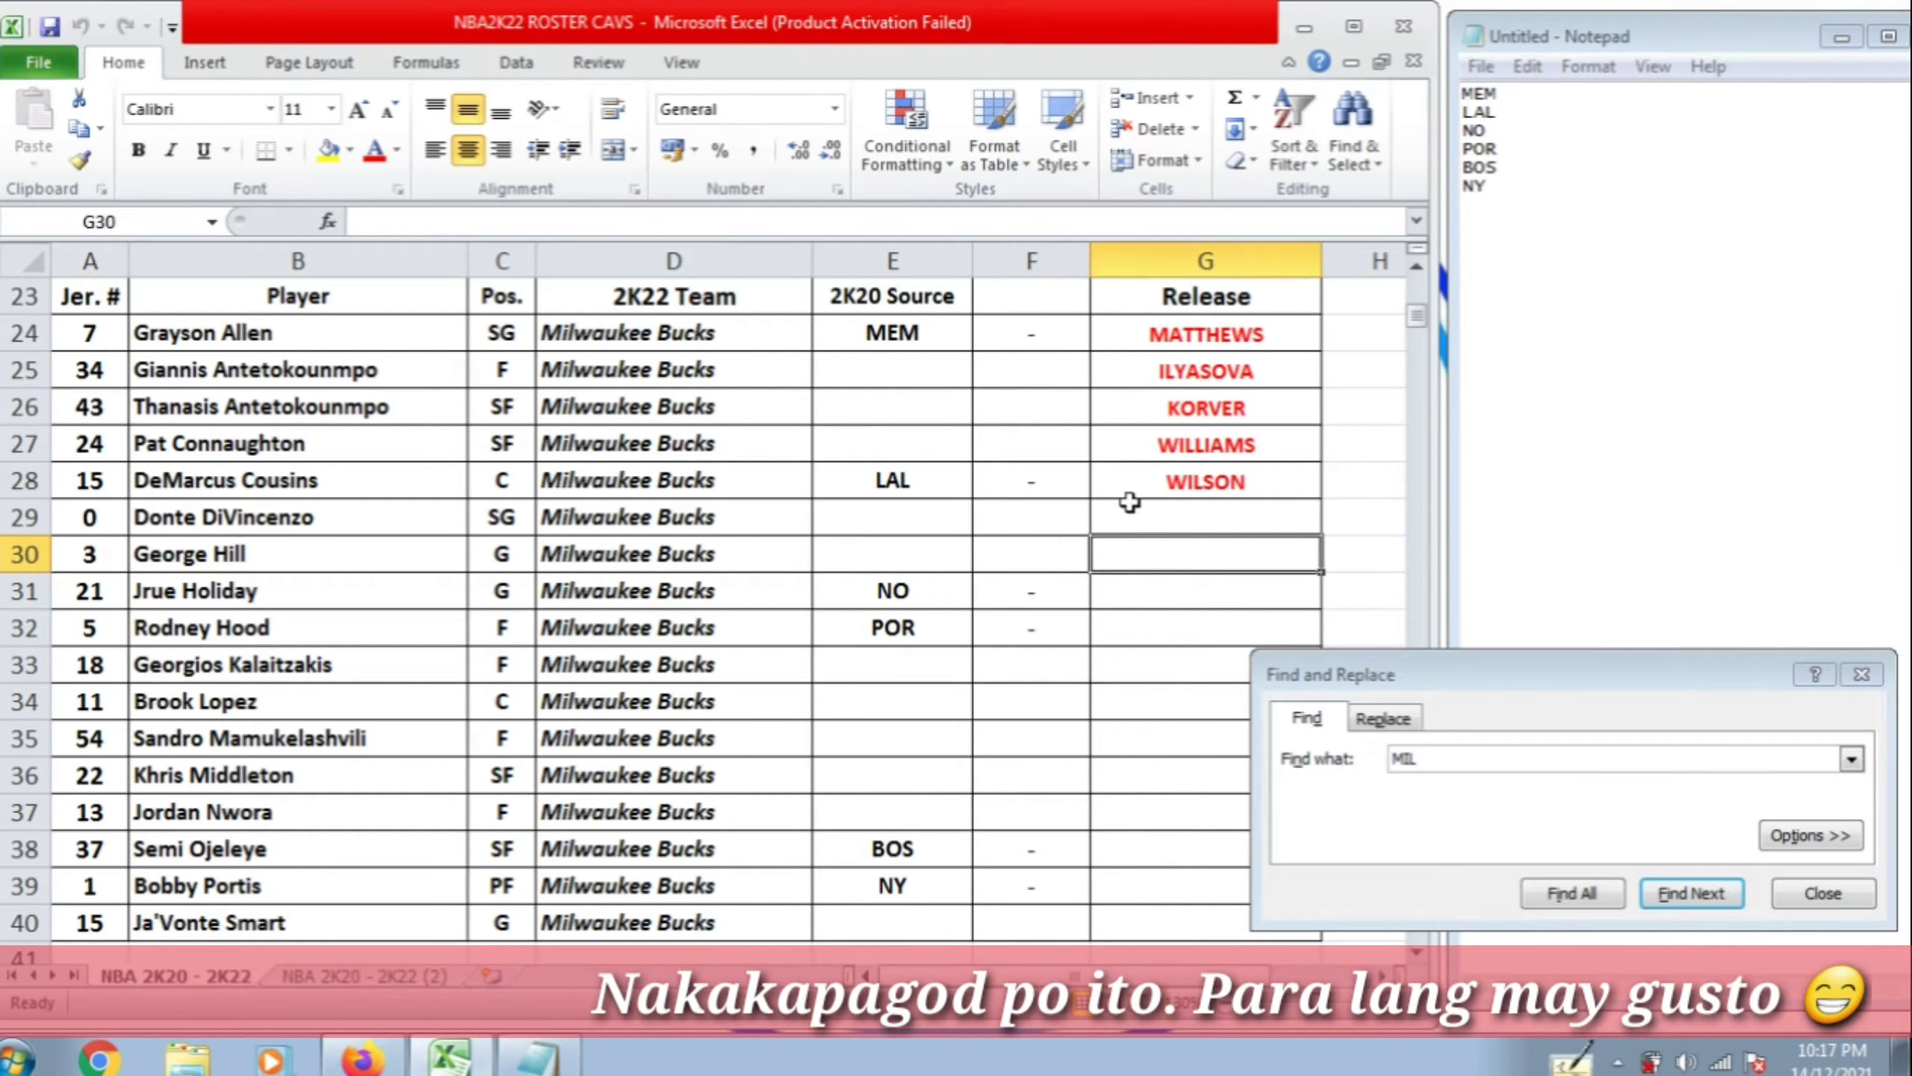
click(1031, 336)
click(1494, 756)
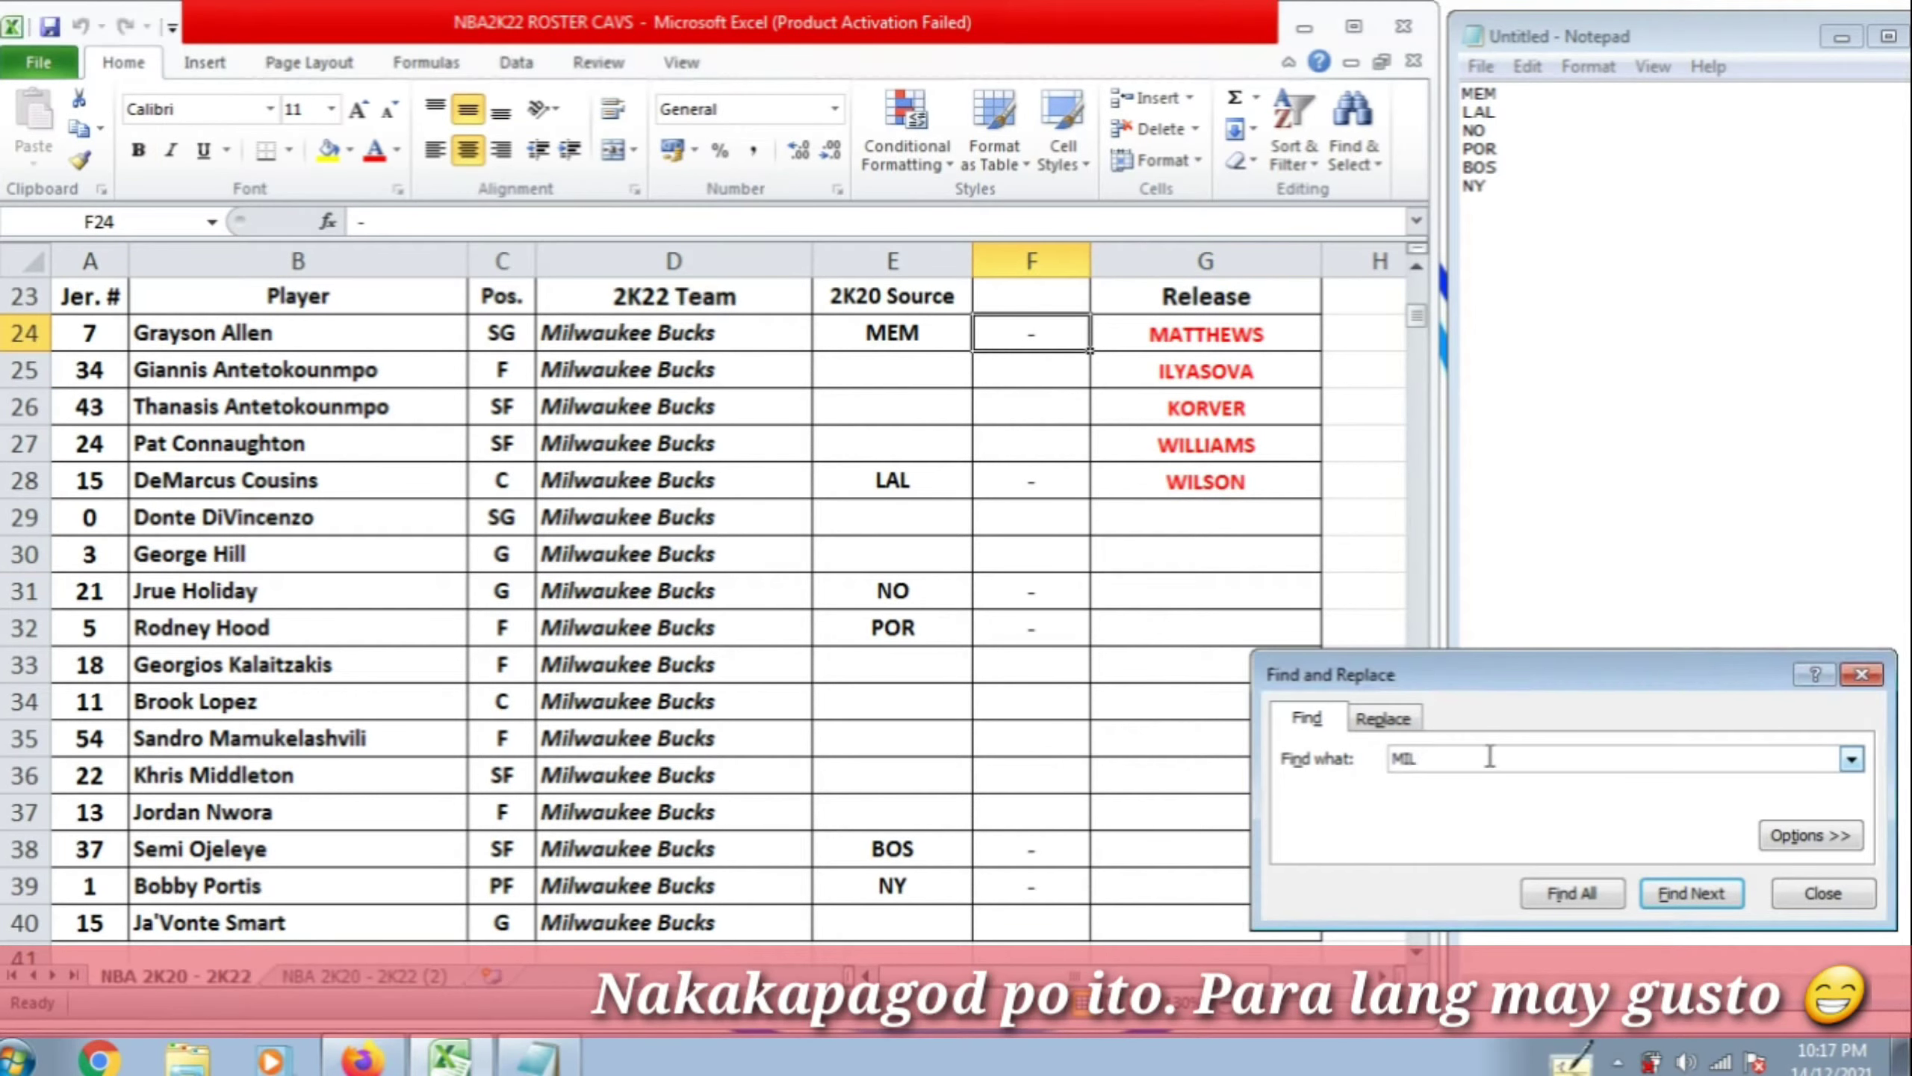
key(Return)
key(Return)
key(Return)
key(Return)
key(Return)
key(Return)
key(Return)
key(Return)
key(Return)
key(Return)
key(Return)
key(Return)
key(Return)
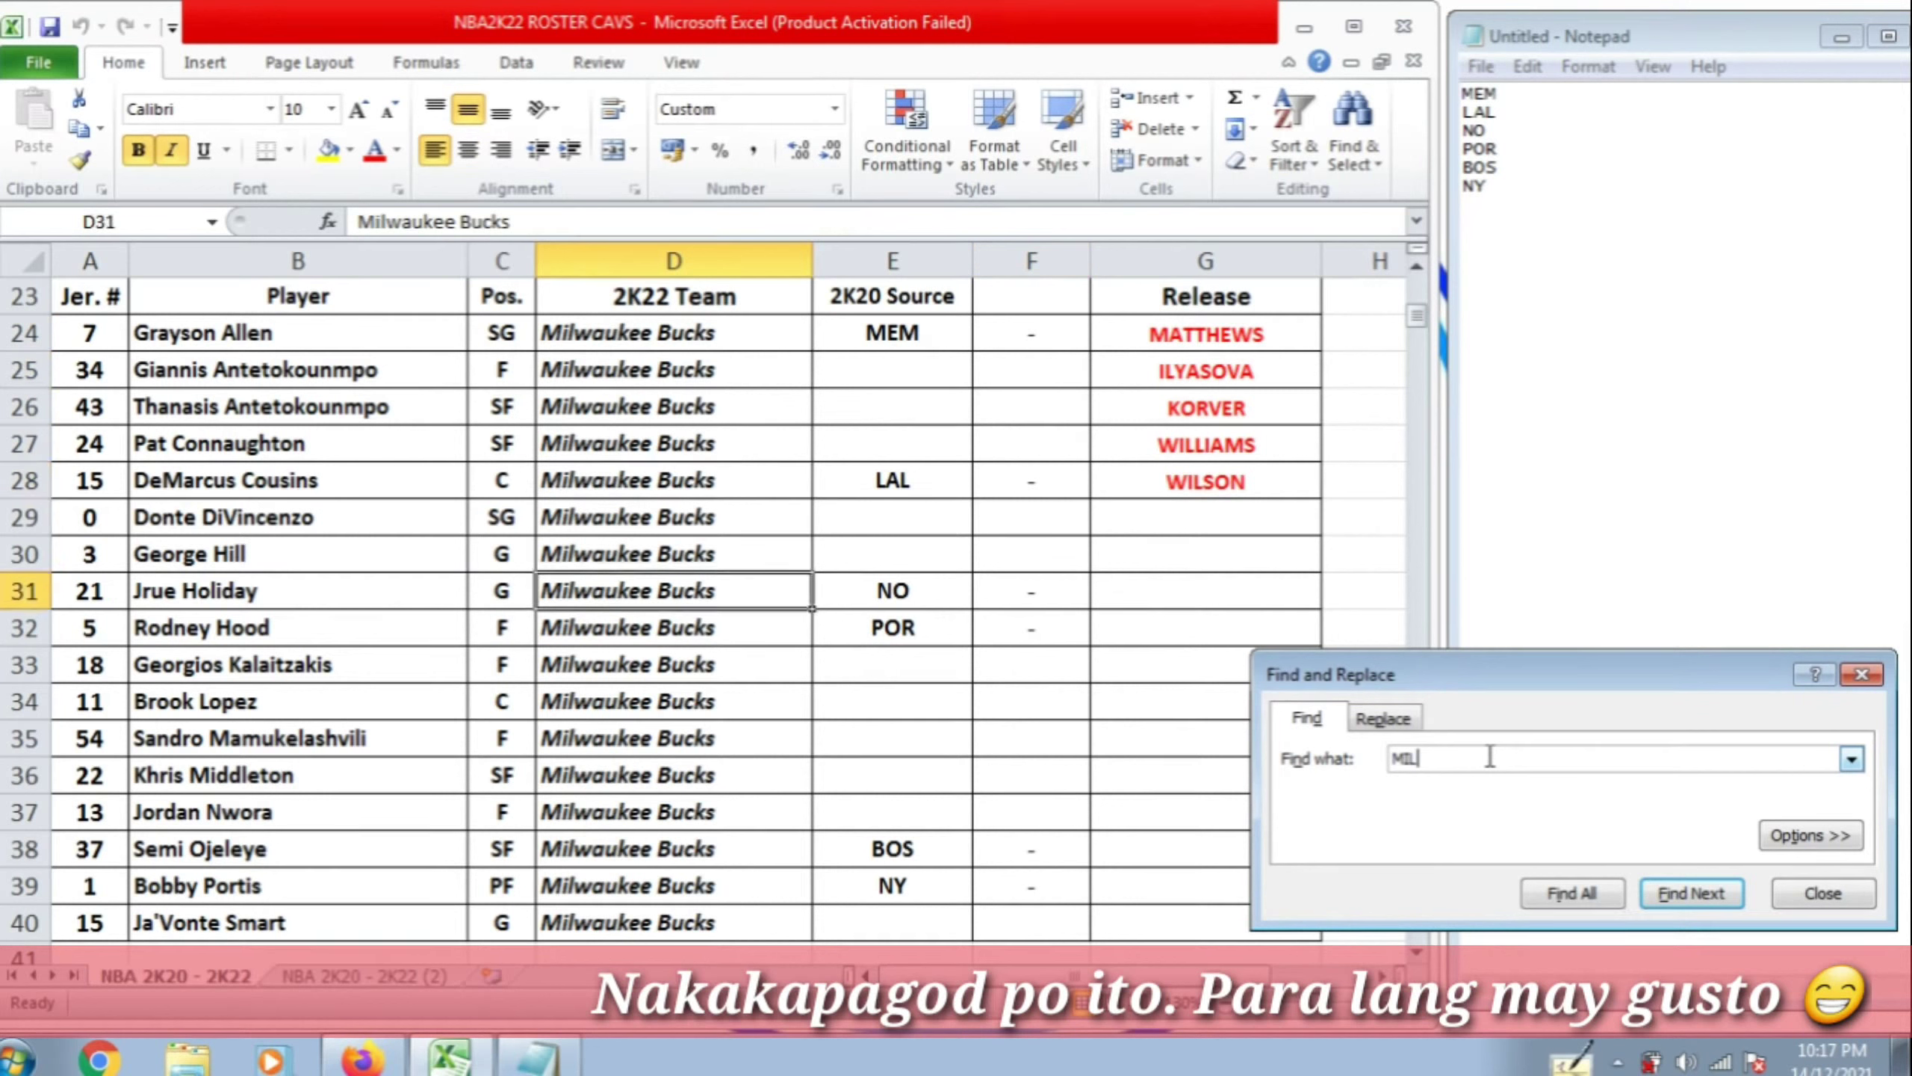
key(Return)
key(Return)
key(Return)
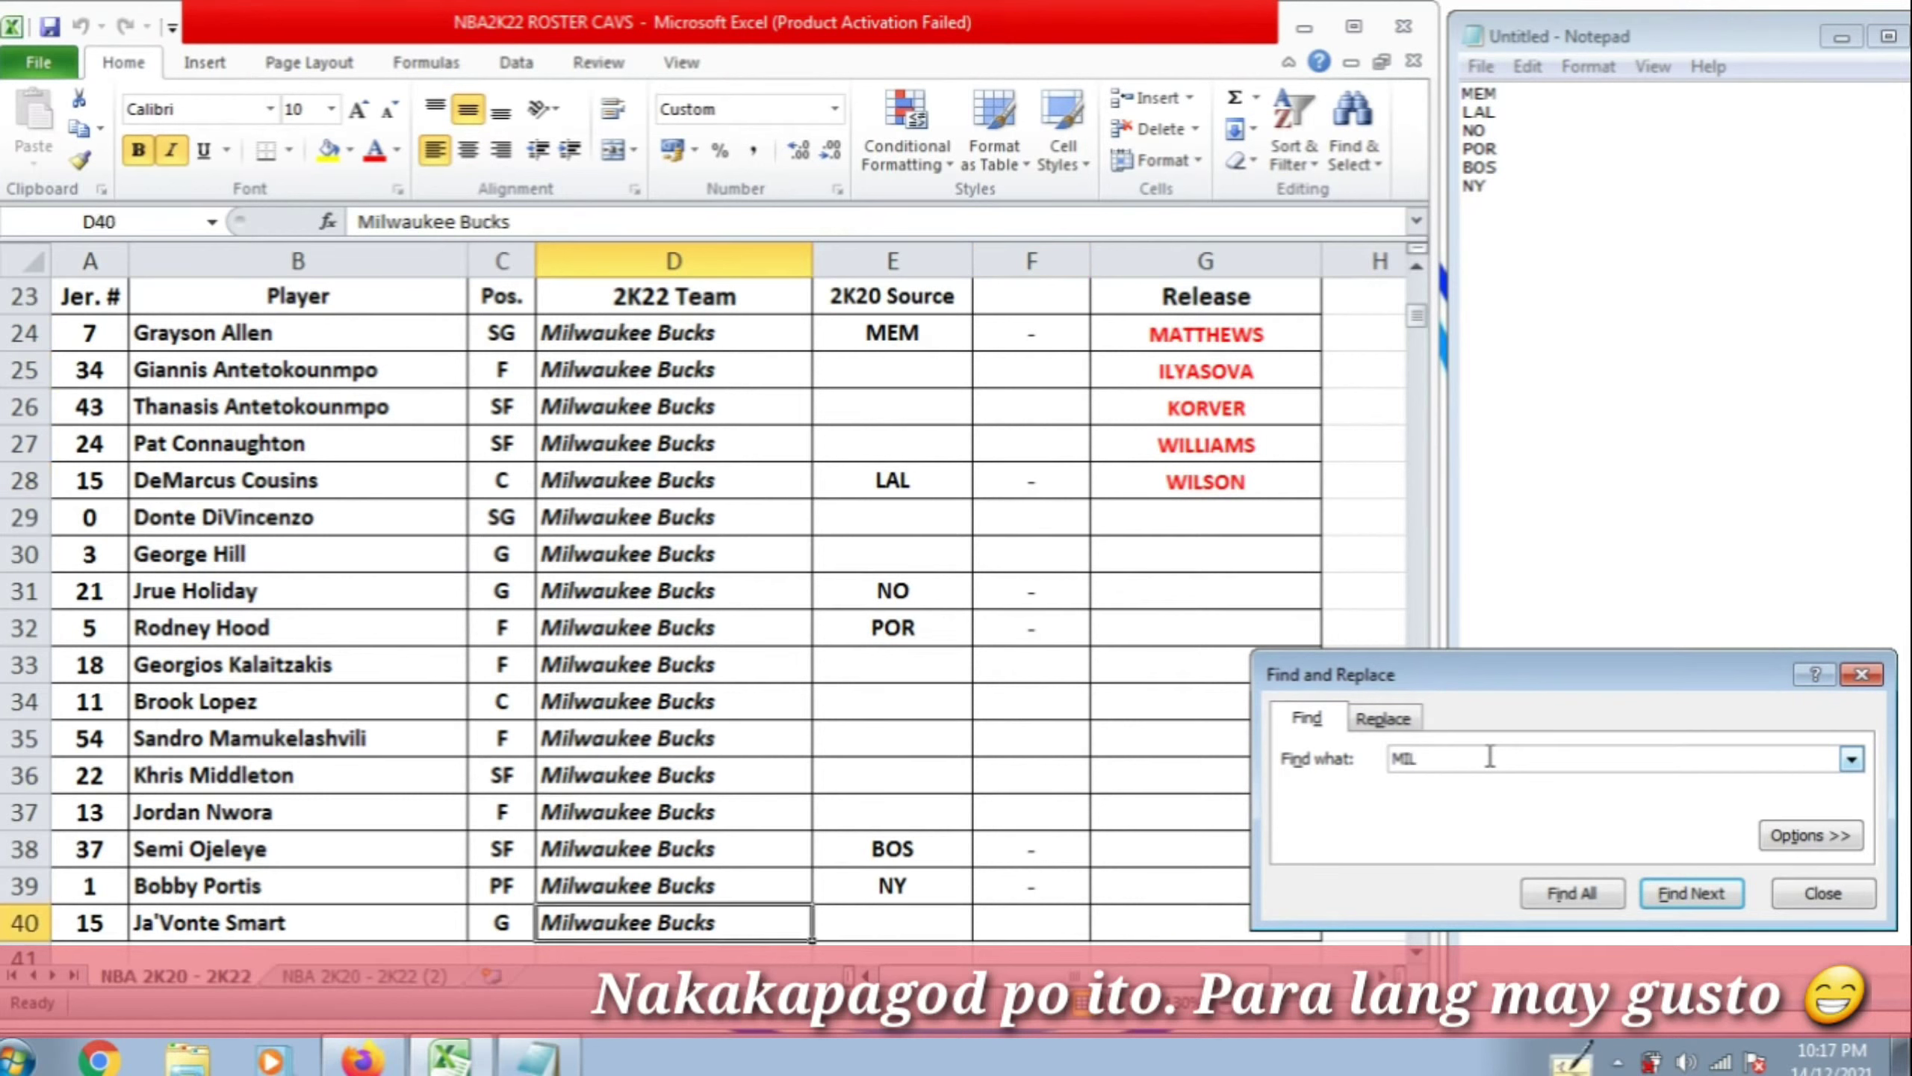
key(Return)
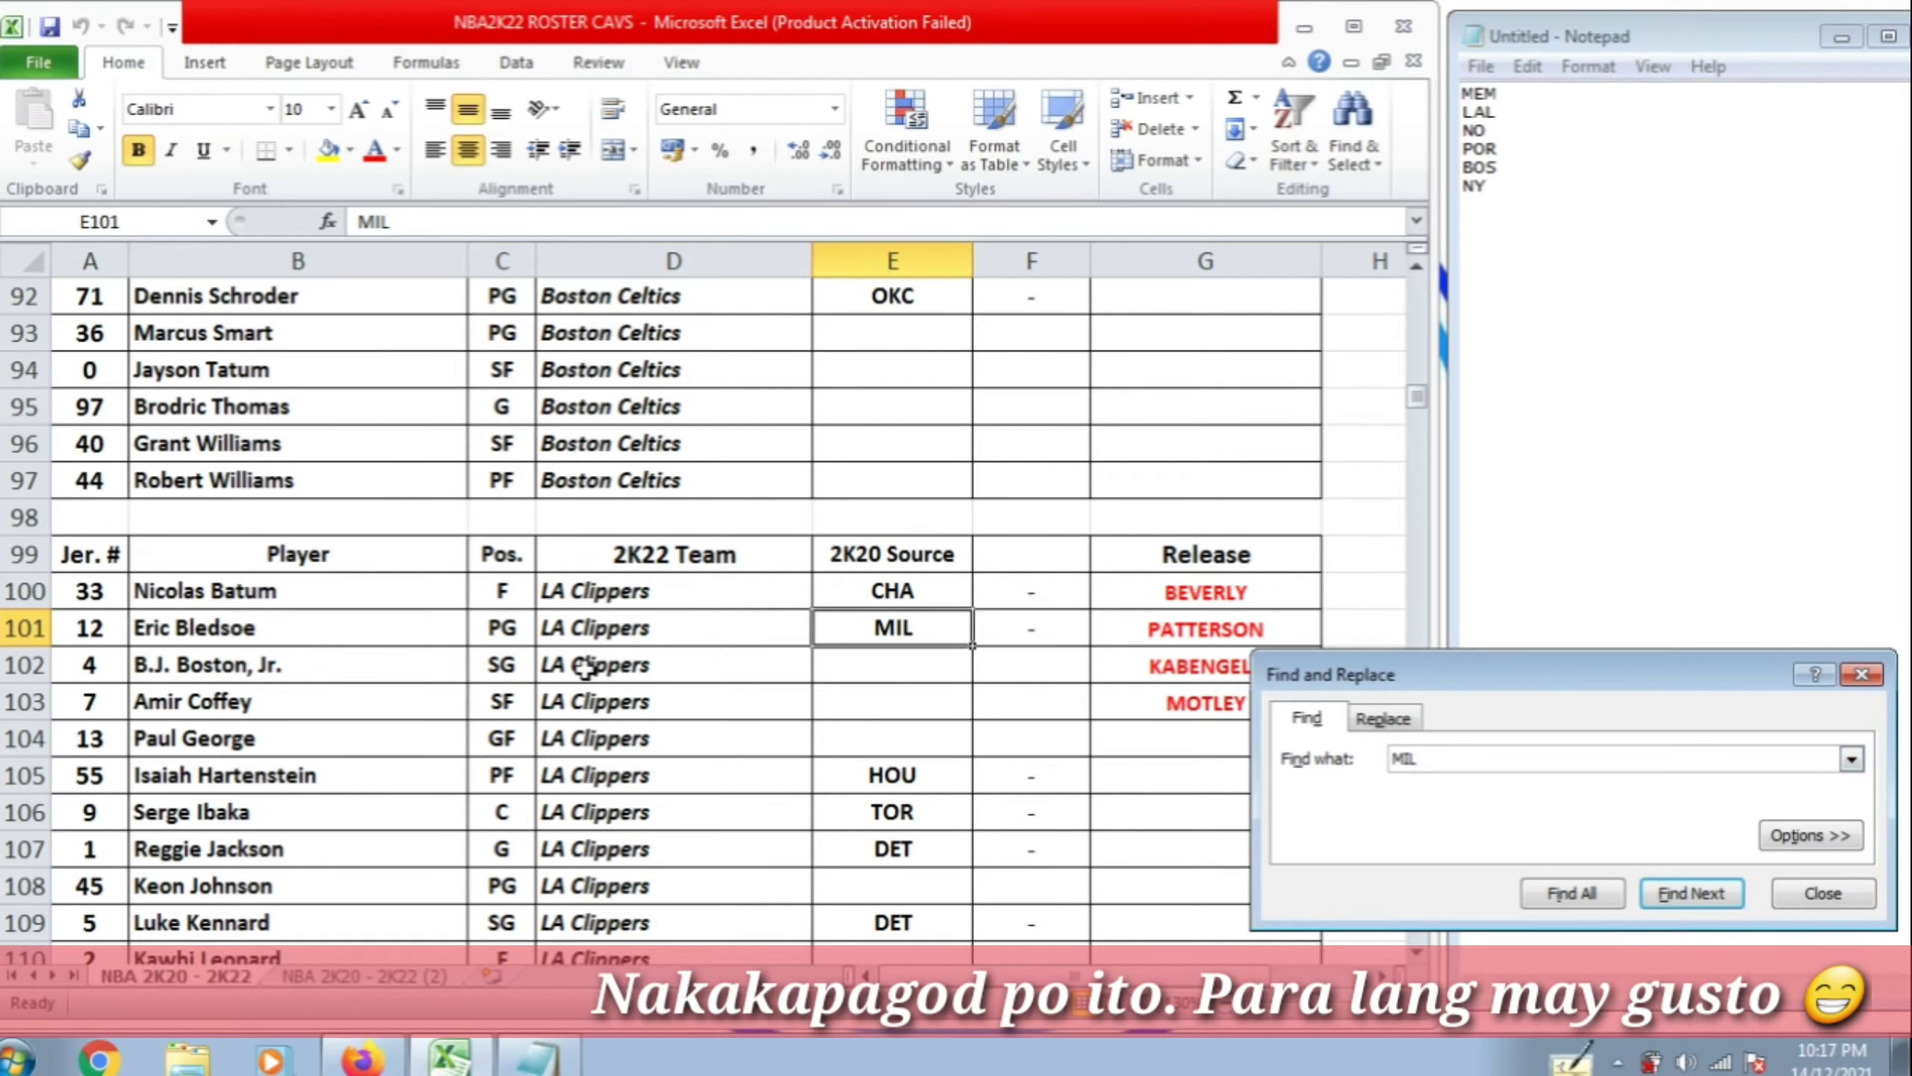
drag(121, 629, 877, 614)
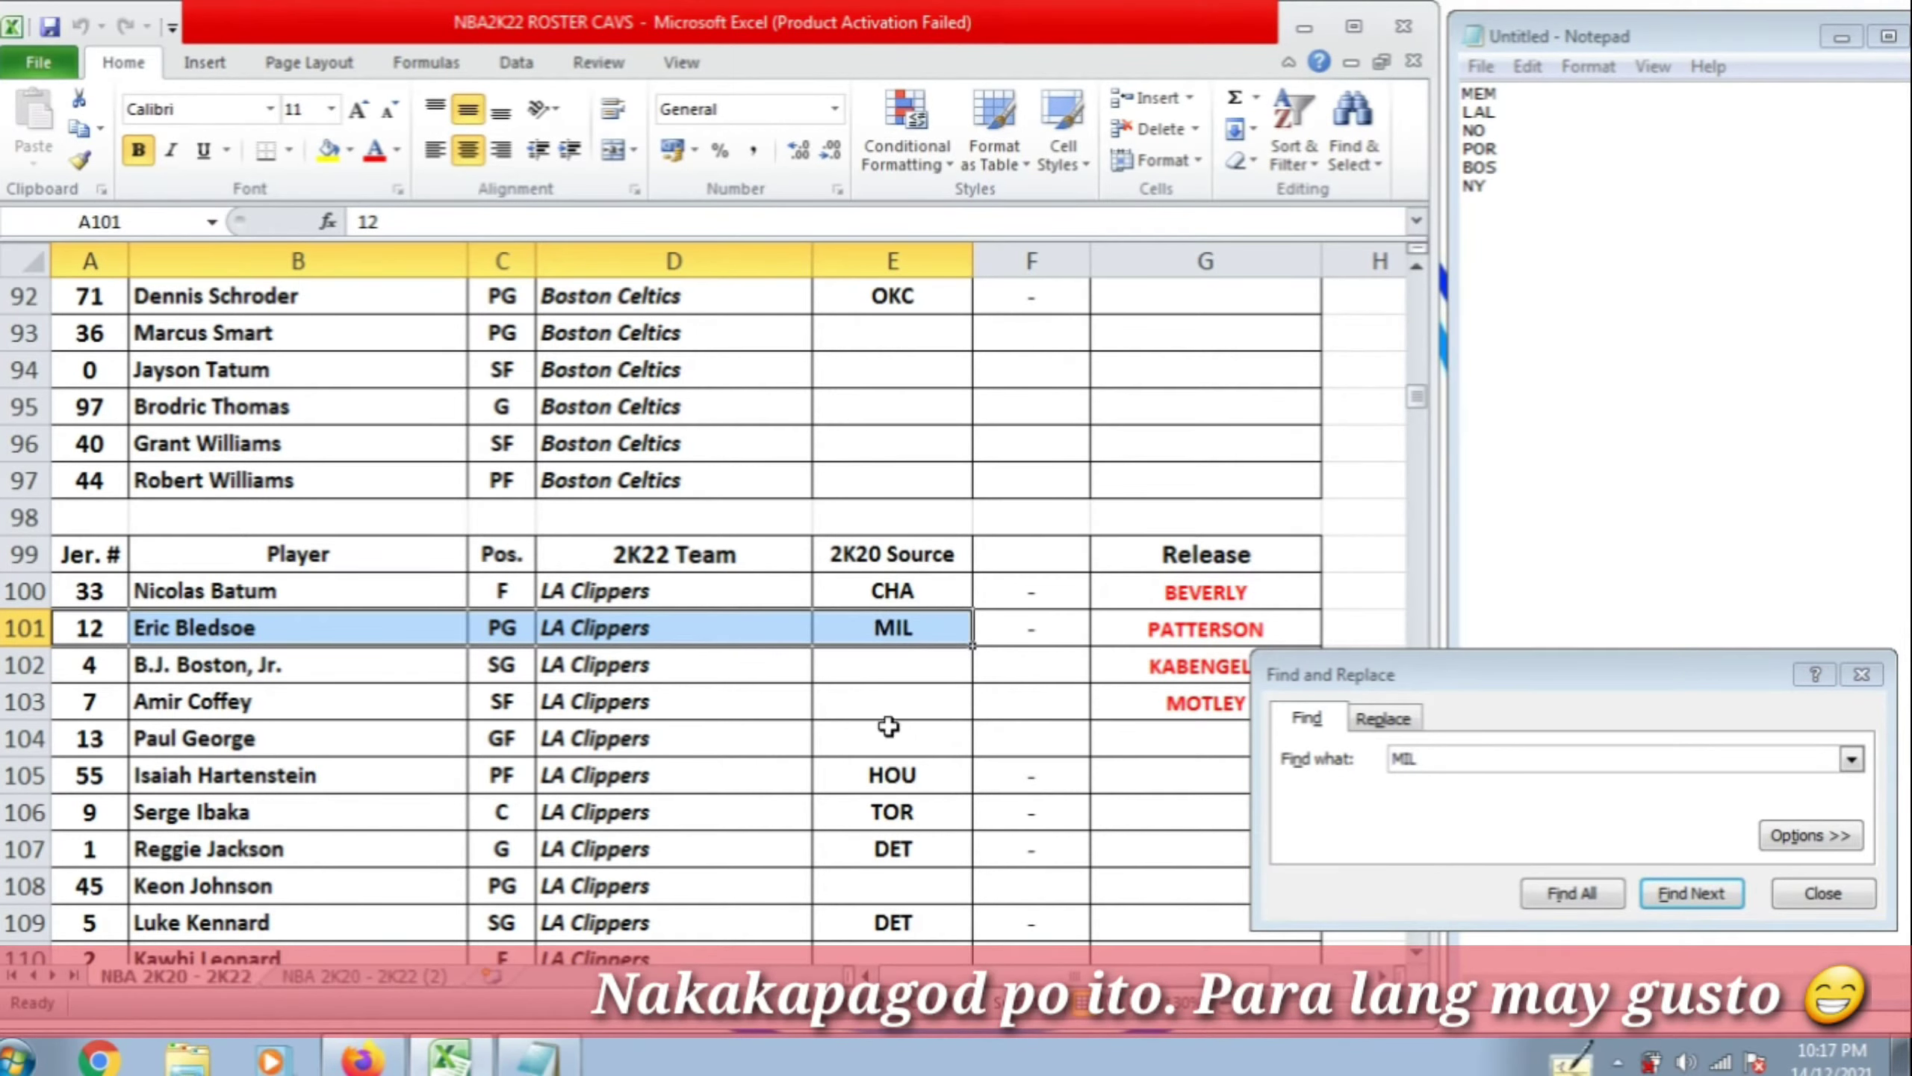
Highlight Eric Bledsoe's row in the LA Clippers table again, from his jersey number to his MIL source cell
click(926, 627)
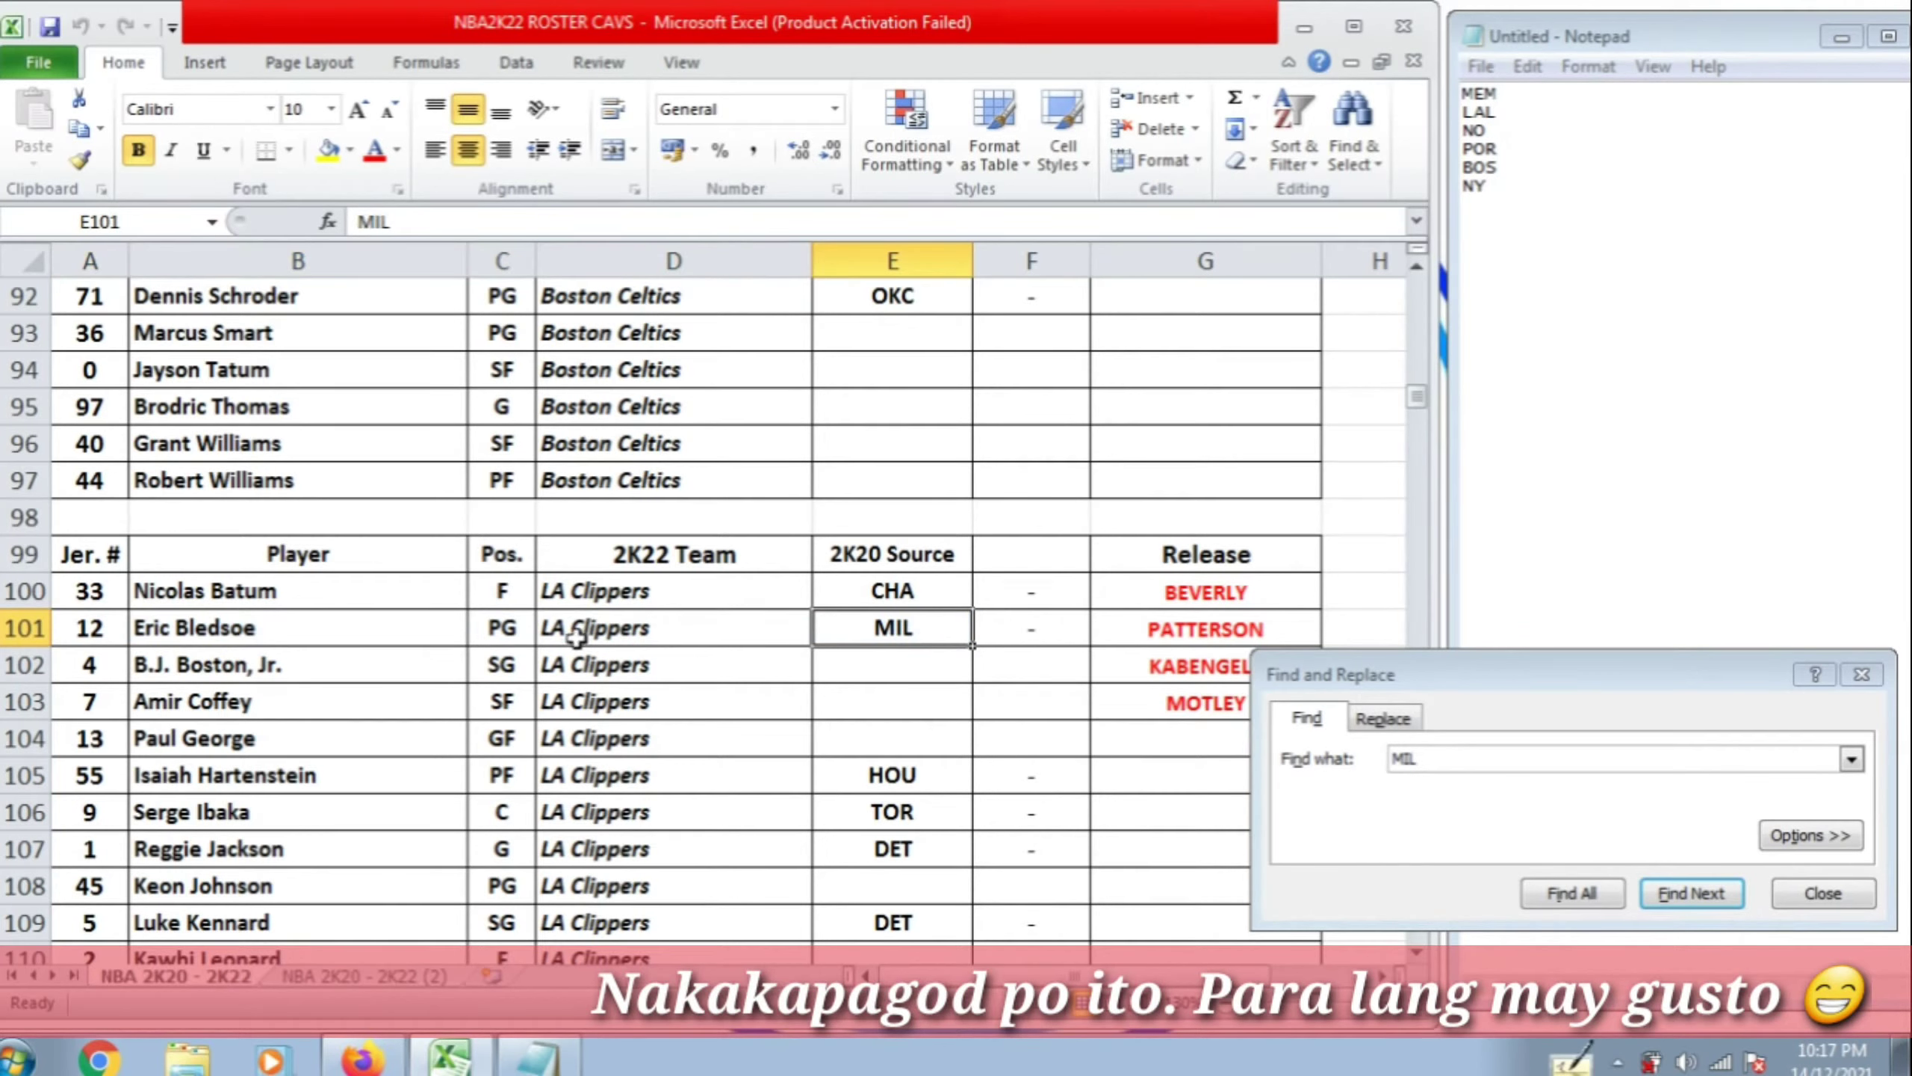
click(1453, 757)
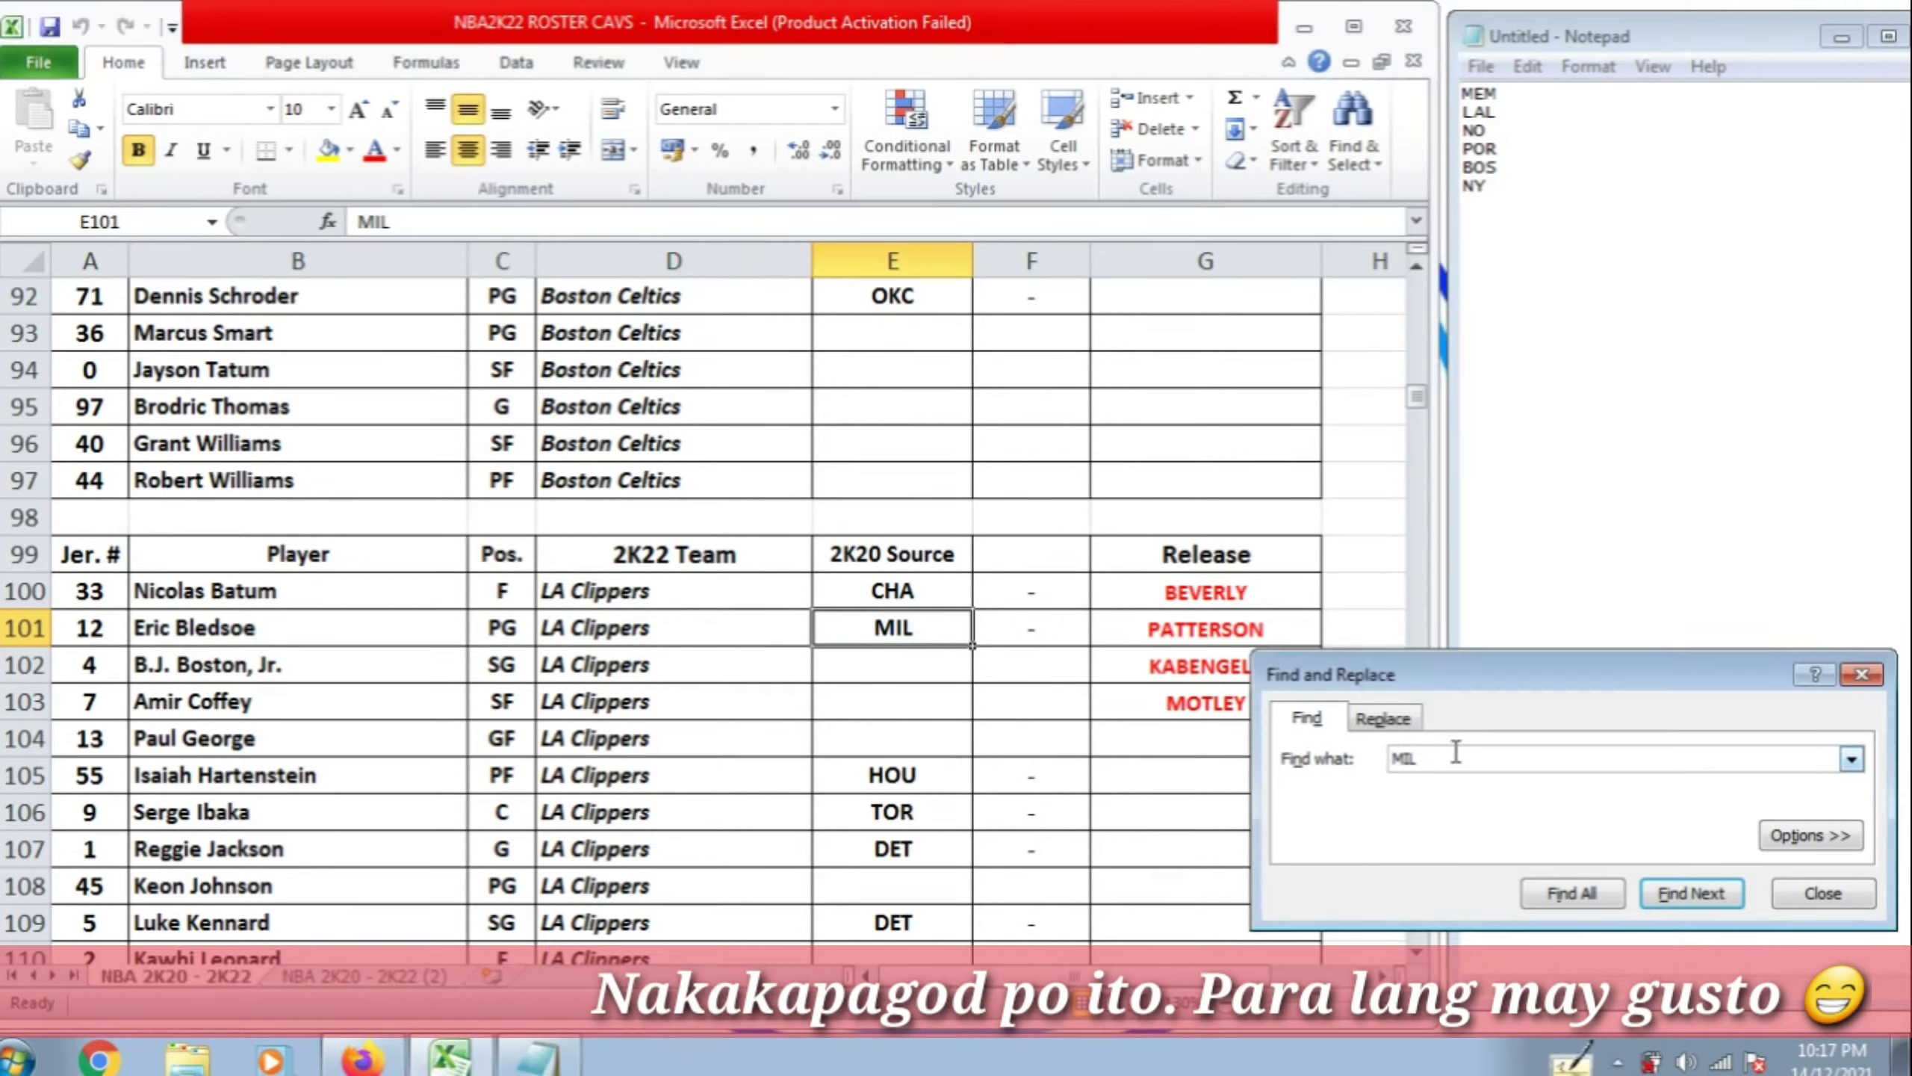
drag(121, 628, 918, 627)
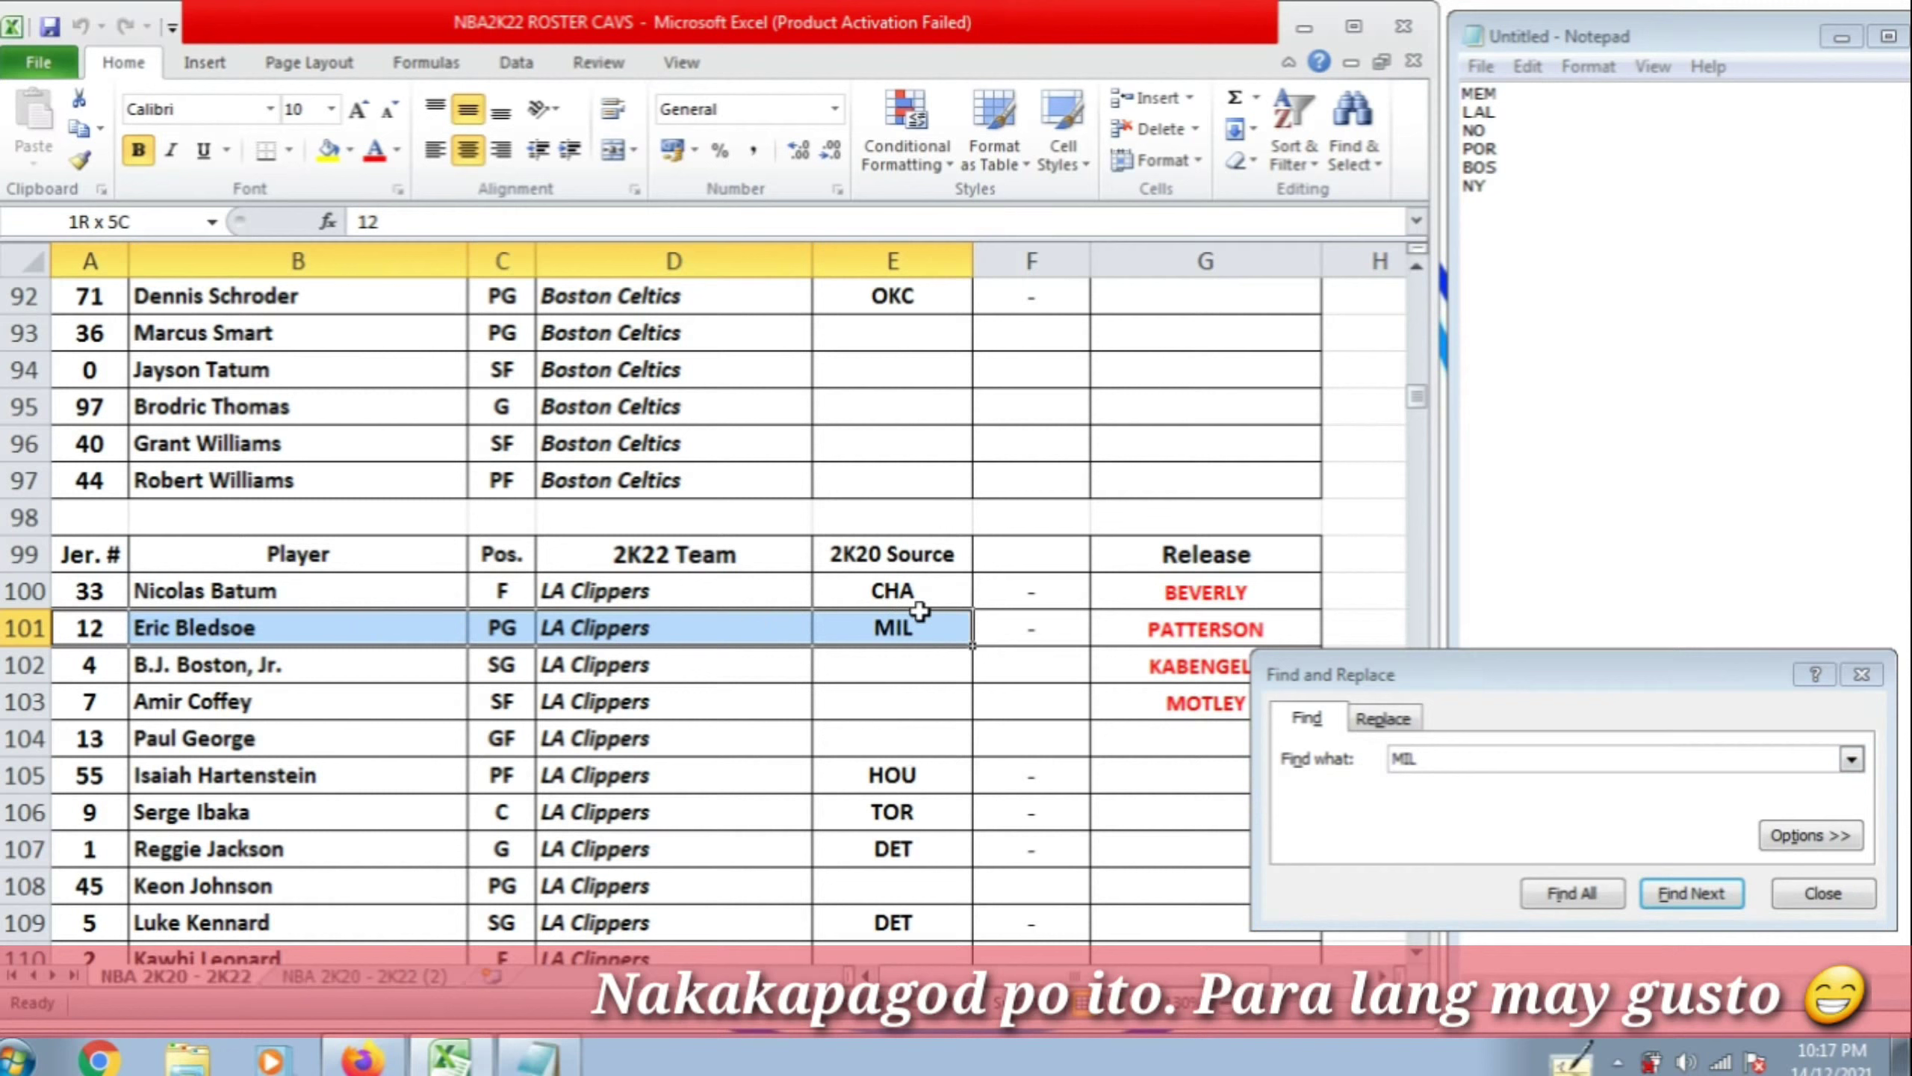
click(1487, 756)
click(987, 636)
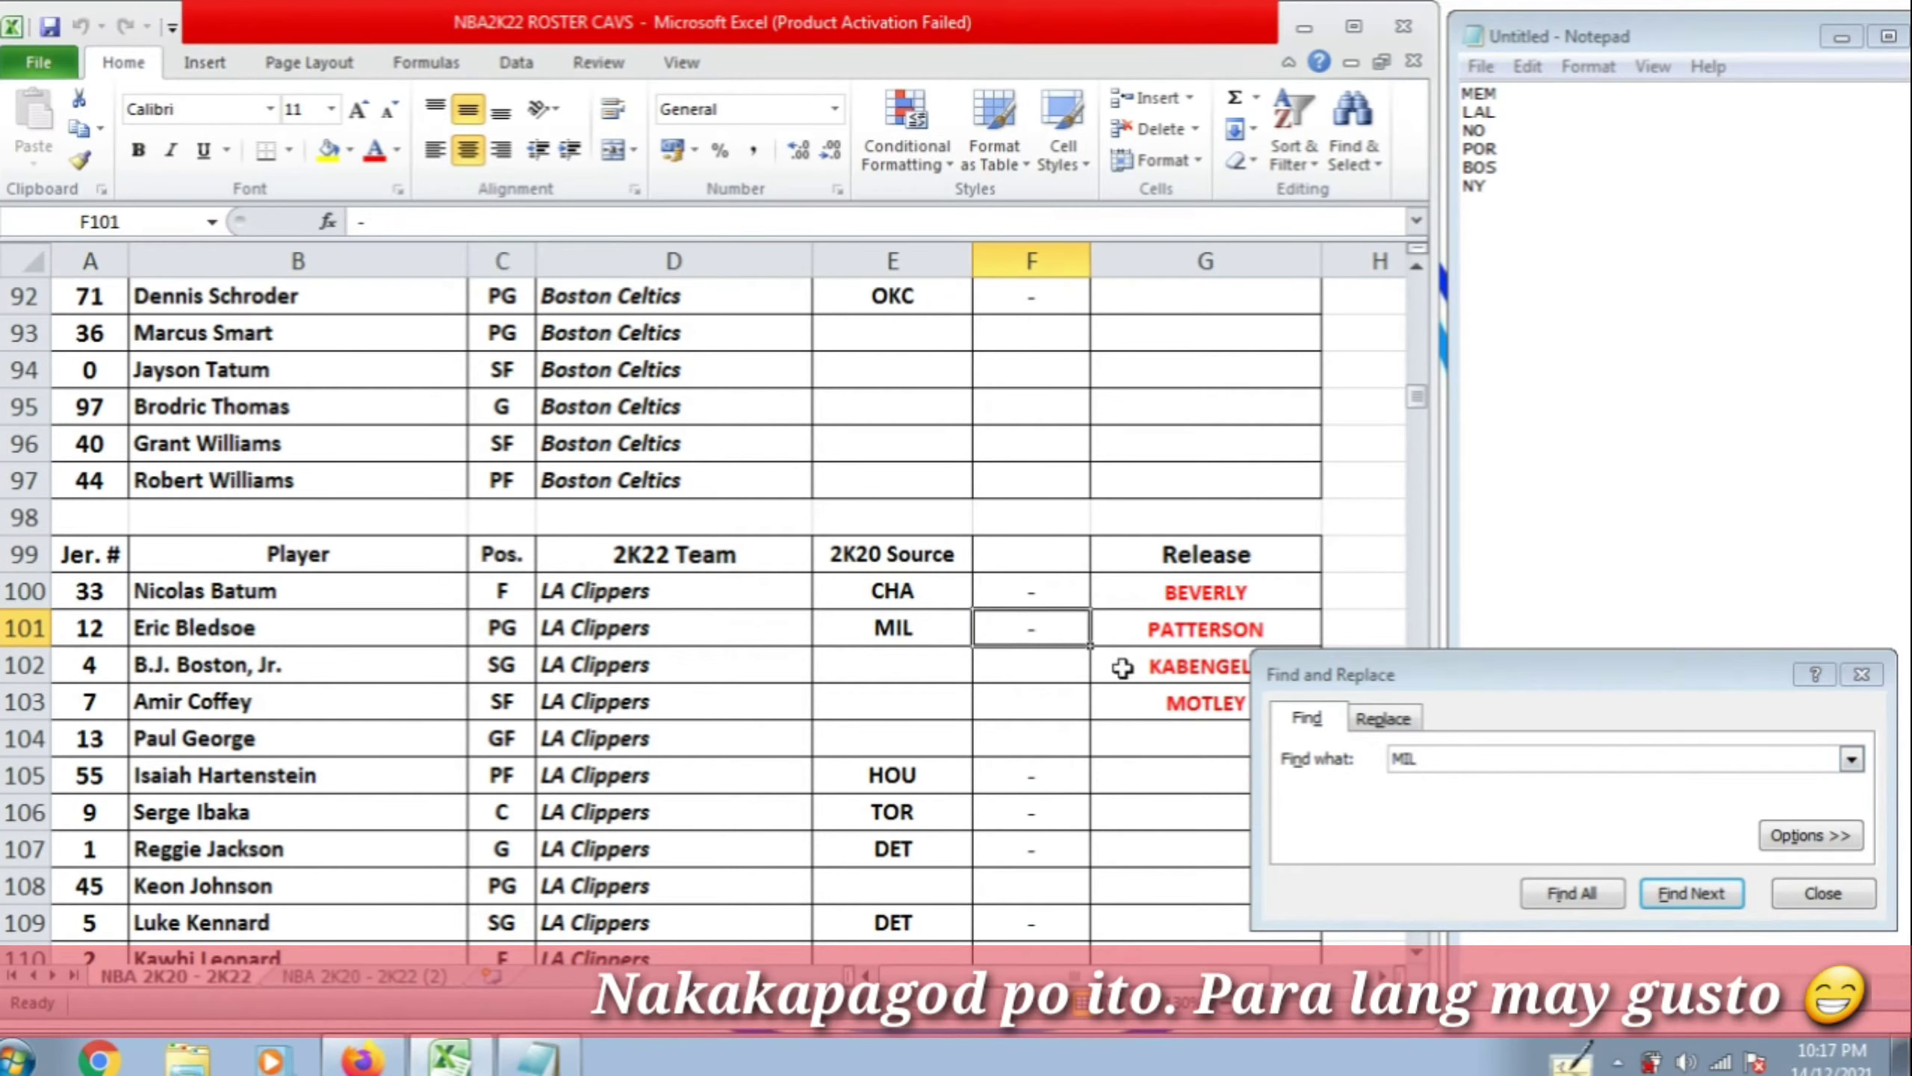
Continue the MIL search past the Clippers table and highlight Robin Lopez's row in the Orlando Magic table
click(1473, 760)
key(Return)
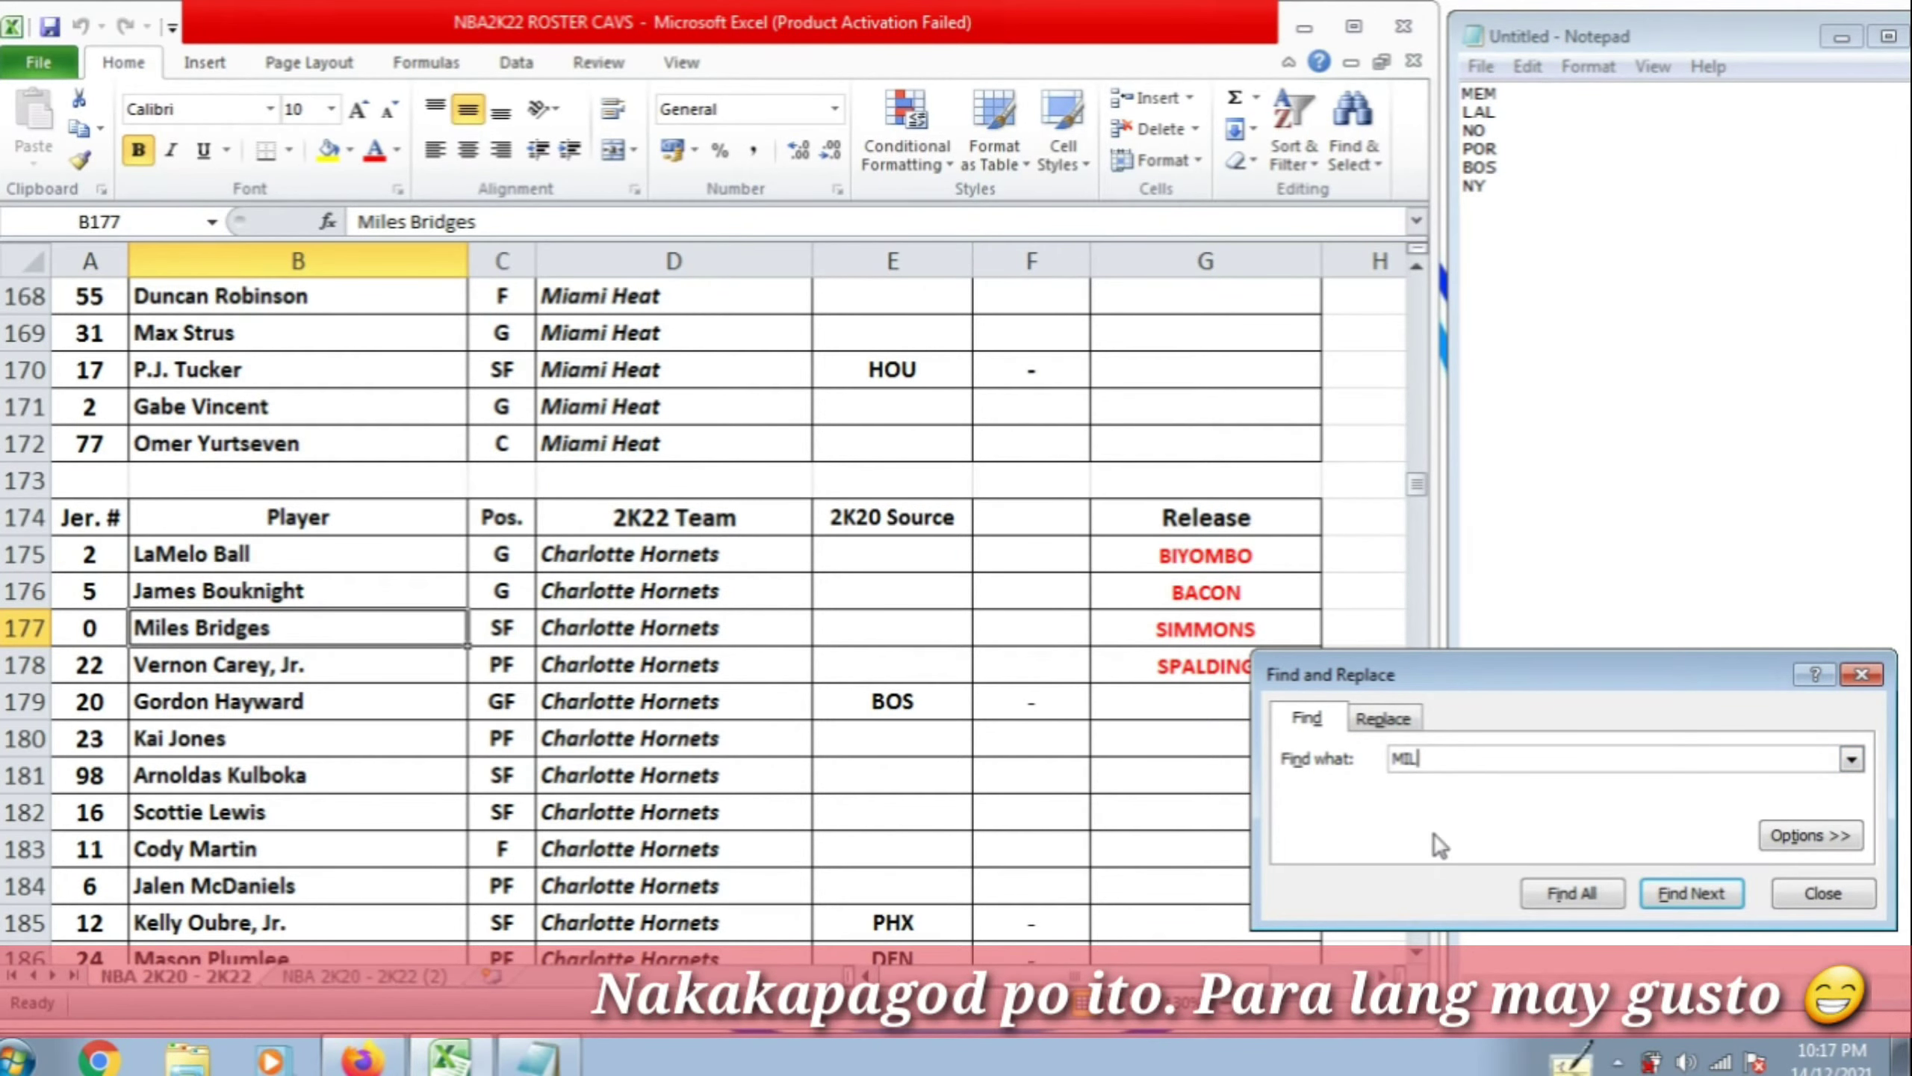
key(Return)
key(Return)
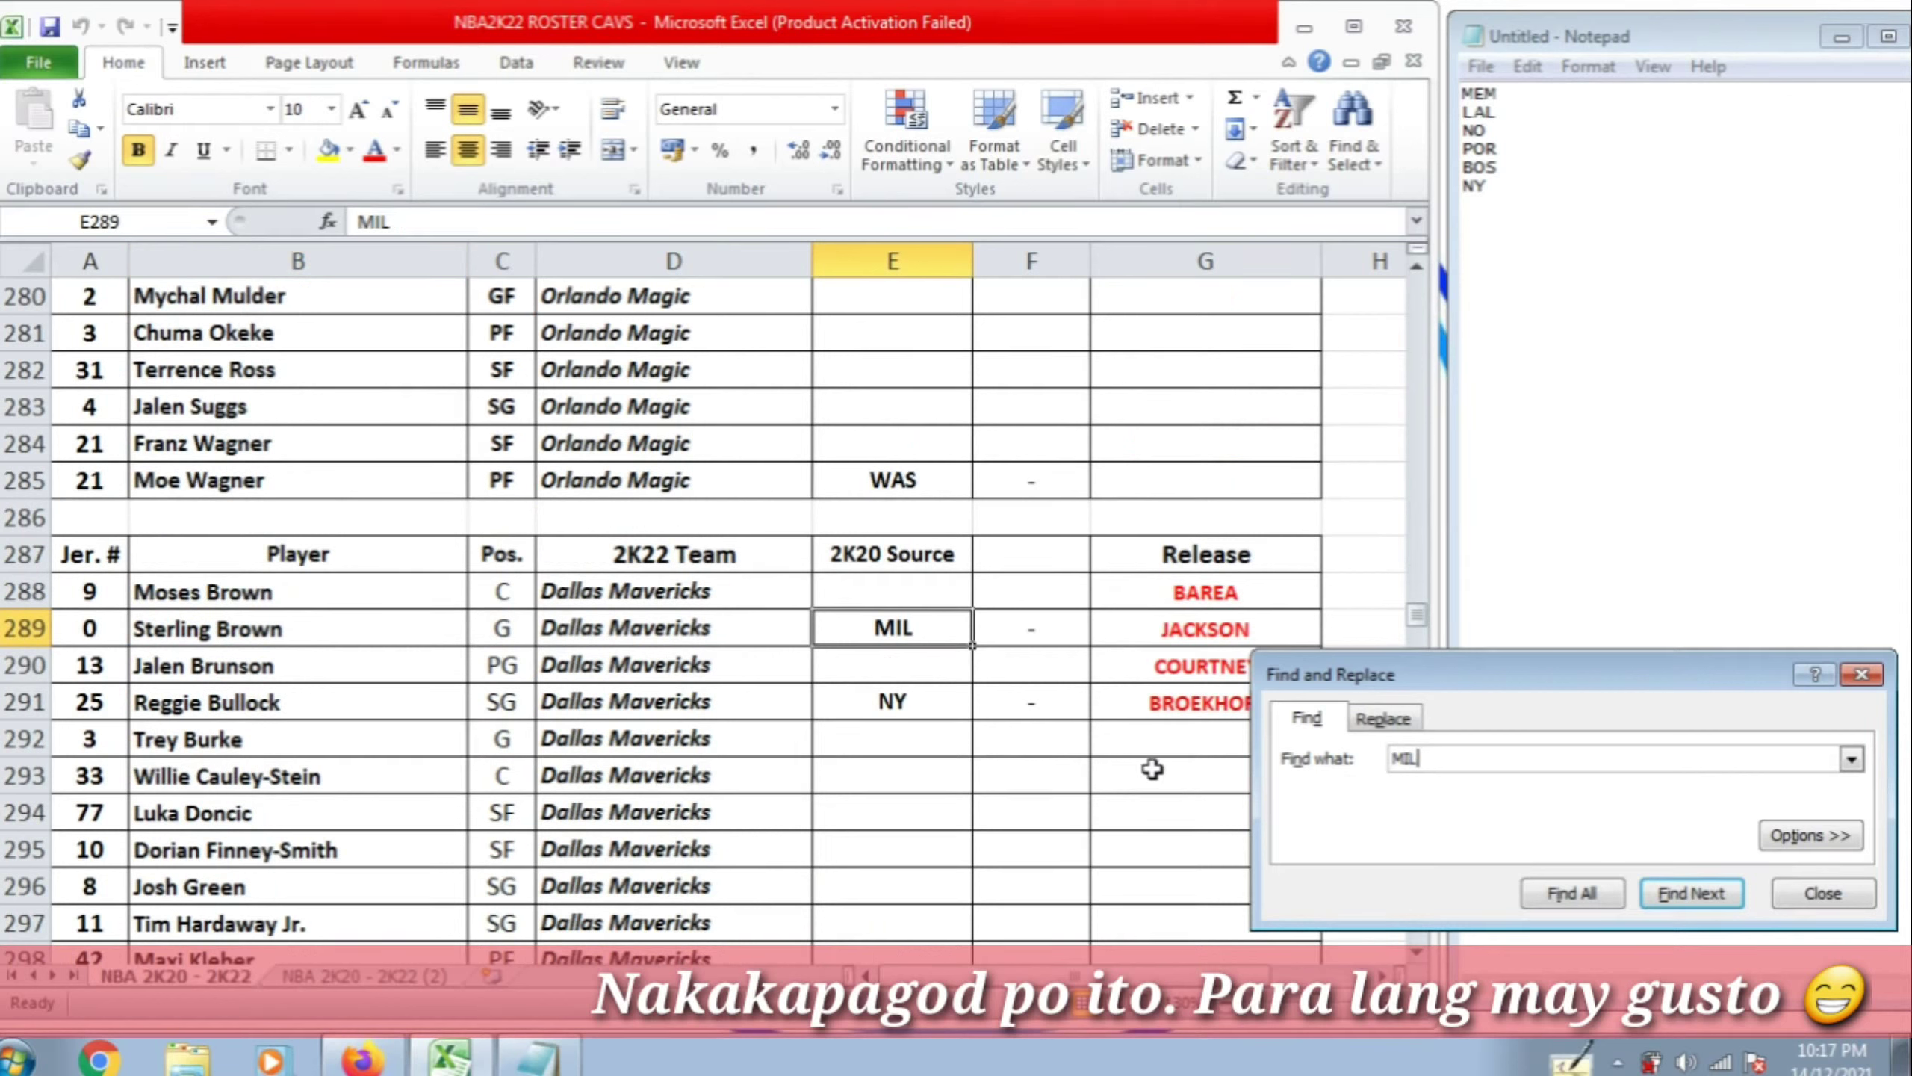
click(1017, 636)
scroll(1051, 638, up, 3)
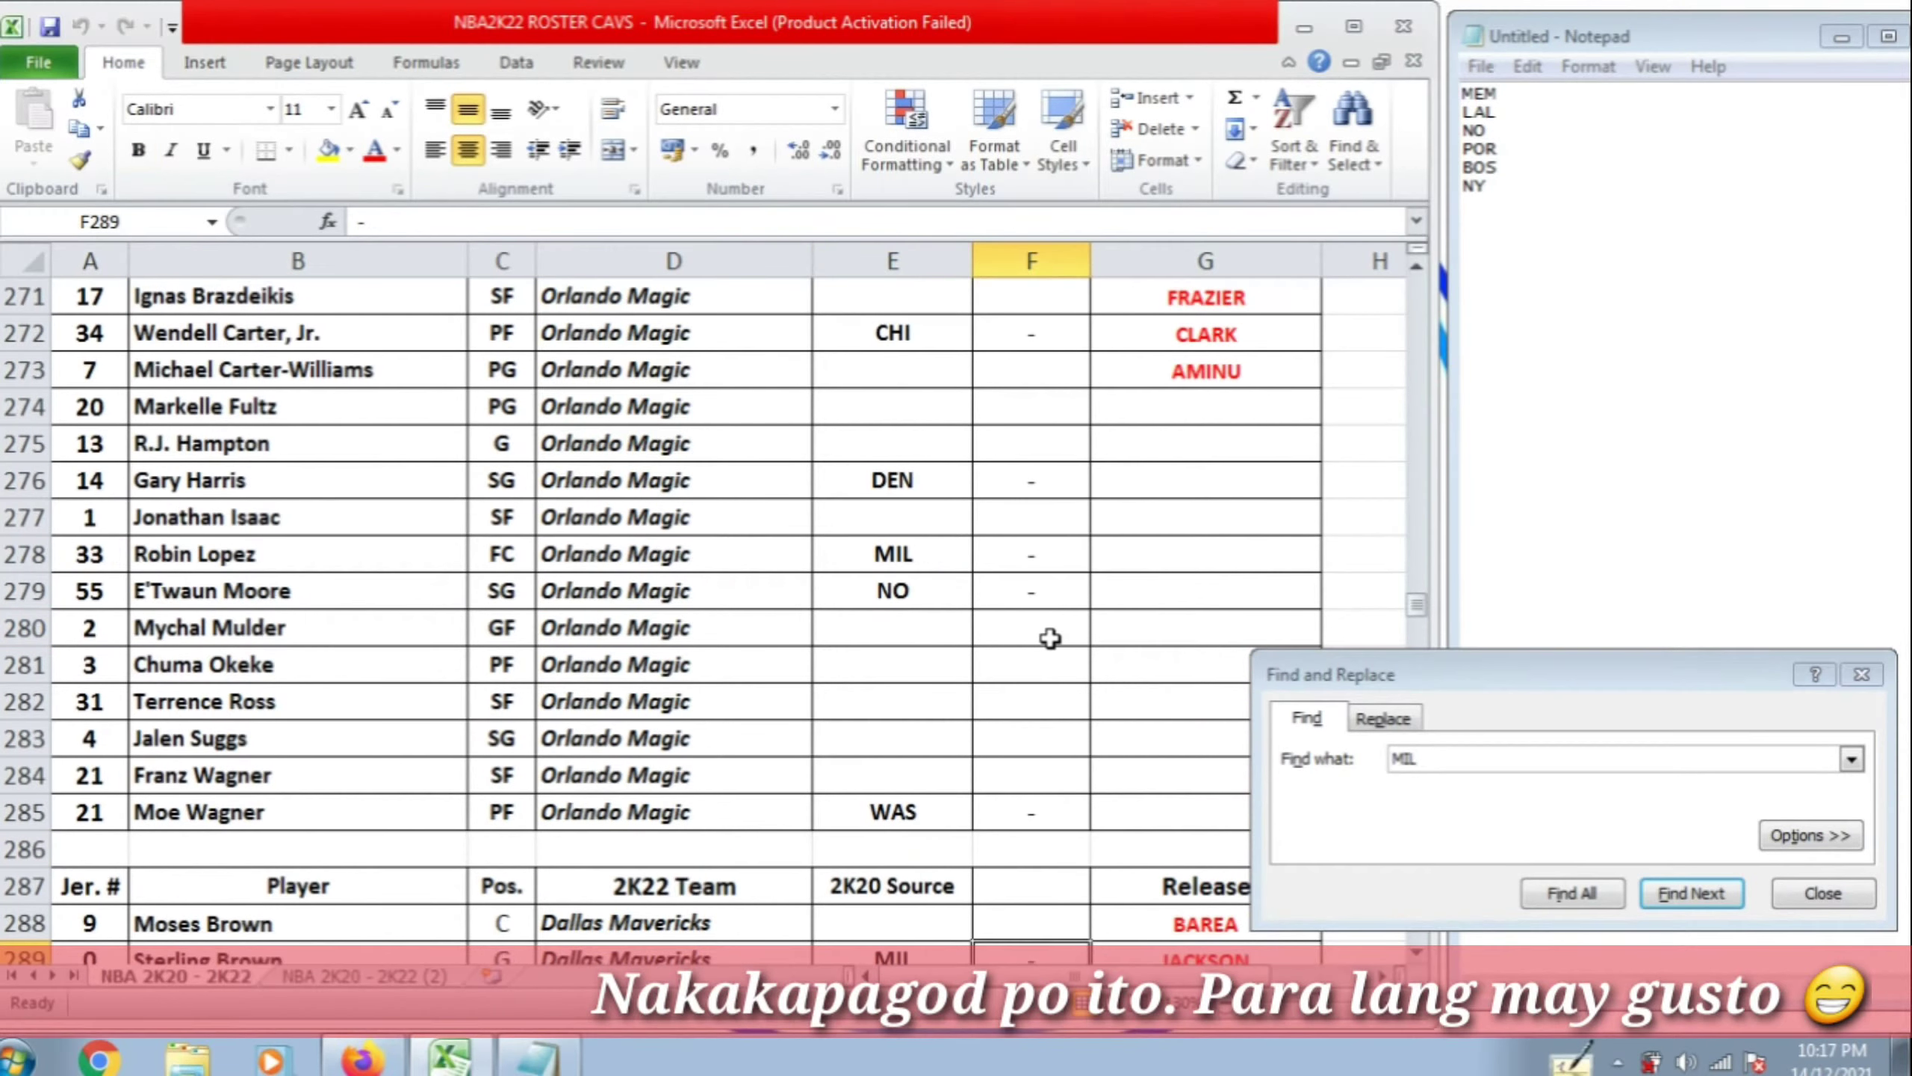
click(867, 547)
drag(82, 553, 941, 554)
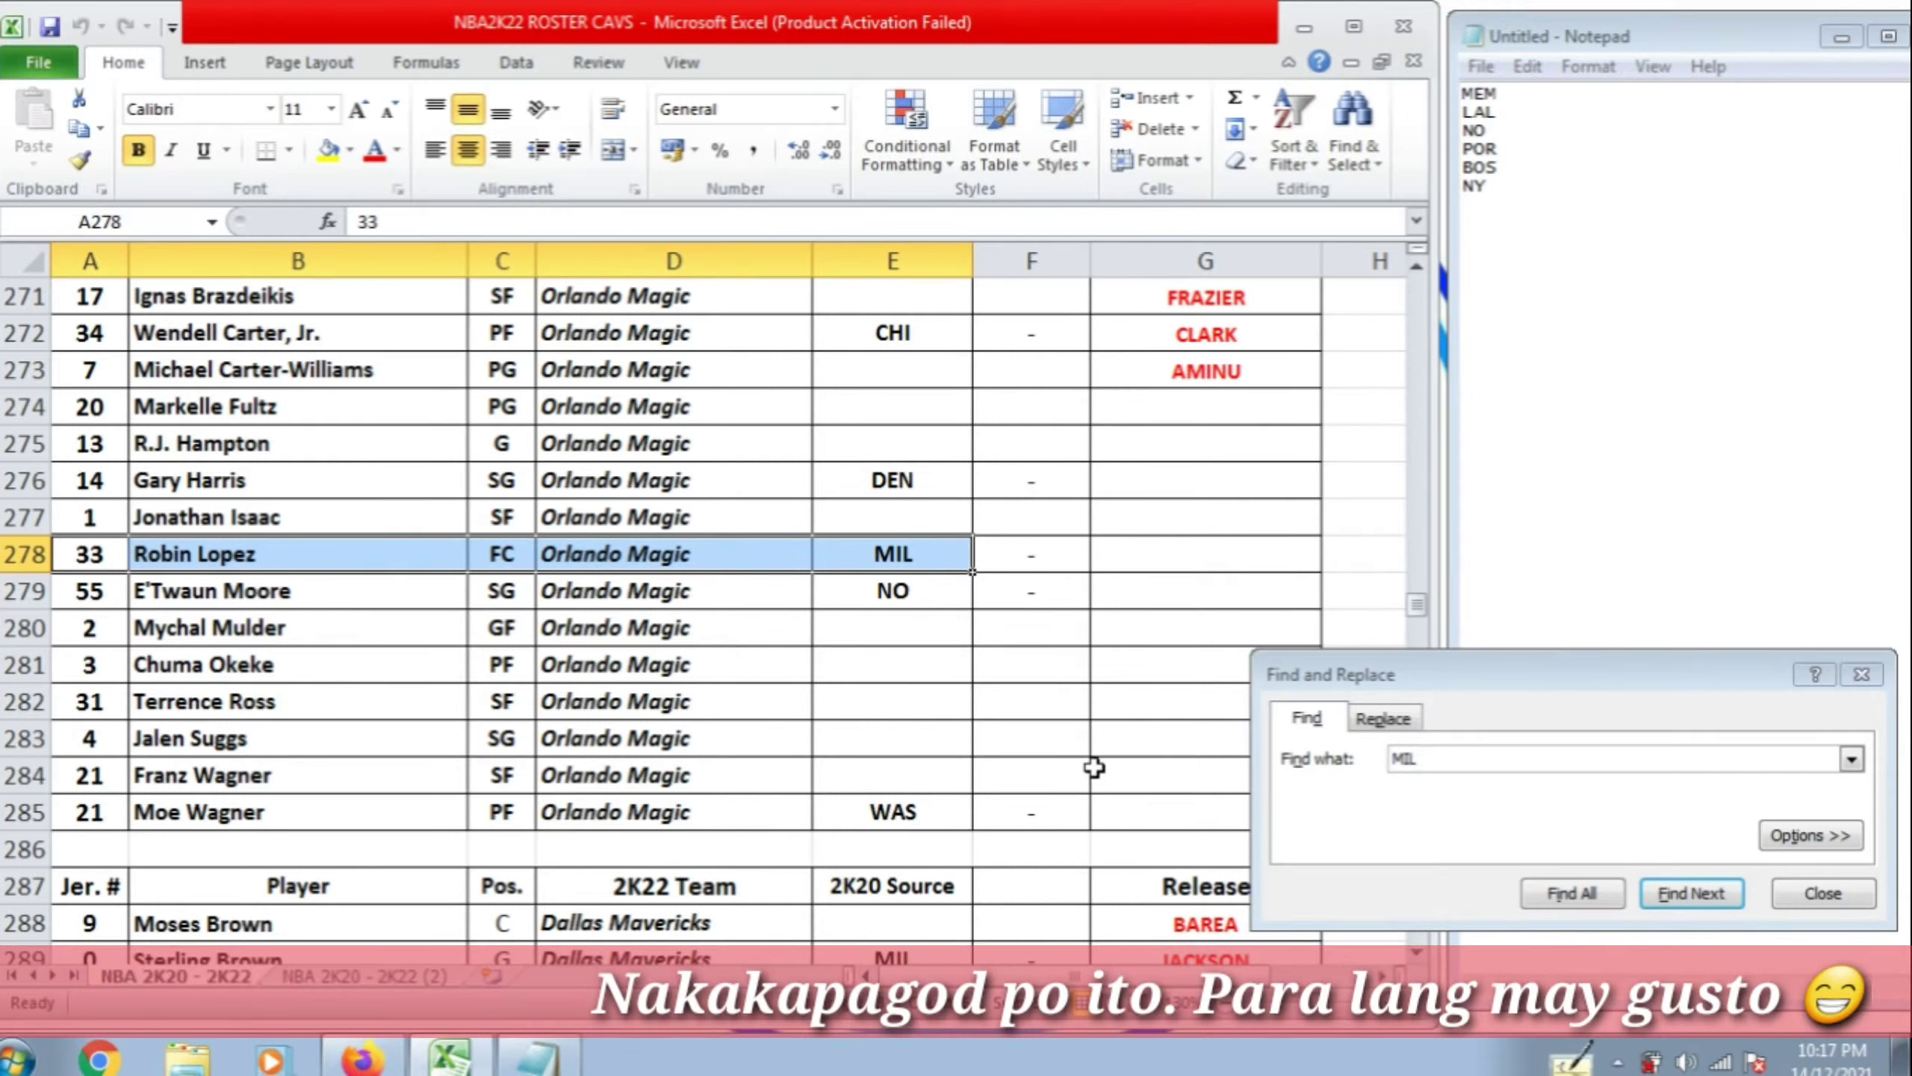
Highlight the team list in Notepad, and back in the roster highlight Sterling Brown's row in the Dallas Mavericks table
drag(1536, 210, 1449, 84)
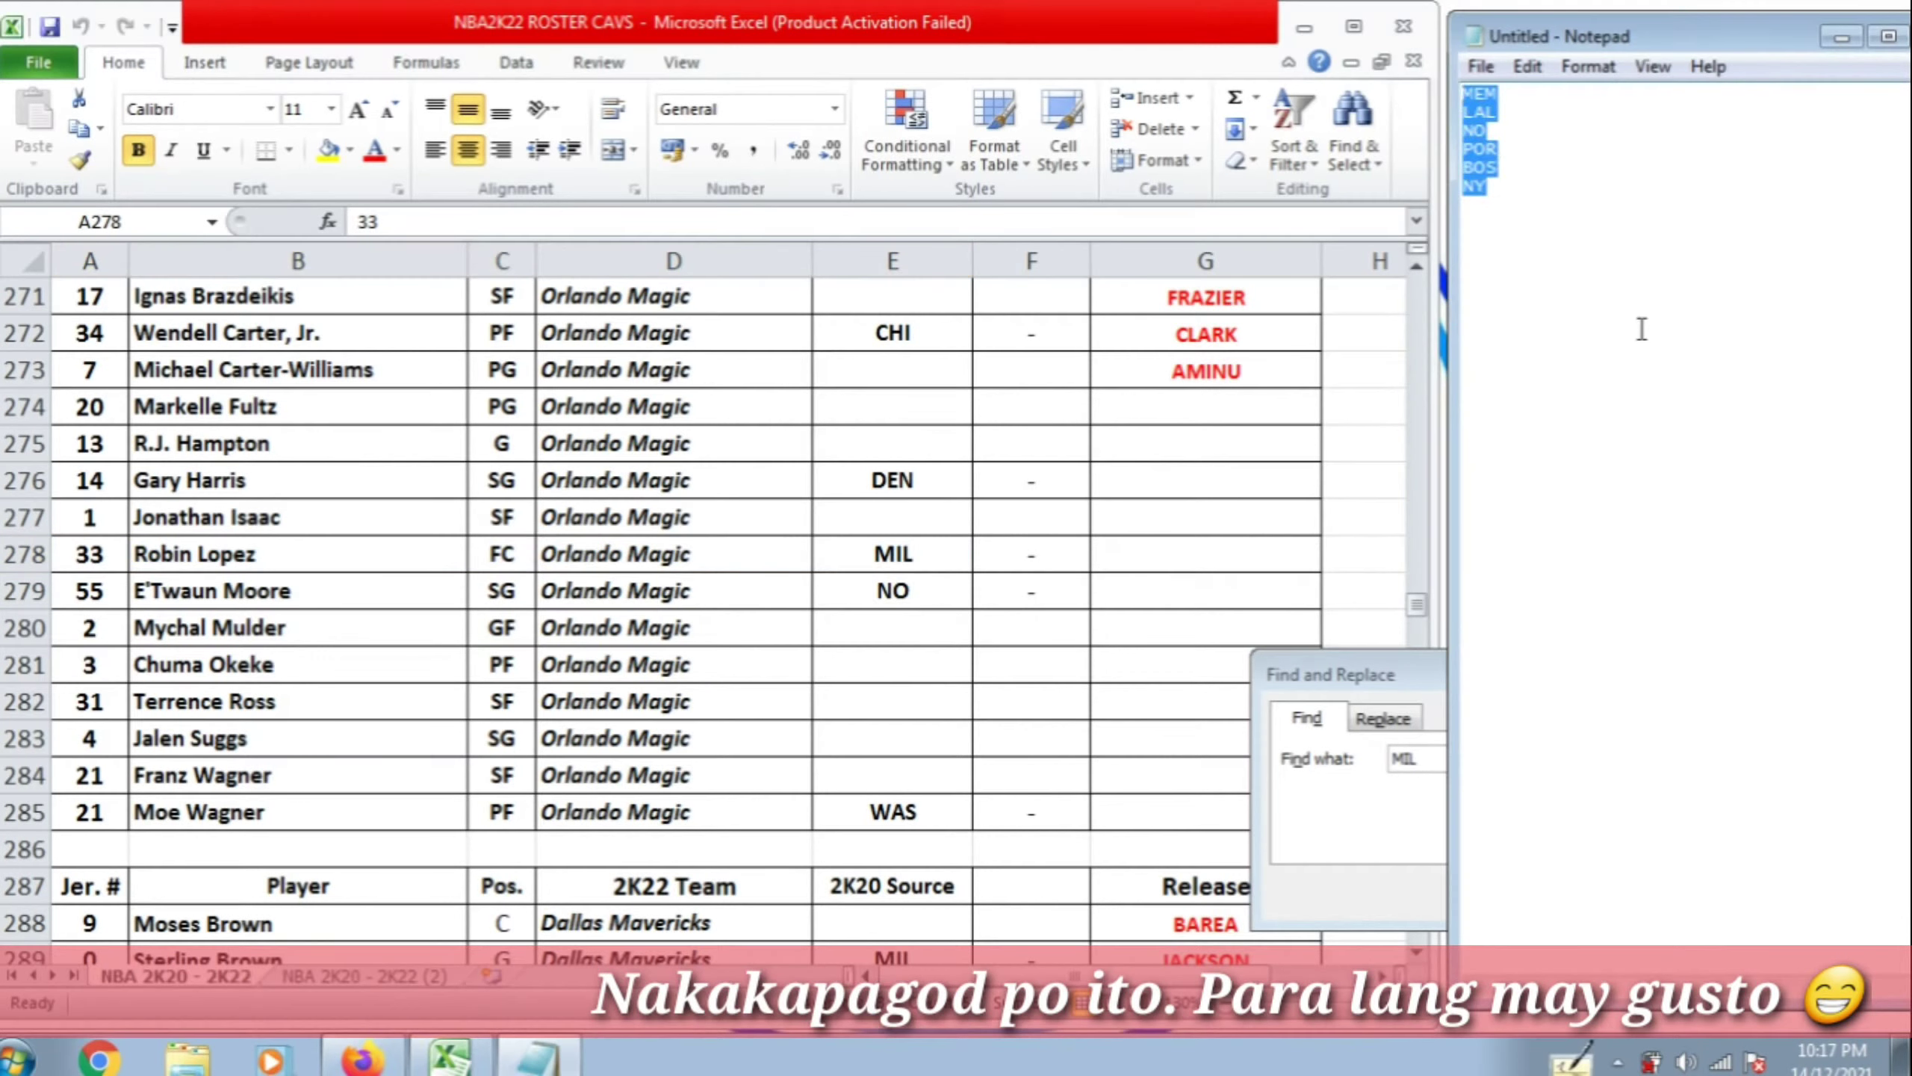
key(alt+Tab)
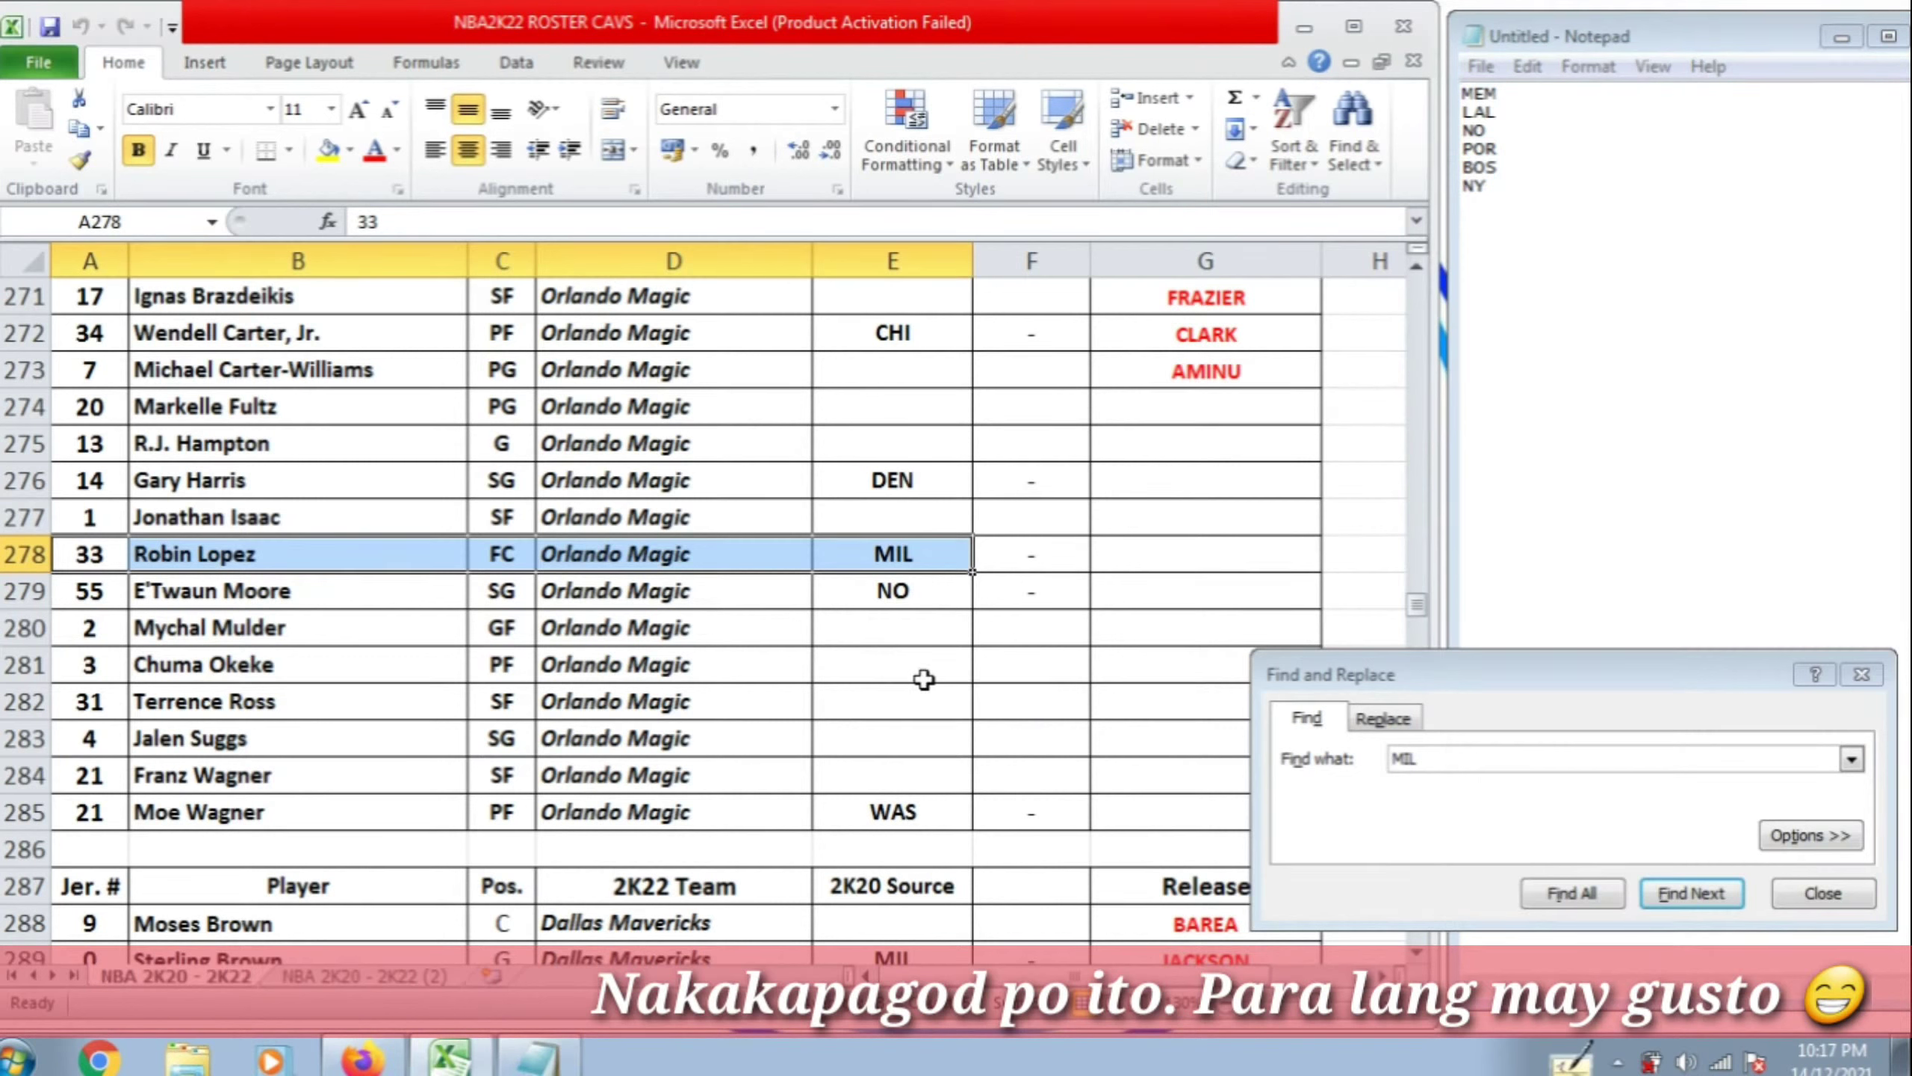
scroll(907, 652, down, 1)
scroll(907, 652, down, 2)
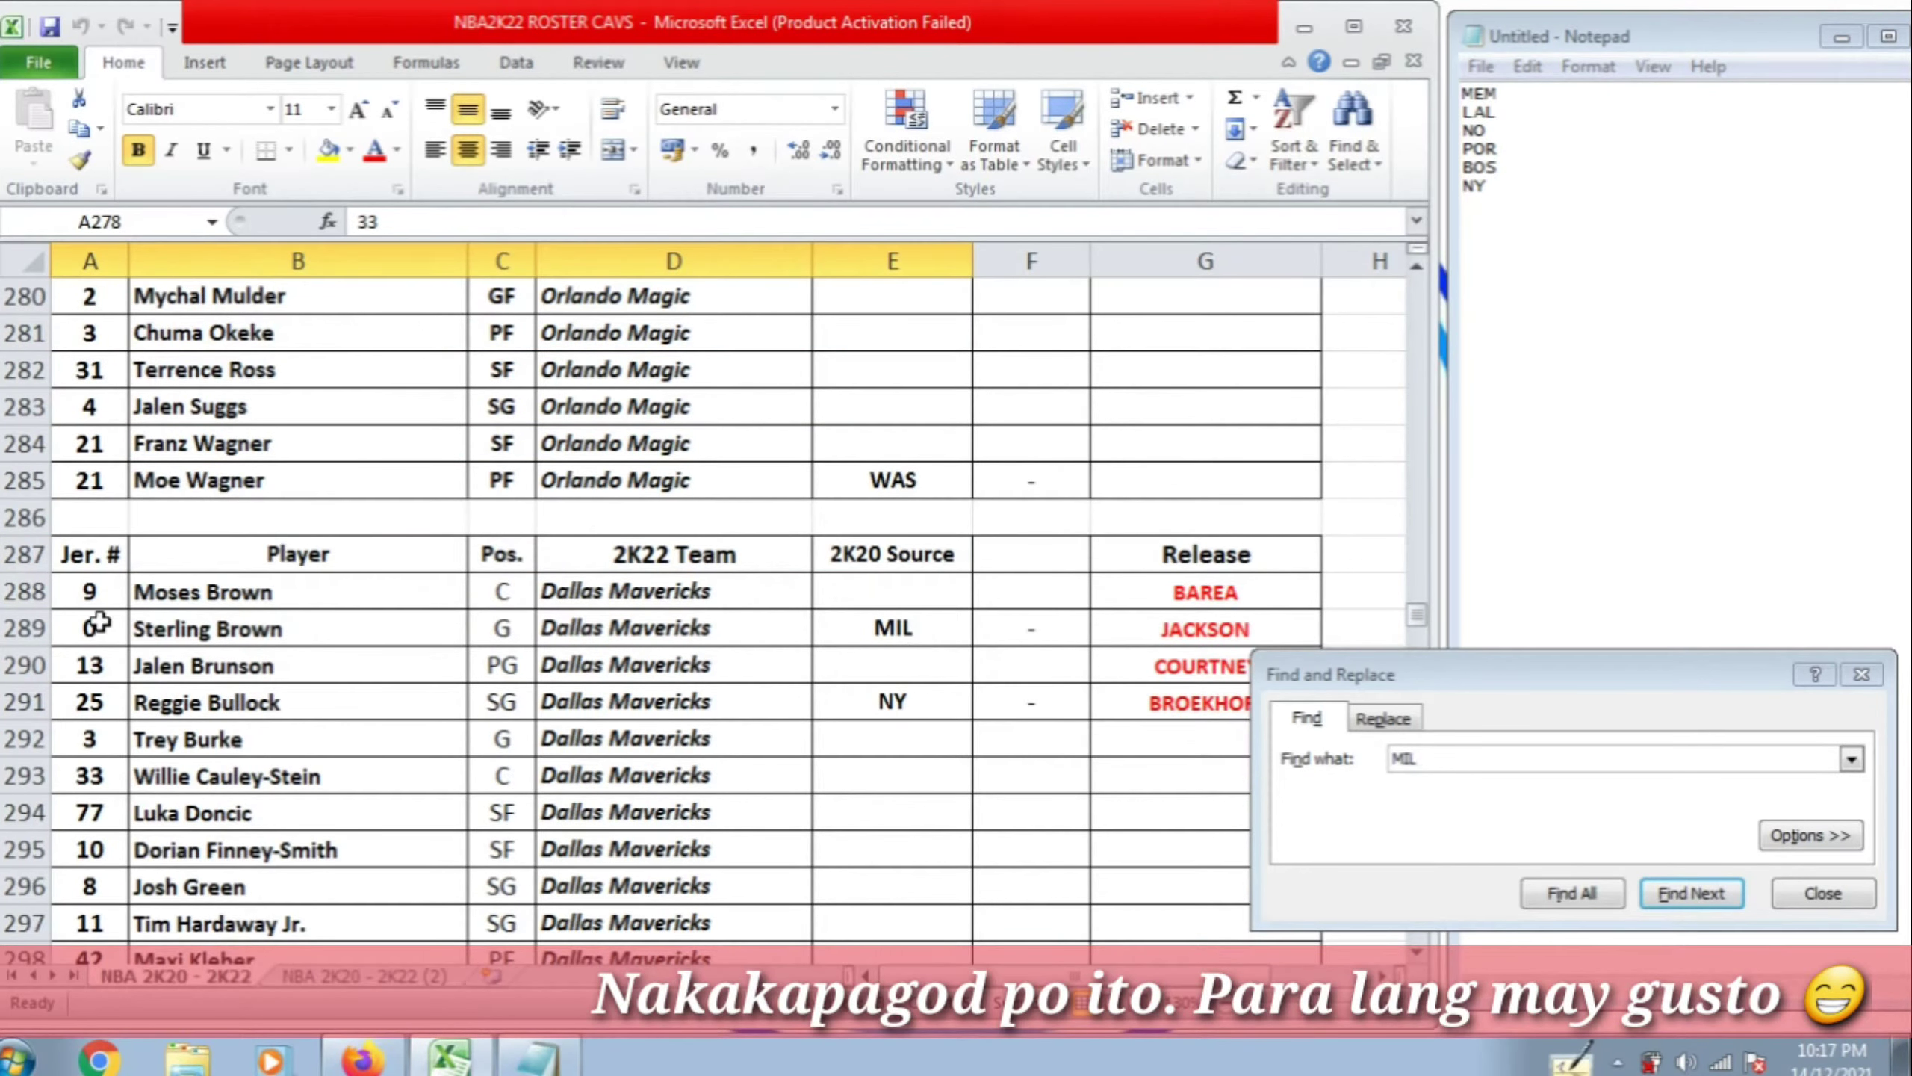
drag(90, 628, 821, 621)
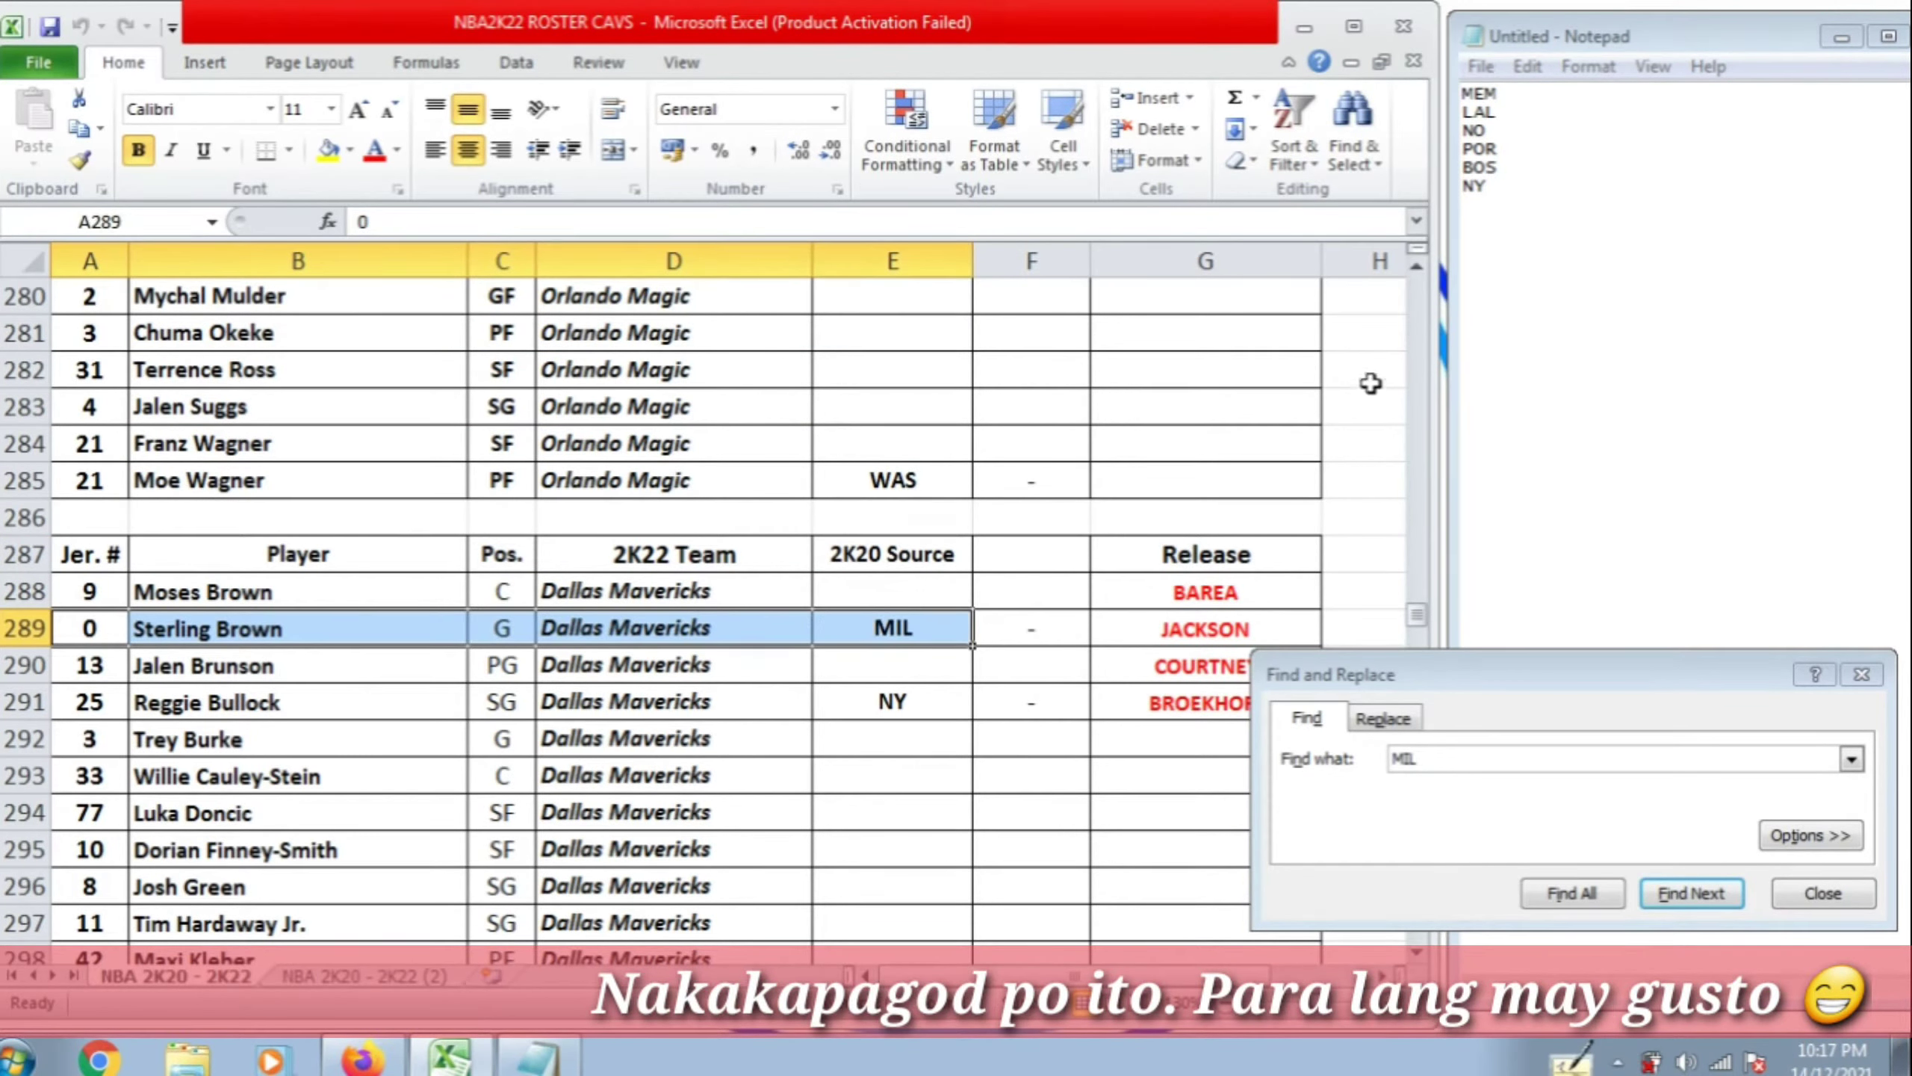
Step through the remaining MIL matches after the Mavericks table until the search wraps around to the Milwaukee Bucks rows
click(1452, 758)
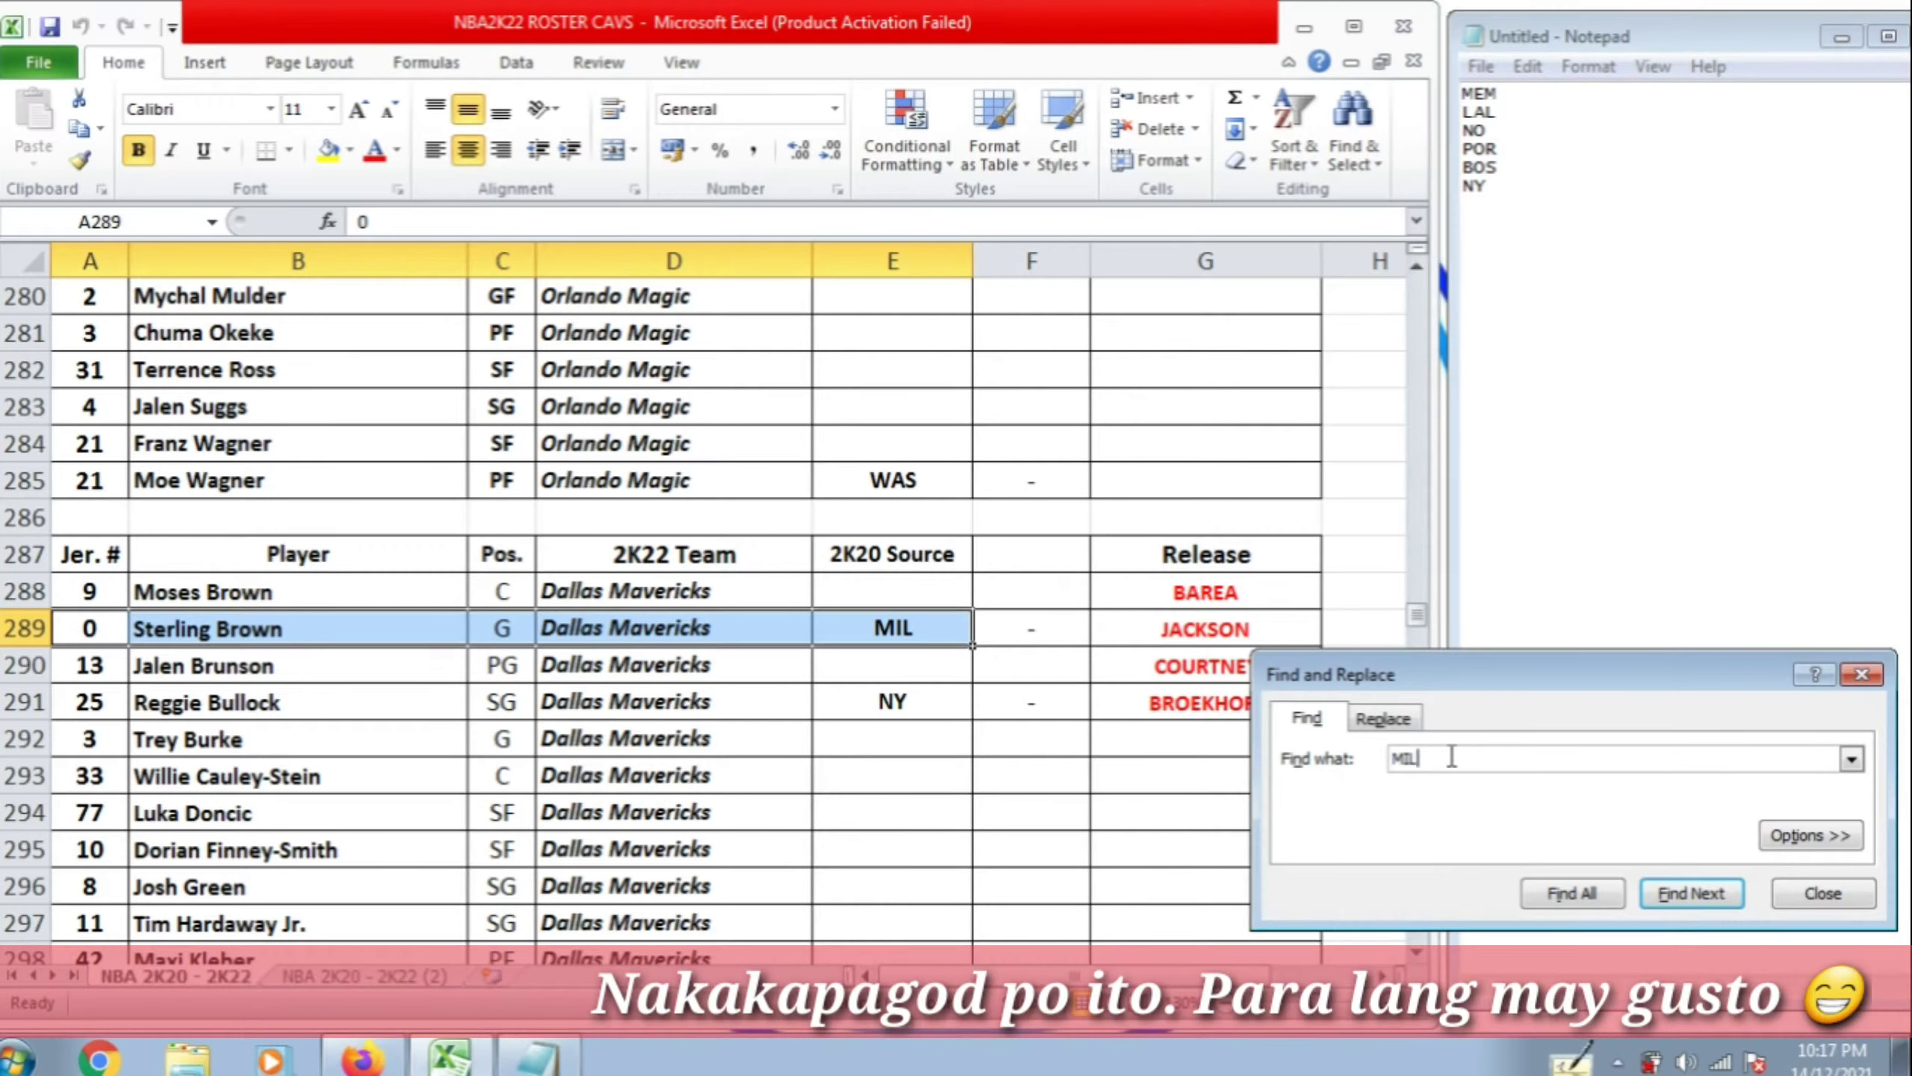
click(1018, 624)
click(1481, 757)
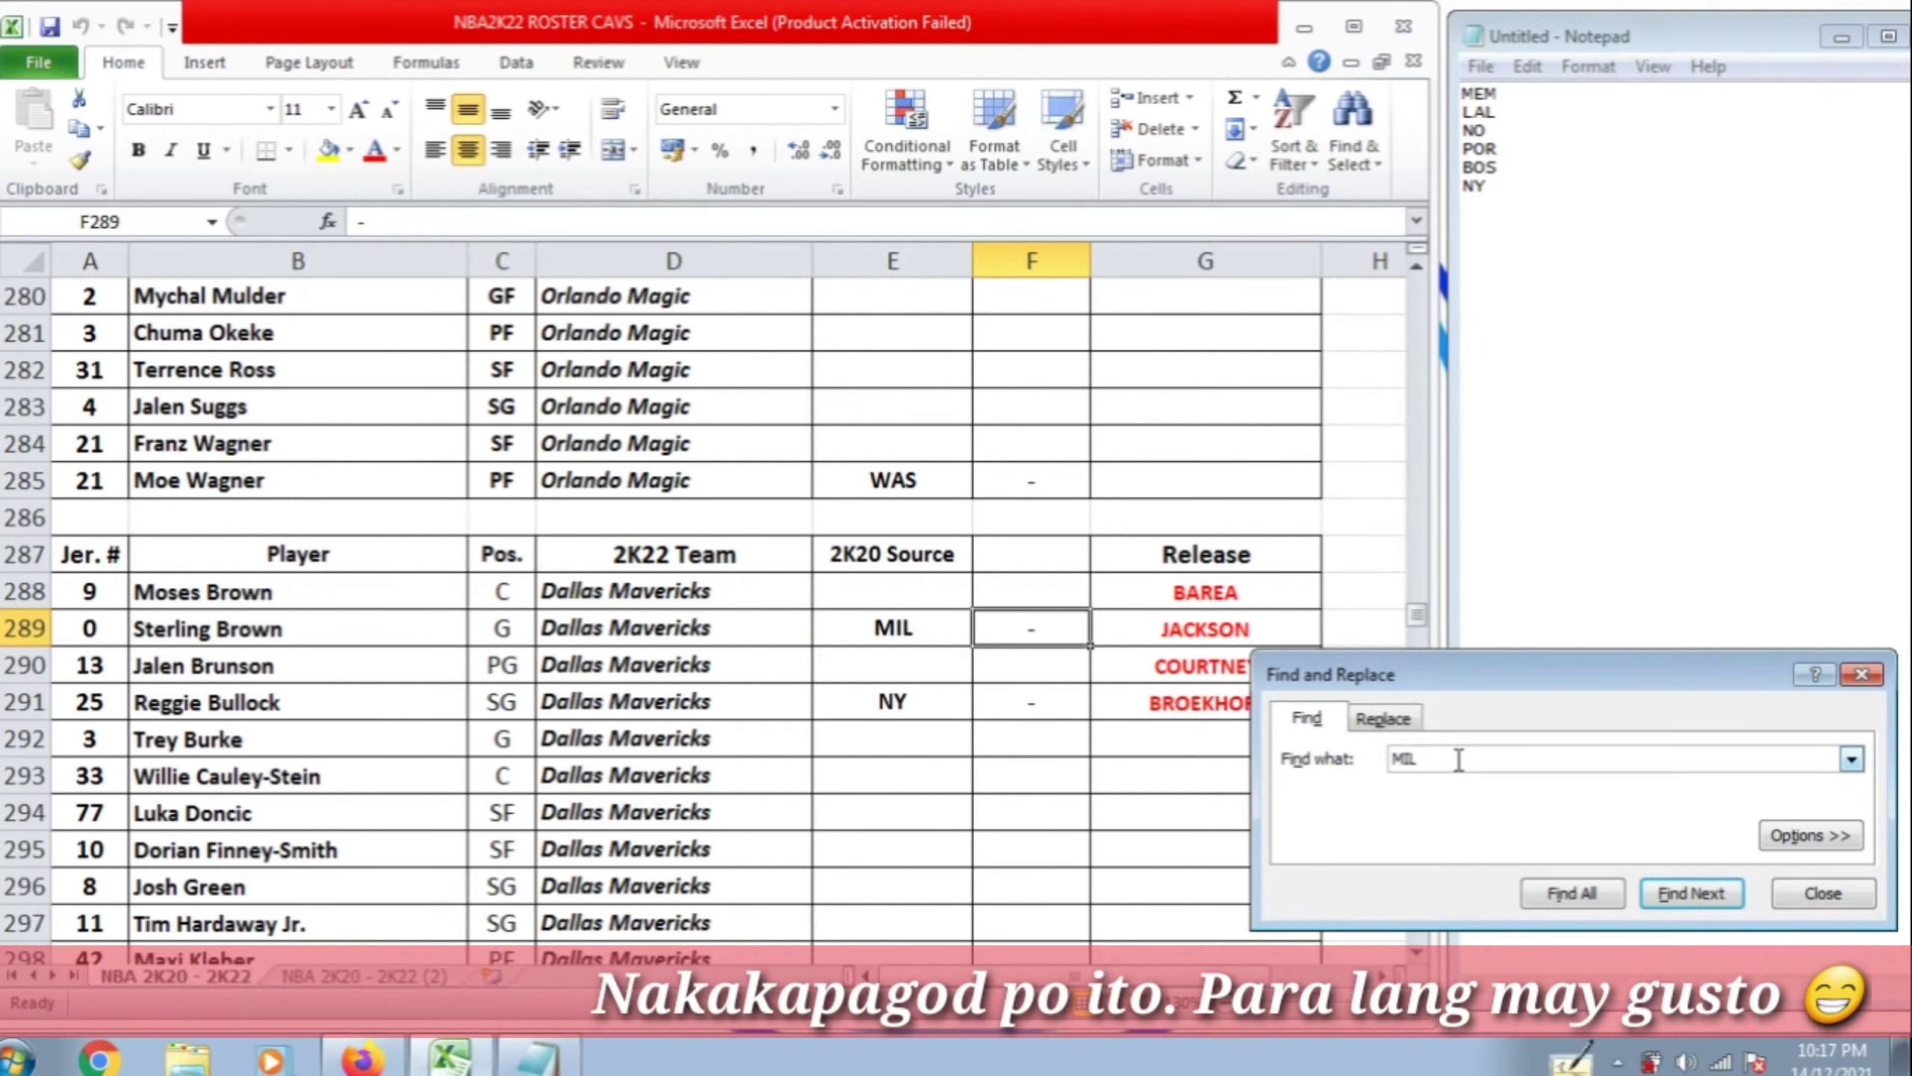
key(Return)
key(Return)
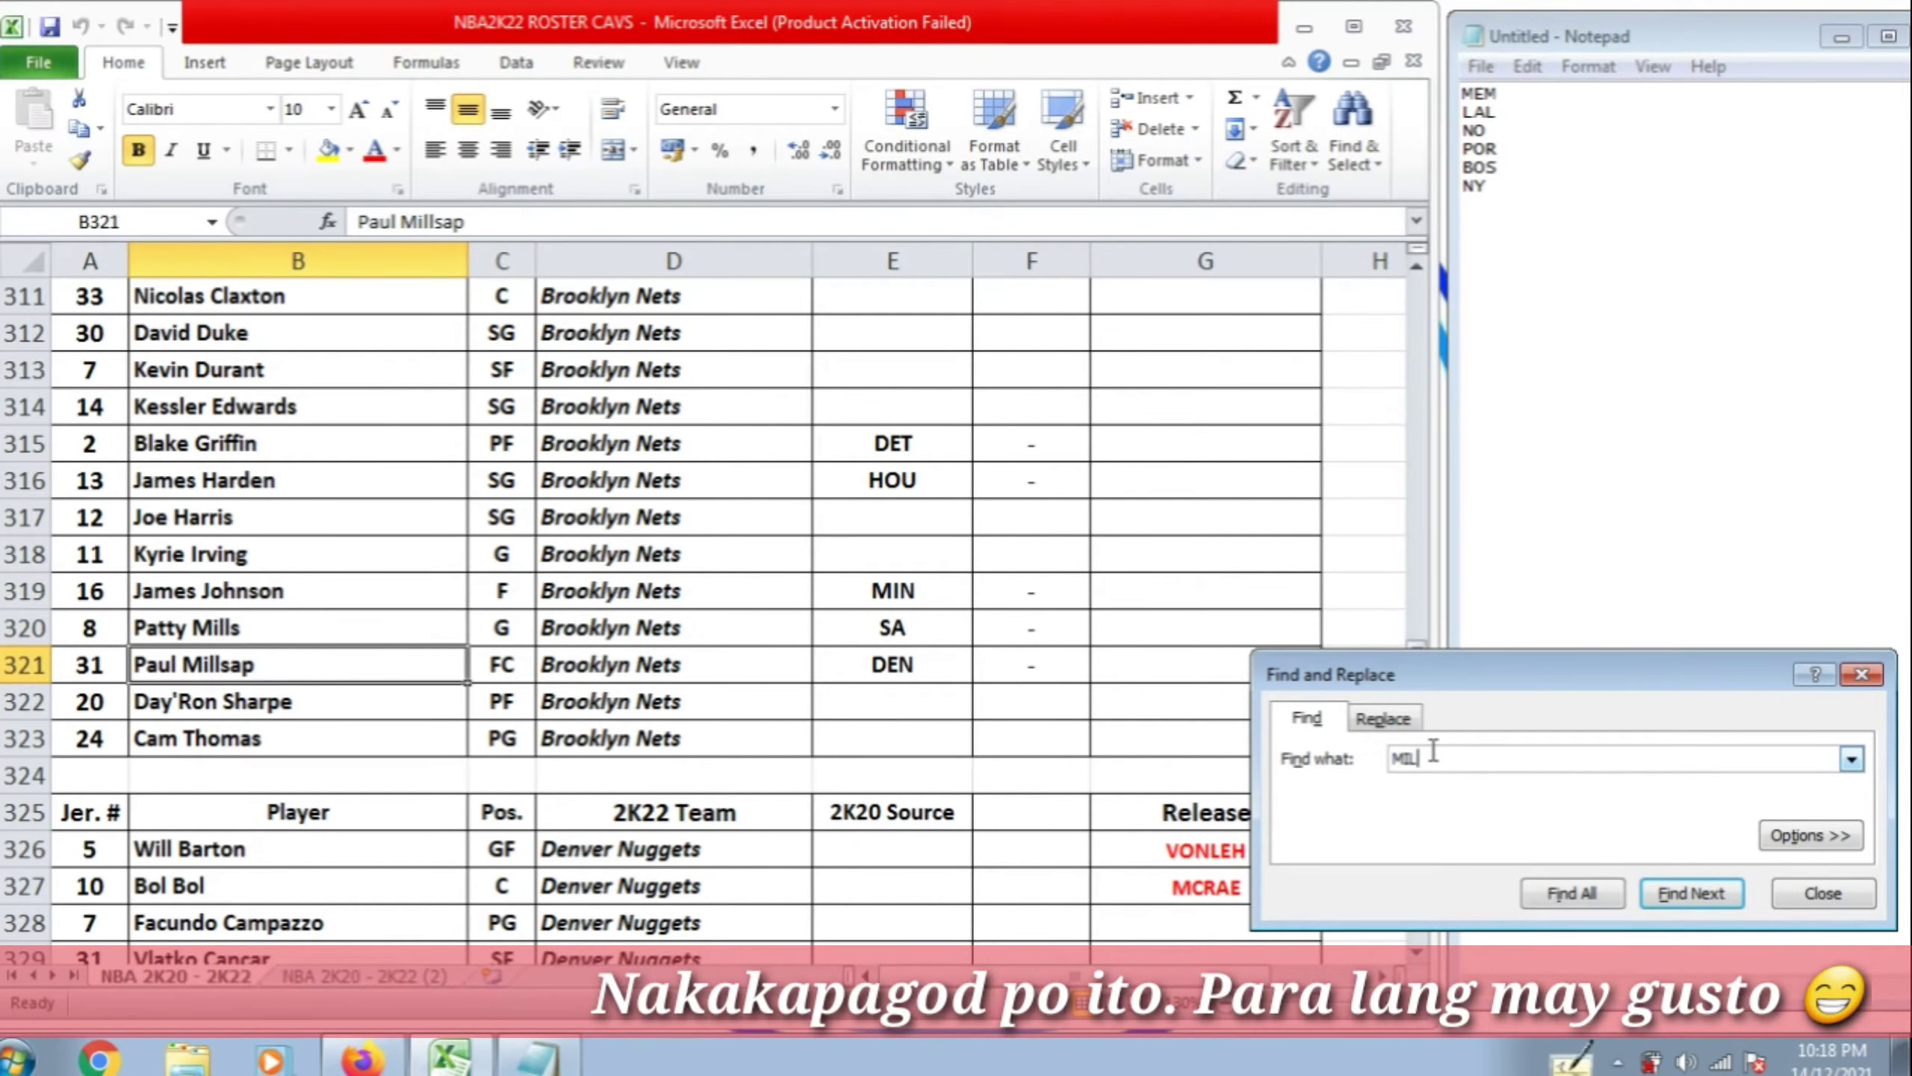
key(Return)
key(Return)
key(Return)
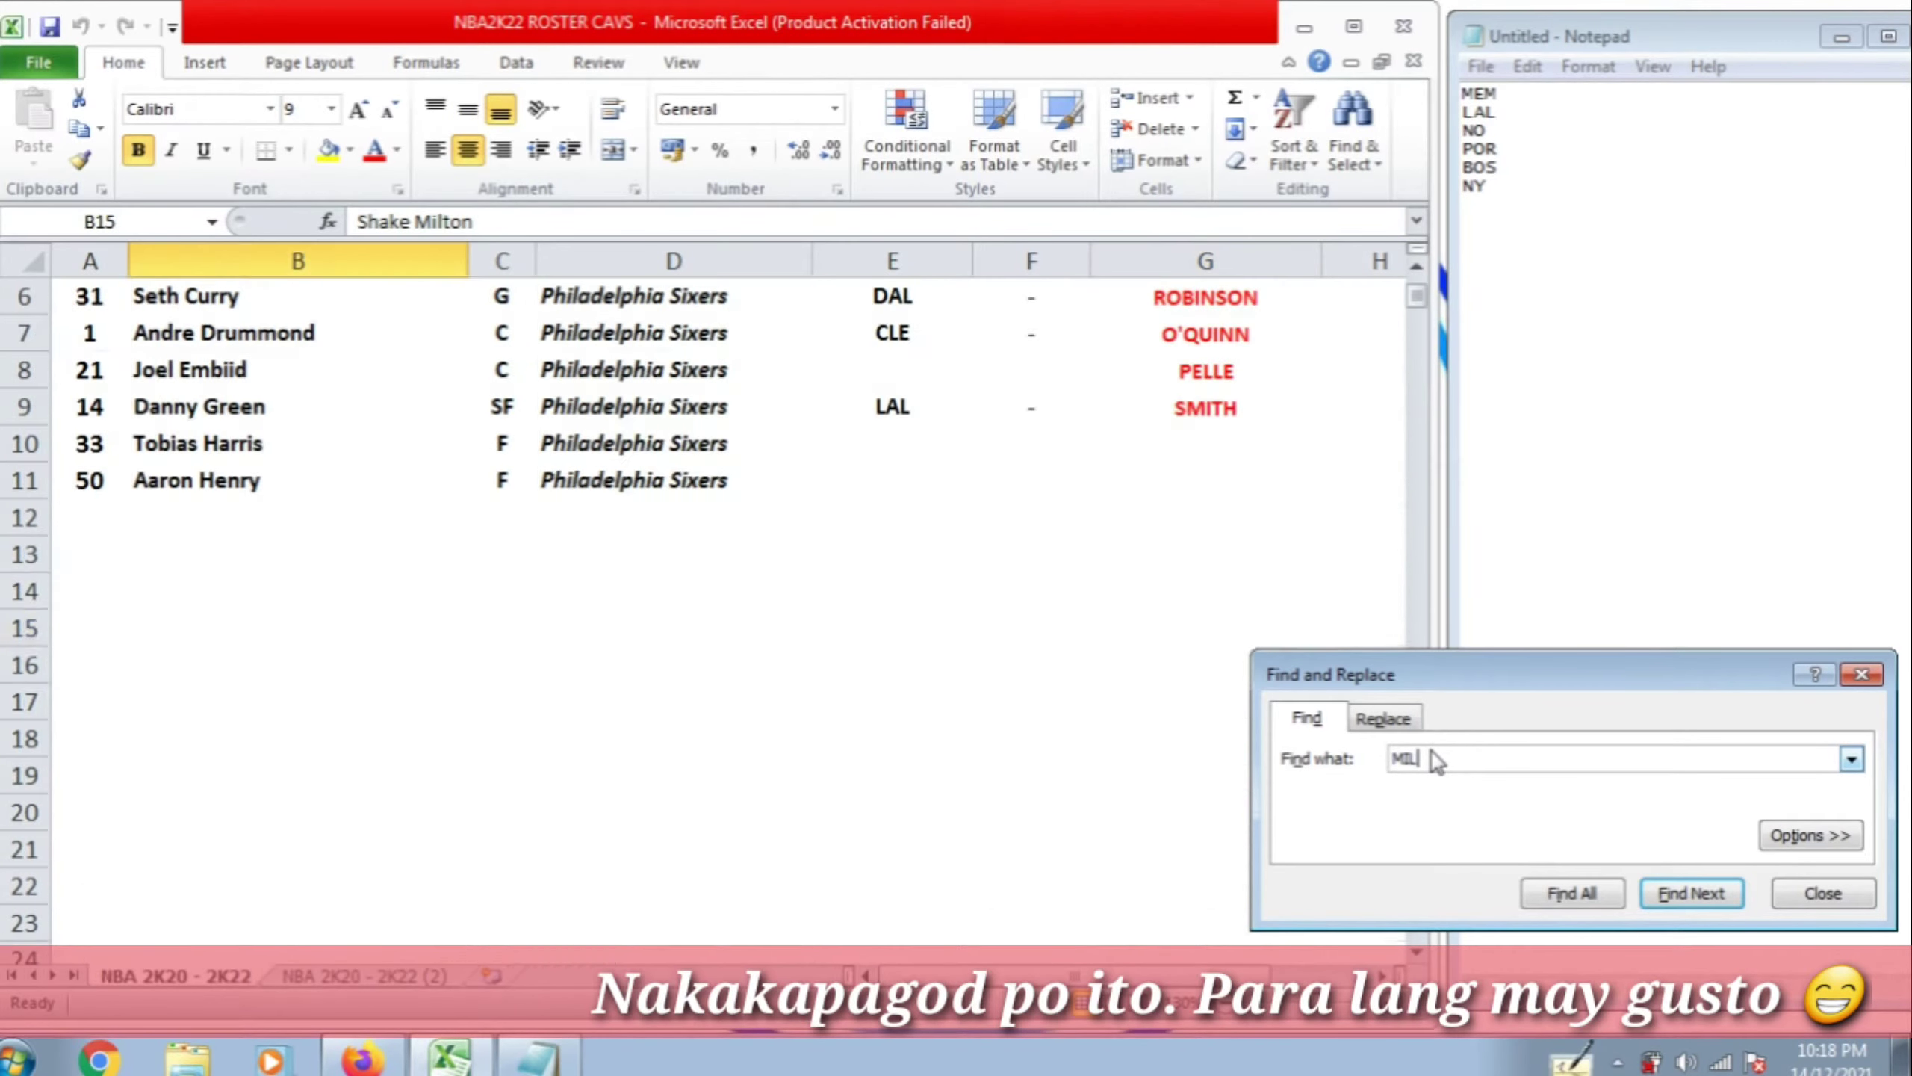
key(Return)
key(Return)
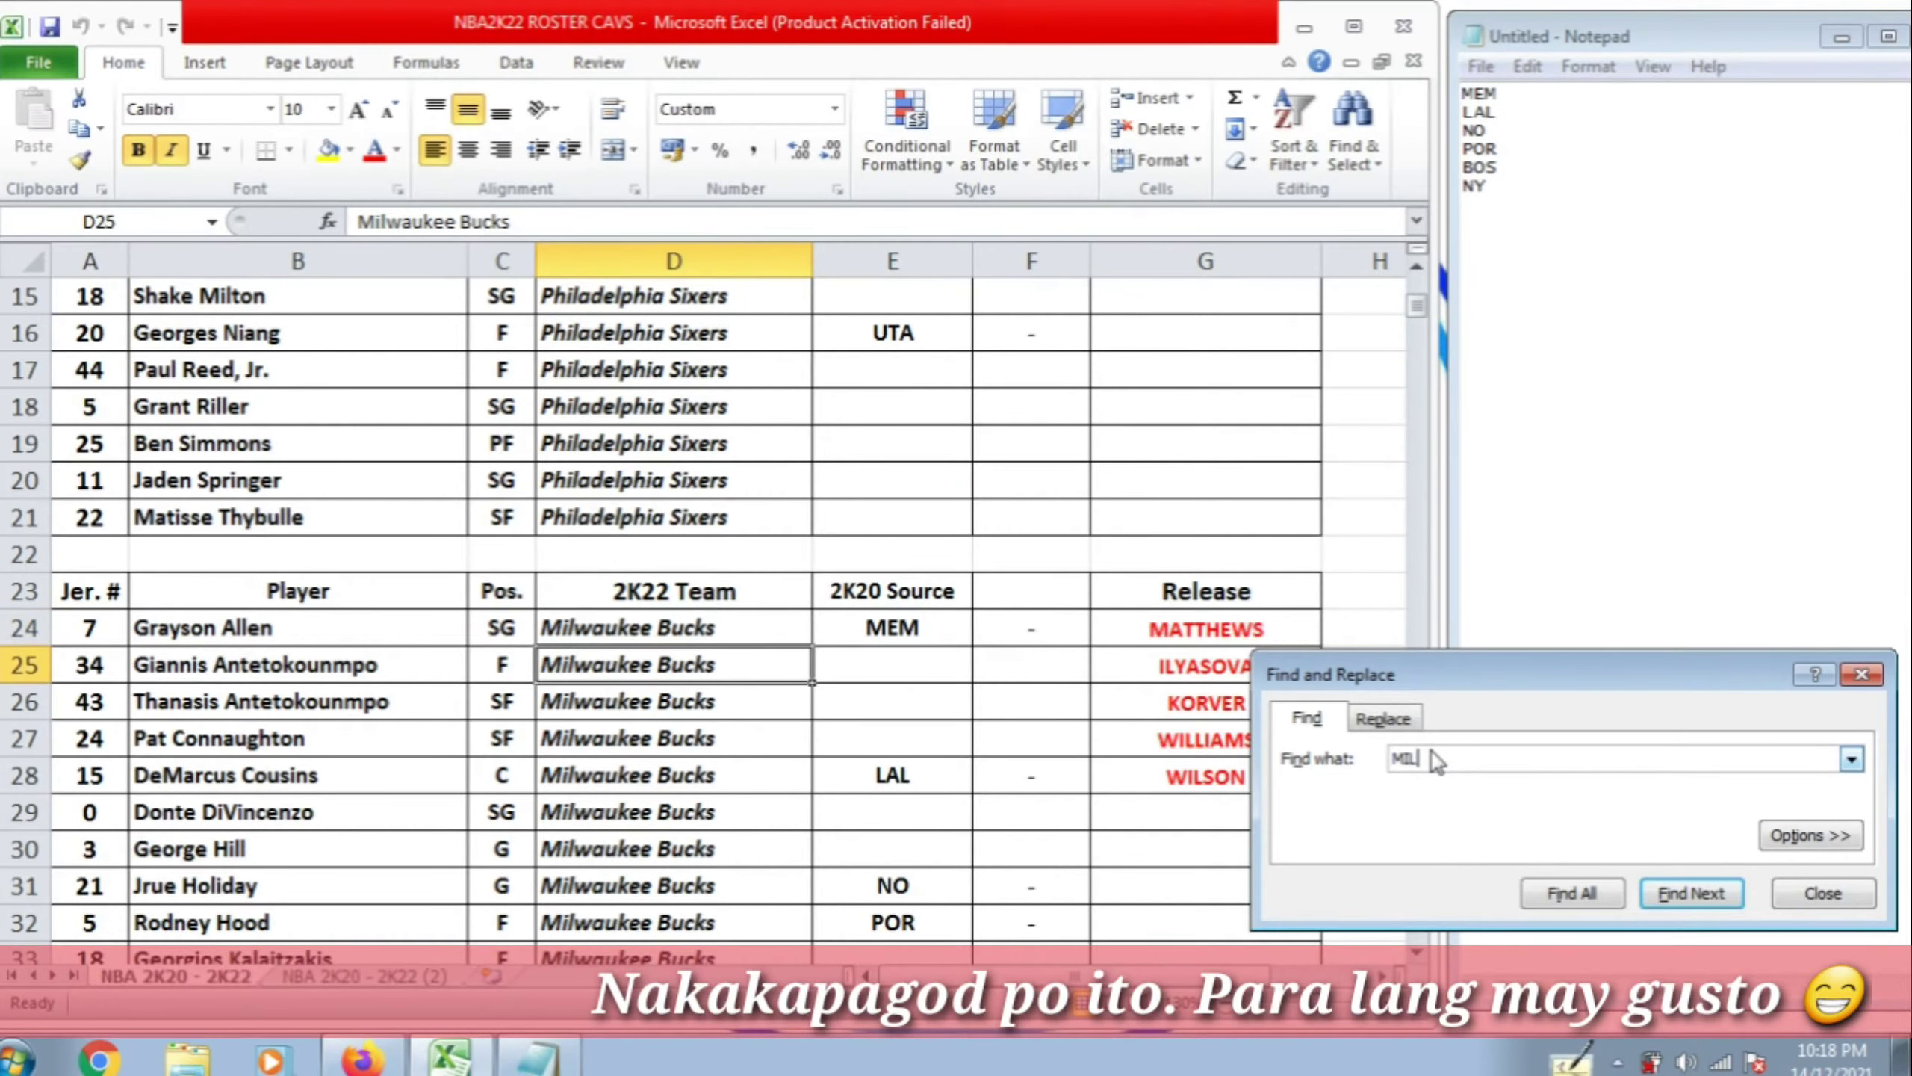
key(Return)
key(Return)
key(Return)
key(Return)
key(Return)
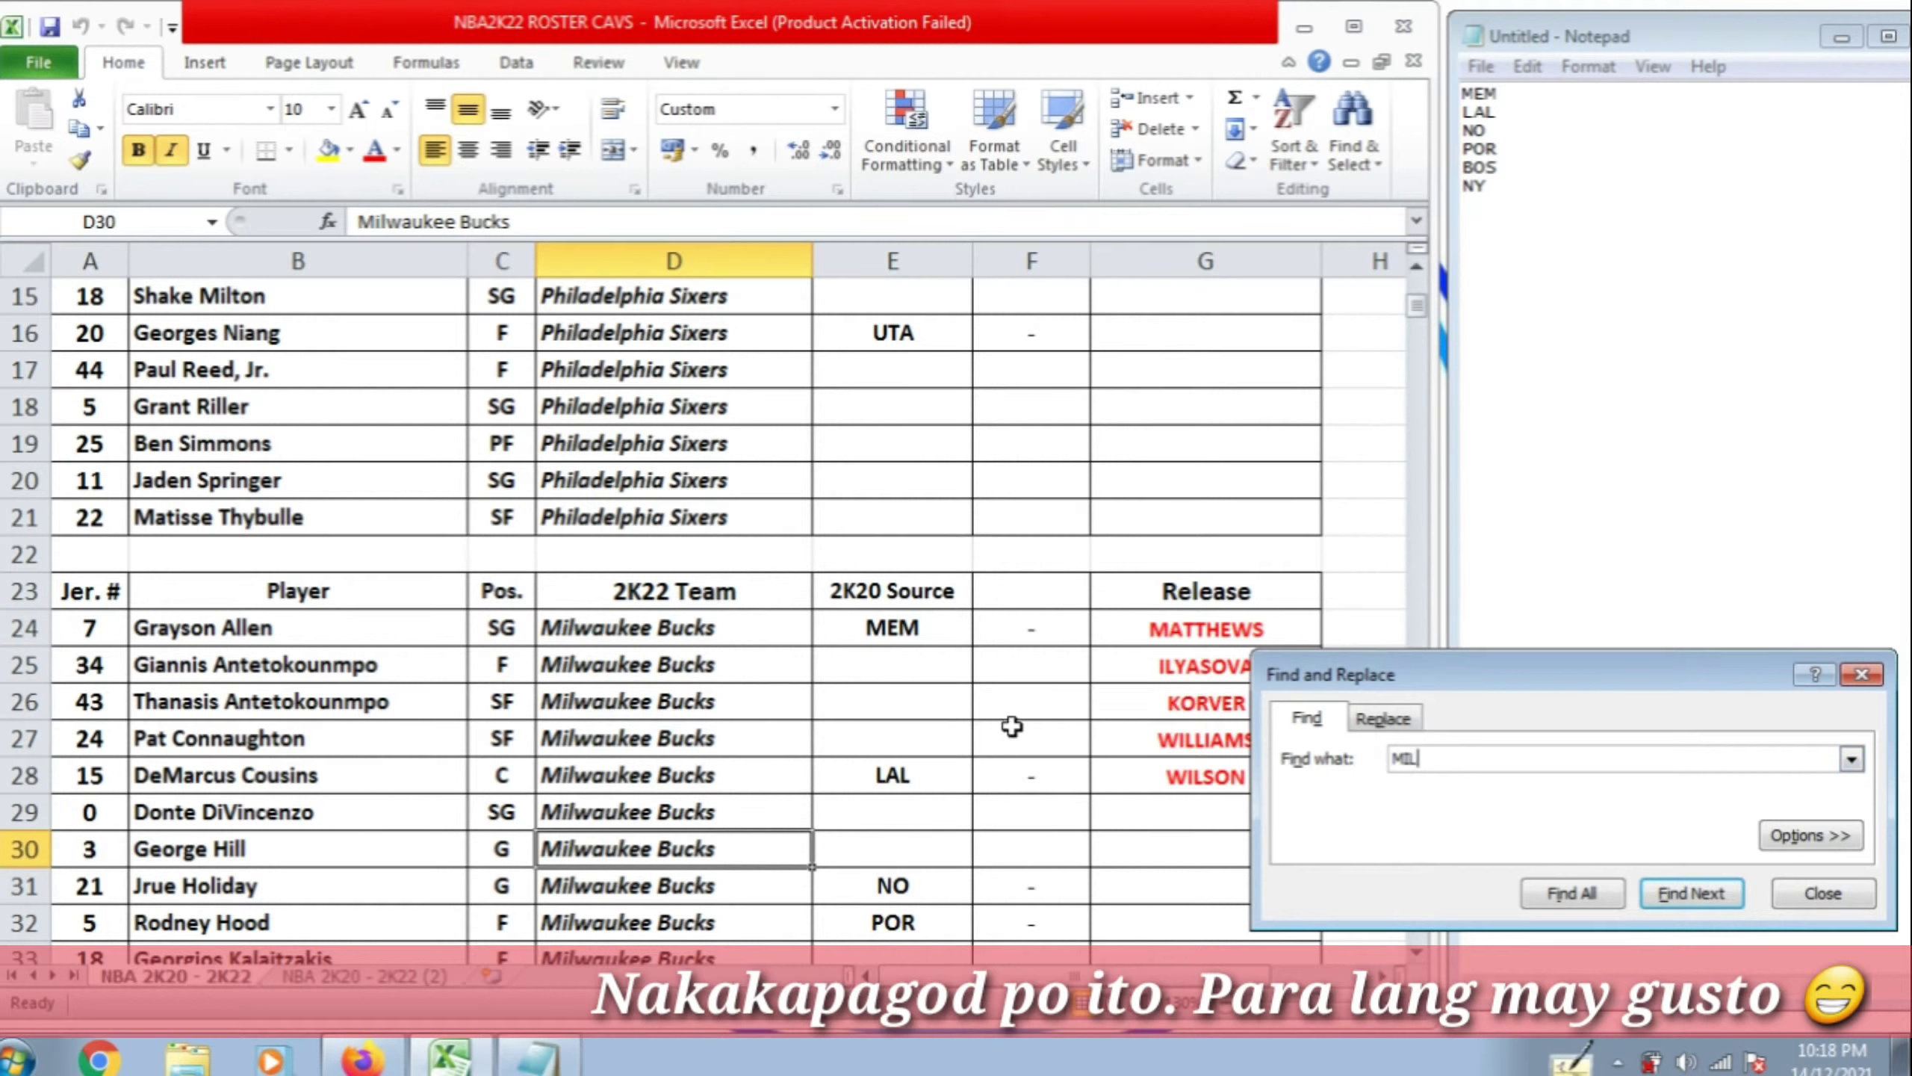
Highlight the Milwaukee Bucks' 2K20 source cells from MEM to NO and their release names from MATTHEWS to WILSON for review
click(877, 702)
scroll(893, 648, down, 2)
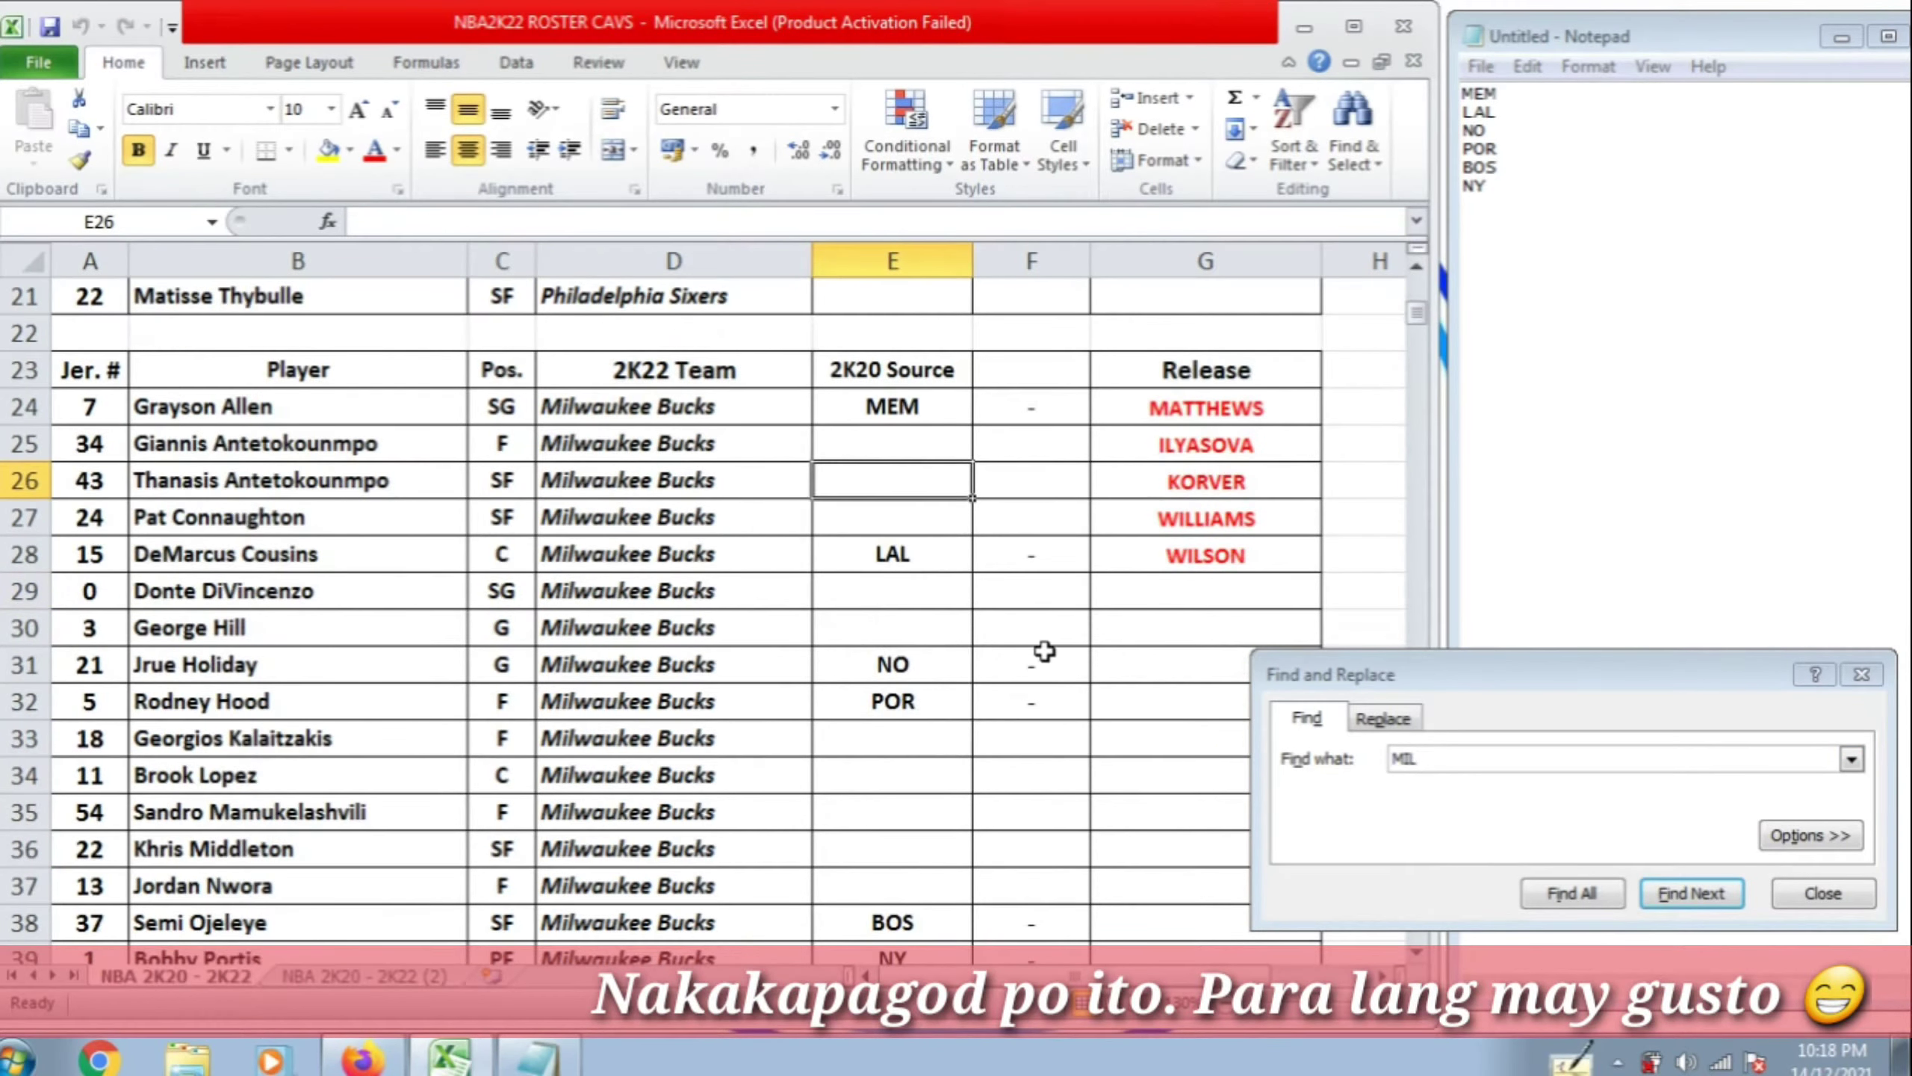
drag(937, 406, 946, 655)
scroll(932, 720, down, 1)
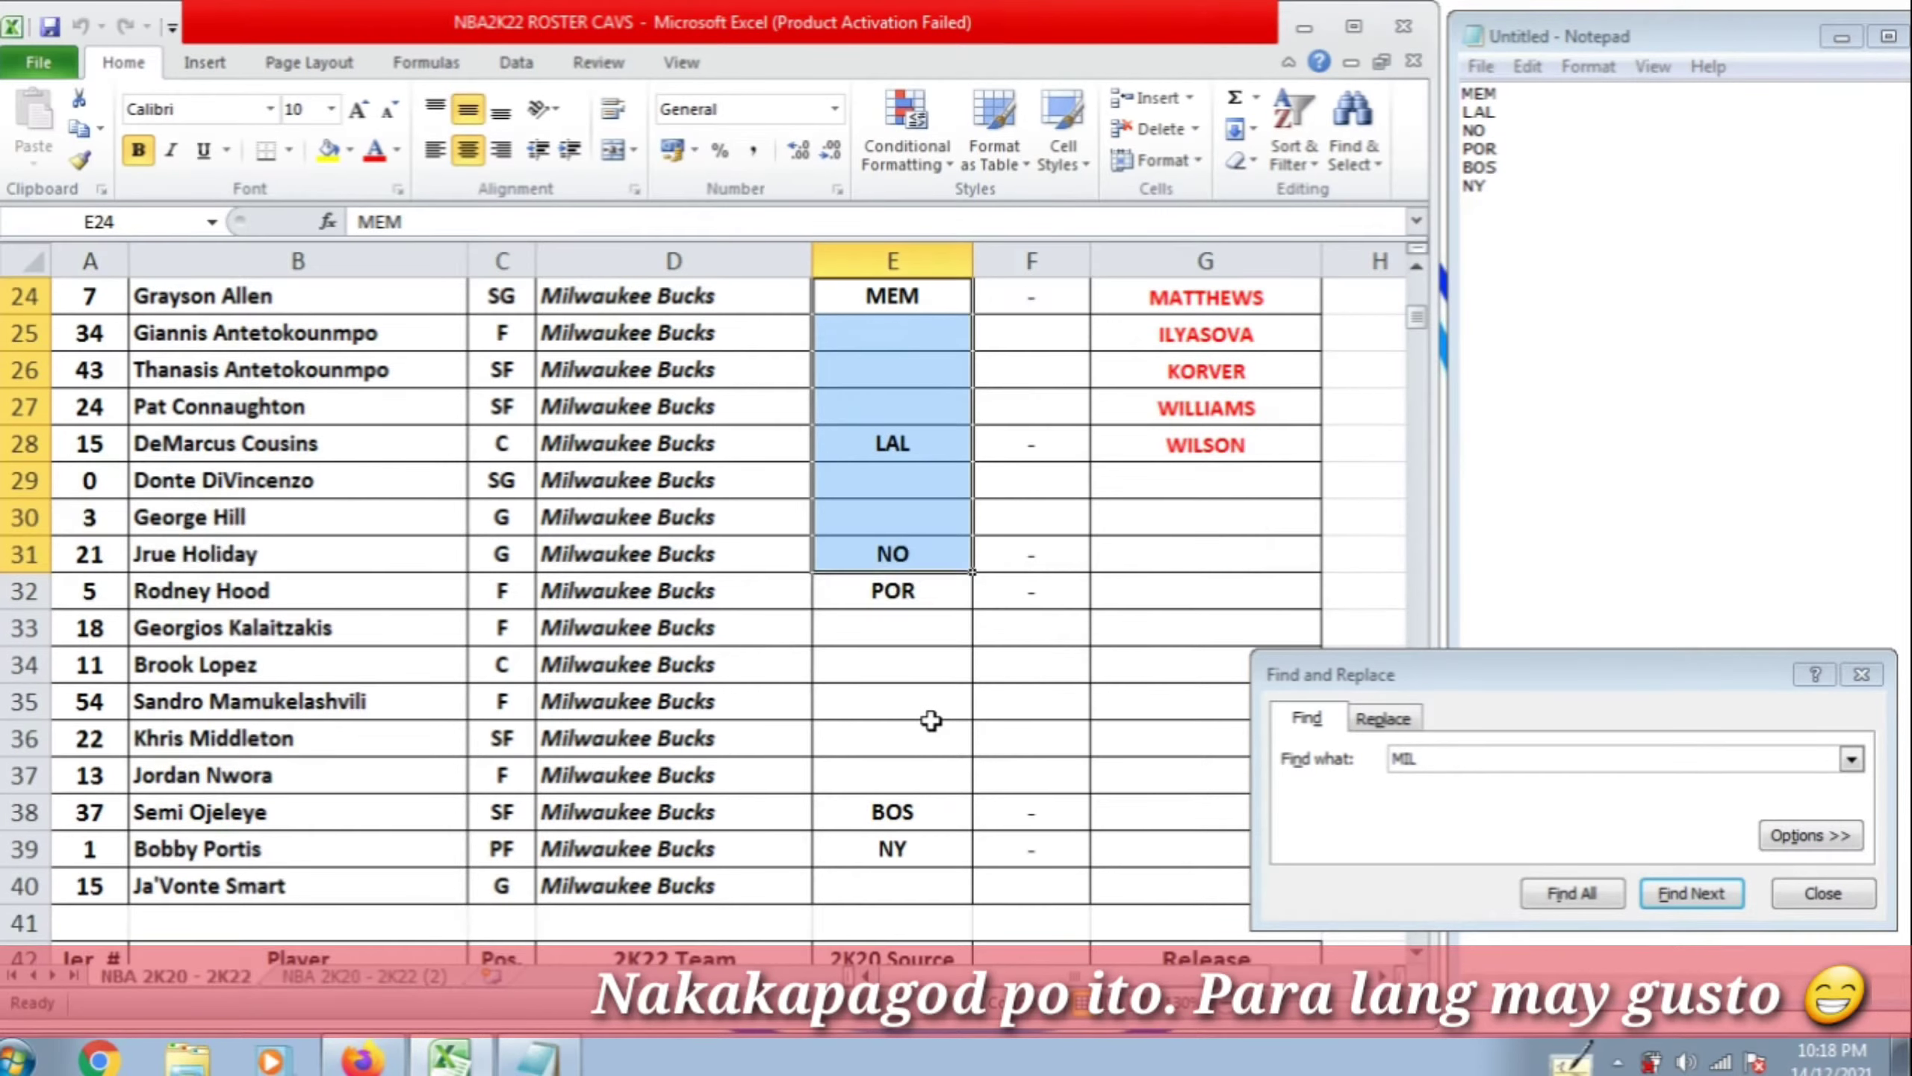
drag(1246, 309, 1205, 494)
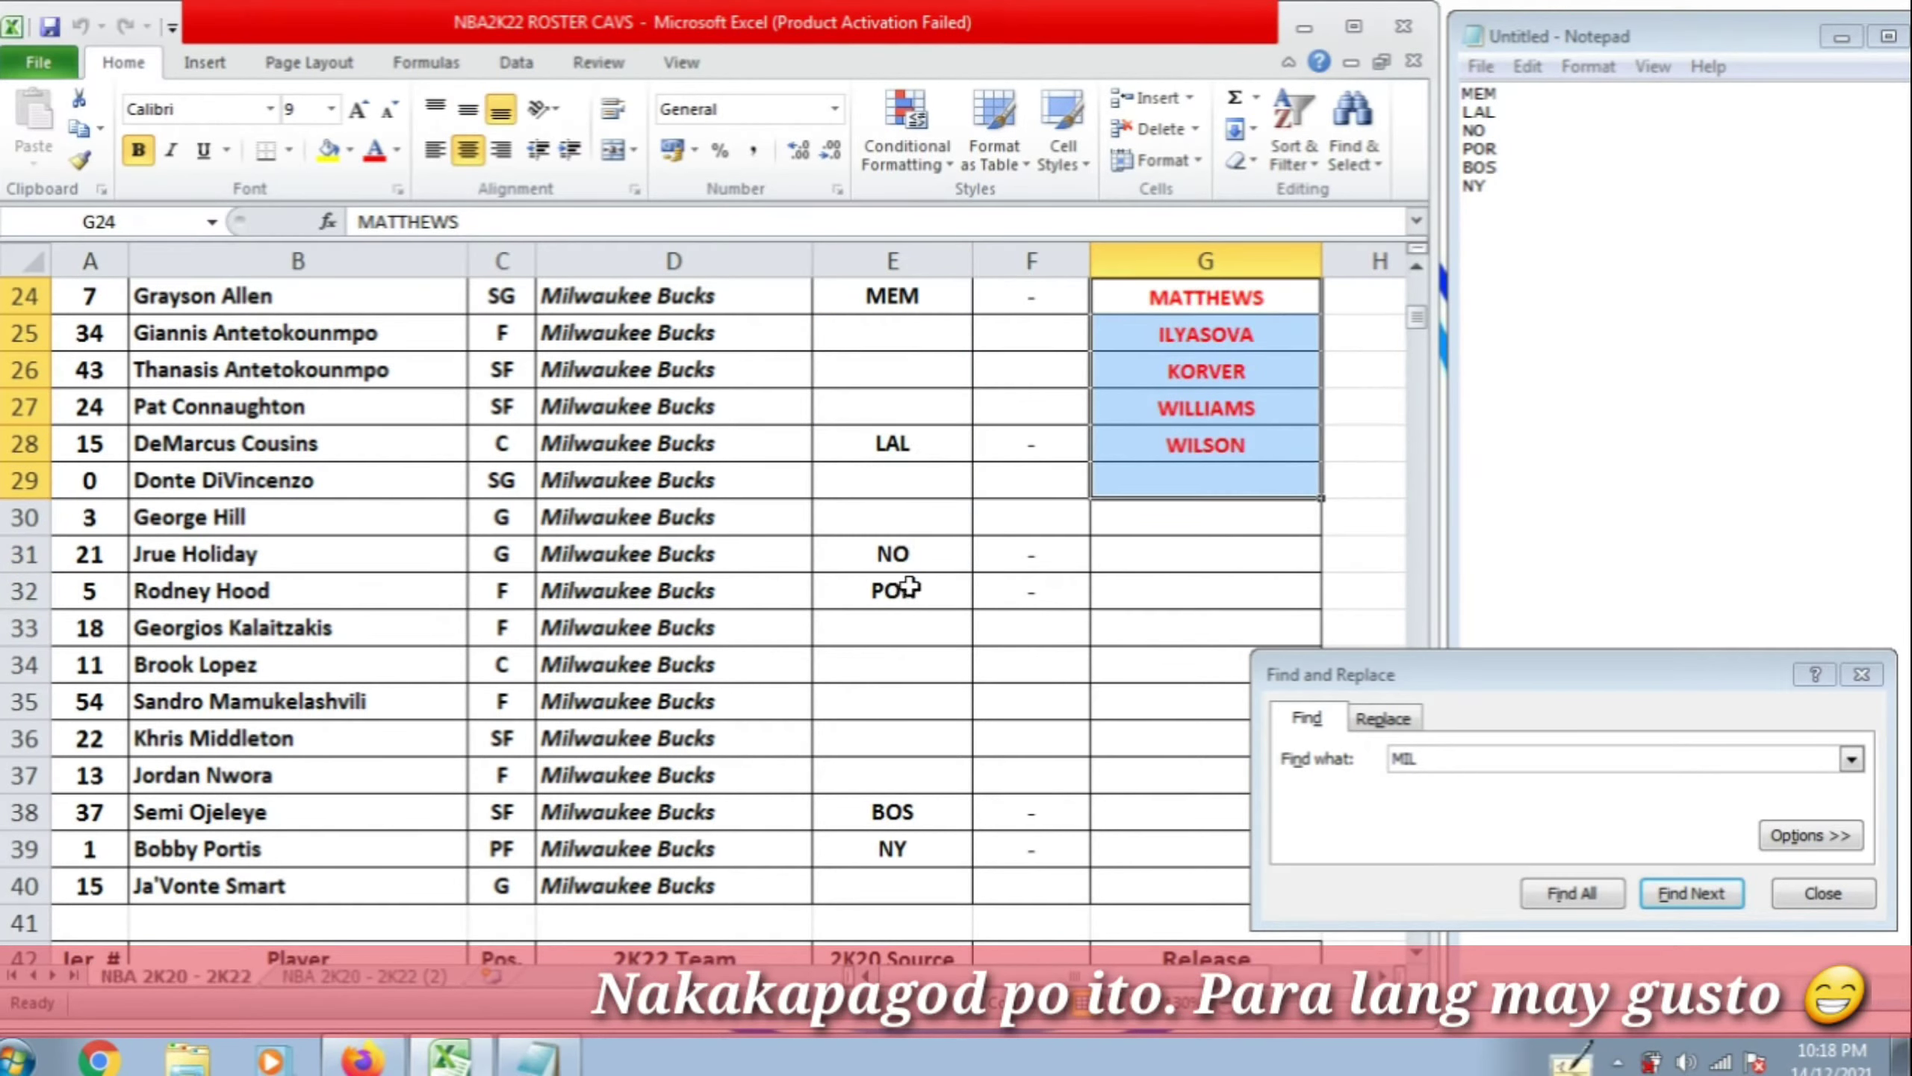
Review the Bucks' 2K20 source cells from POR to NY, then go over the whole column again from MEM to NY
click(948, 591)
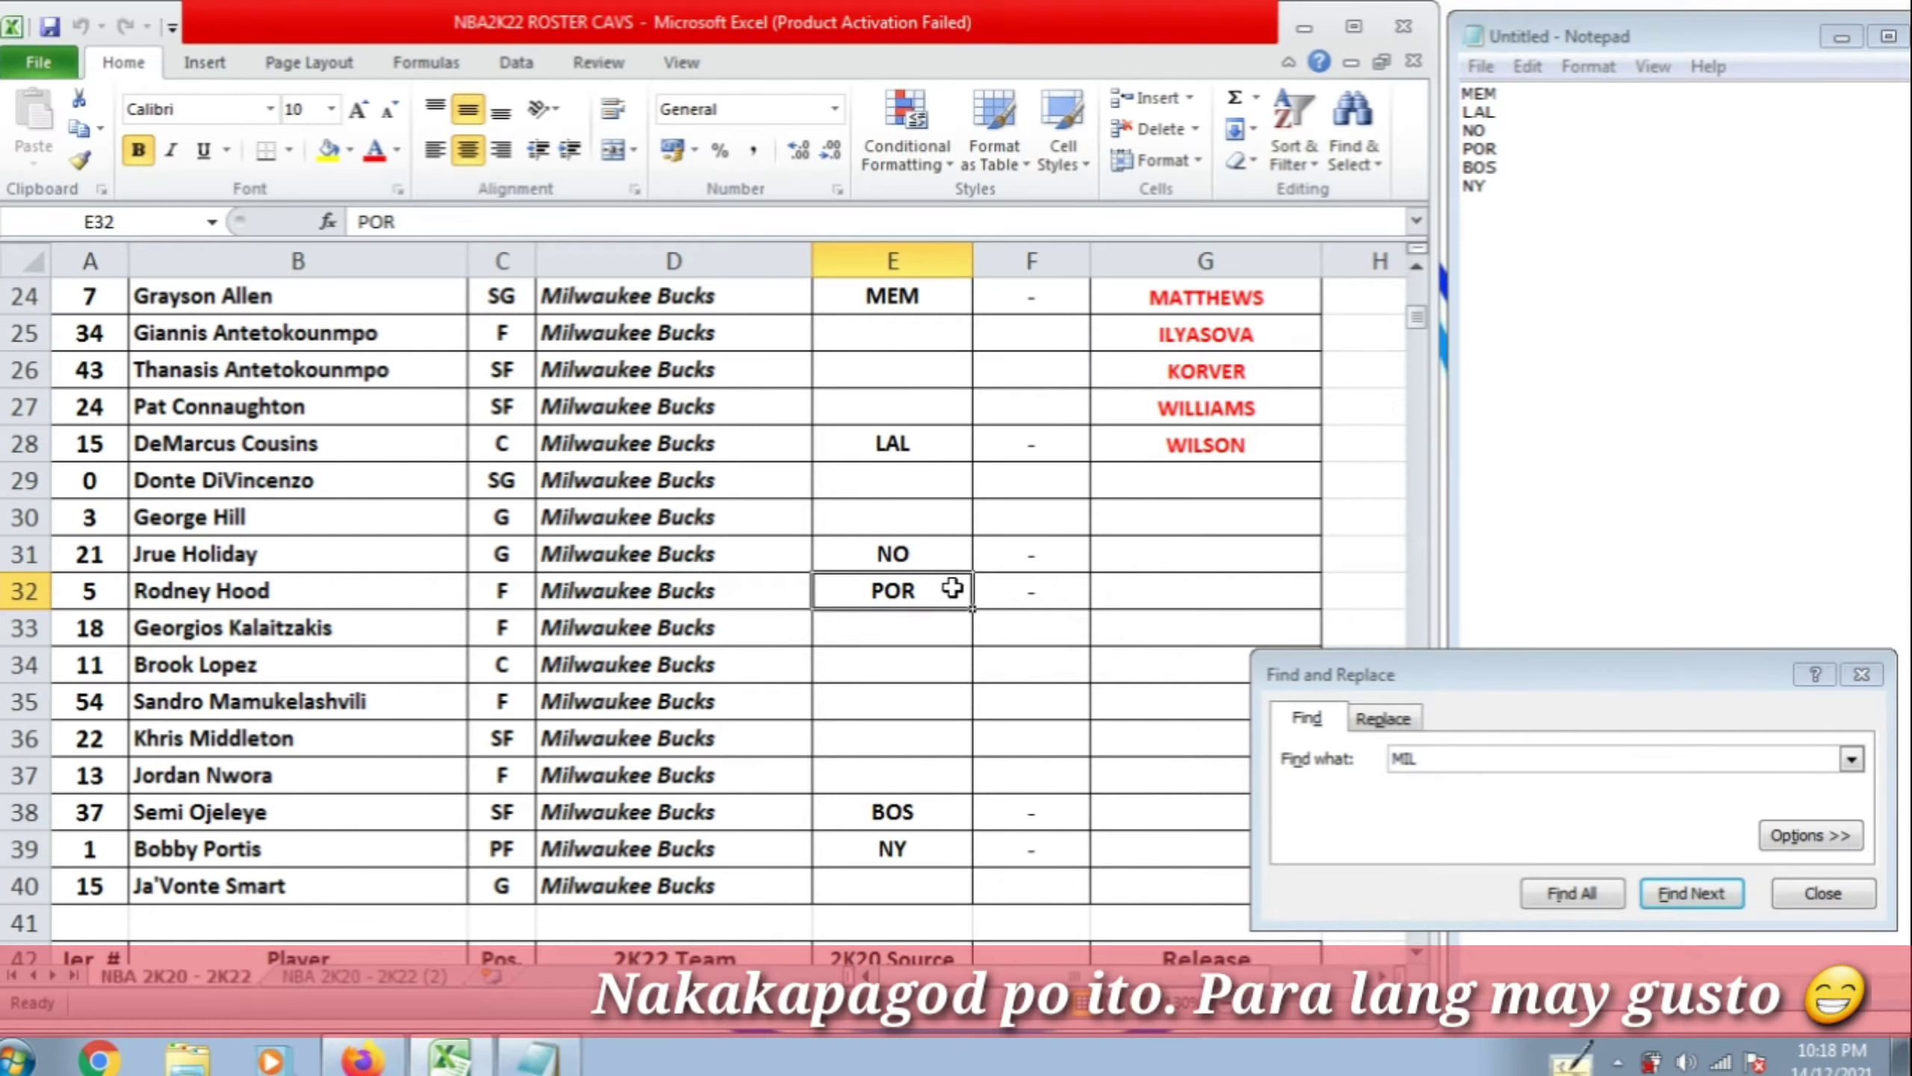
drag(952, 588, 926, 860)
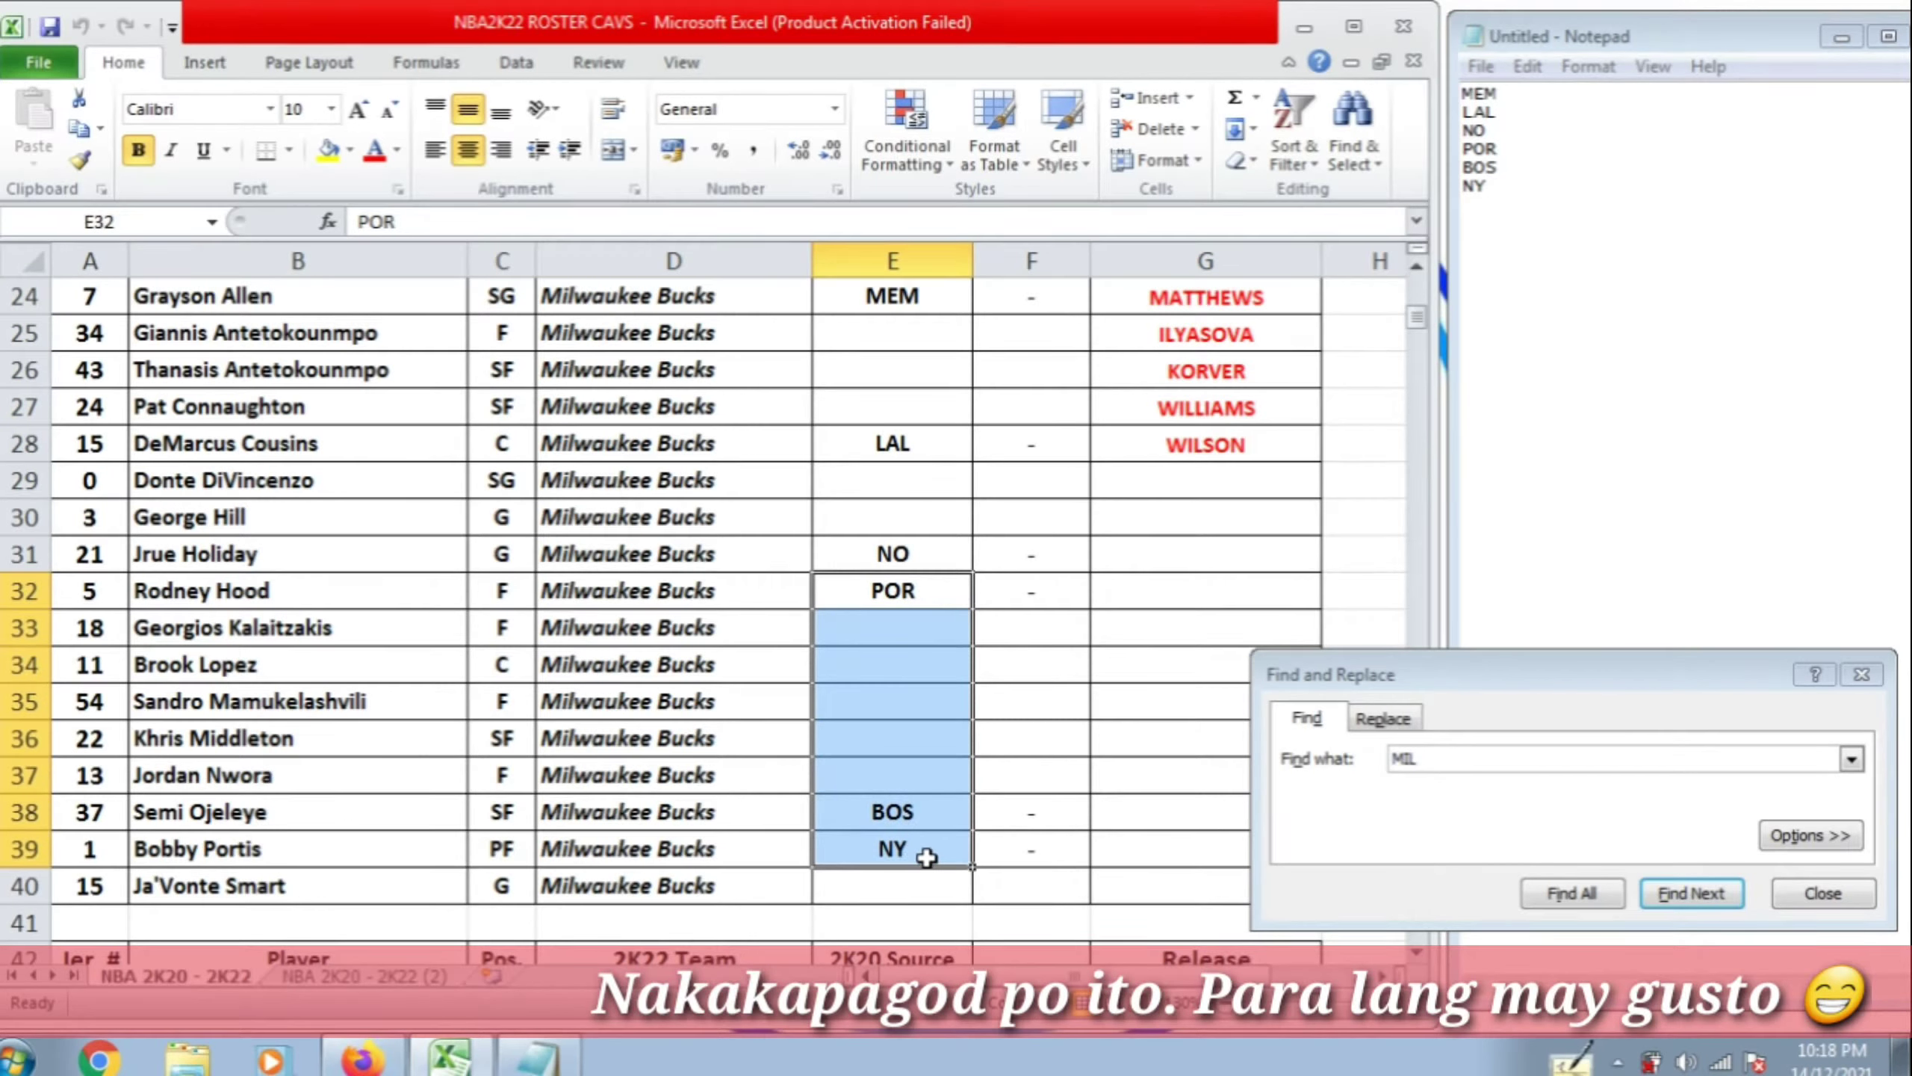
click(888, 601)
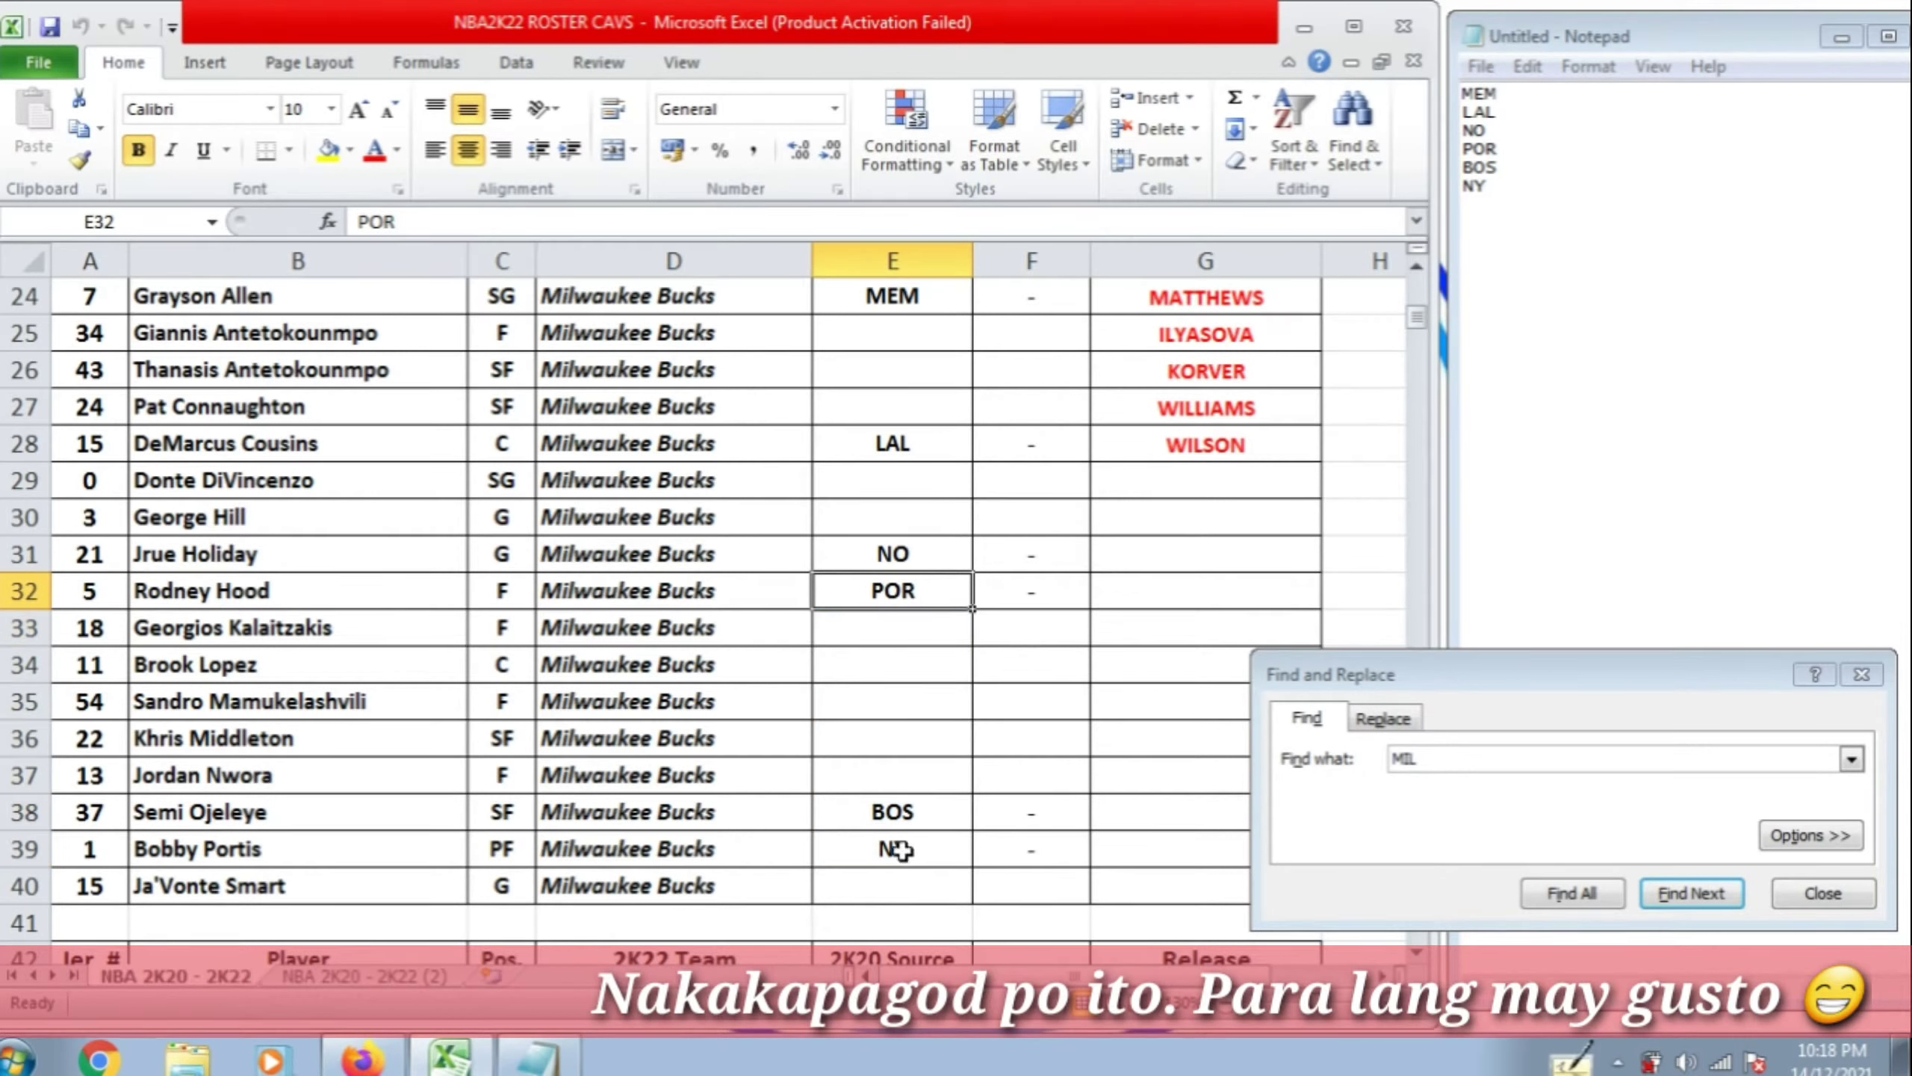
drag(896, 849, 902, 332)
scroll(946, 520, up, 1)
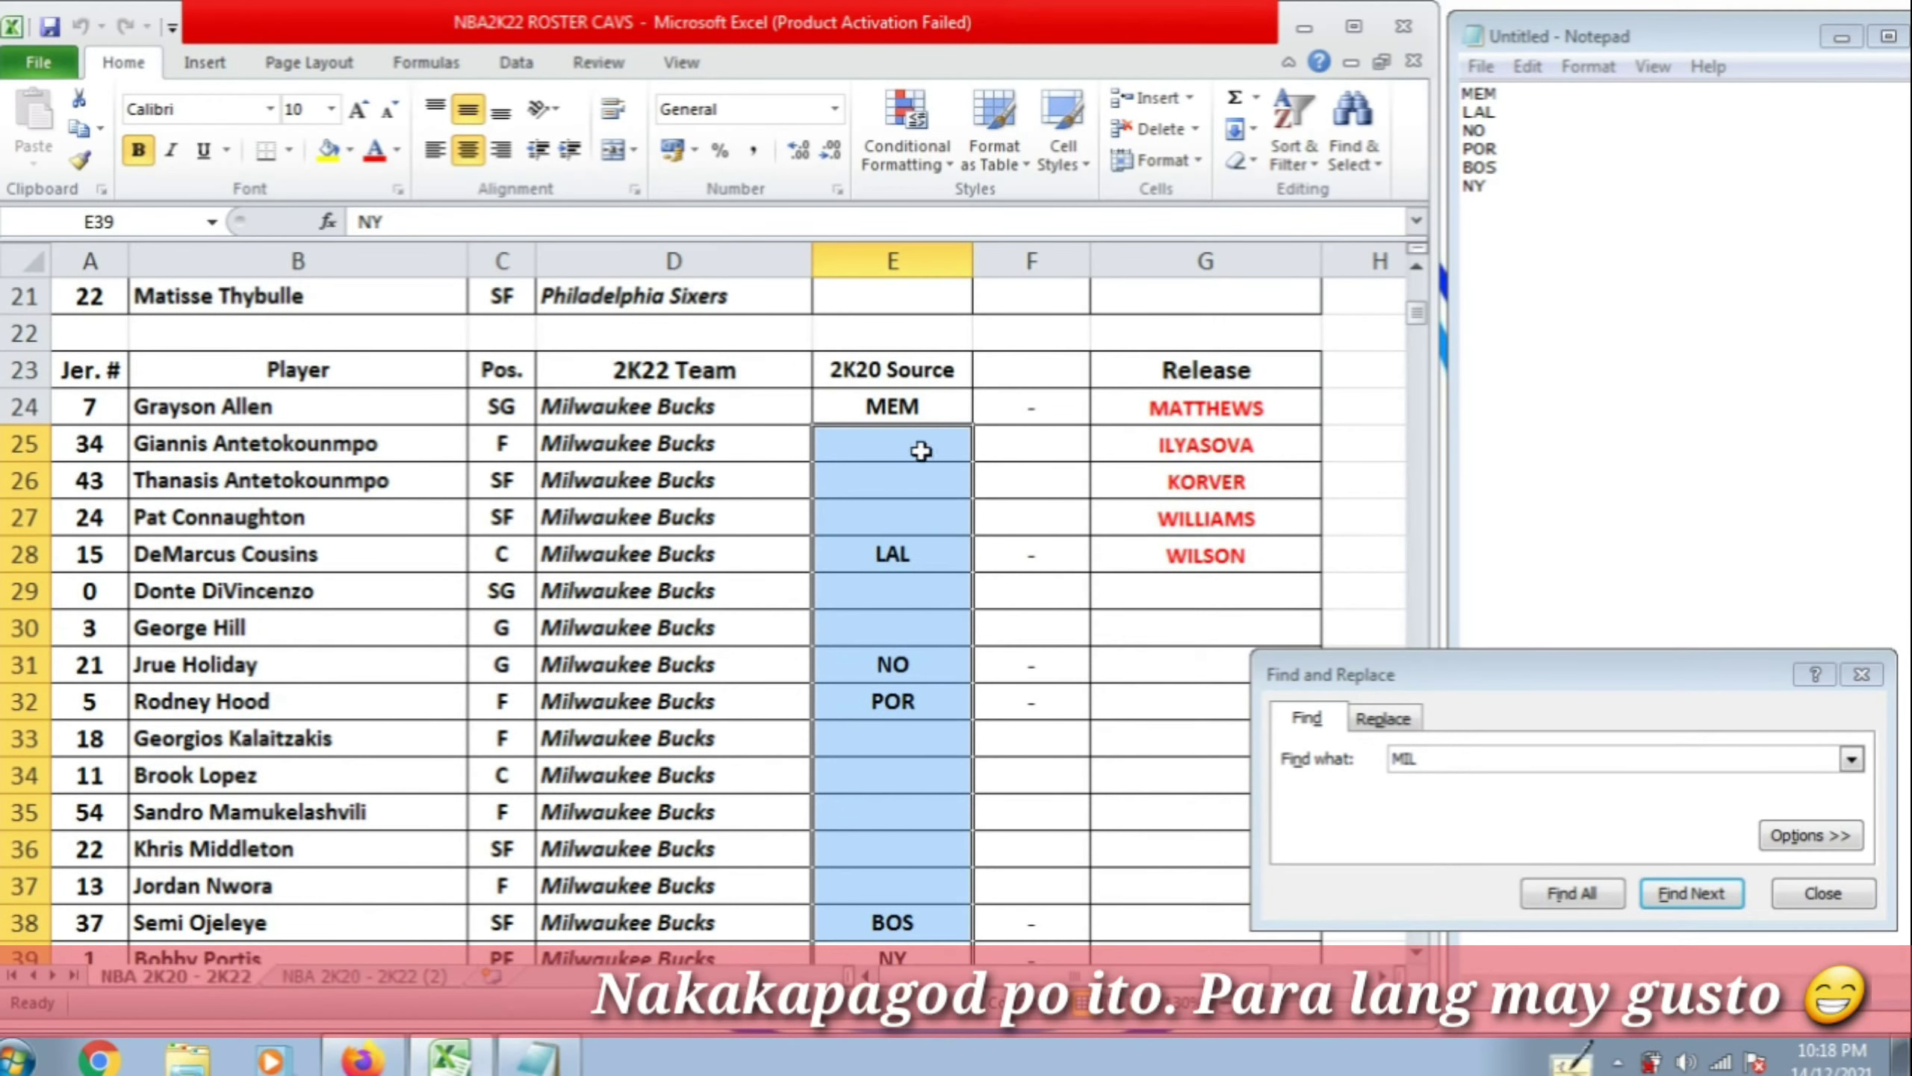
drag(934, 413, 933, 913)
scroll(934, 911, down, 1)
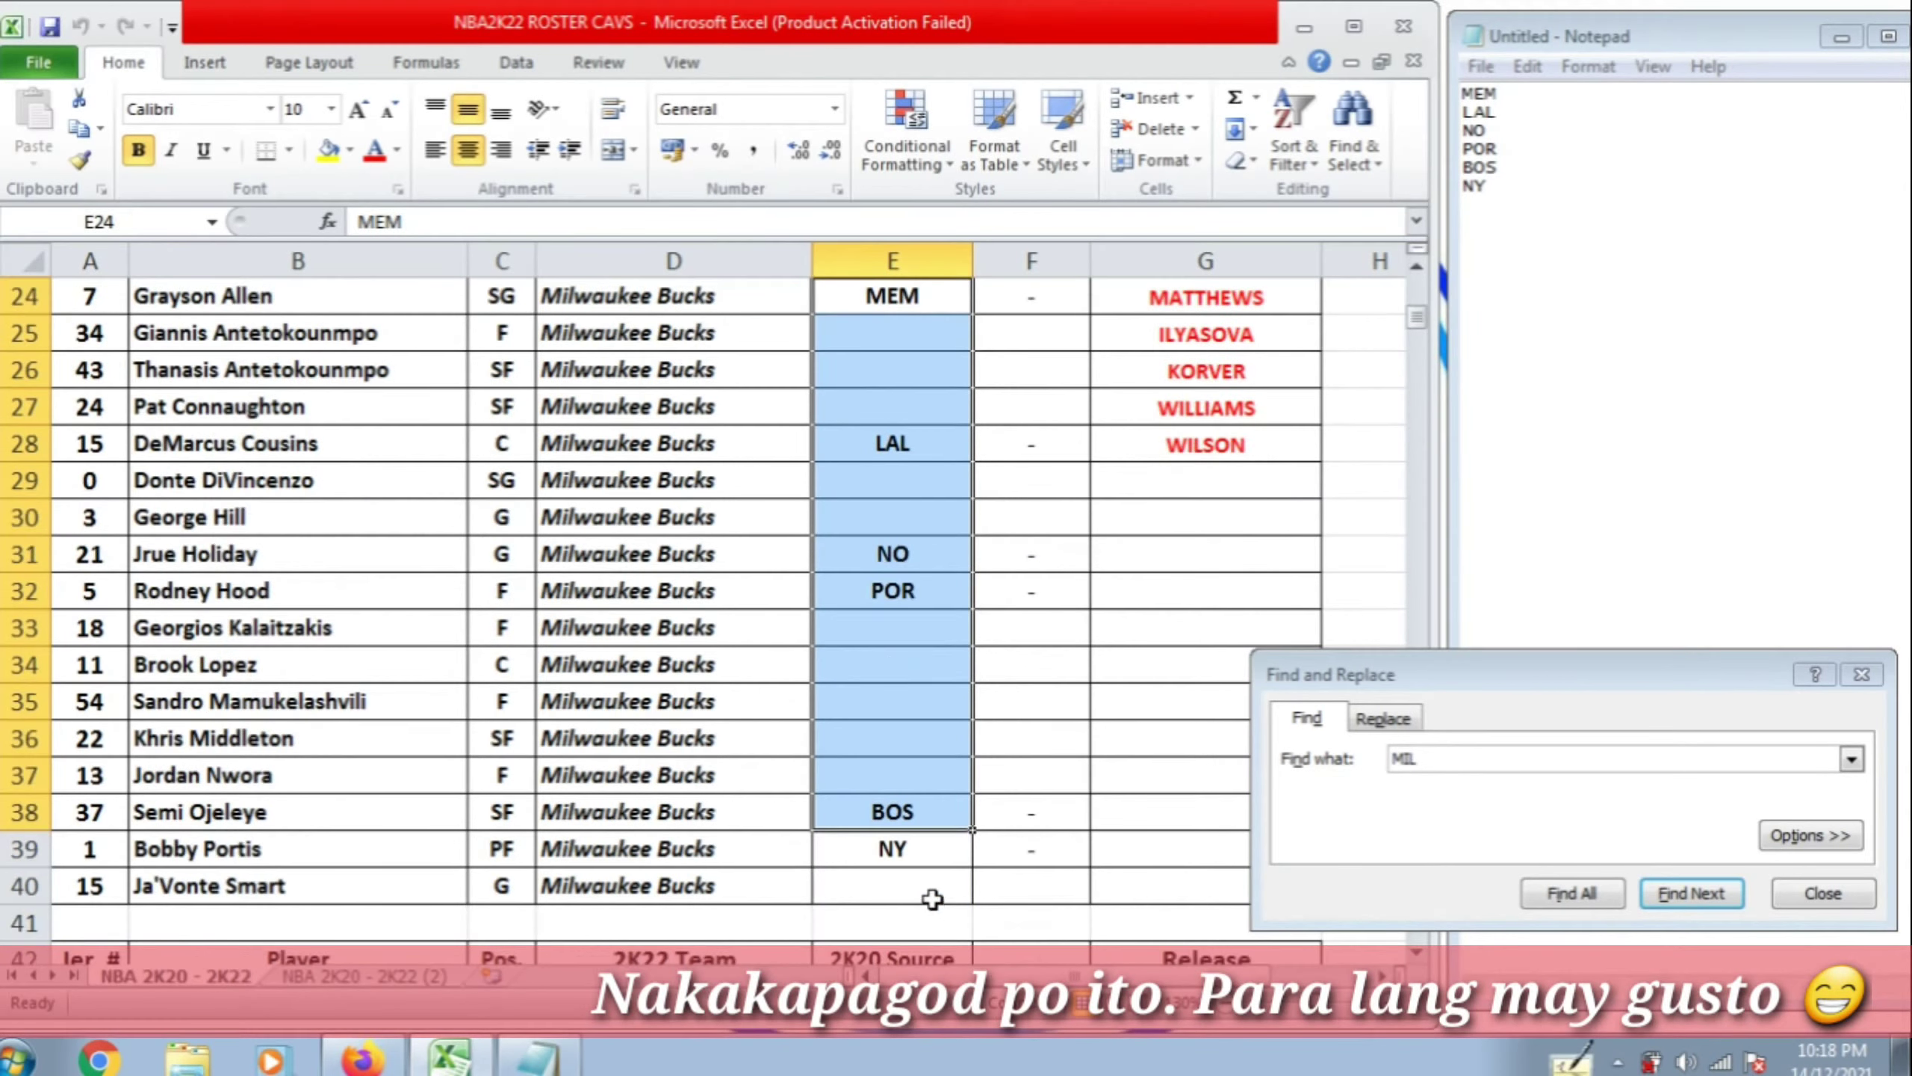
click(948, 845)
Copy the Chicago Bulls' 2K20 source cells E43 to E57 and paste them over the whole team list in Notepad
scroll(975, 856, down, 5)
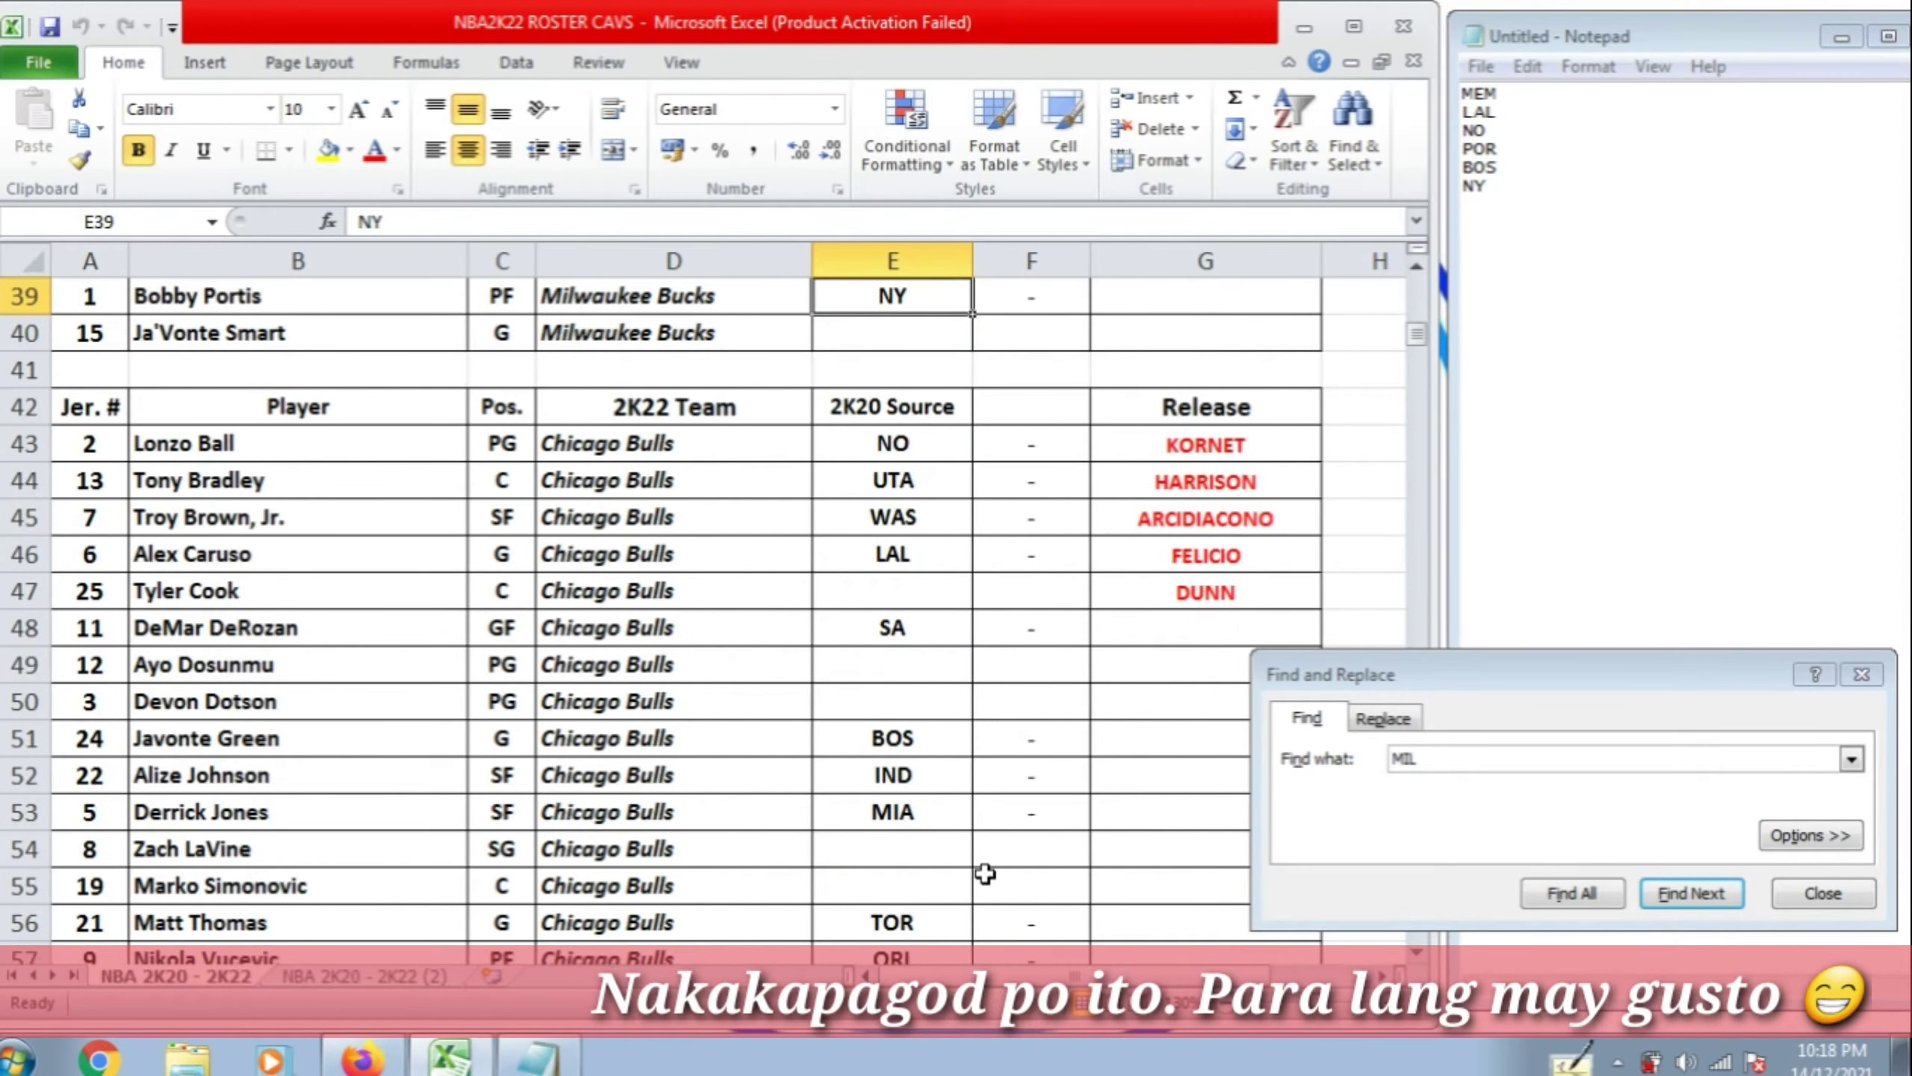
scroll(985, 874, down, 1)
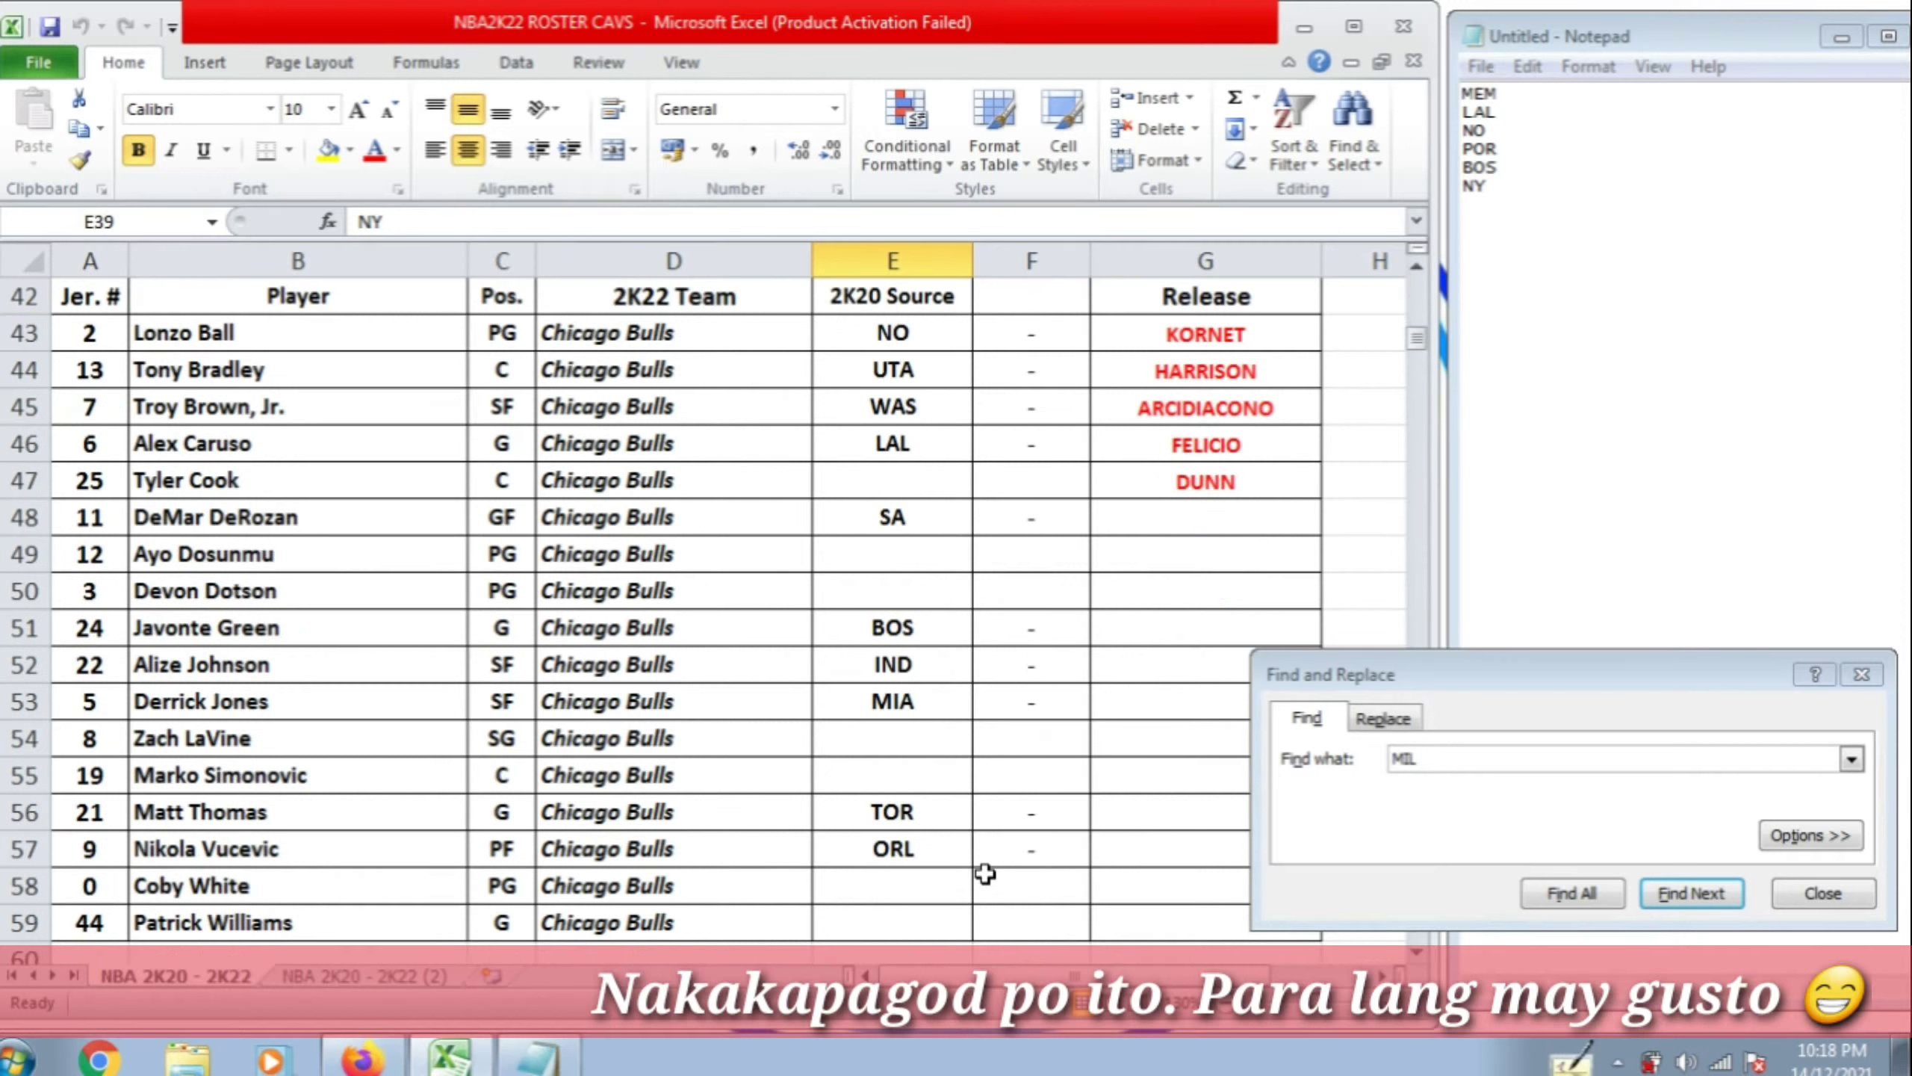
click(914, 343)
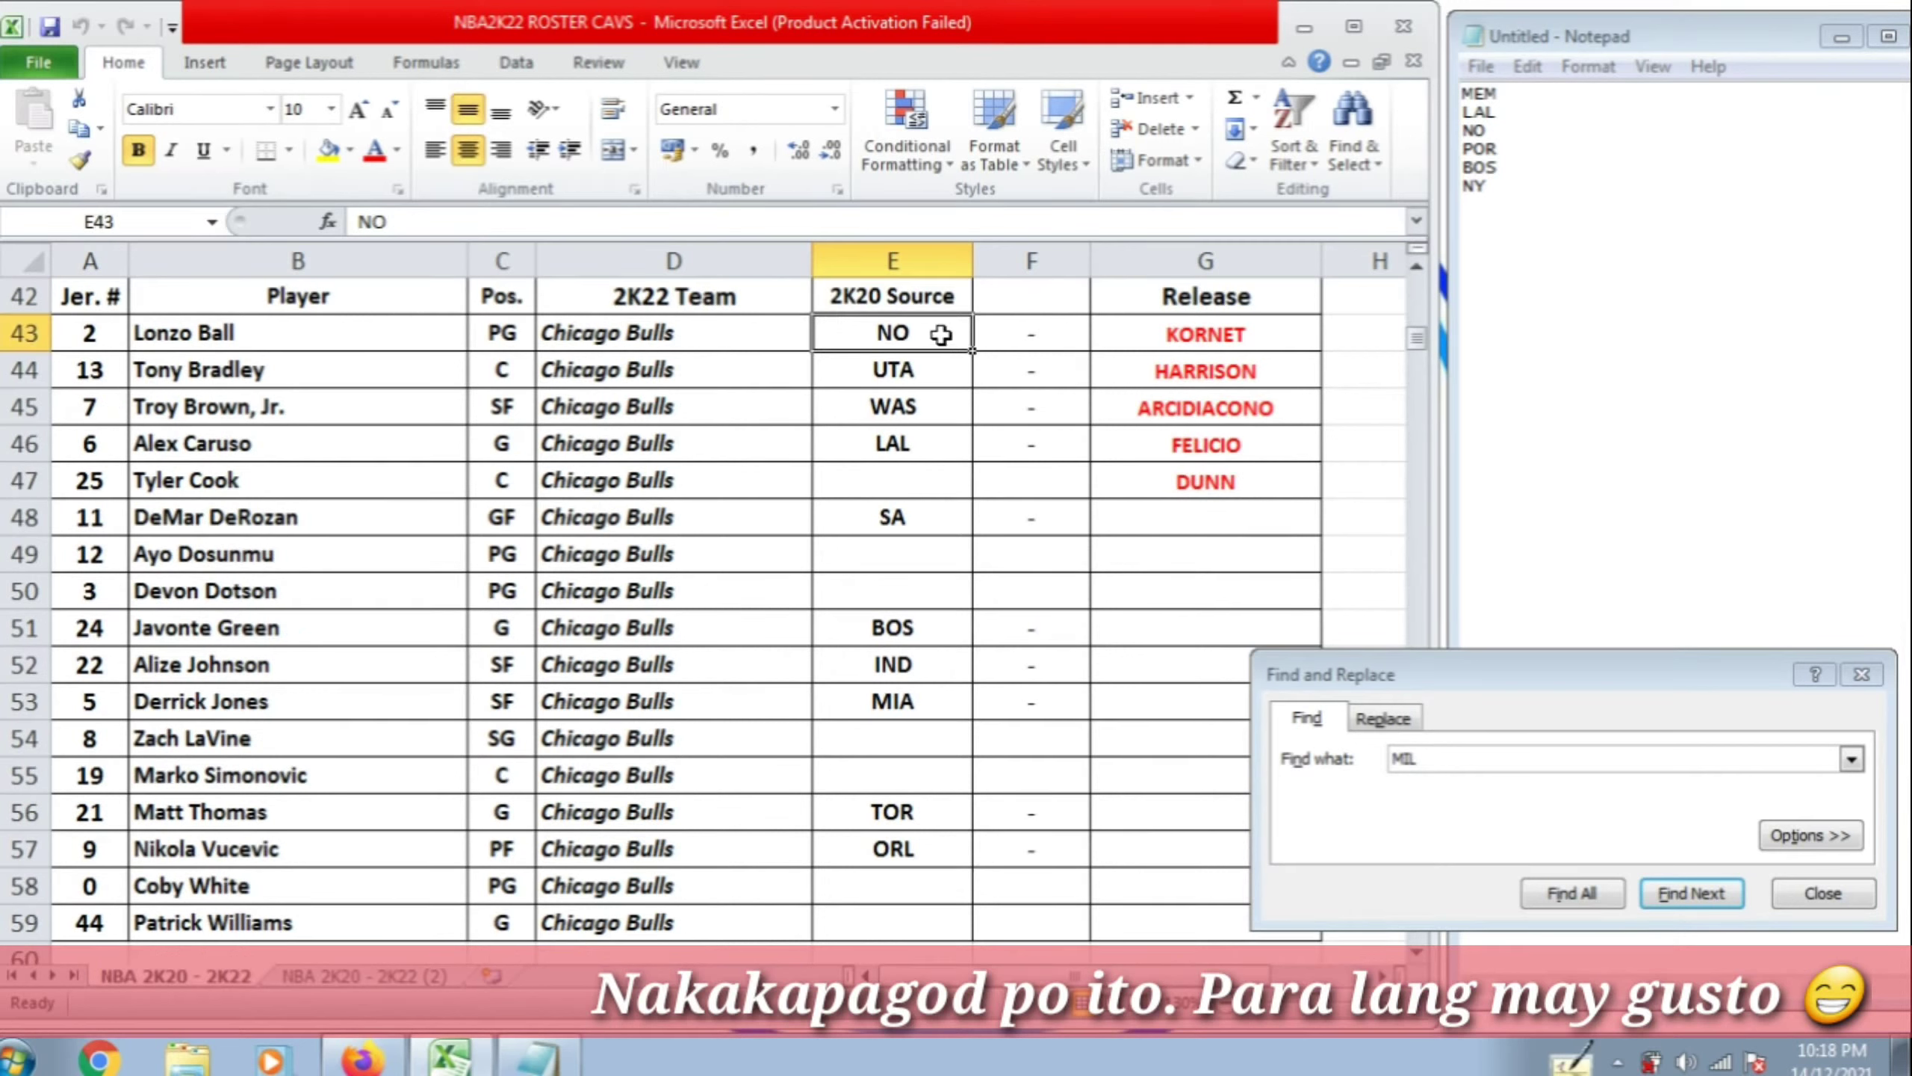
drag(948, 332, 949, 838)
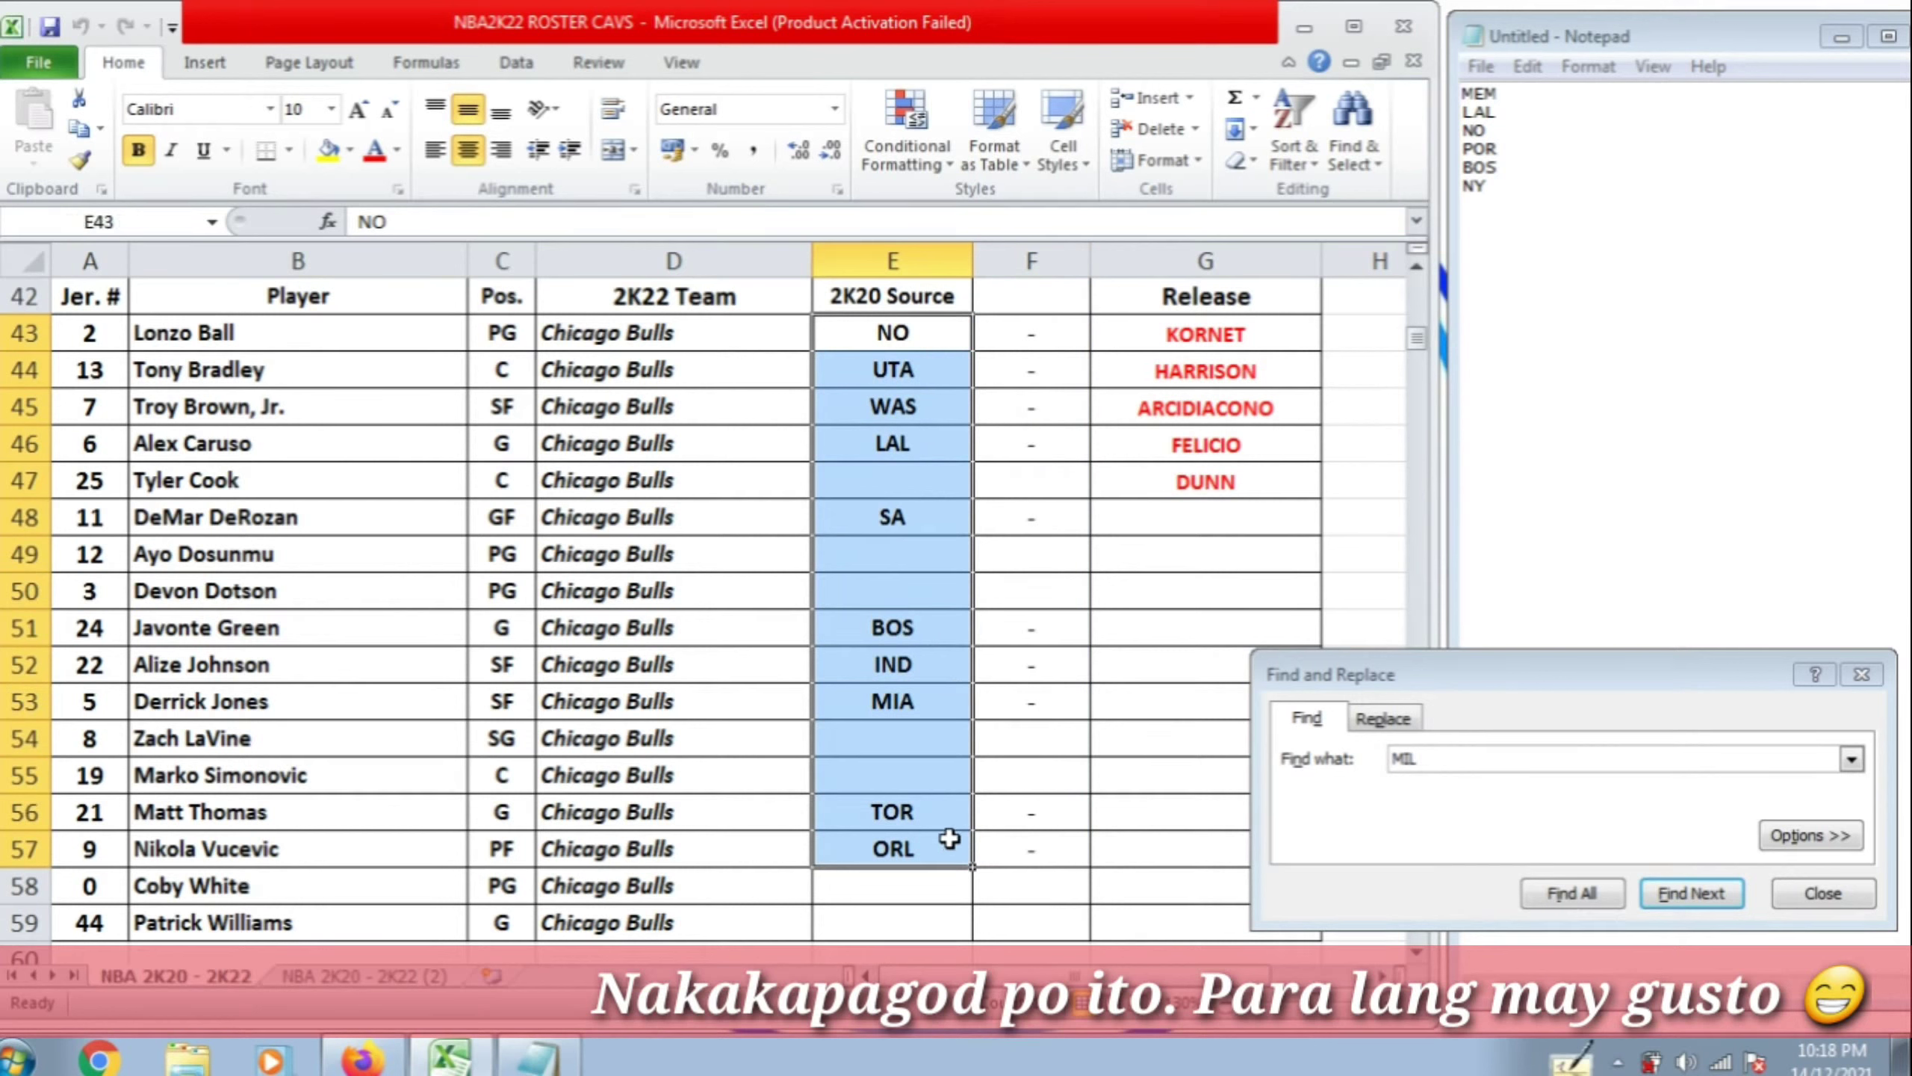
key(ctrl+c)
click(1601, 312)
key(ctrl+a)
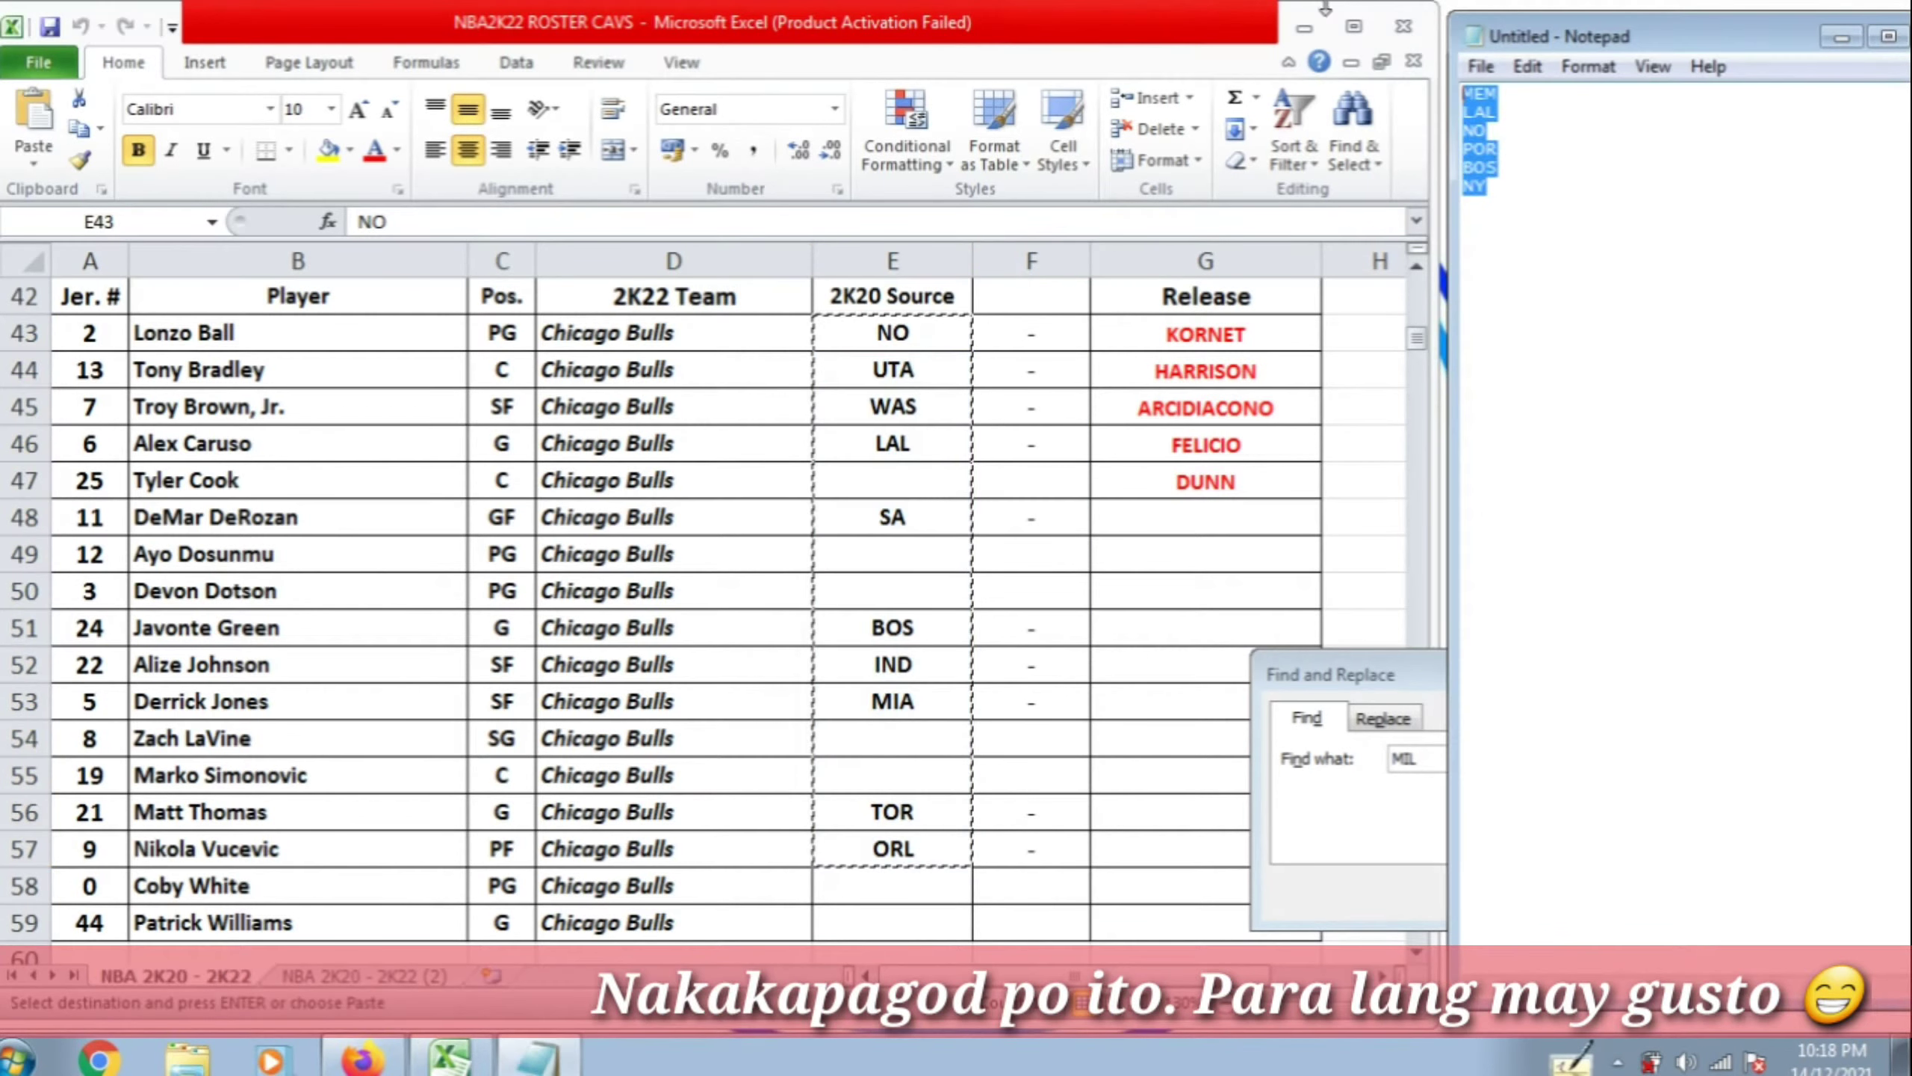
key(ctrl+v)
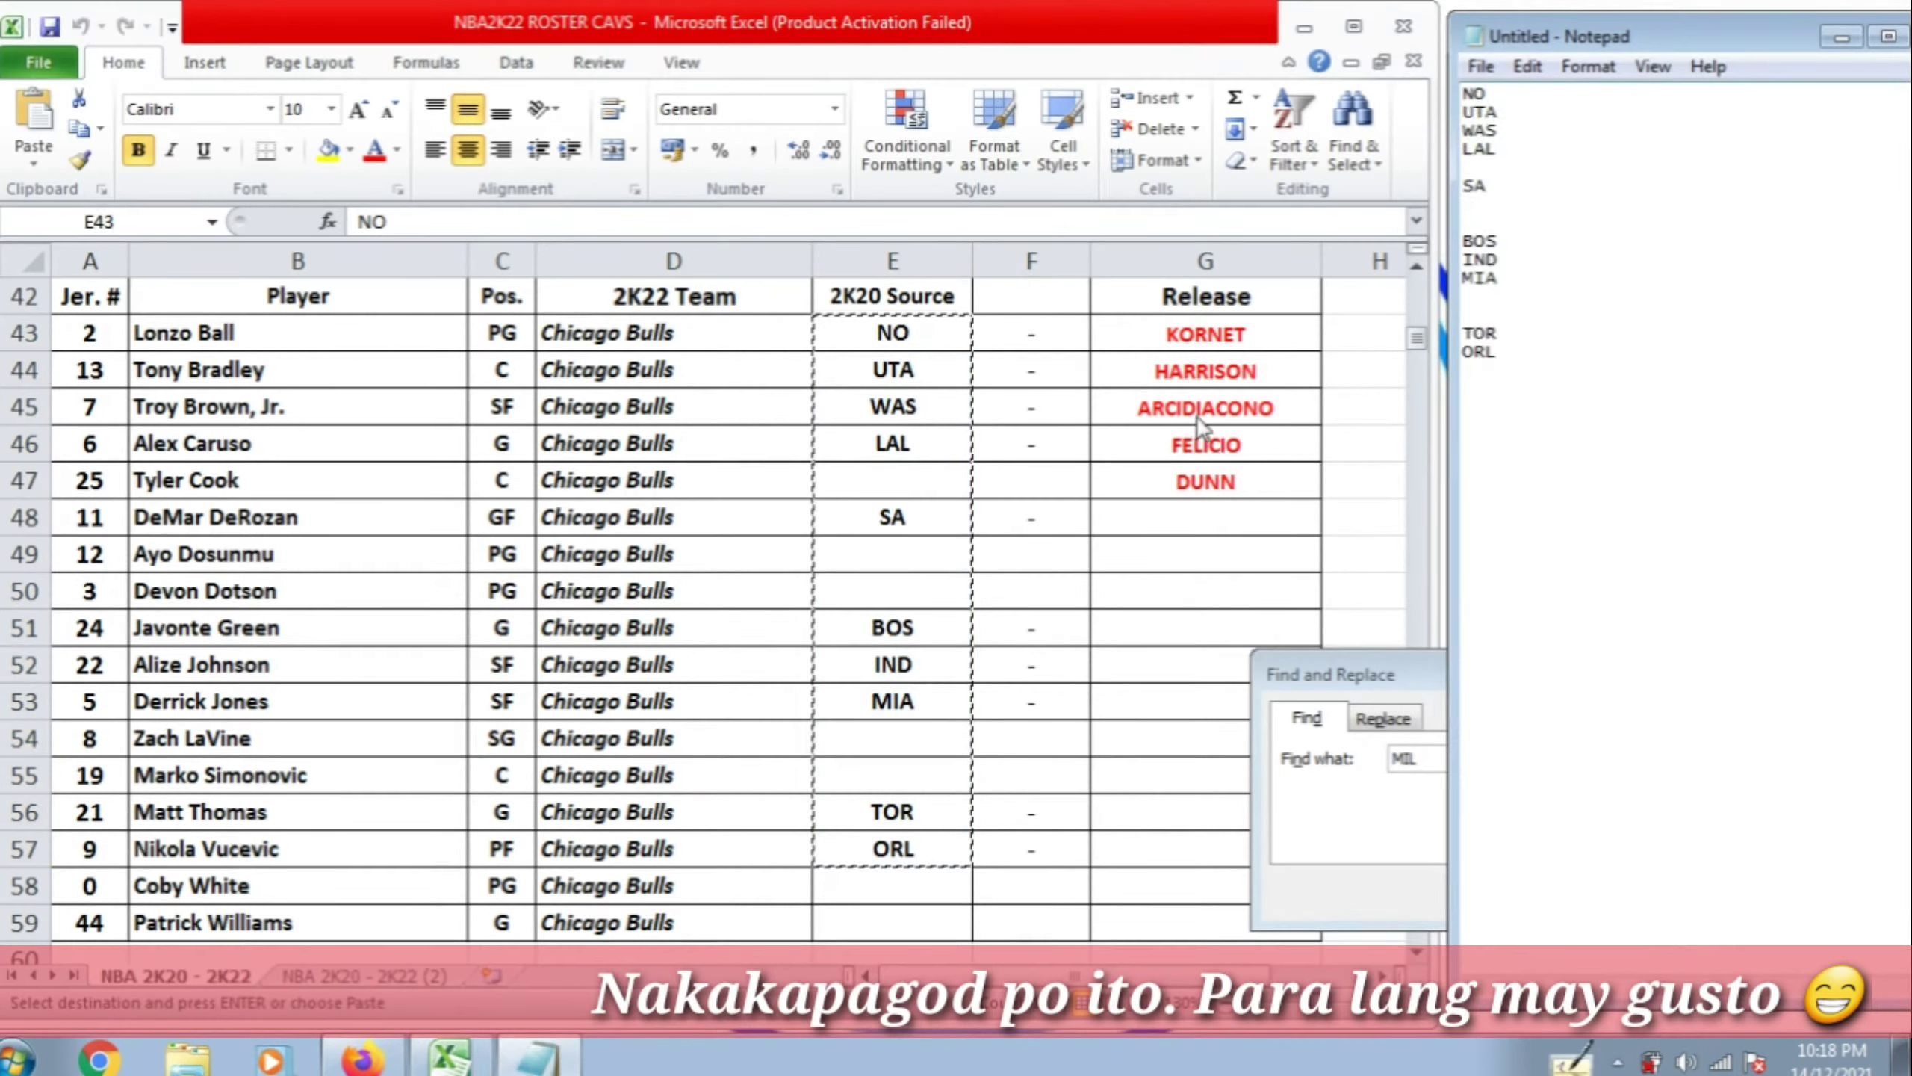
Highlight the Chicago Bulls' release names from KORNET to DUNN for review
click(1207, 331)
drag(1207, 333, 1207, 482)
click(1150, 620)
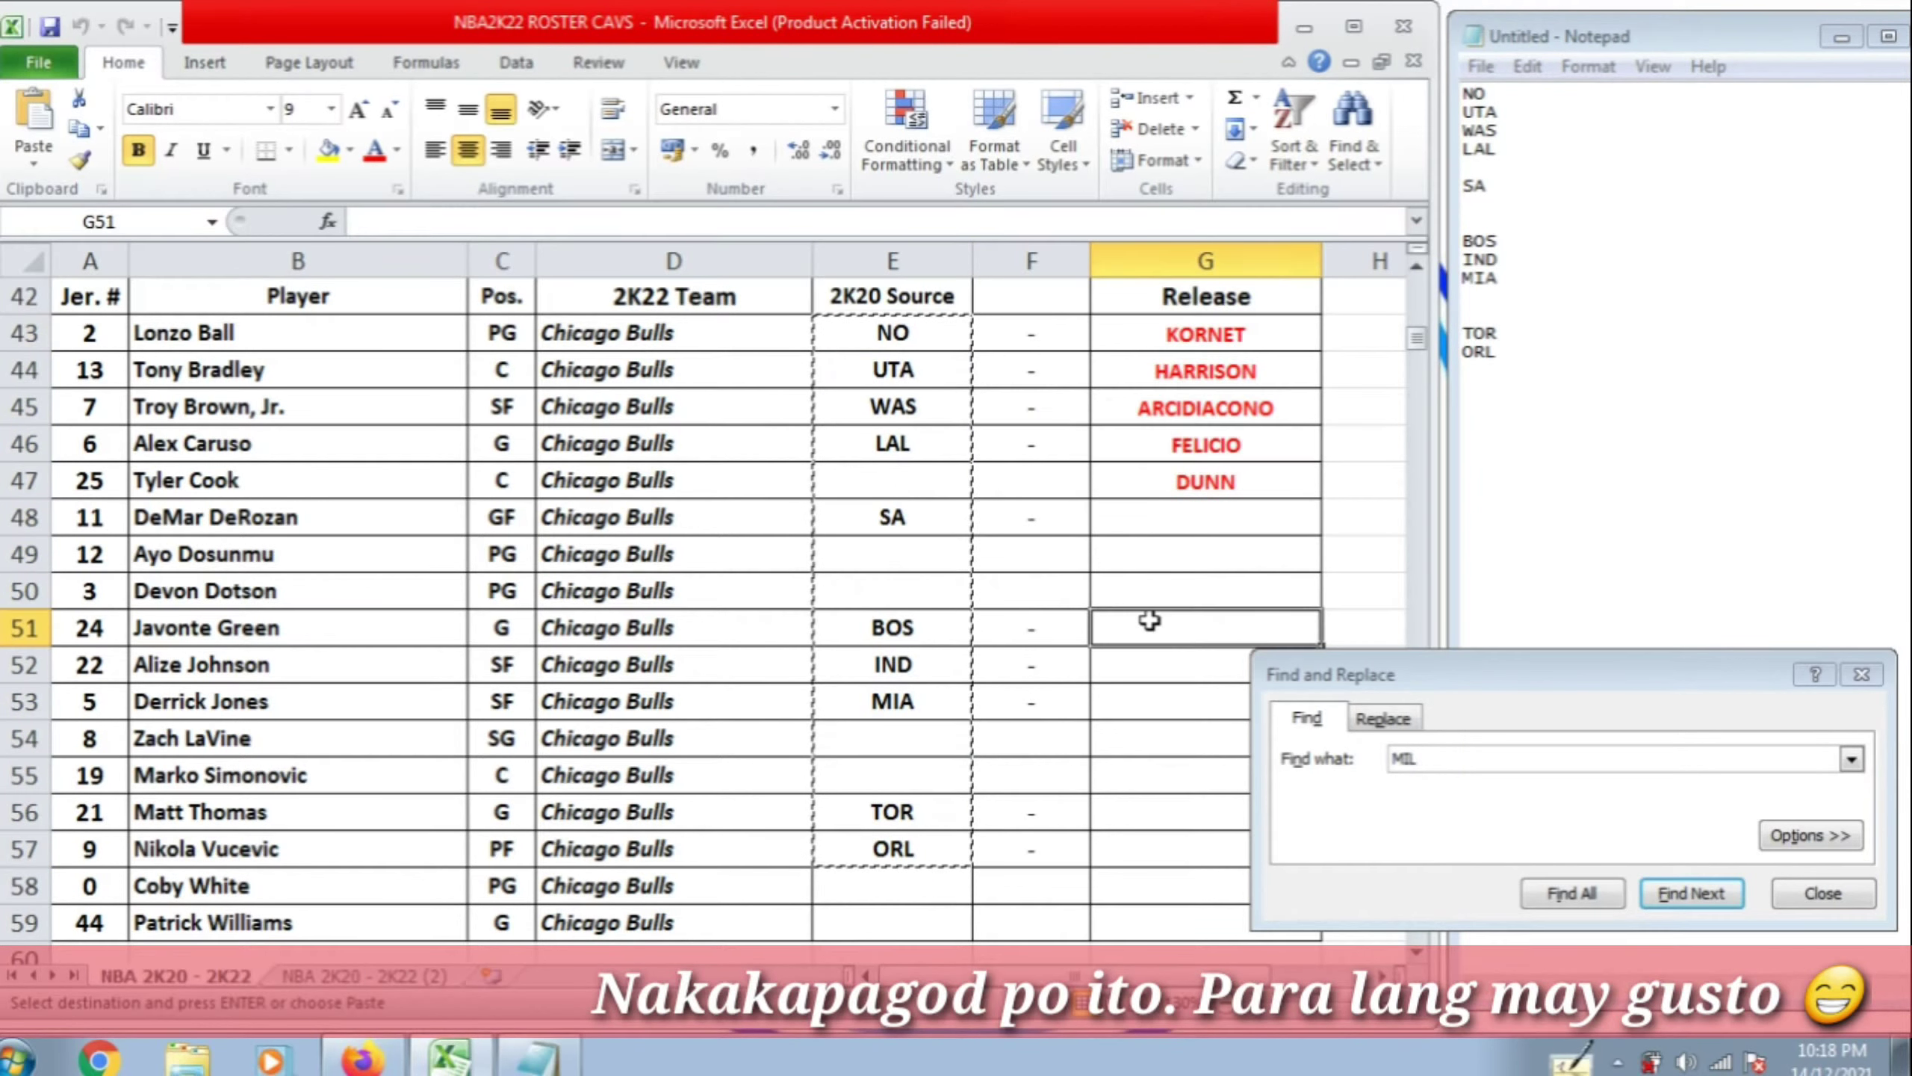
Search the workbook for CHI and step through the matches past the Bulls' roster to the Cleveland Cavaliers' source cell E67
click(1030, 333)
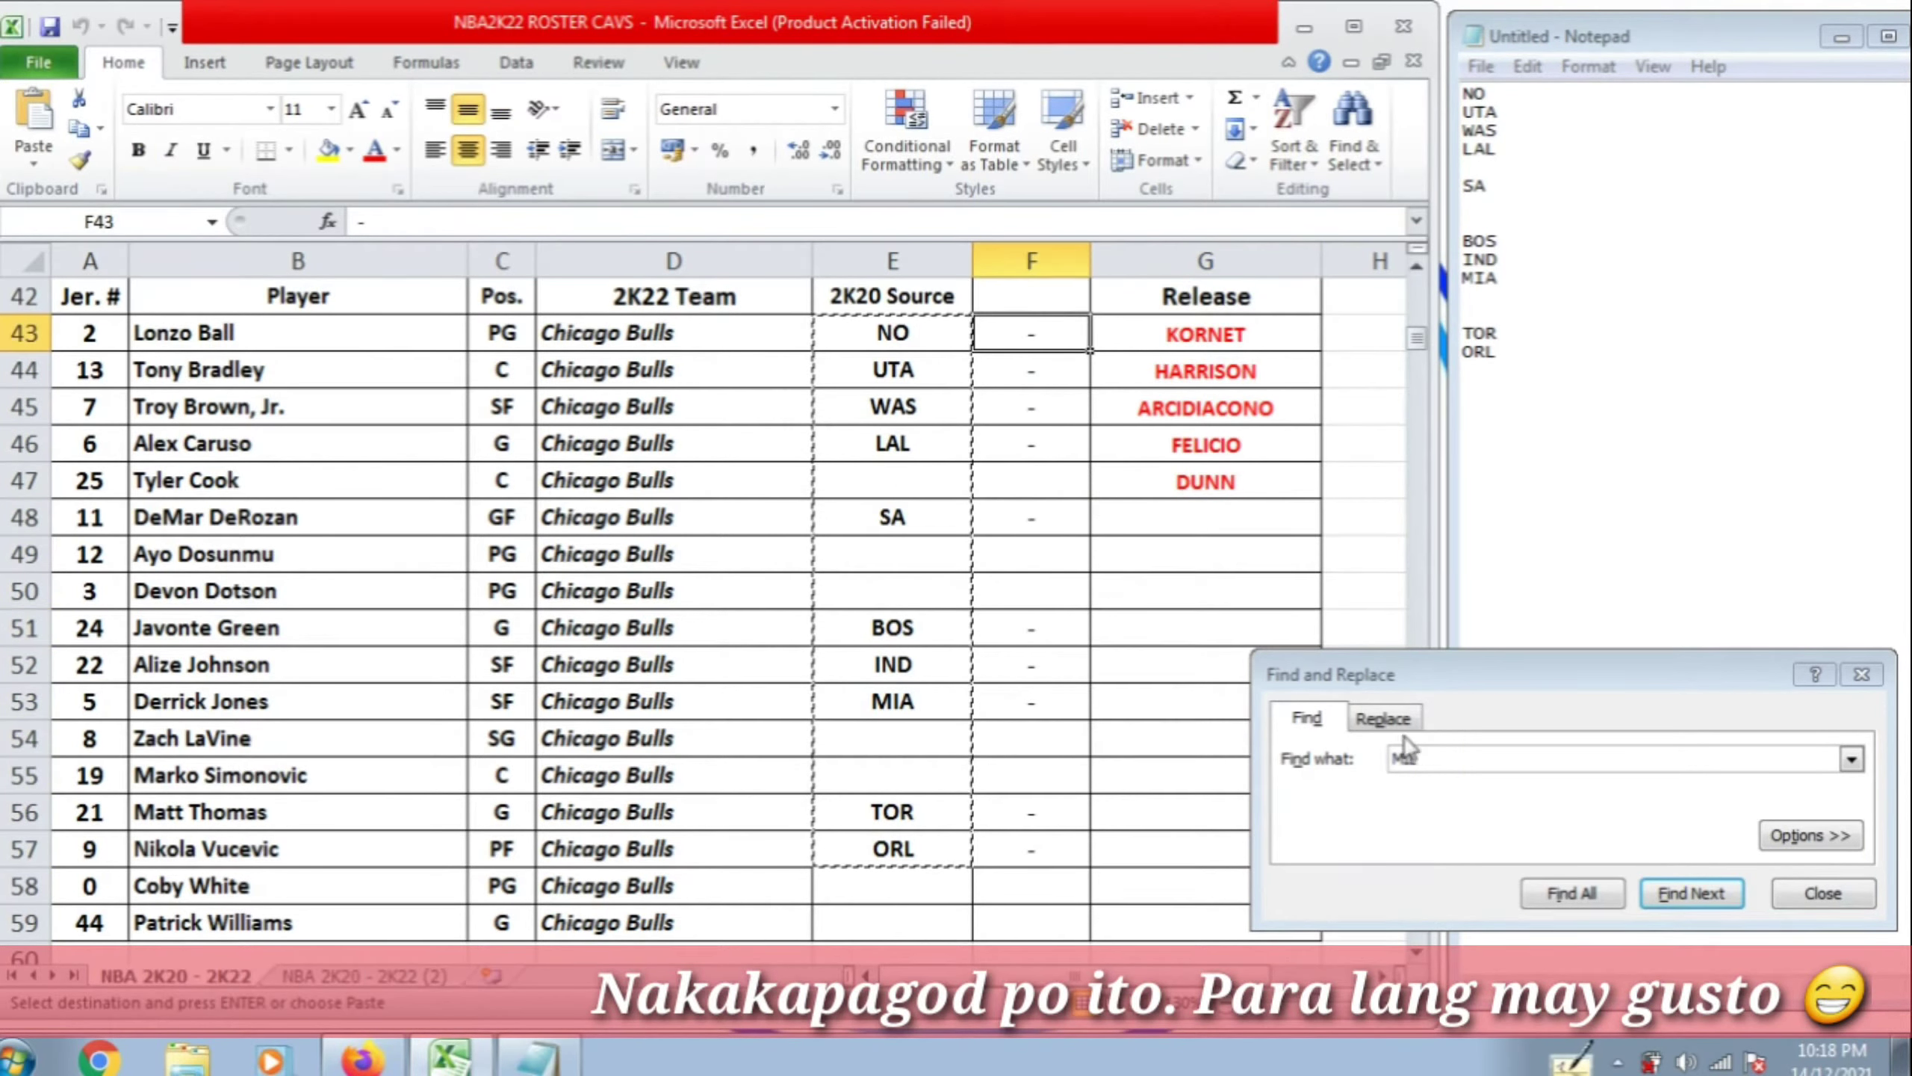
click(1438, 758)
text(CHI)
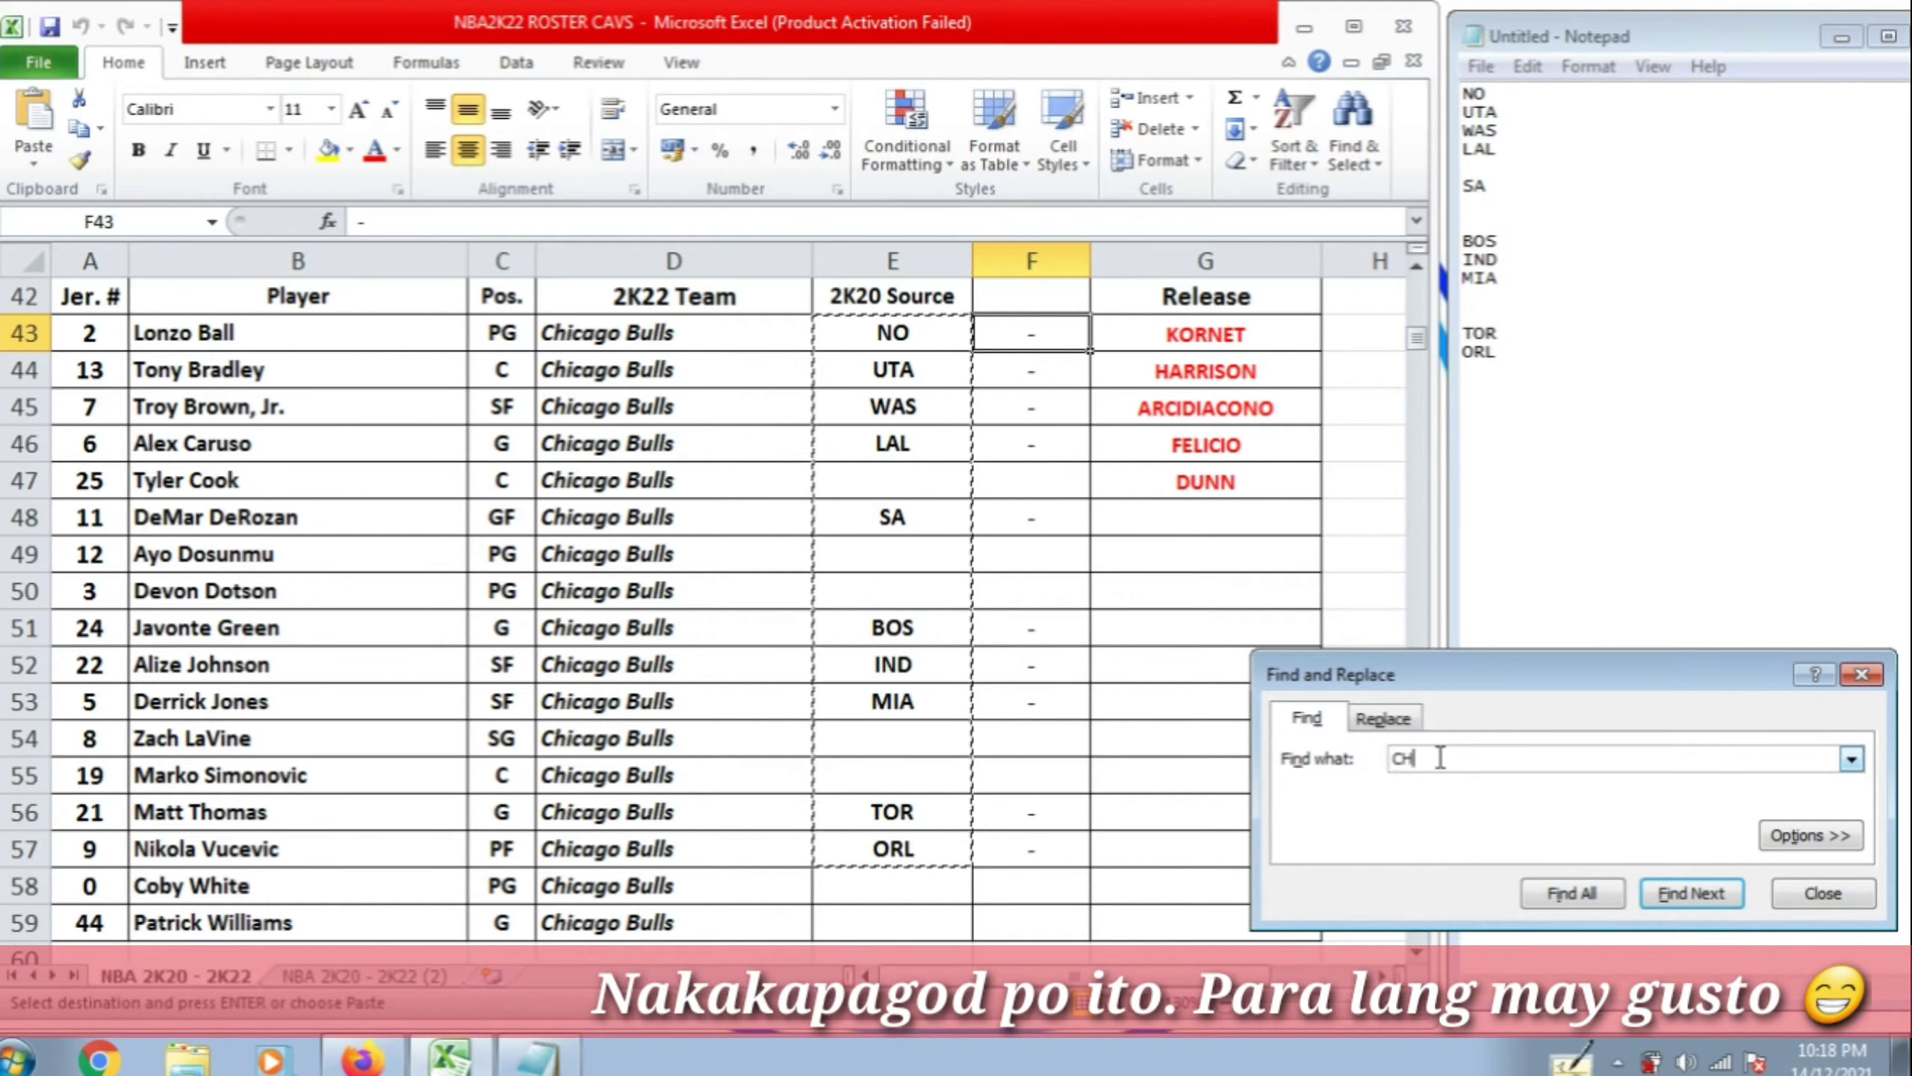
key(Return)
key(Return)
key(Return)
key(Return)
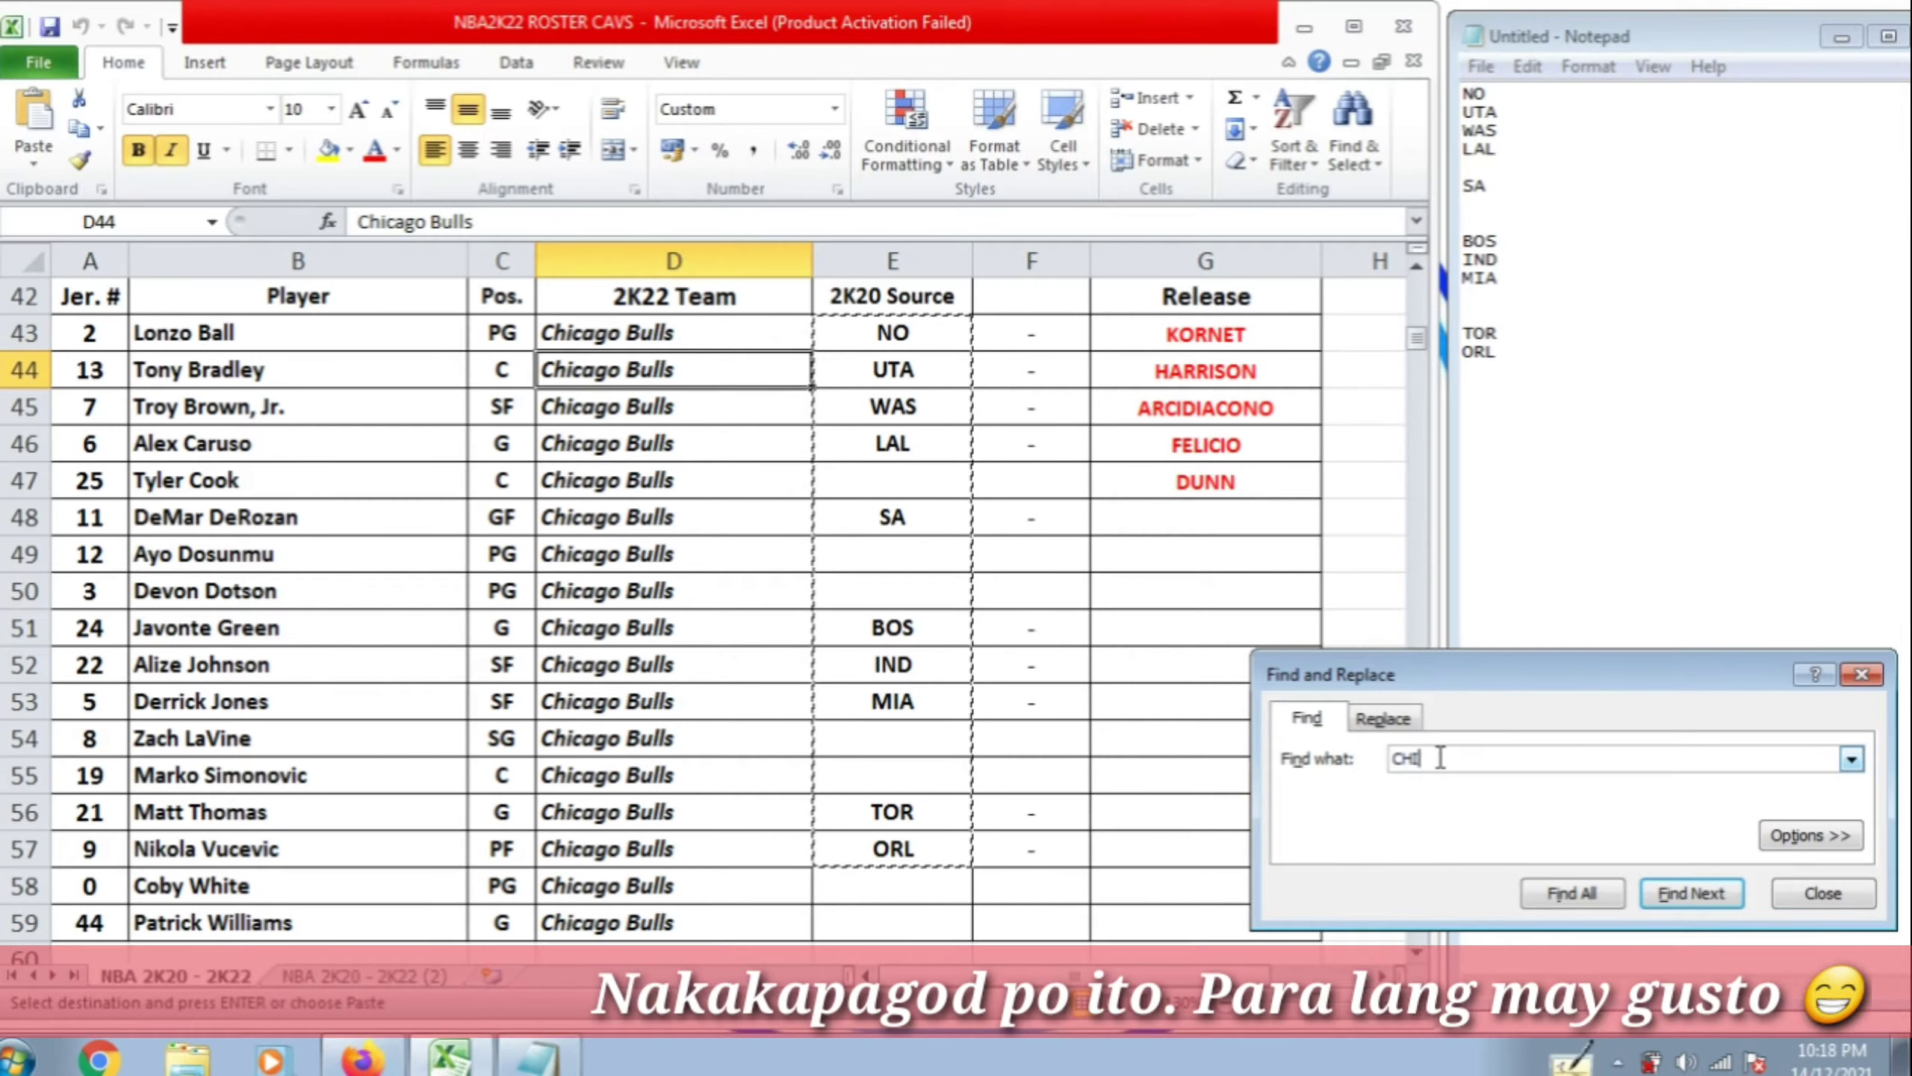
key(Return)
key(Return)
key(Return)
key(Return)
key(Return)
key(Return)
key(Return)
key(Return)
key(Return)
key(Return)
key(Return)
key(Return)
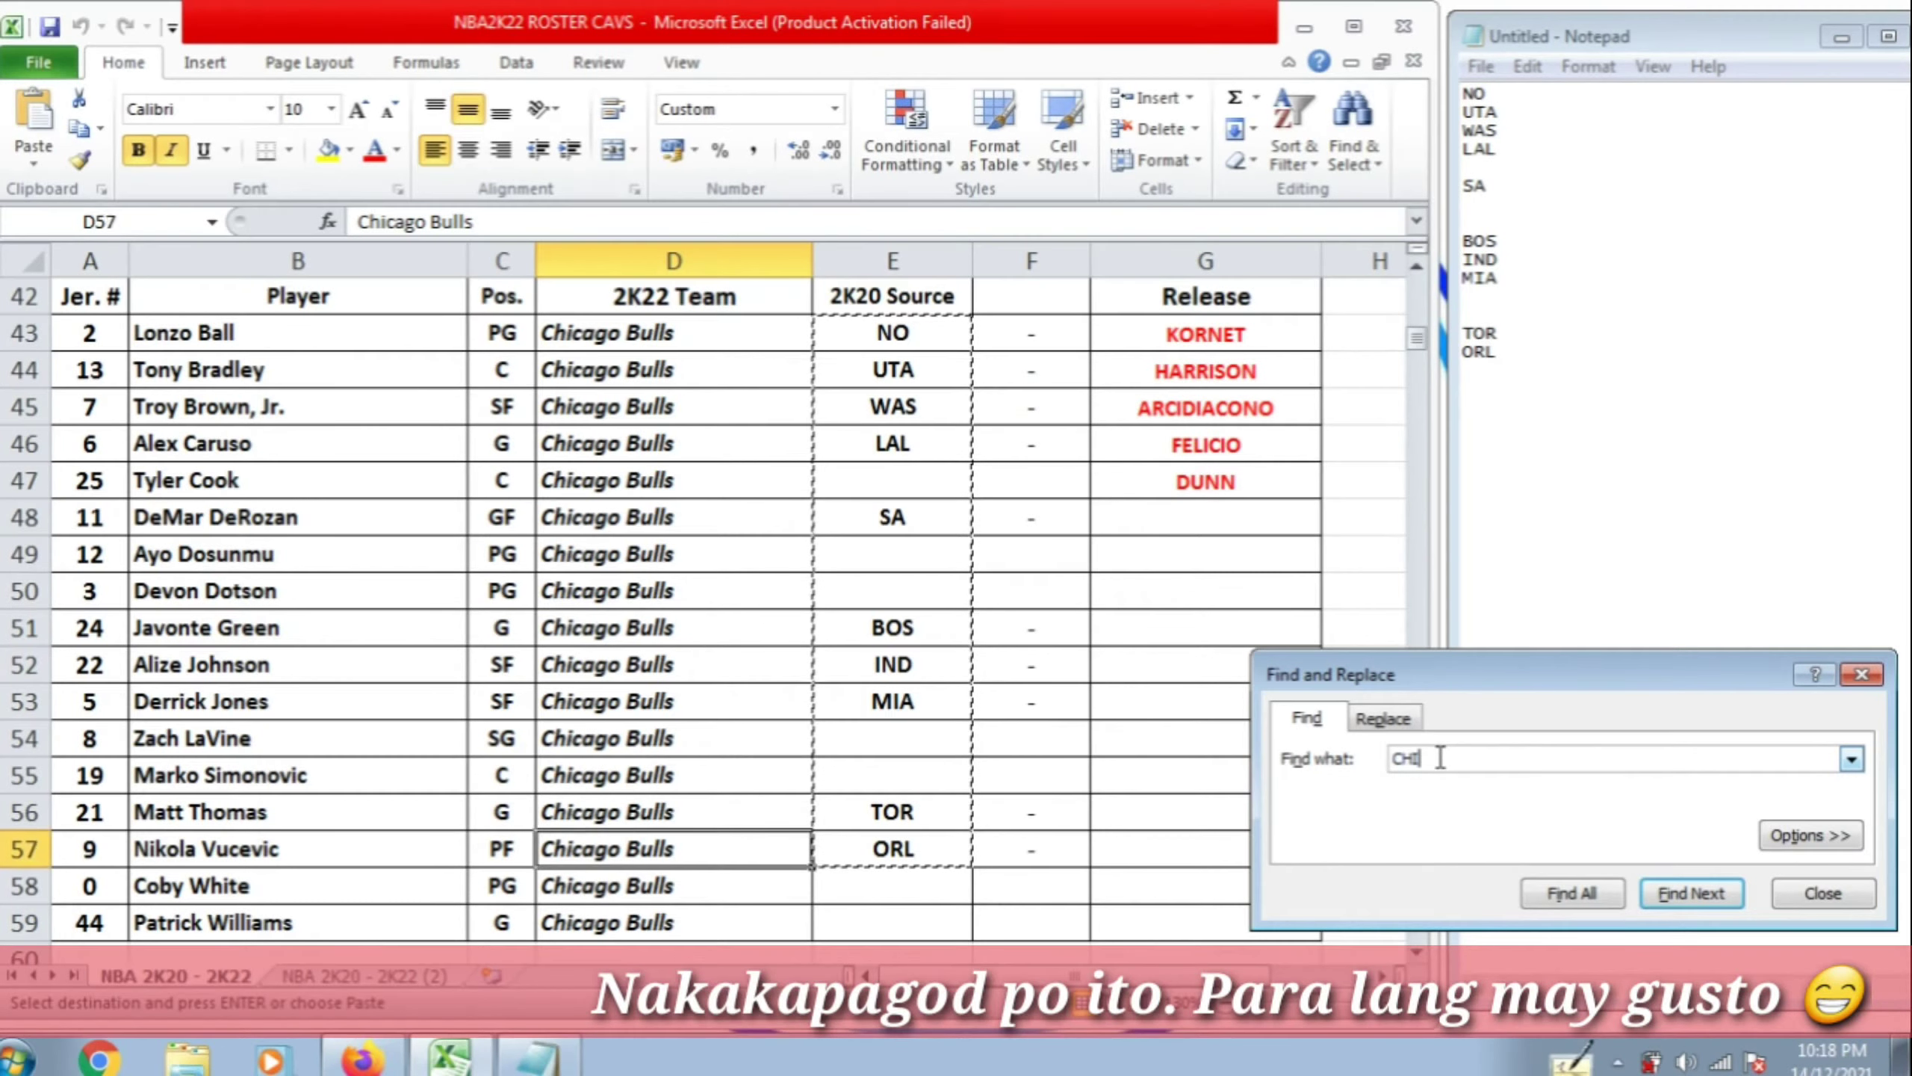
key(Return)
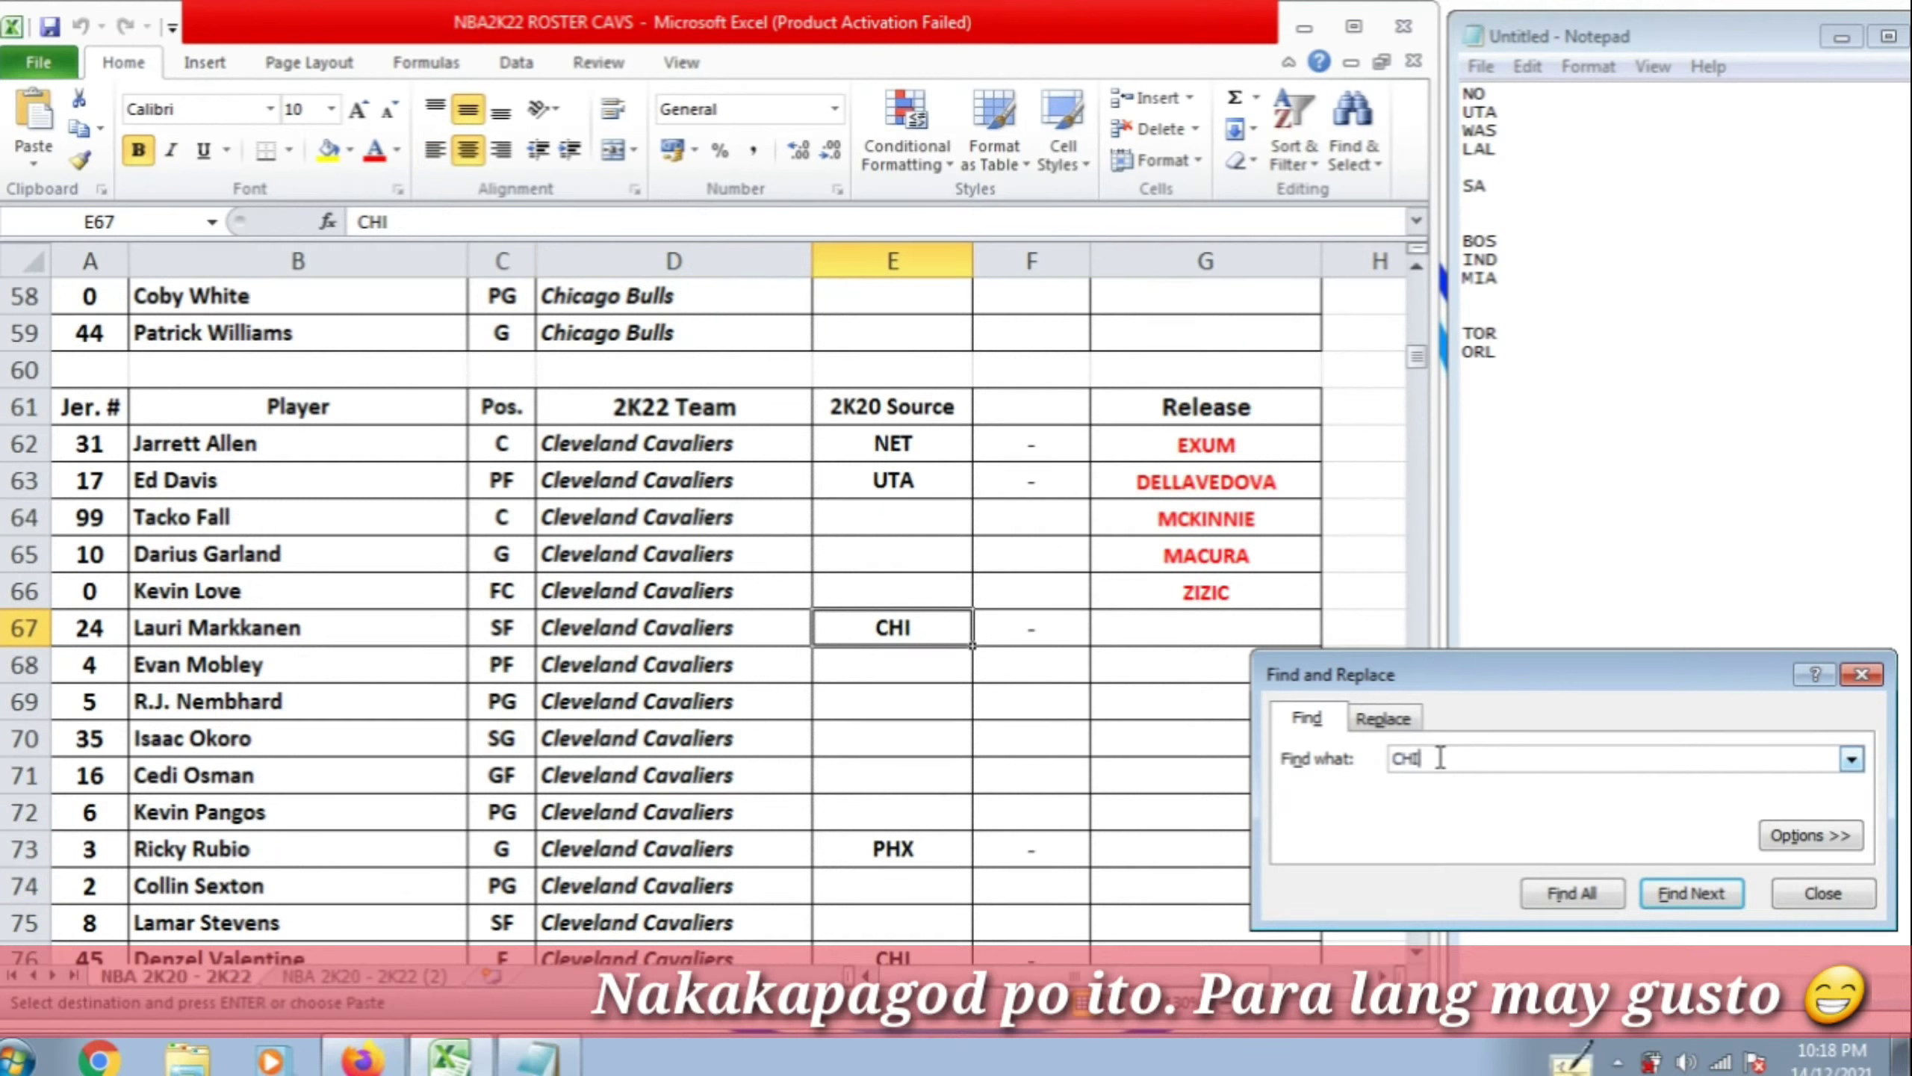
Highlight Lauri Markkanen's row in the Cleveland Cavaliers' roster and compare its team with the source list in Notepad
click(1035, 633)
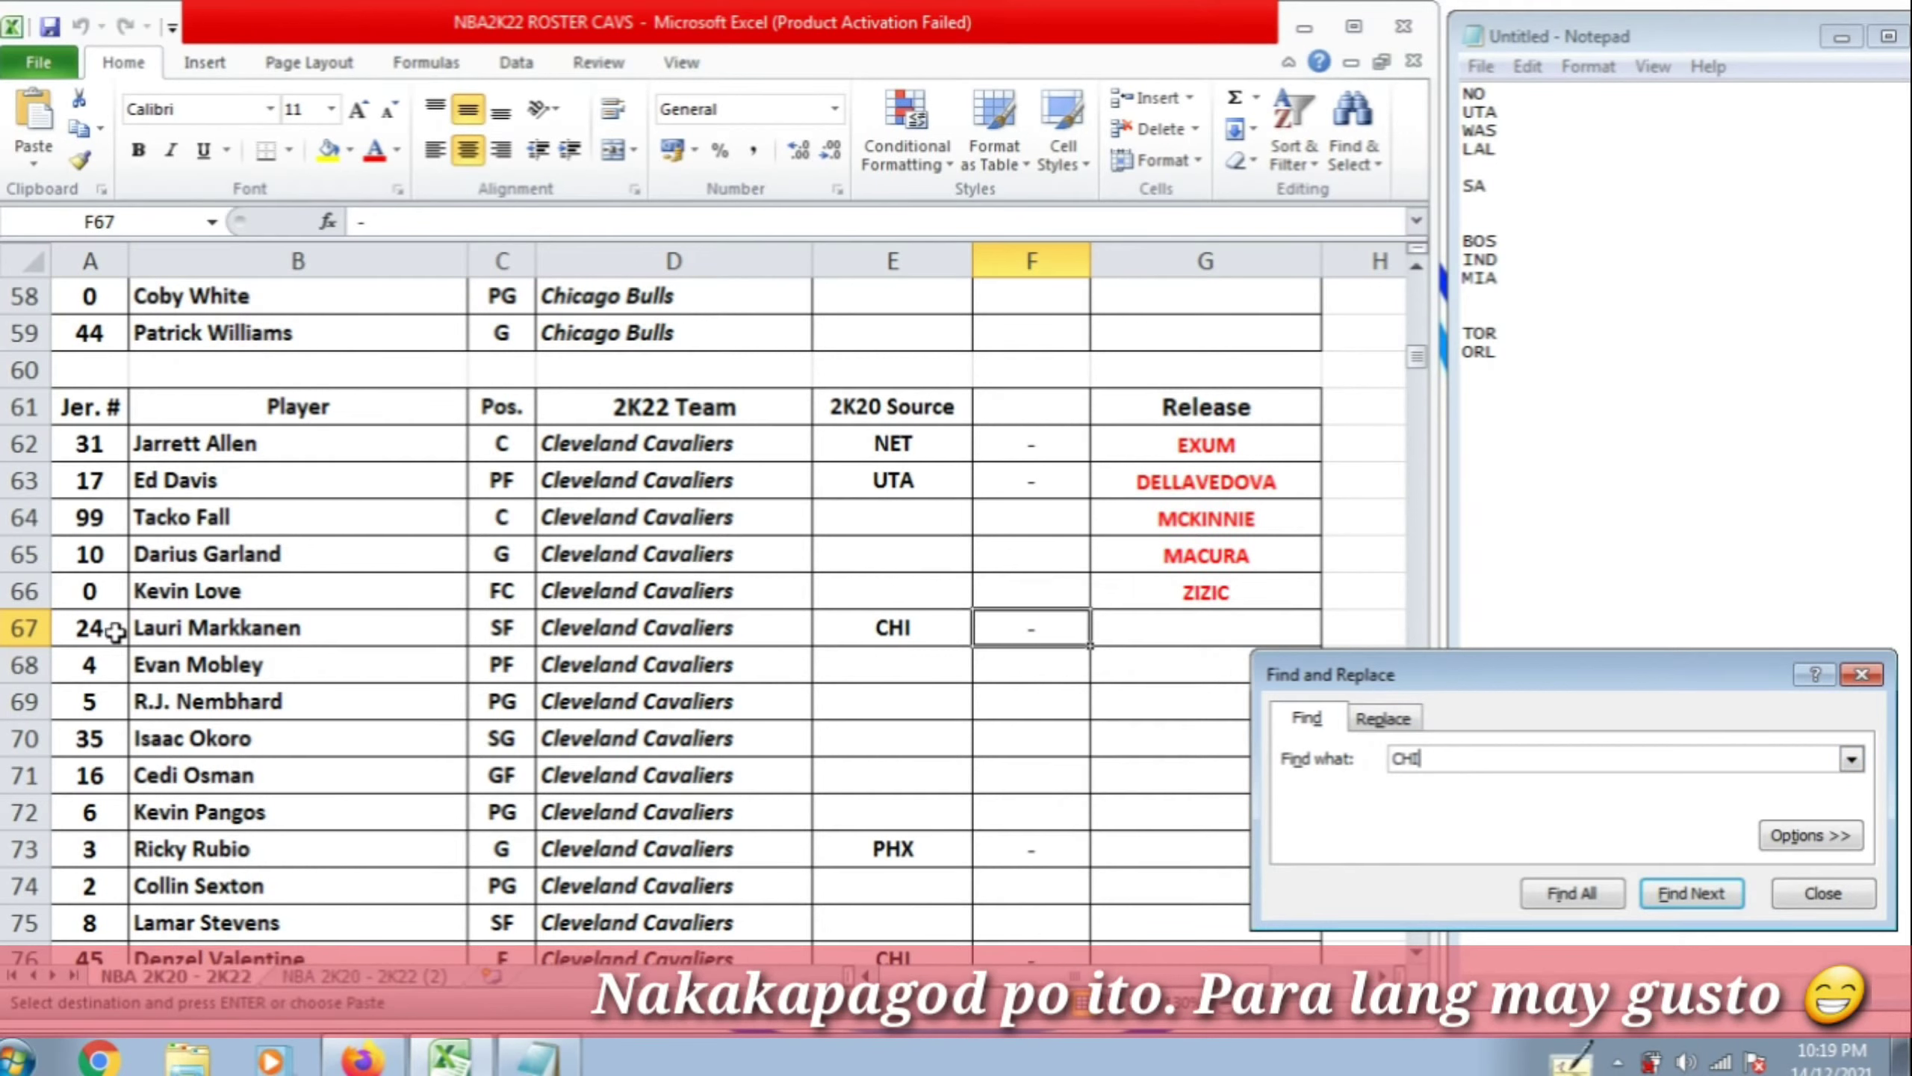
drag(113, 632, 912, 645)
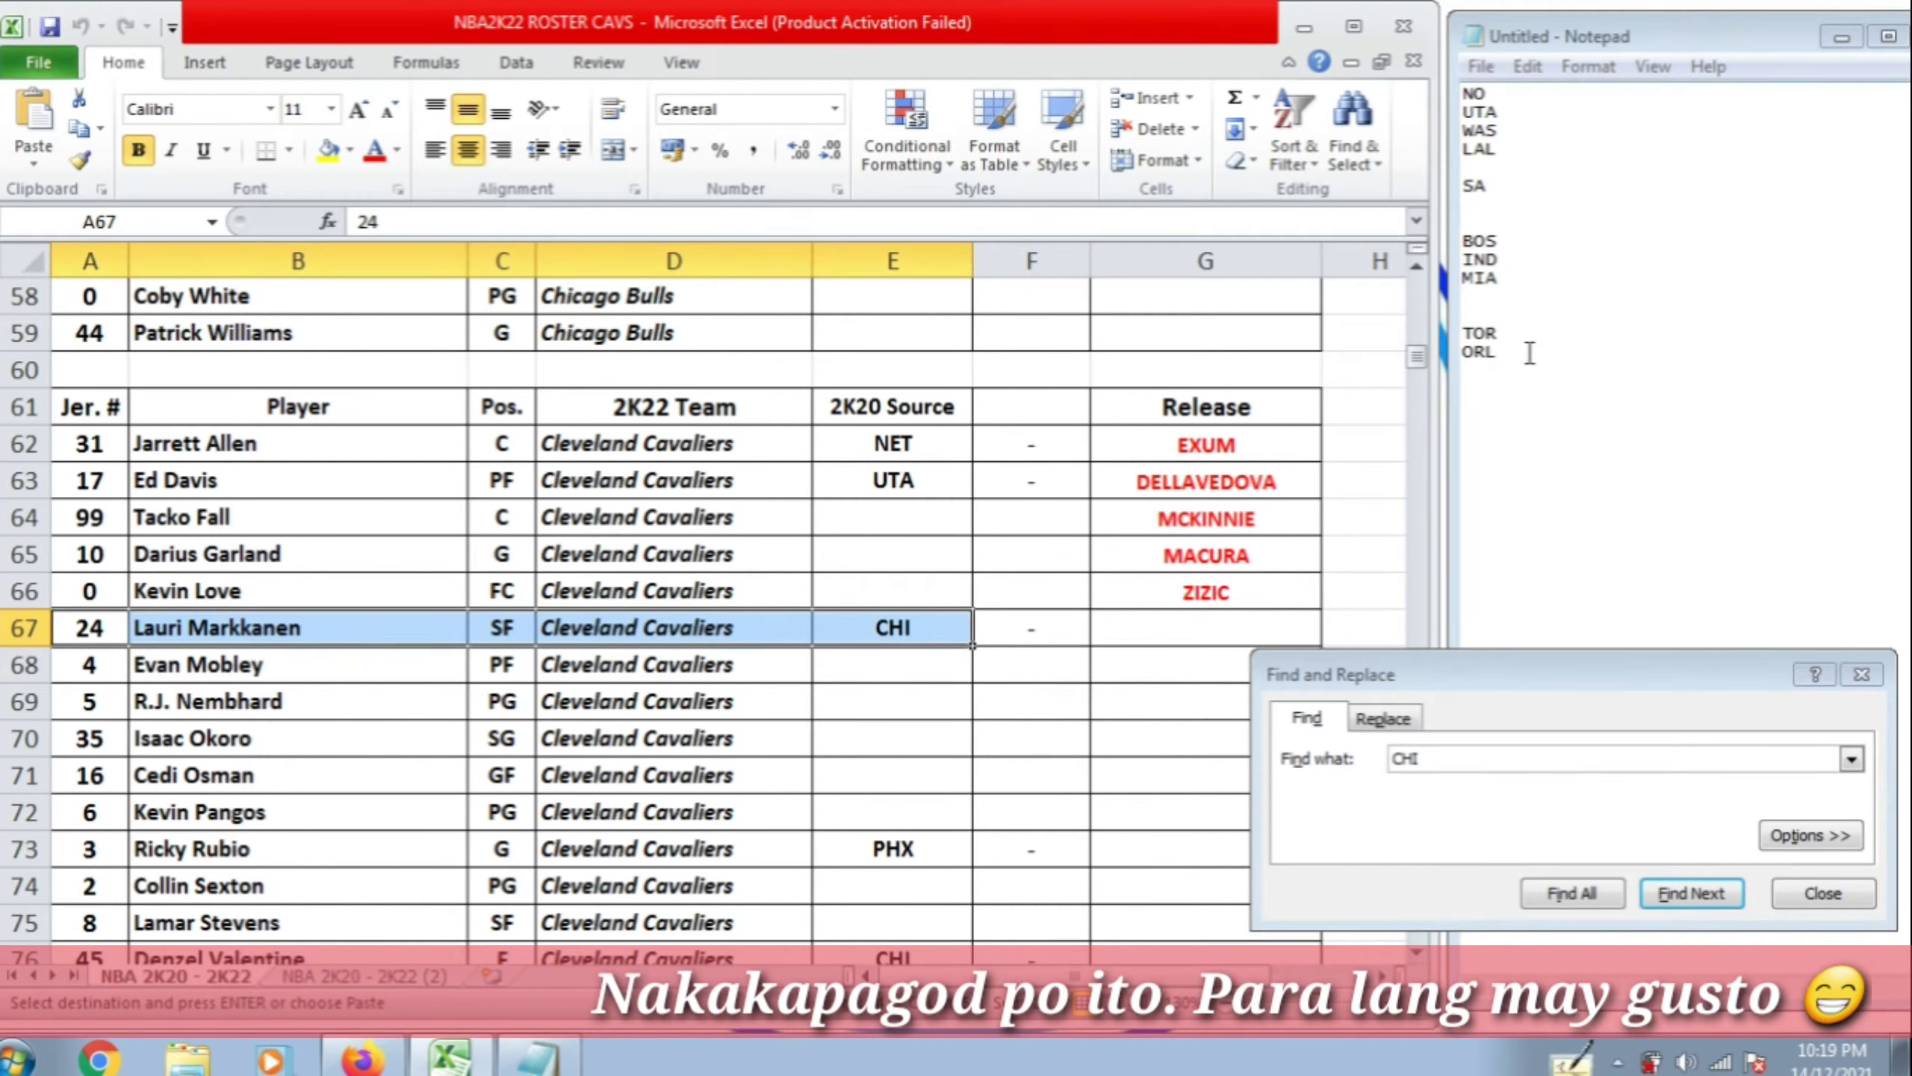
click(1539, 376)
click(1371, 803)
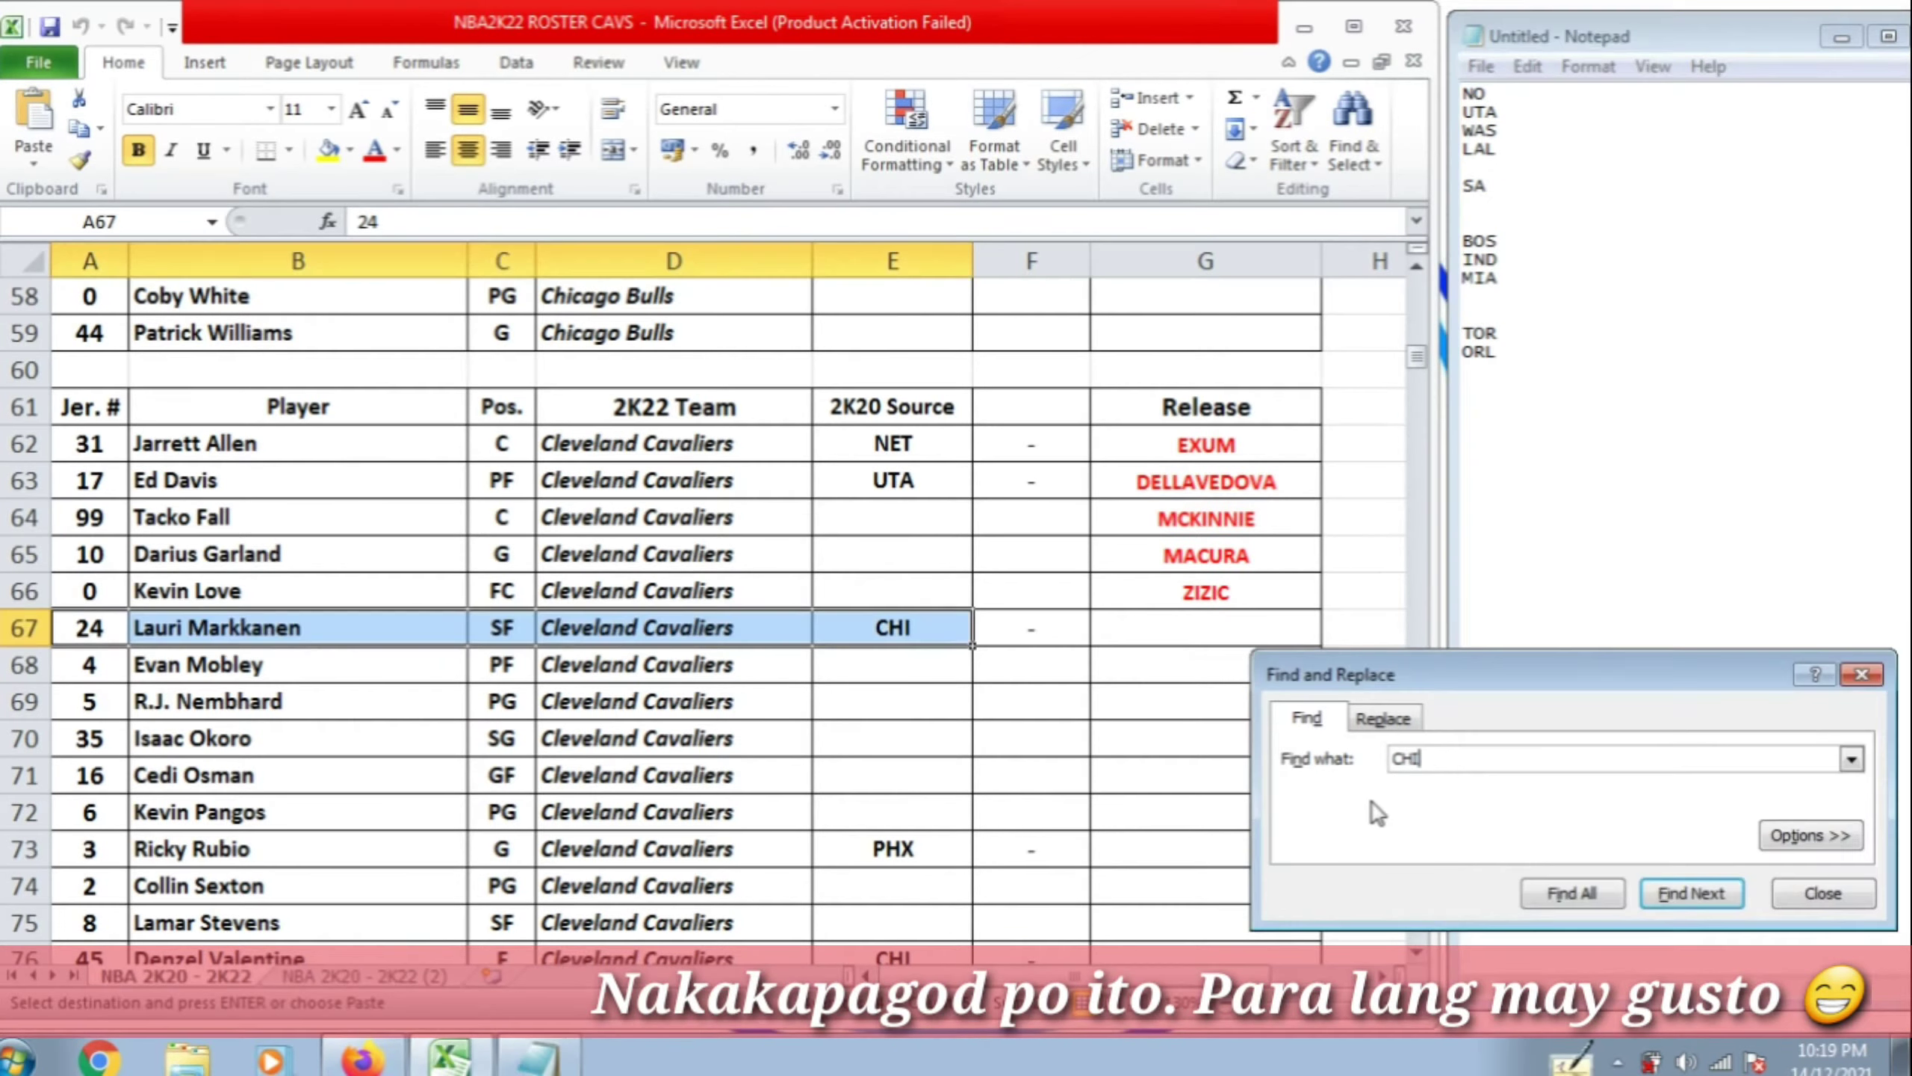
click(1029, 614)
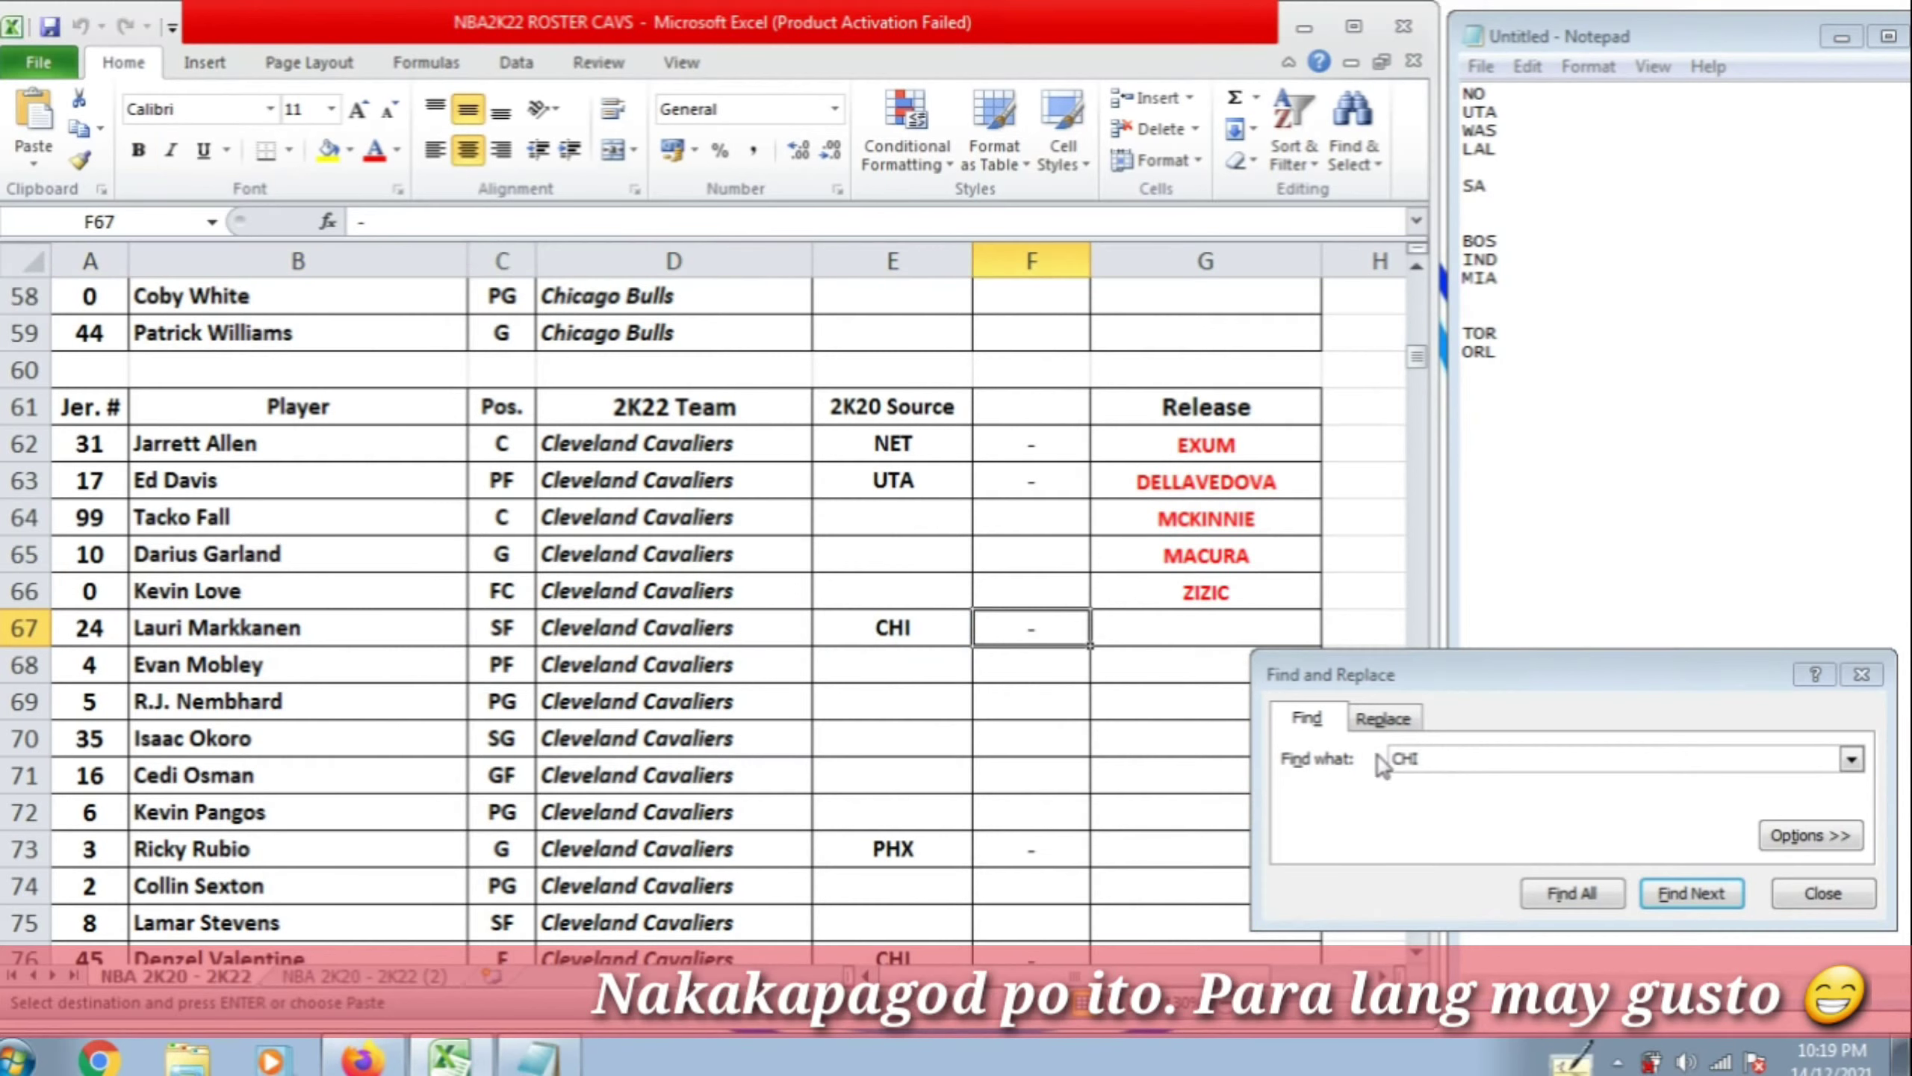
Continue the search for CHI past the Cavaliers and Kings matches to the Orlando Magic's source cell E272
click(1428, 755)
key(Return)
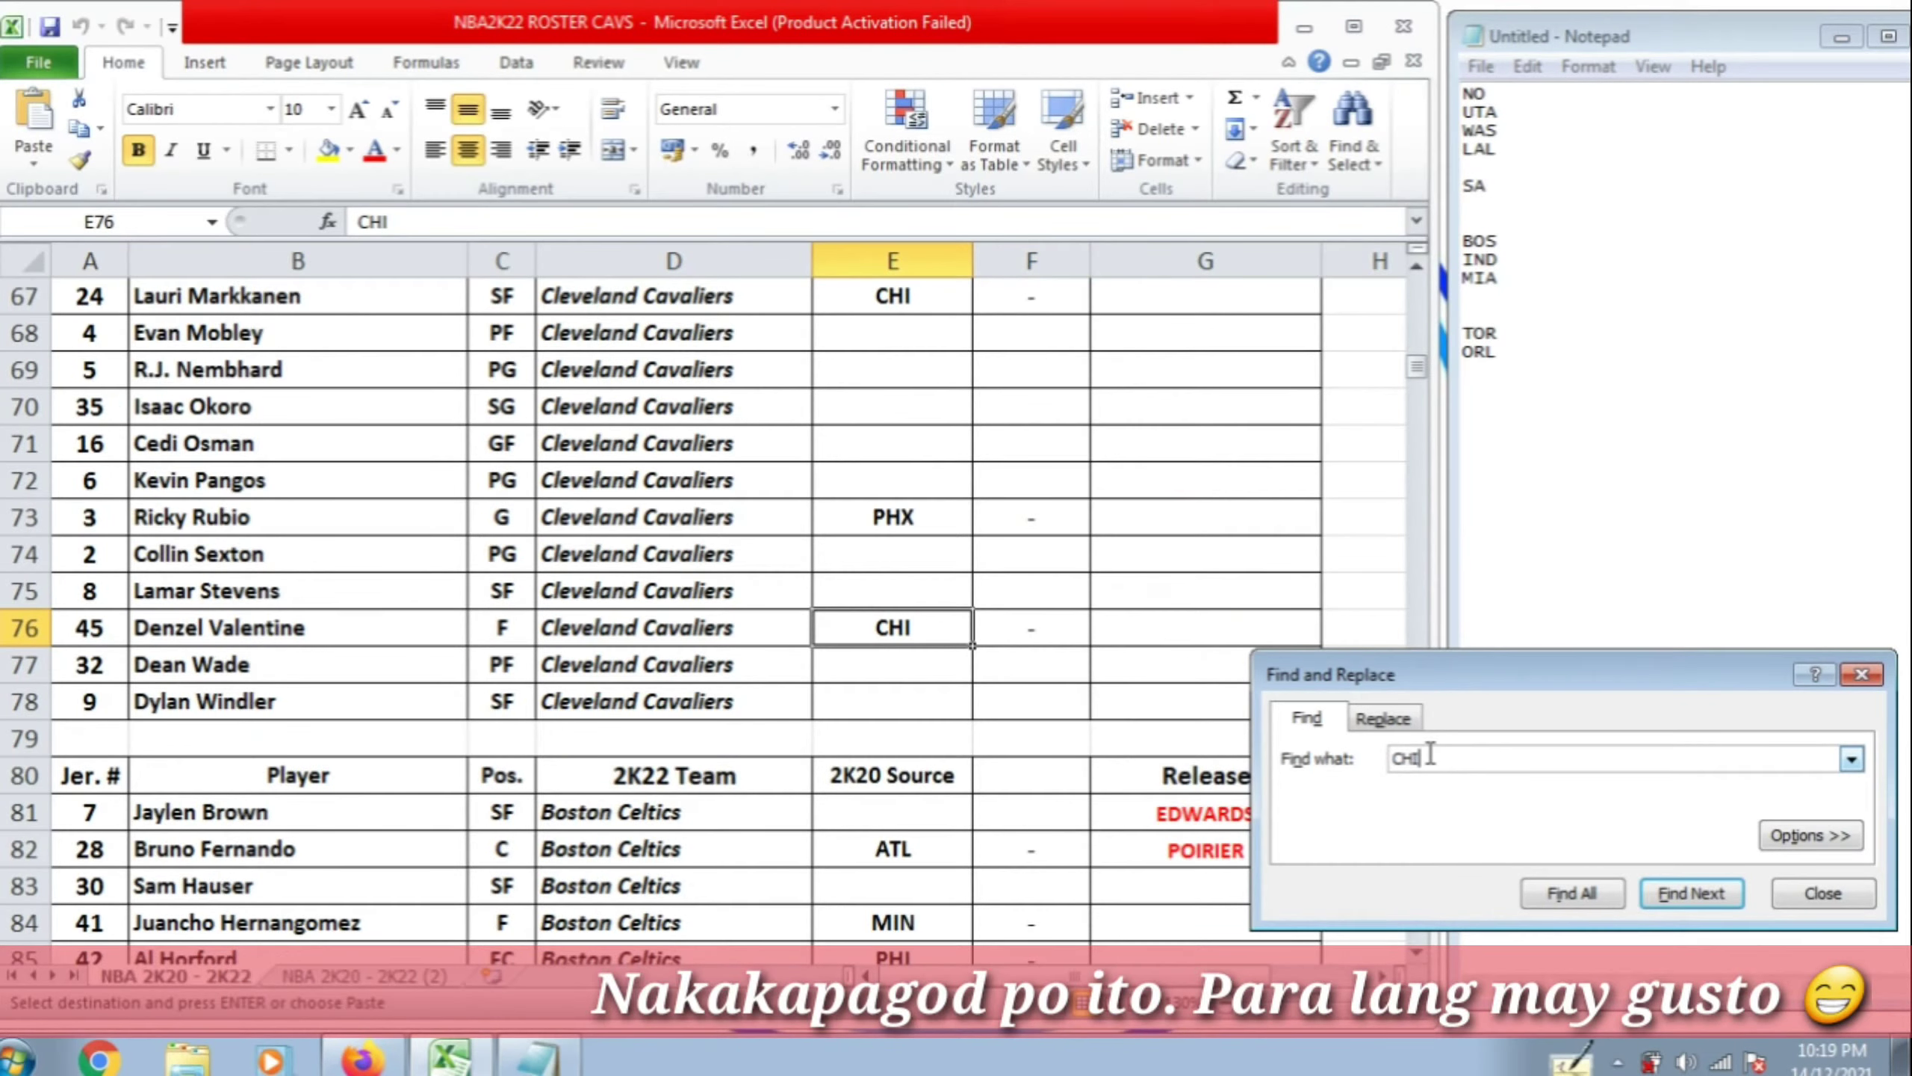
key(Return)
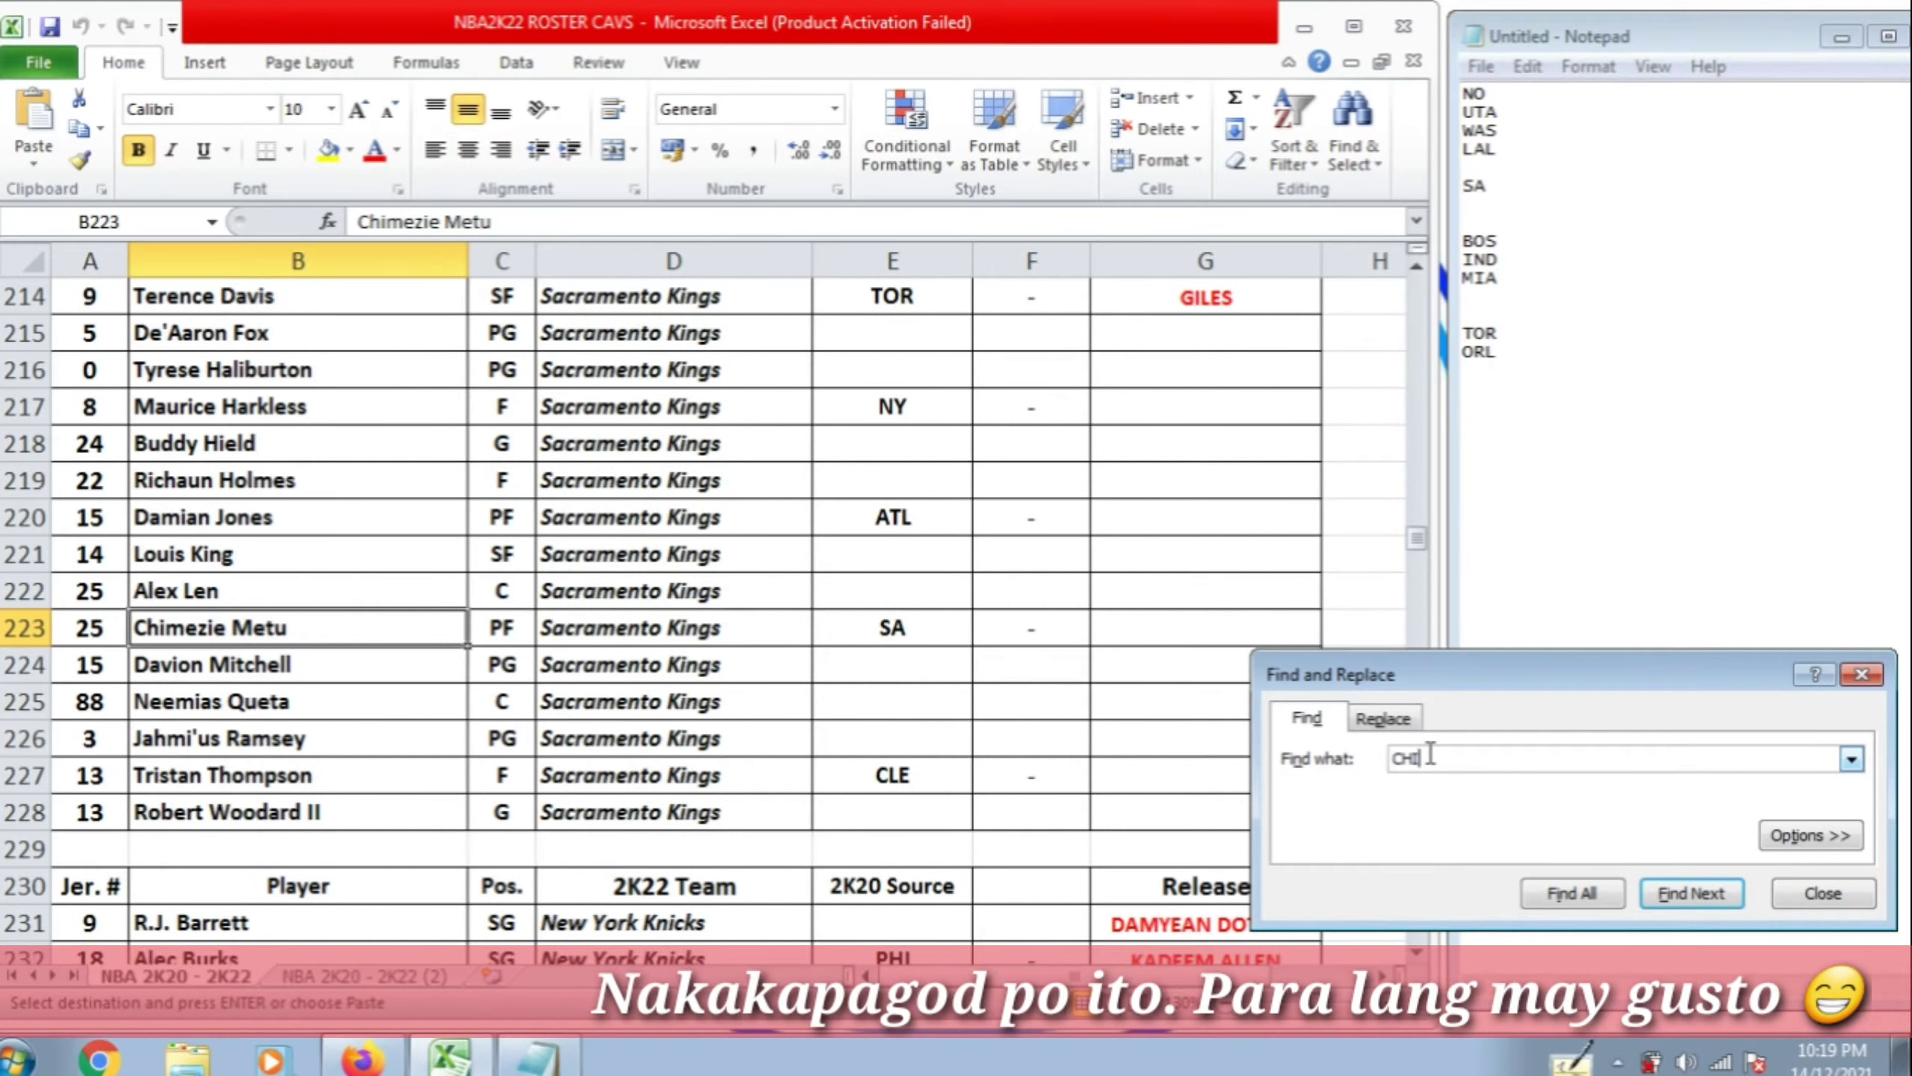
key(Return)
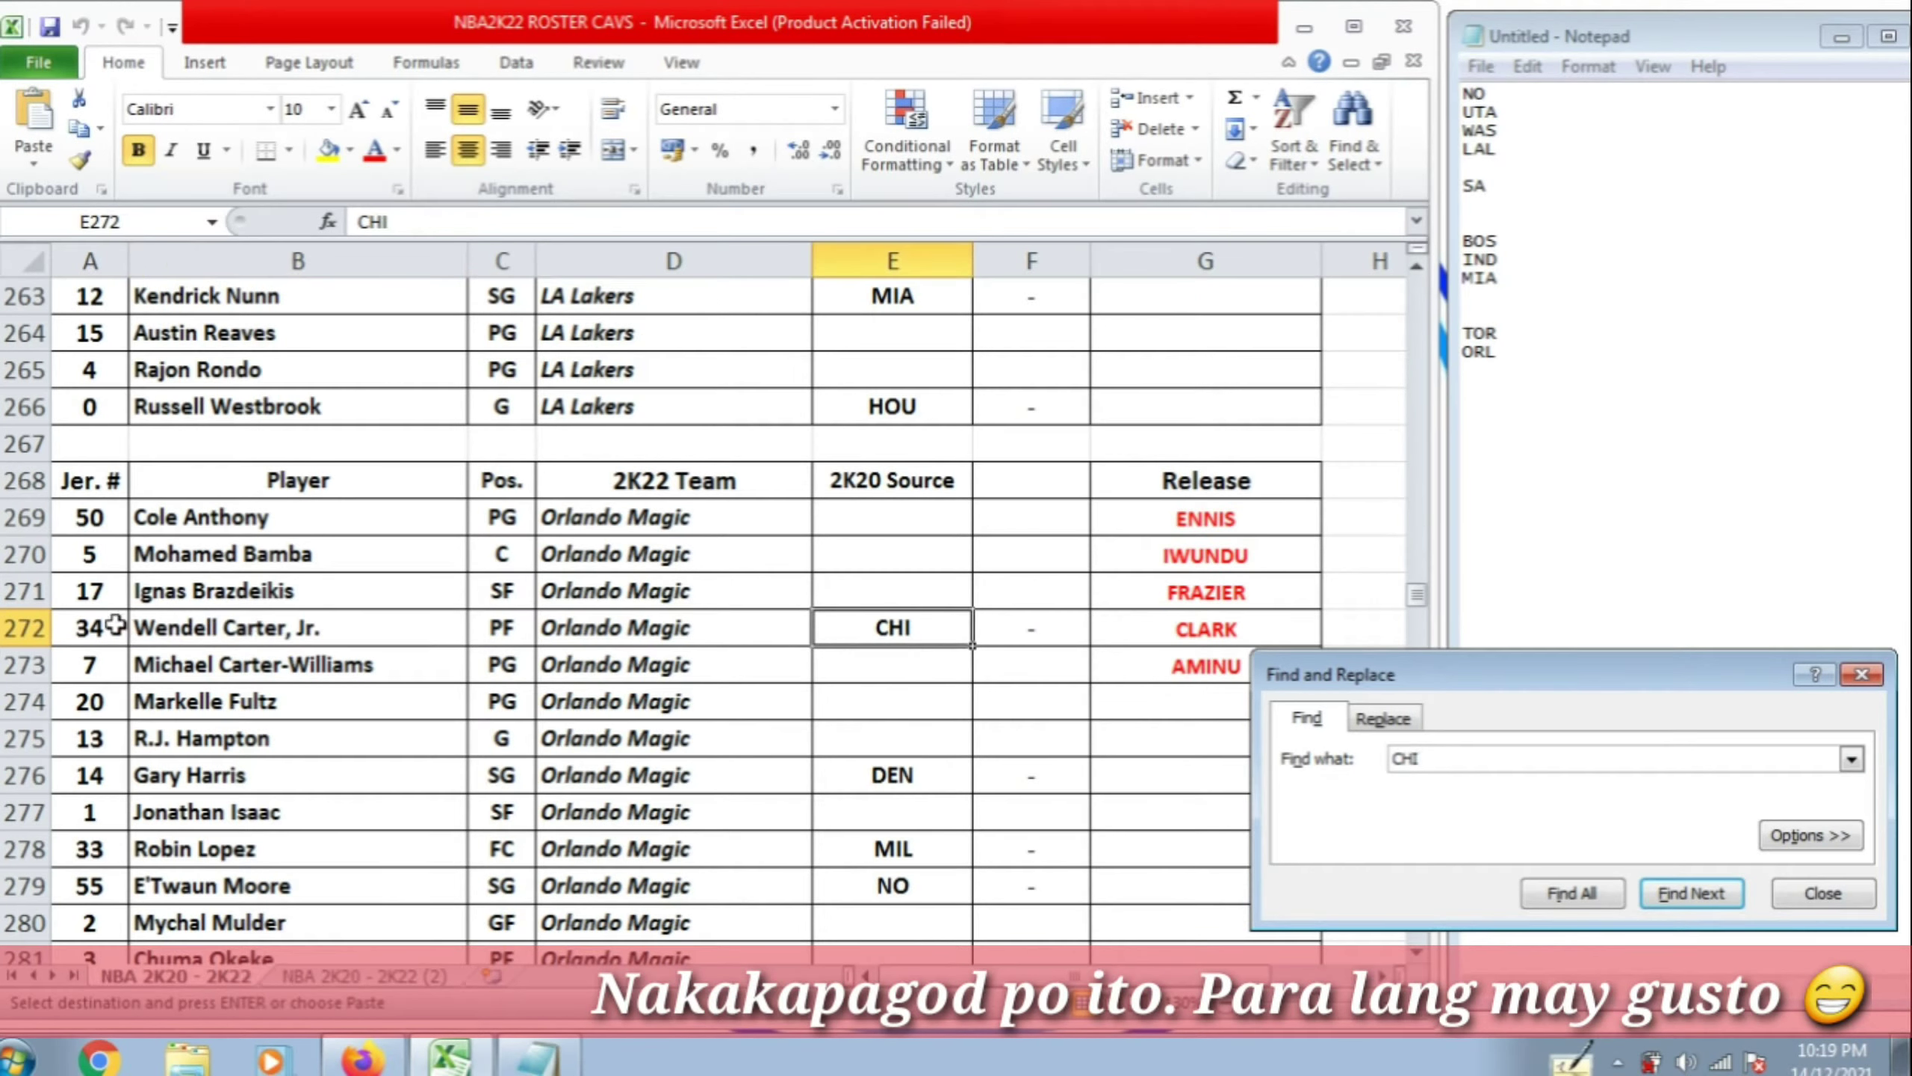
Mark ORL in the Notepad team list and highlight Wendell Carter, Jr.'s row in the Orlando Magic roster as its match
drag(117, 625, 932, 632)
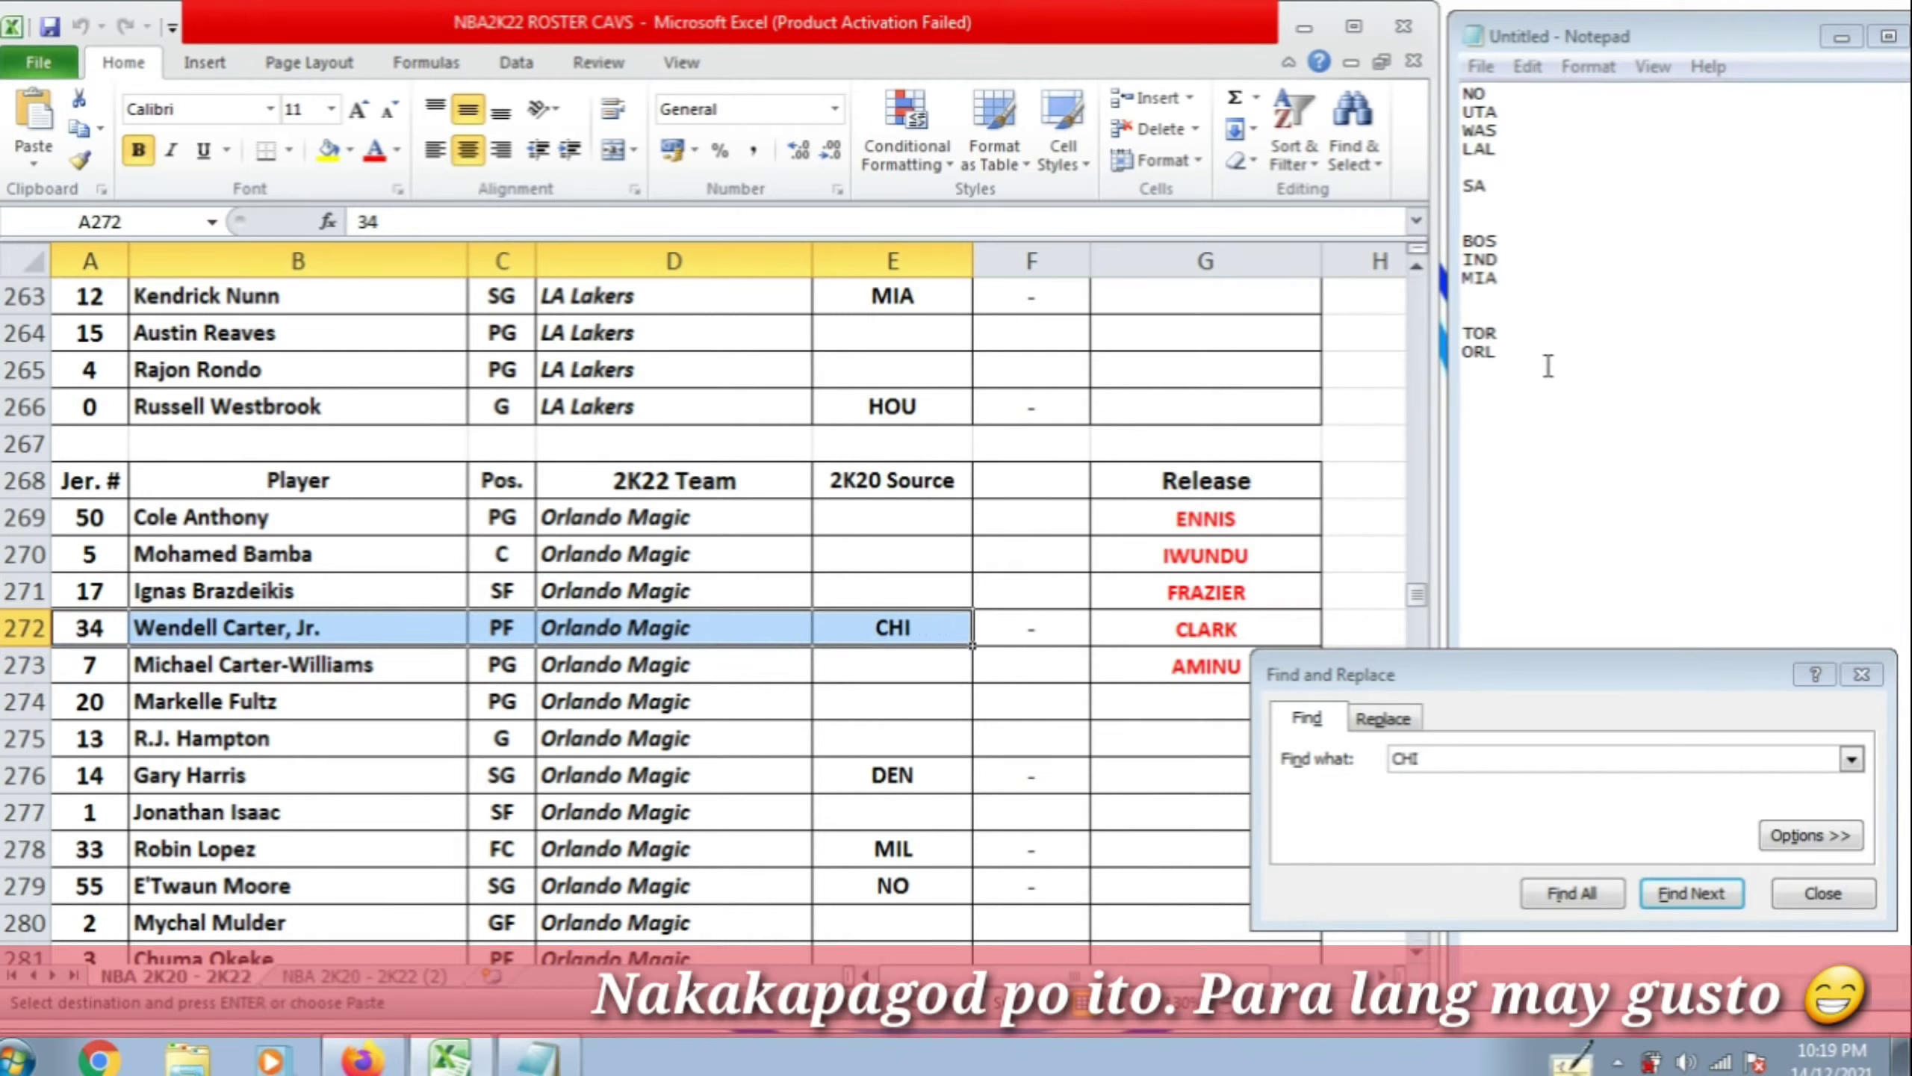
drag(1508, 348, 1488, 354)
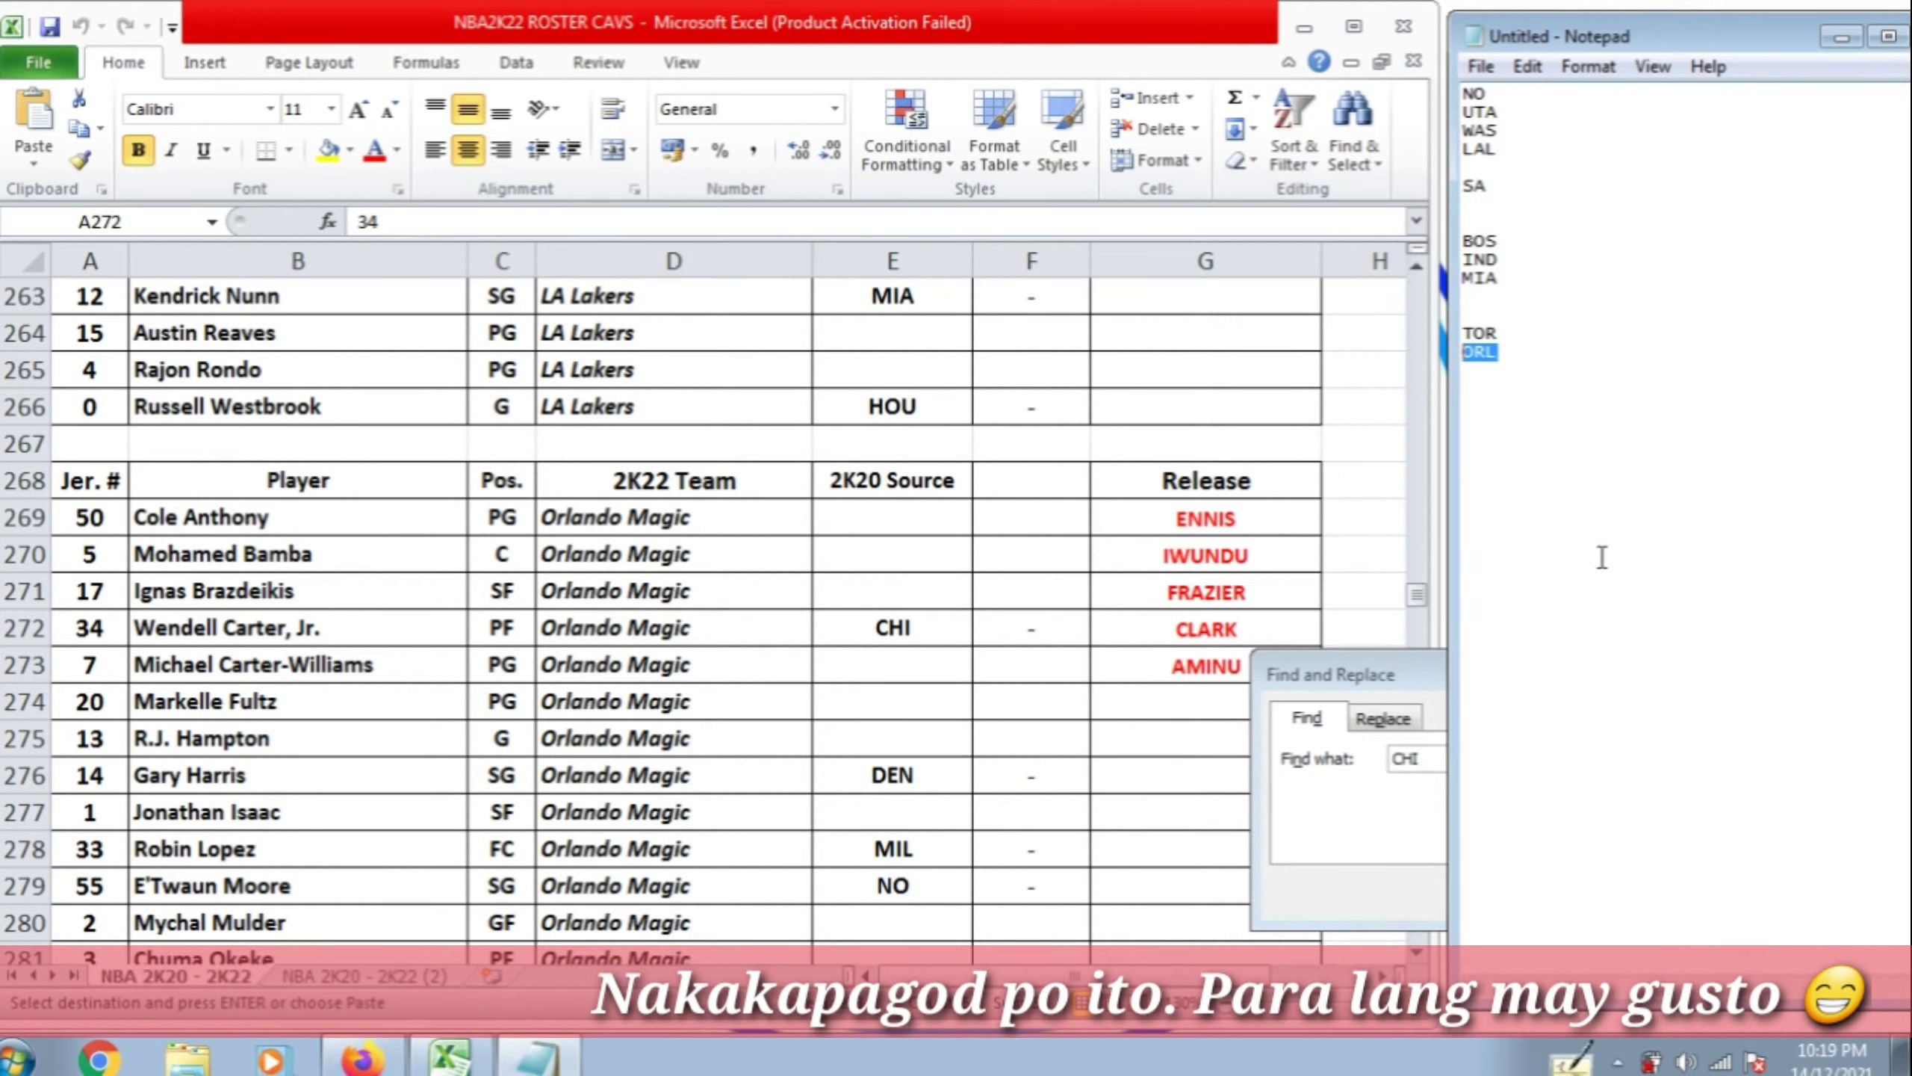
shift+click(888, 652)
click(1013, 646)
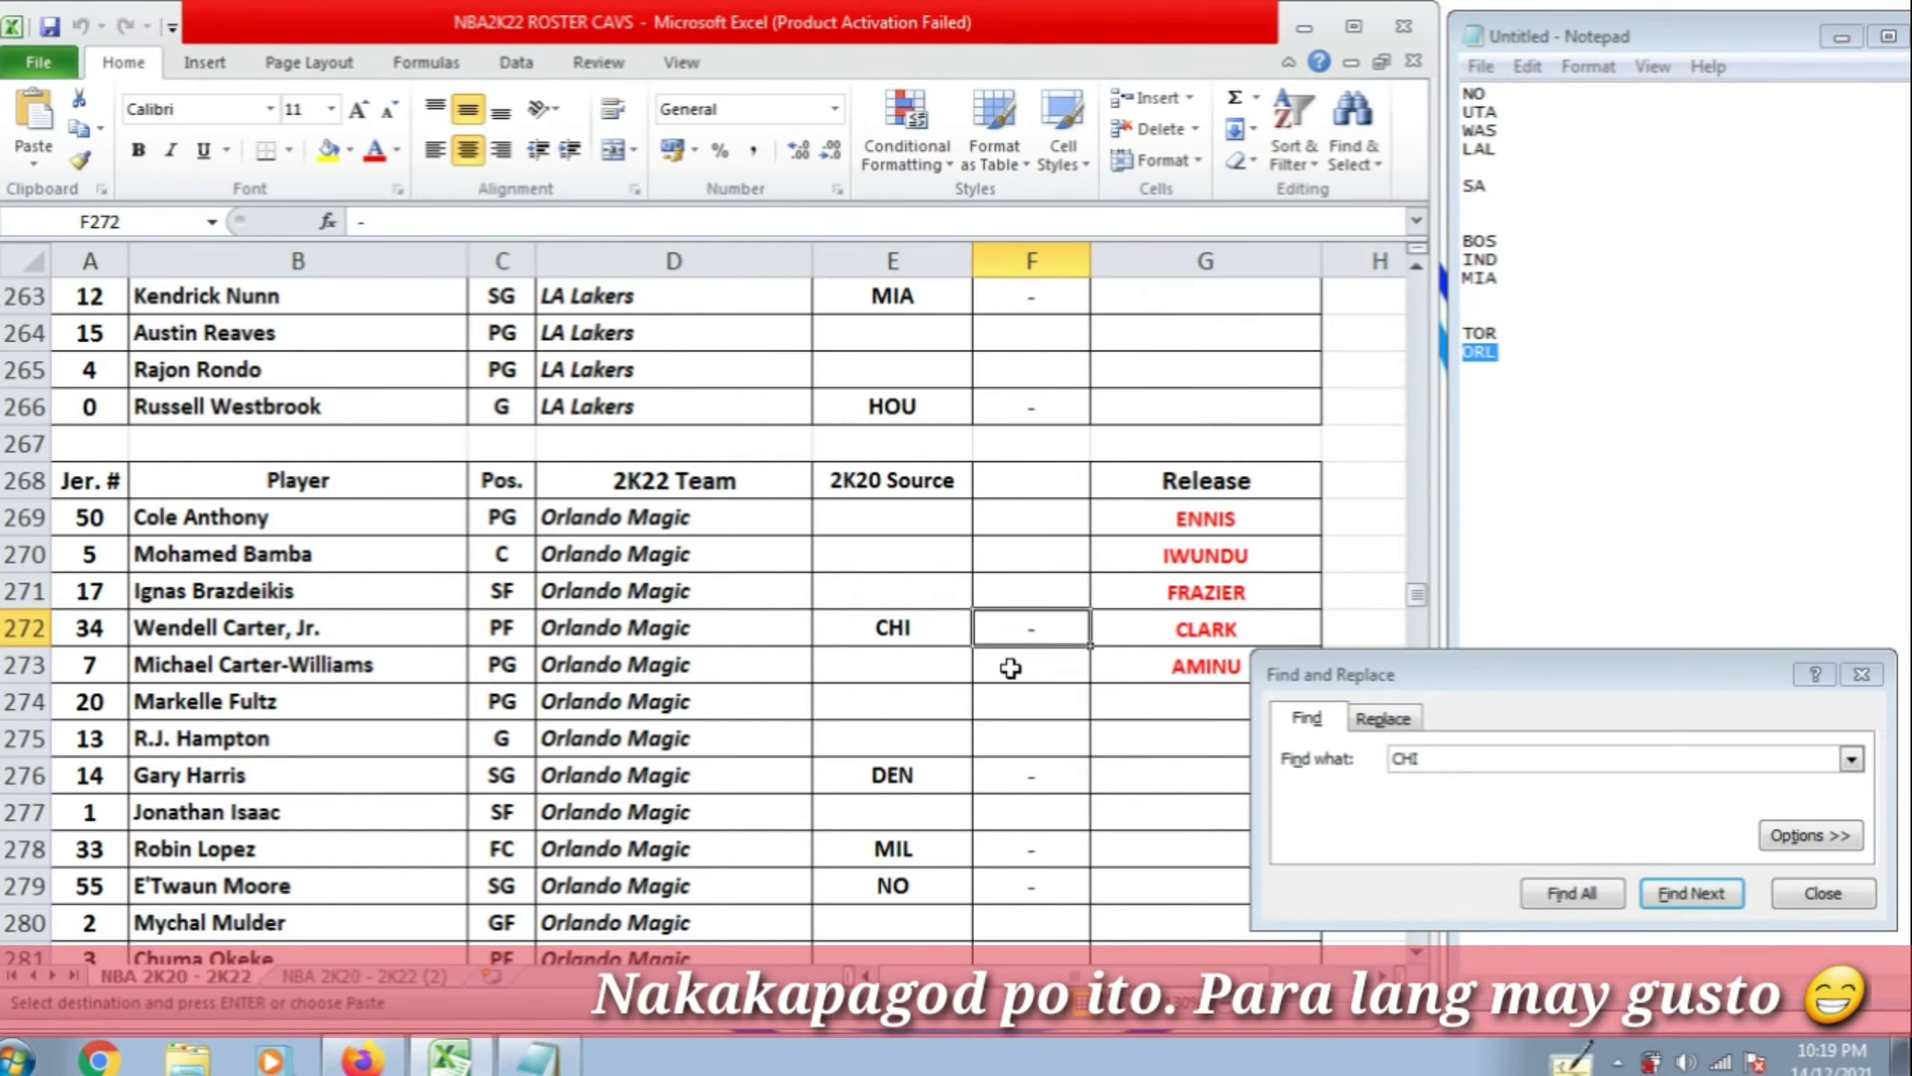
drag(114, 640, 906, 614)
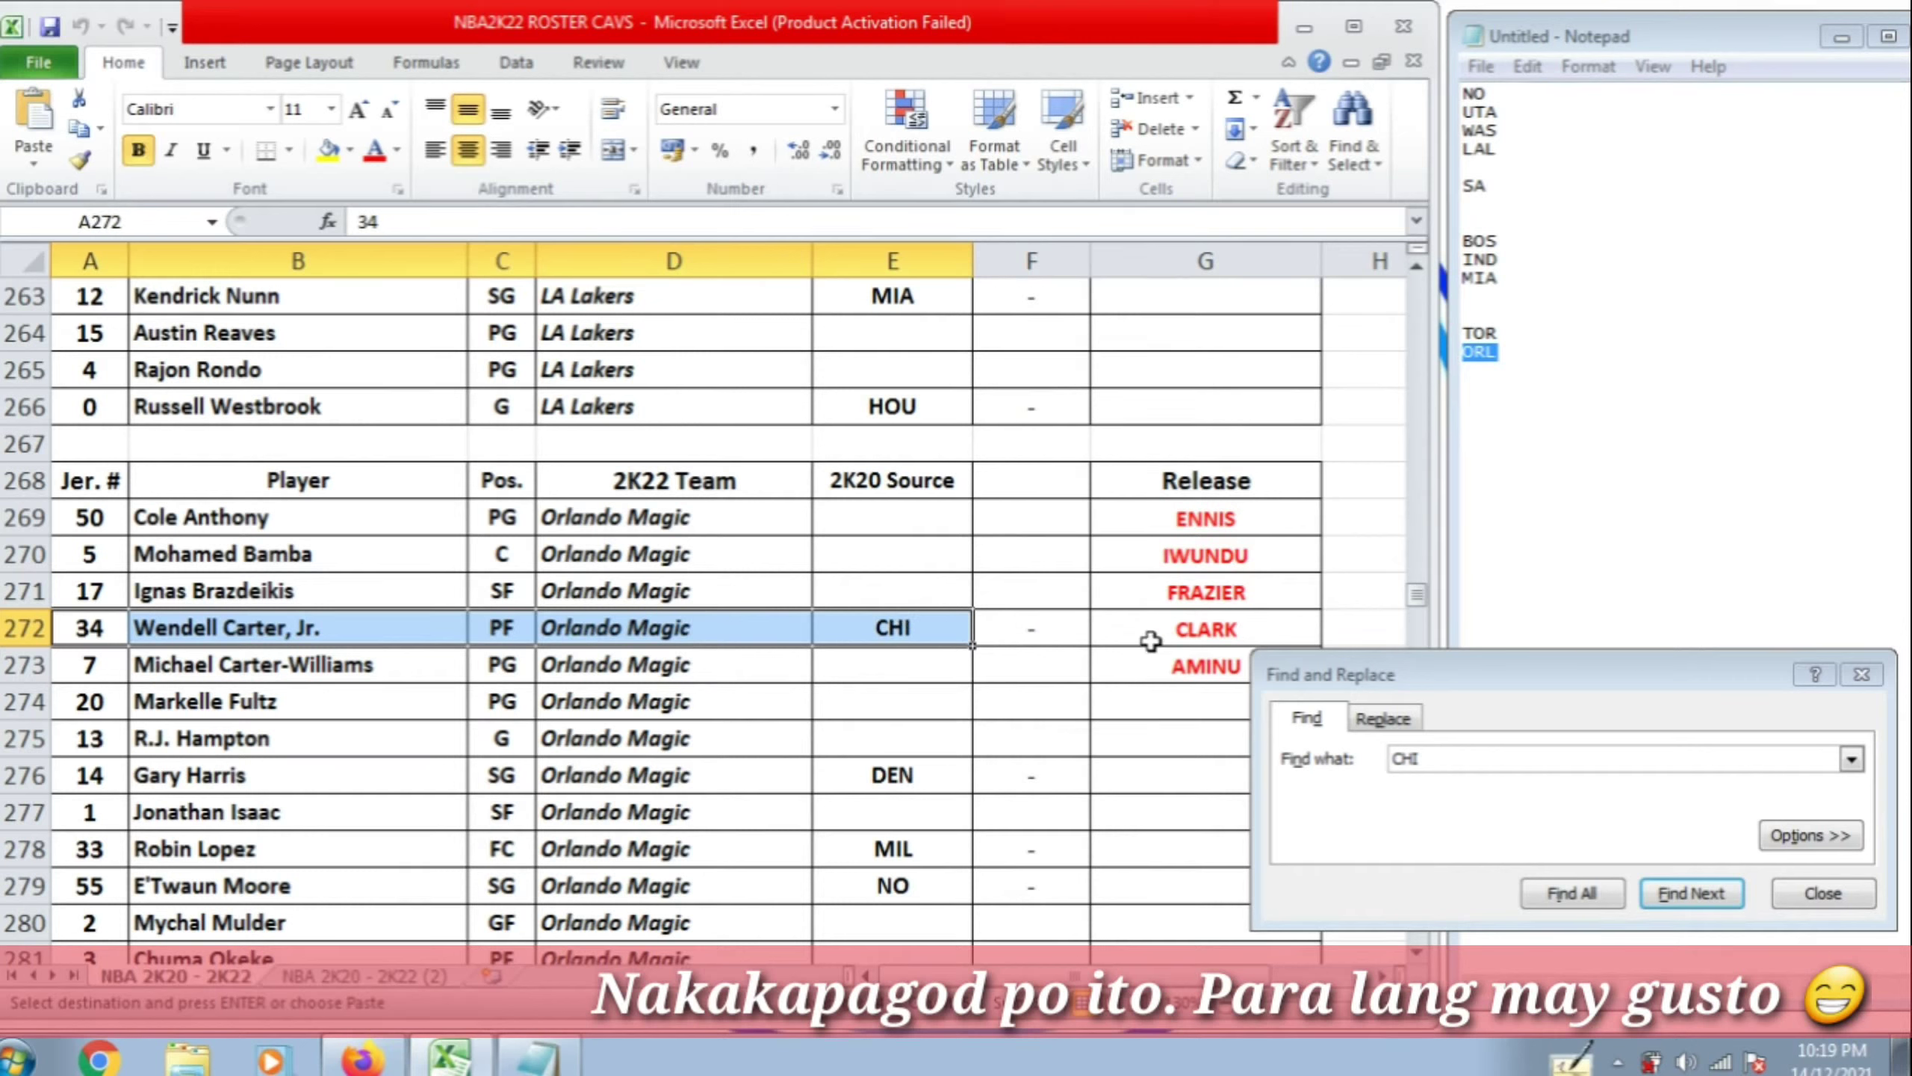
Return to the Chicago Bulls' roster and highlight Nikola Vucevic's row as the player sourced from ORL
scroll(1024, 513, up, 20)
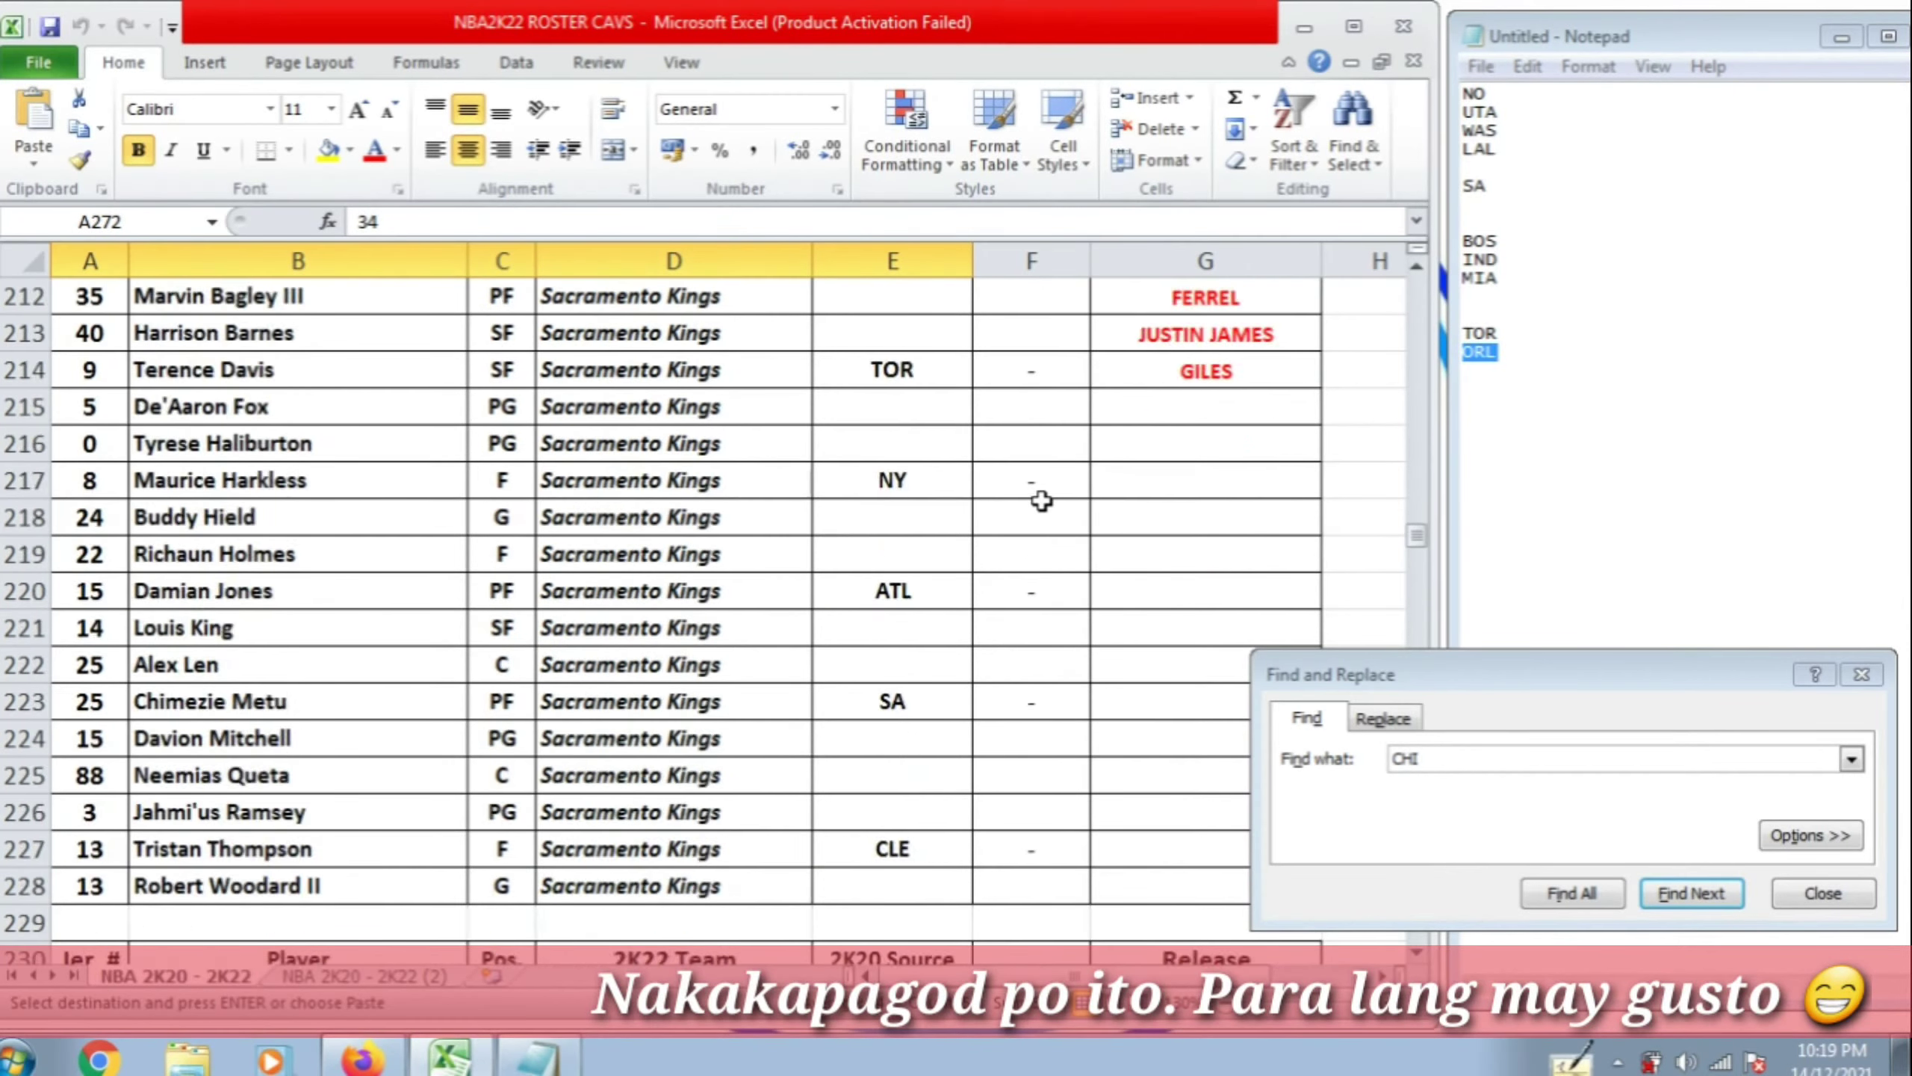
scroll(1036, 501, up, 20)
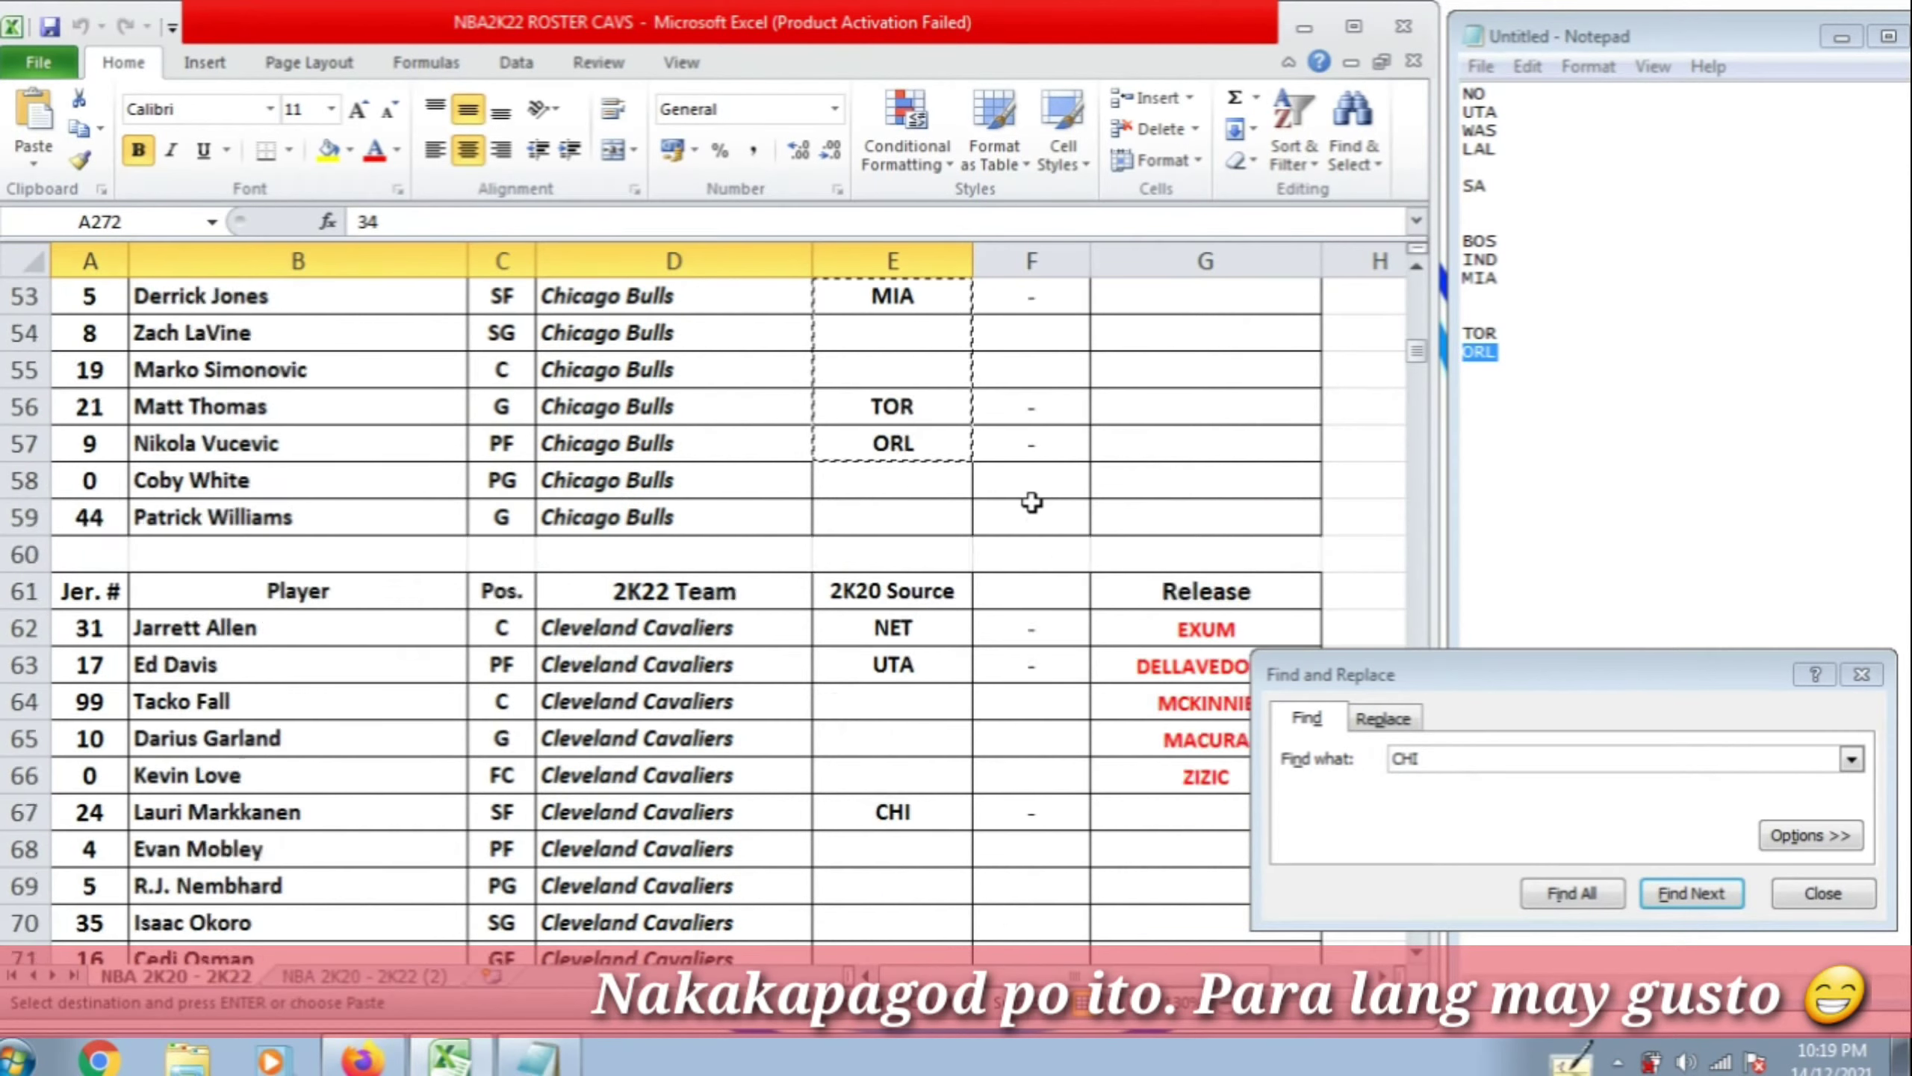
scroll(1030, 502, down, 4)
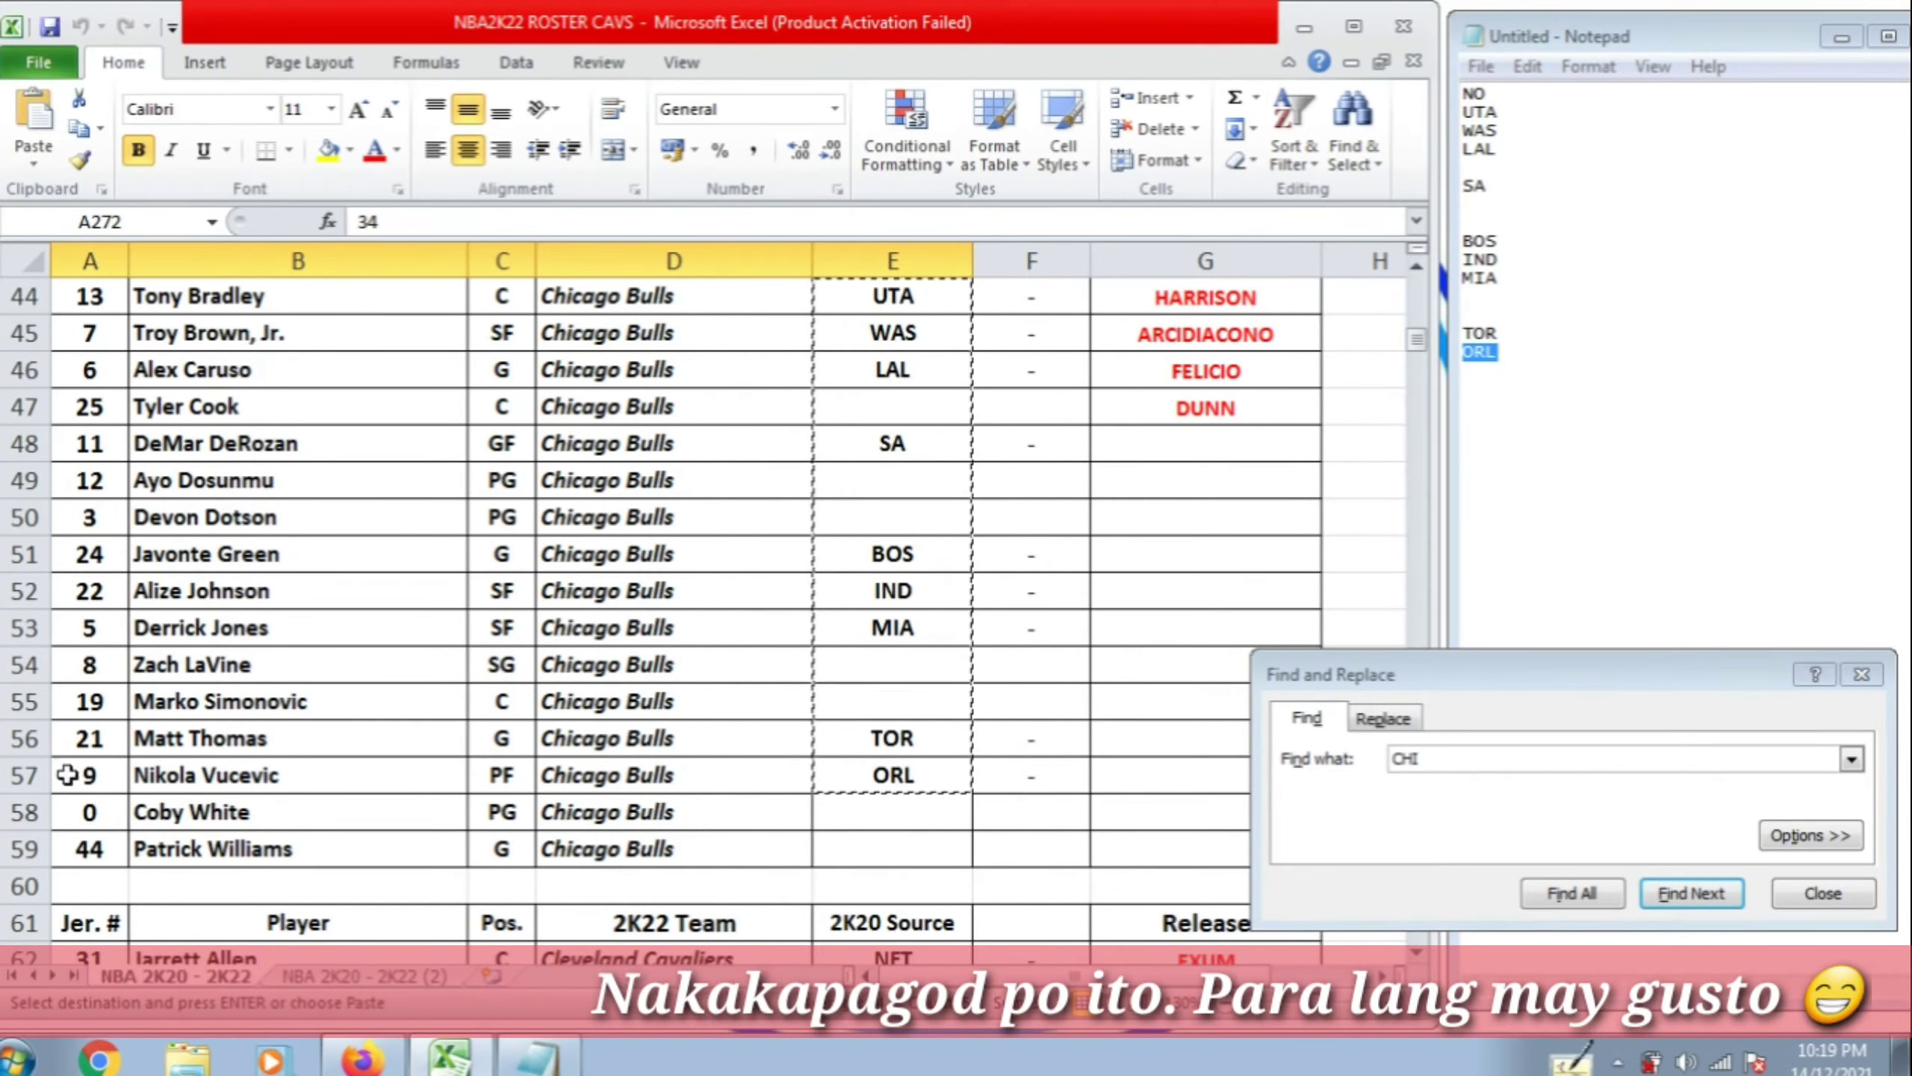
click(106, 765)
drag(118, 780, 895, 776)
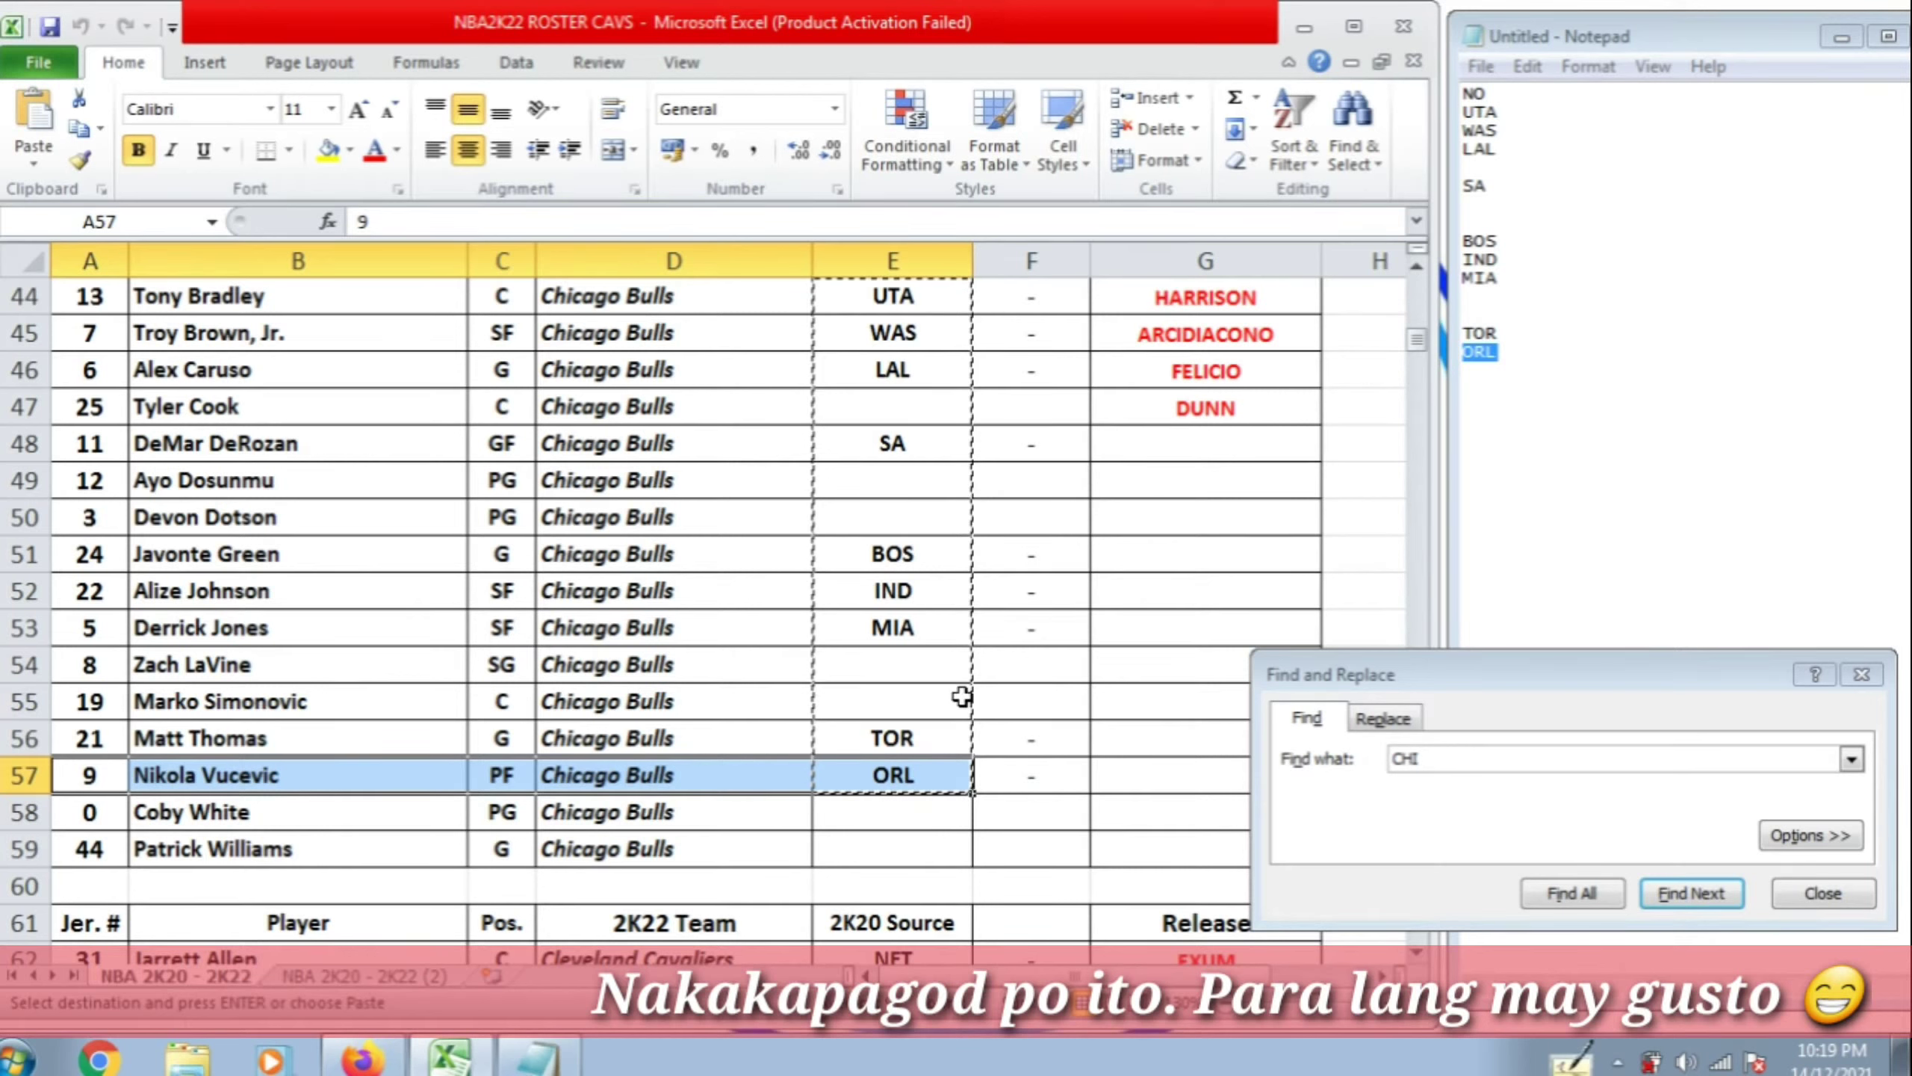
scroll(990, 679, up, 1)
scroll(990, 679, down, 1)
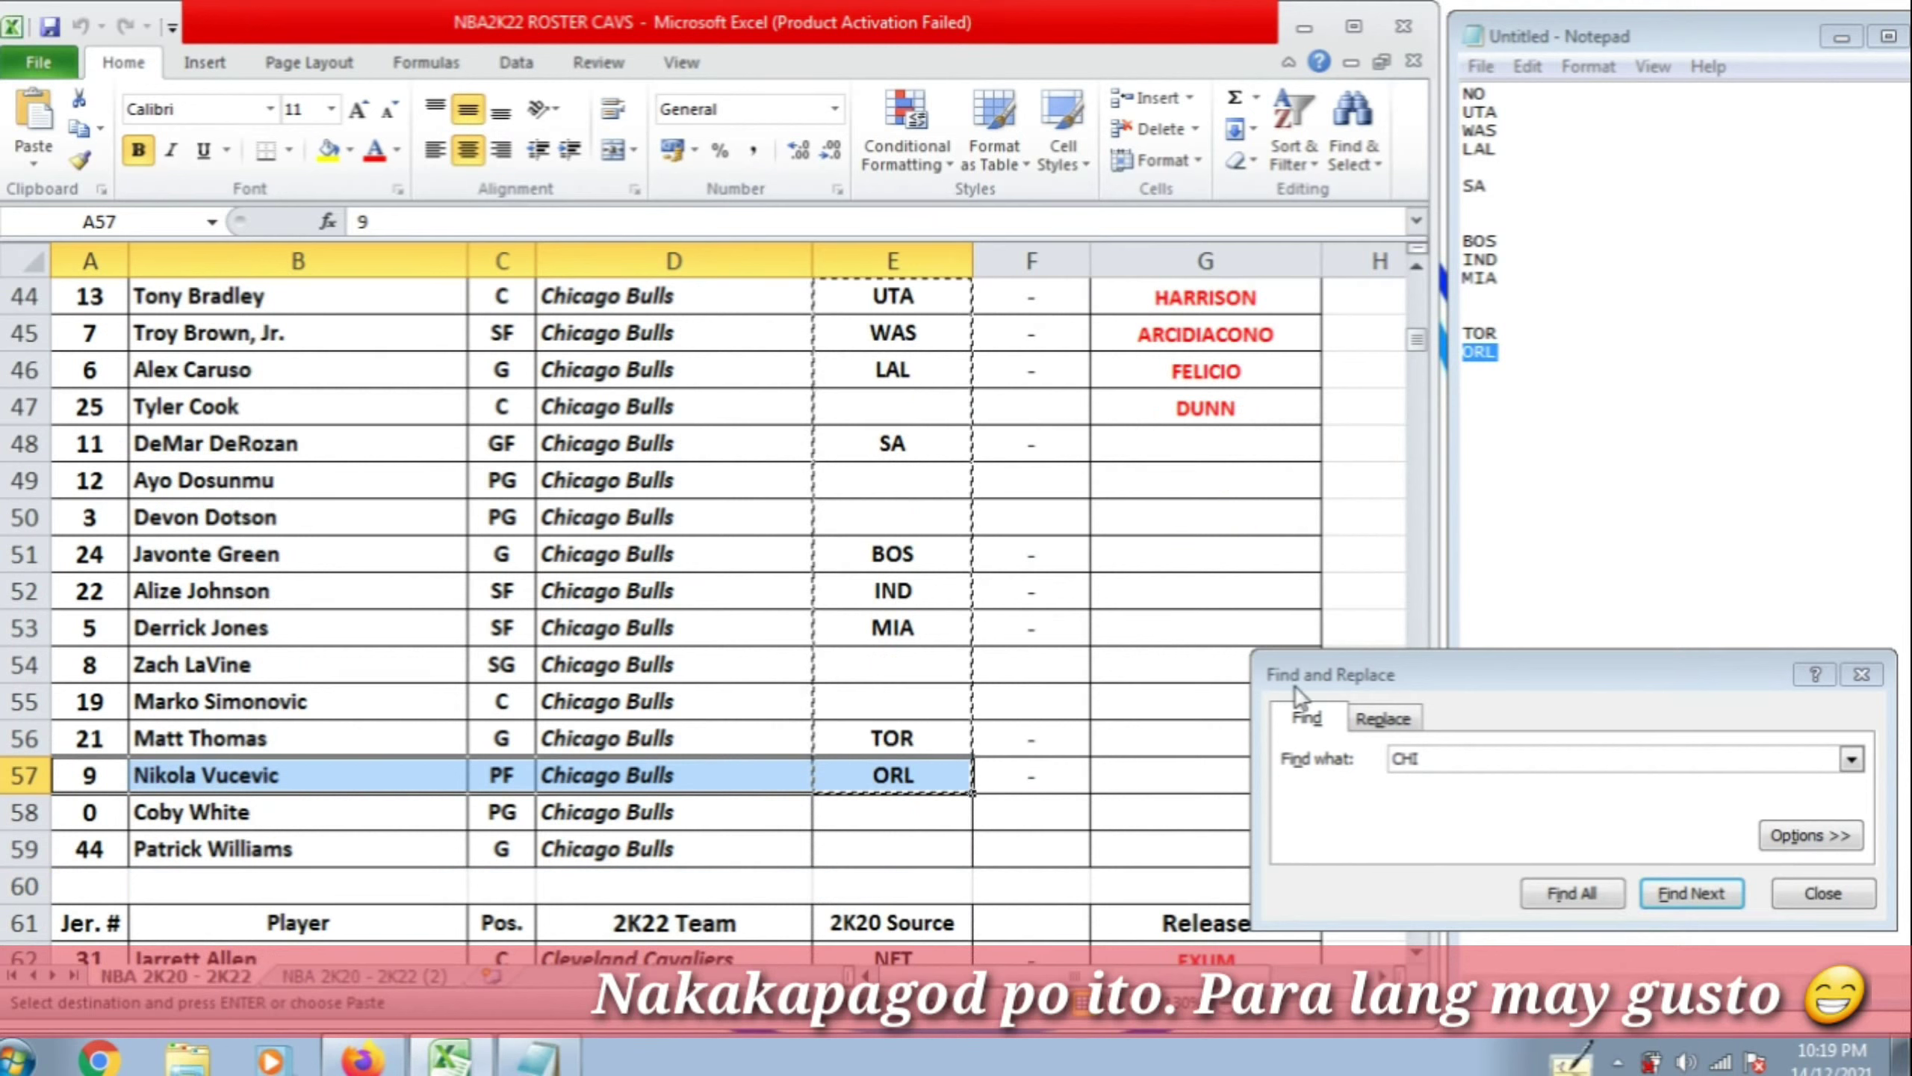
Go back to the Orlando Magic's row 272 and continue the search for CHI to the New Orleans Pelicans' source cell E377
click(1467, 759)
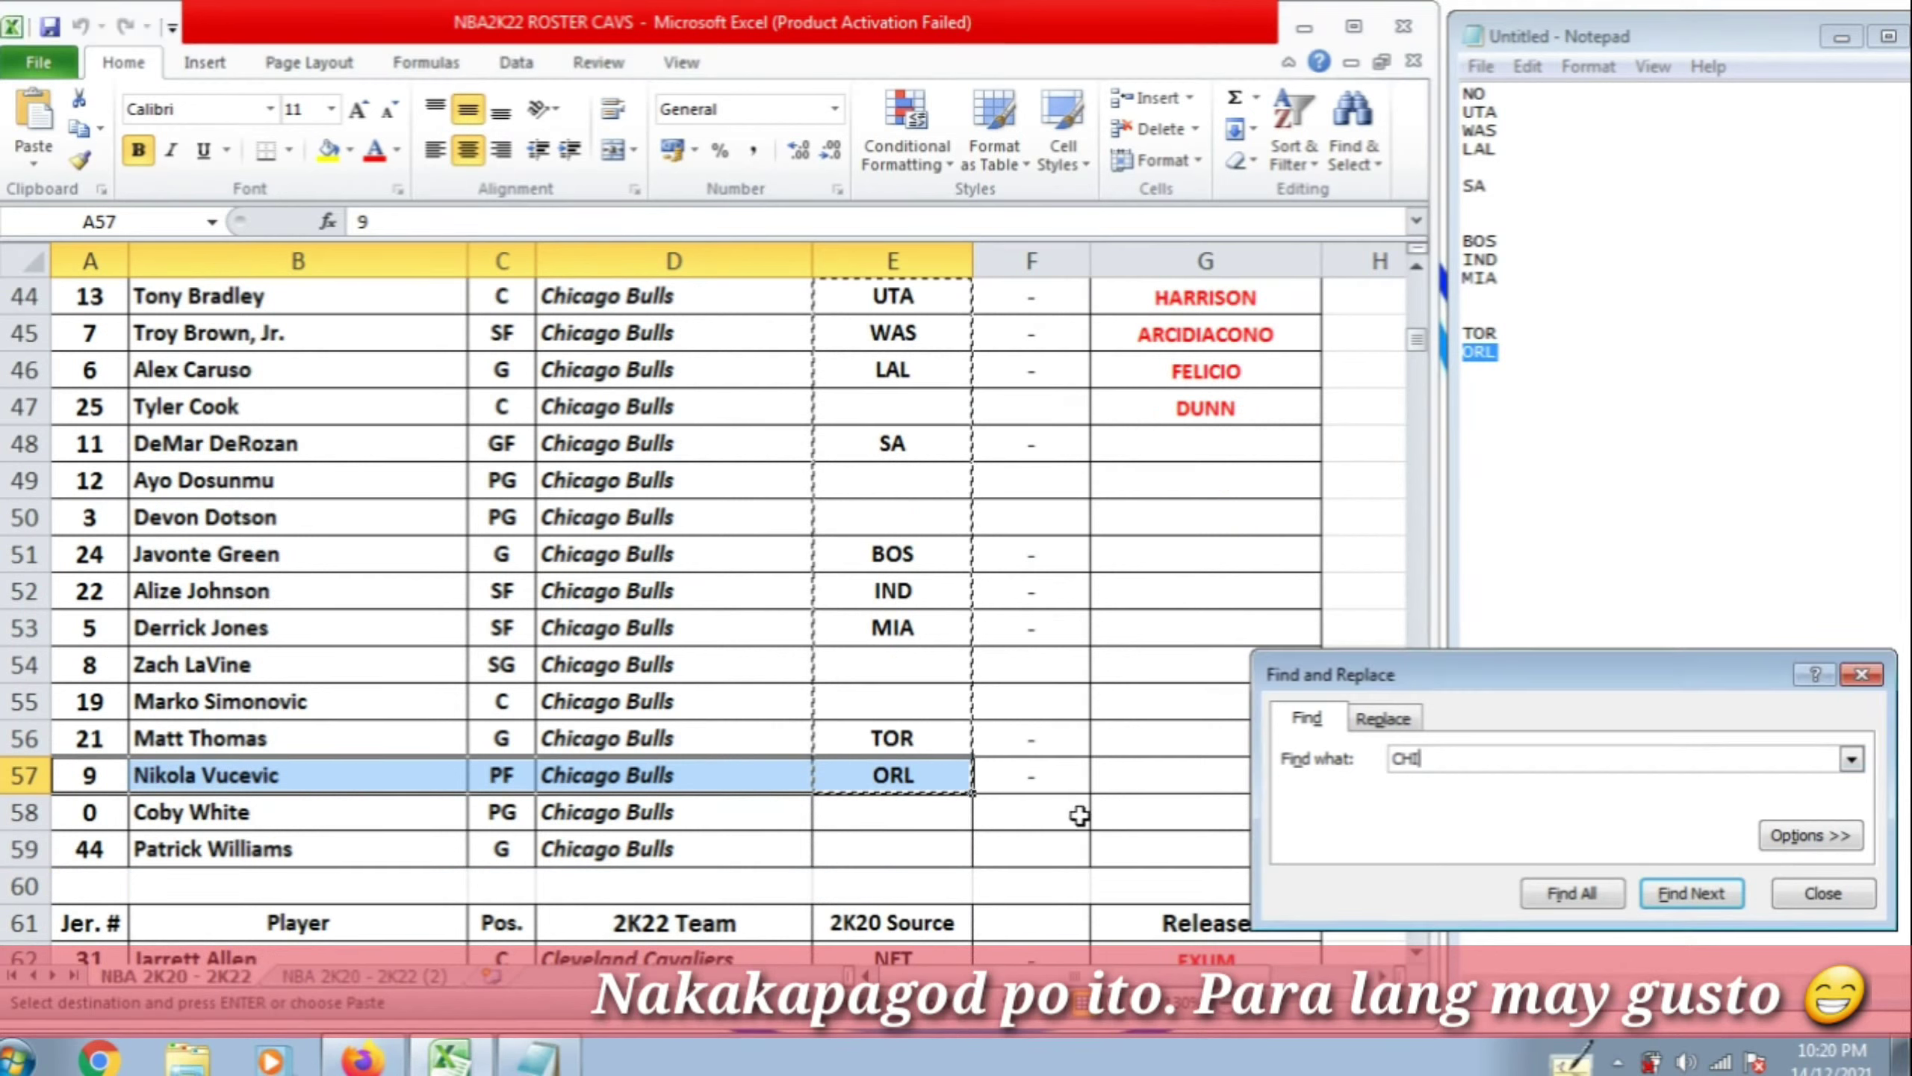
key(Return)
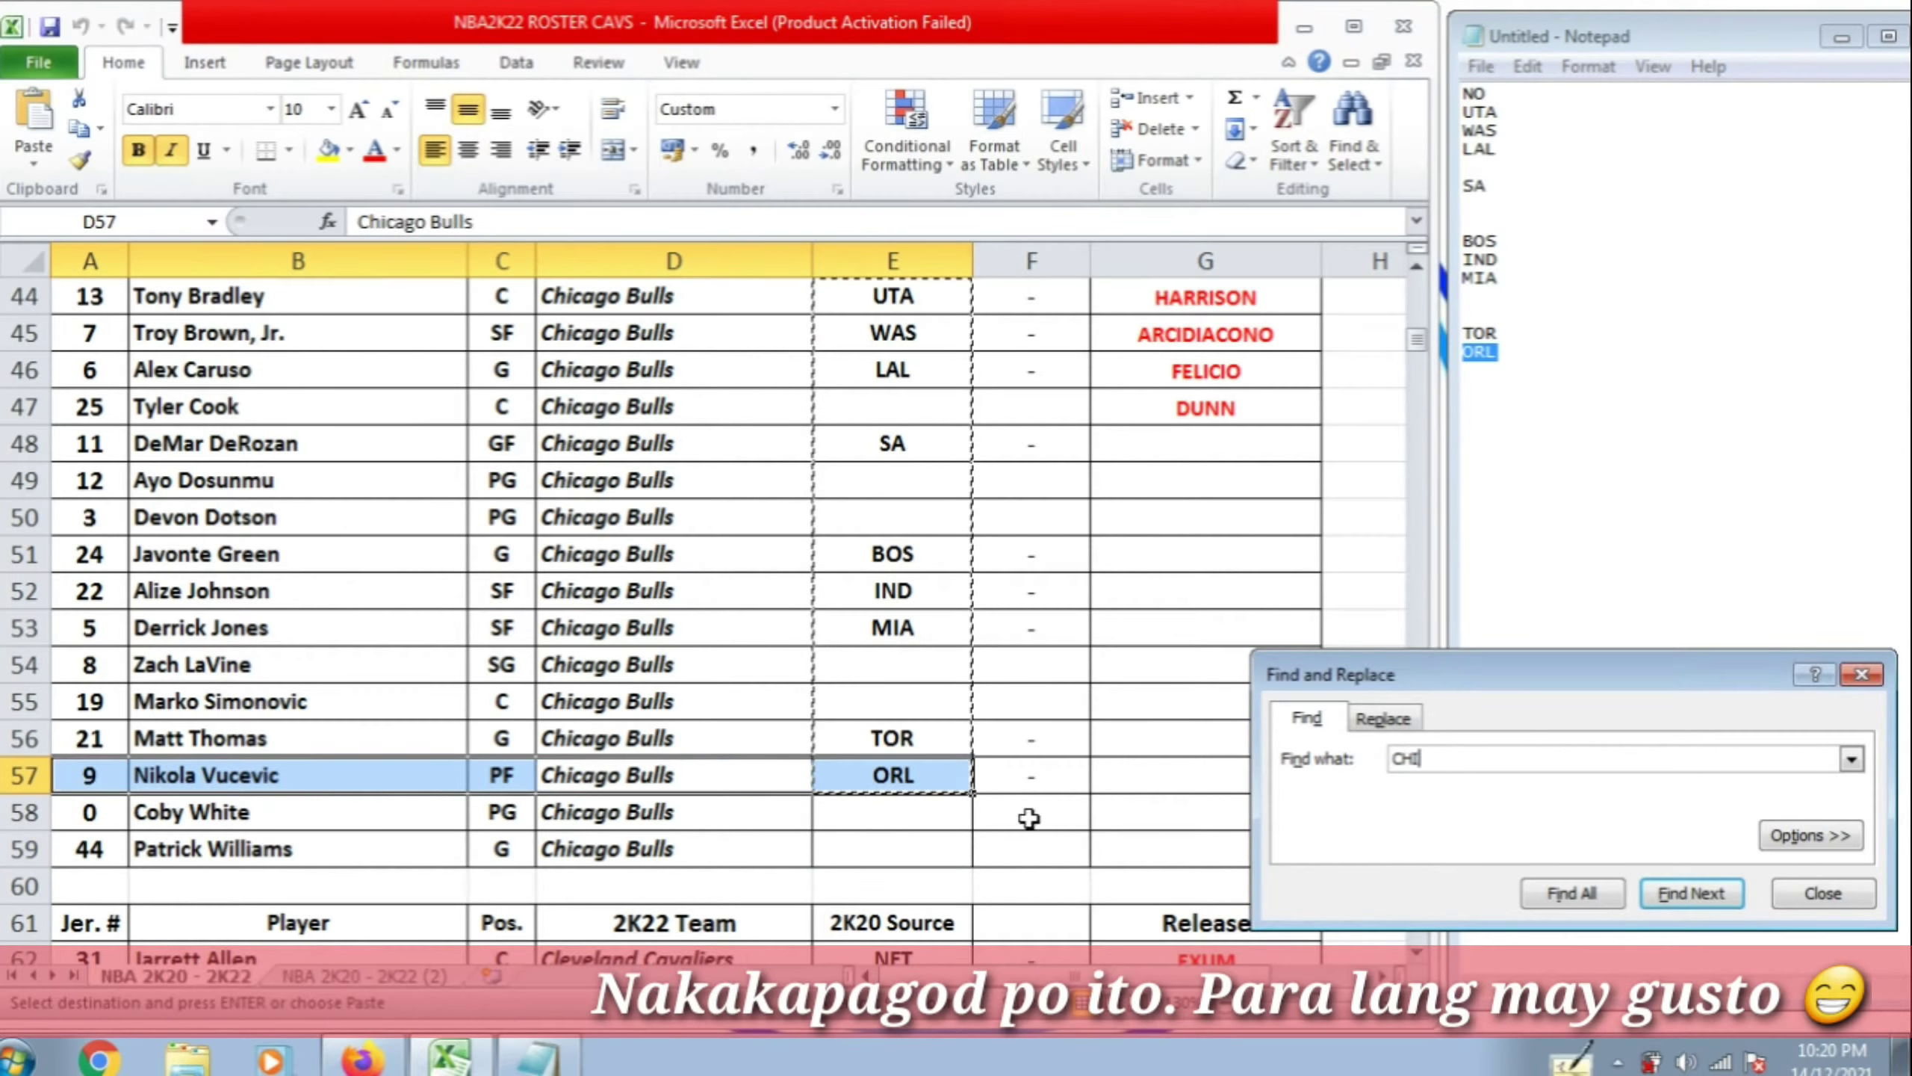
click(891, 847)
scroll(1039, 798, down, 20)
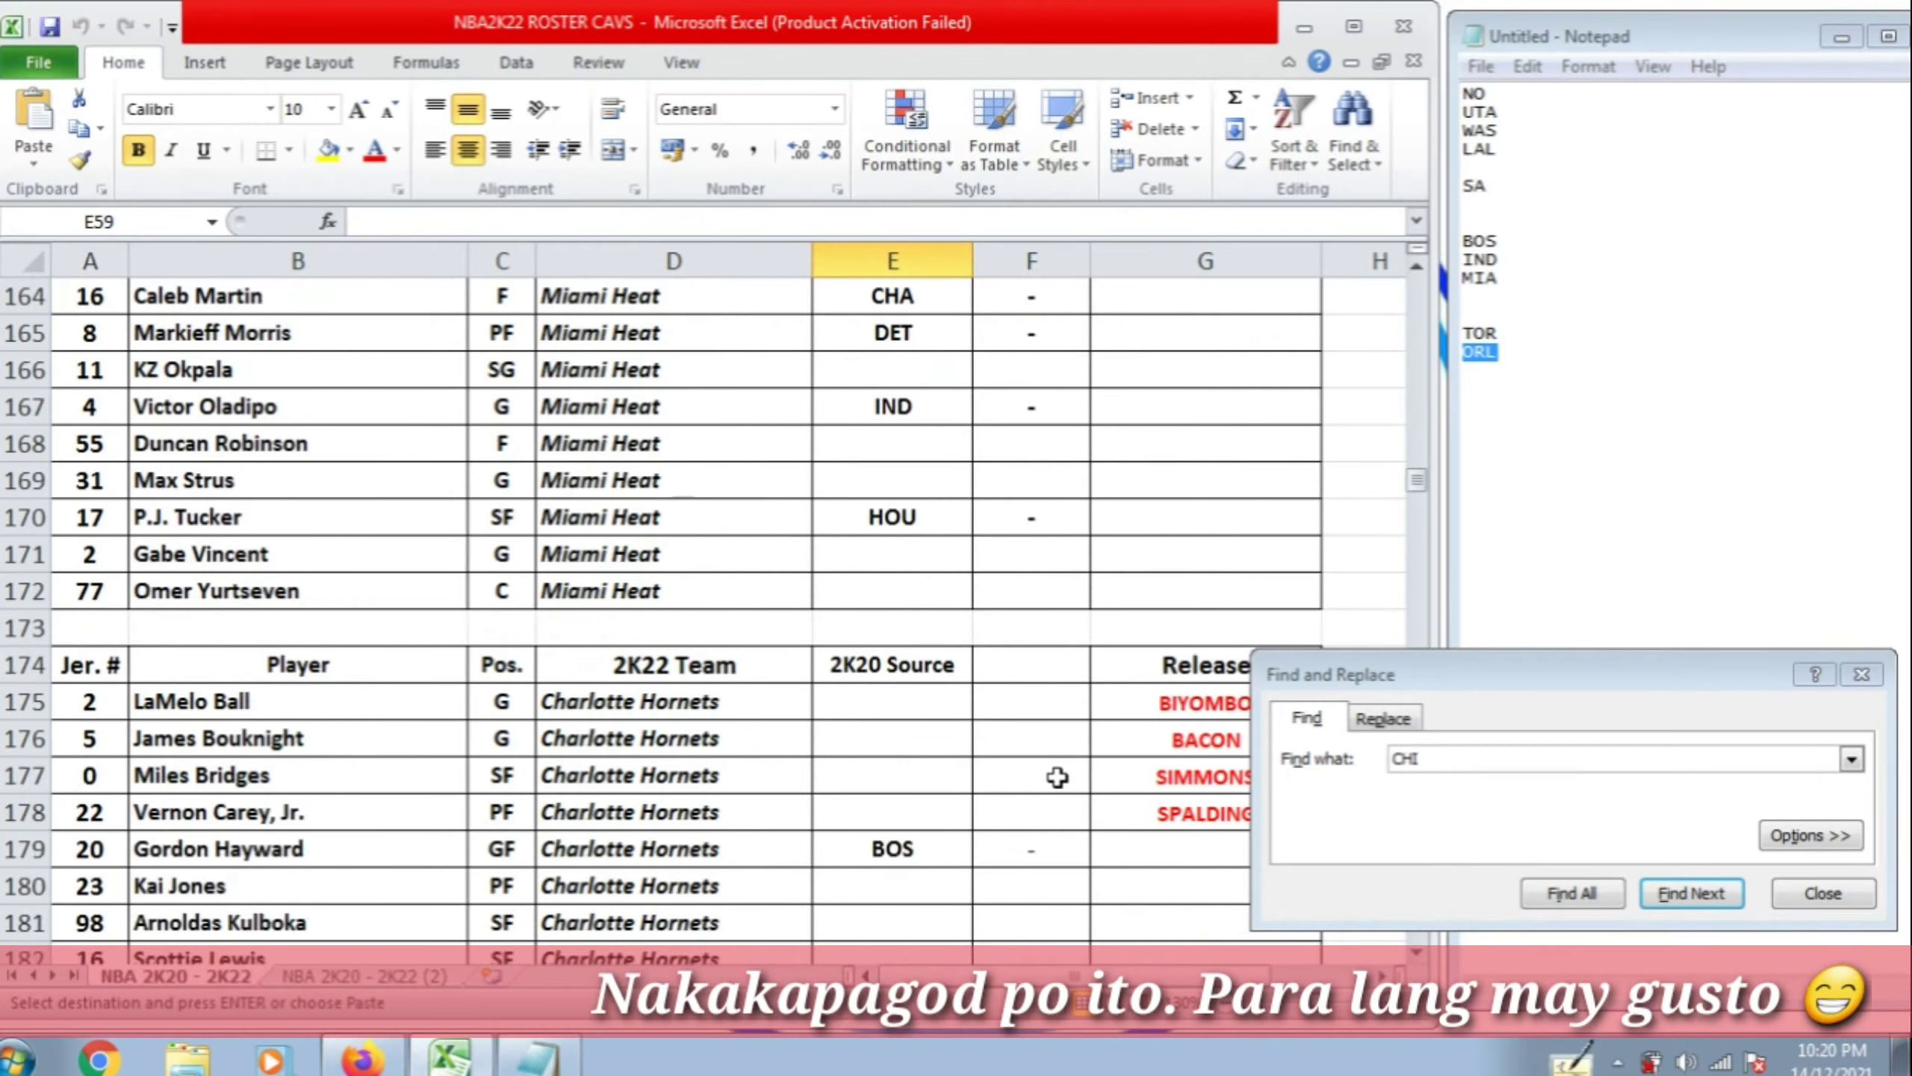
scroll(1058, 776, down, 20)
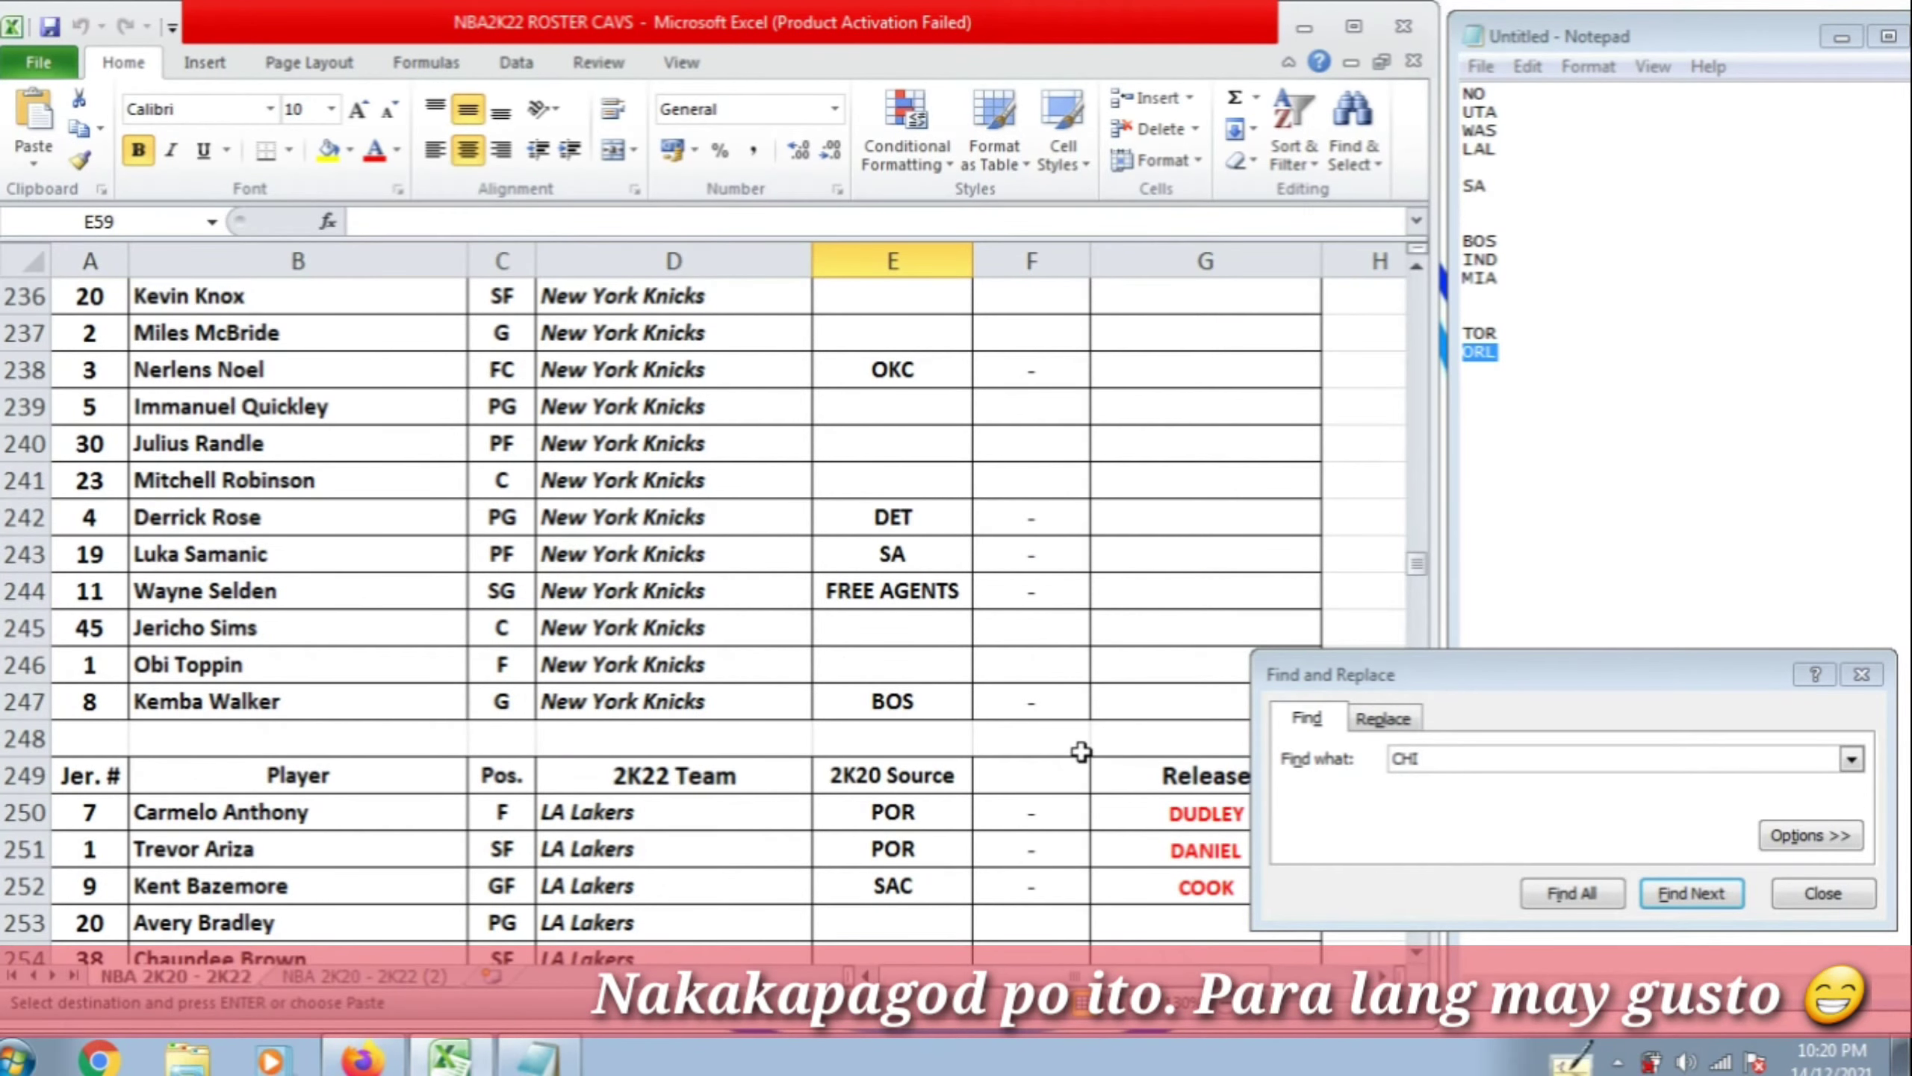
scroll(1081, 752, down, 12)
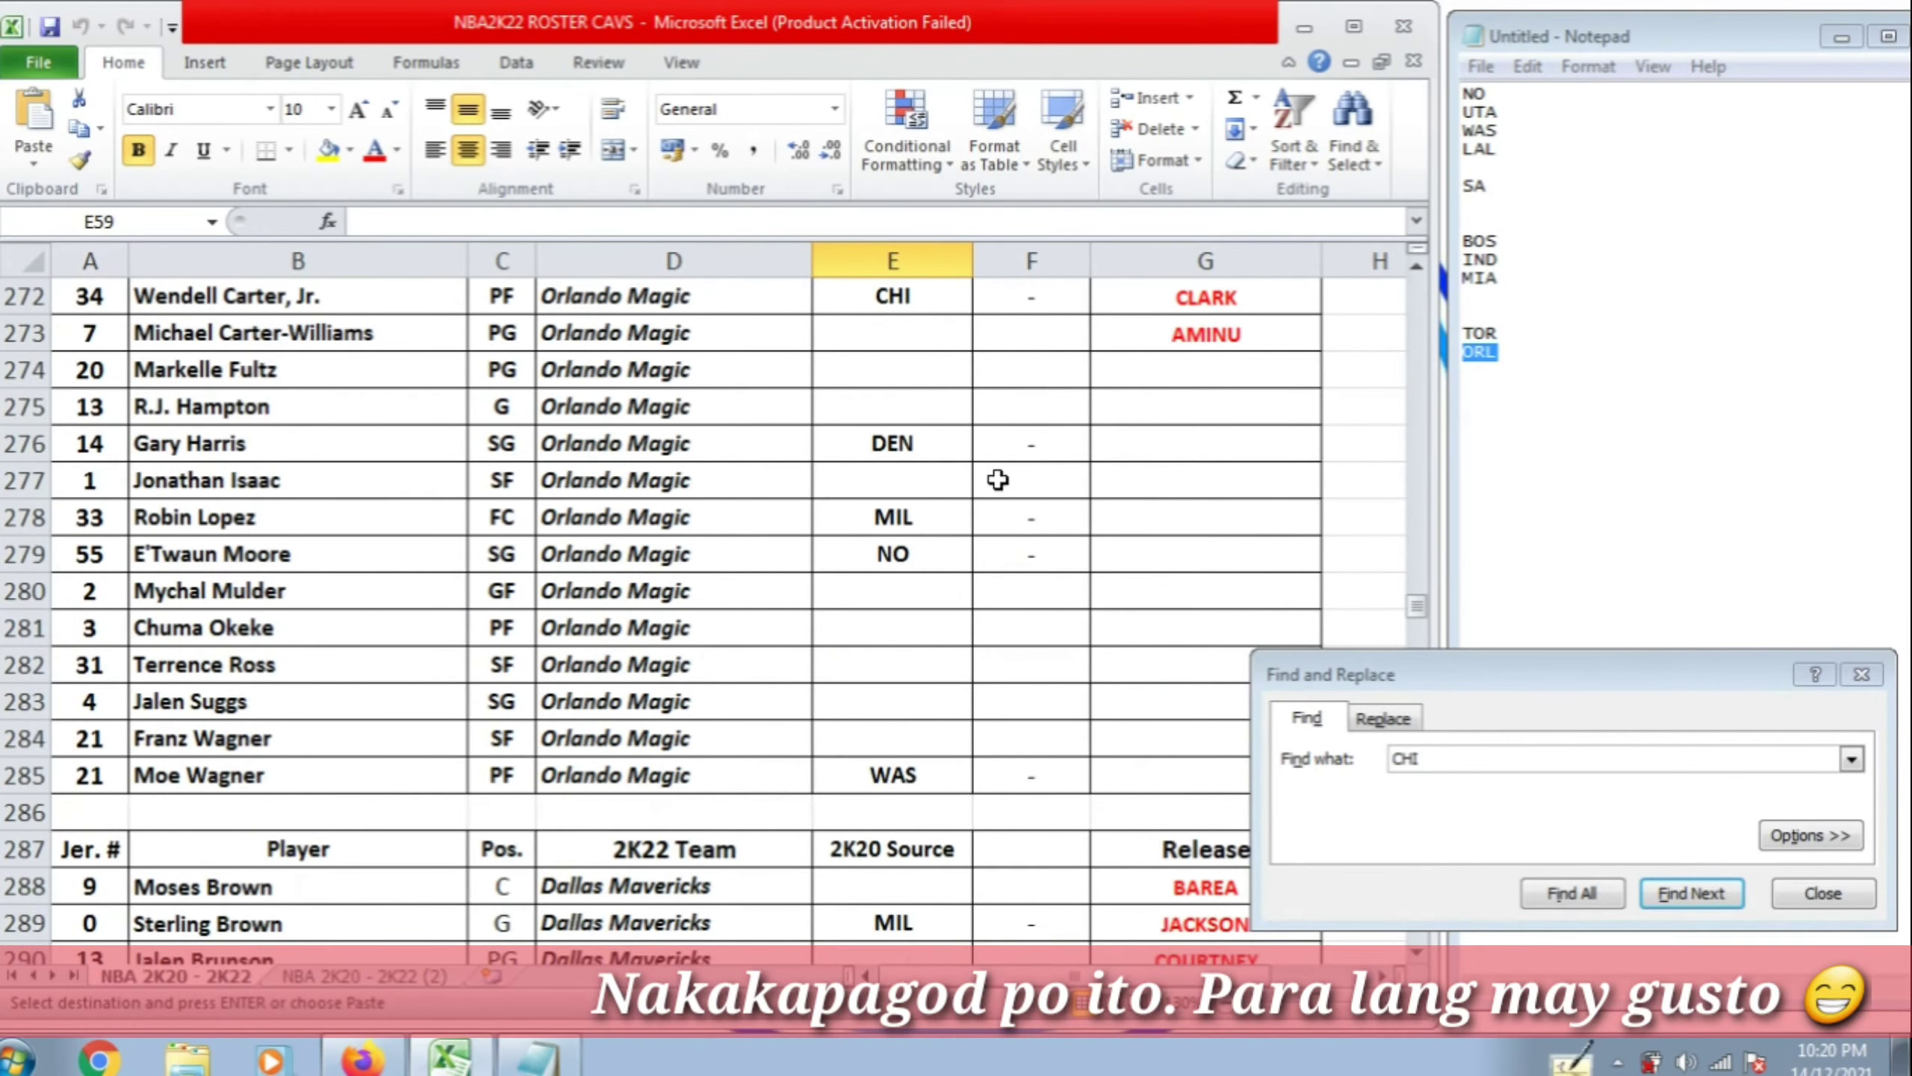
scroll(1083, 704, up, 1)
click(1065, 411)
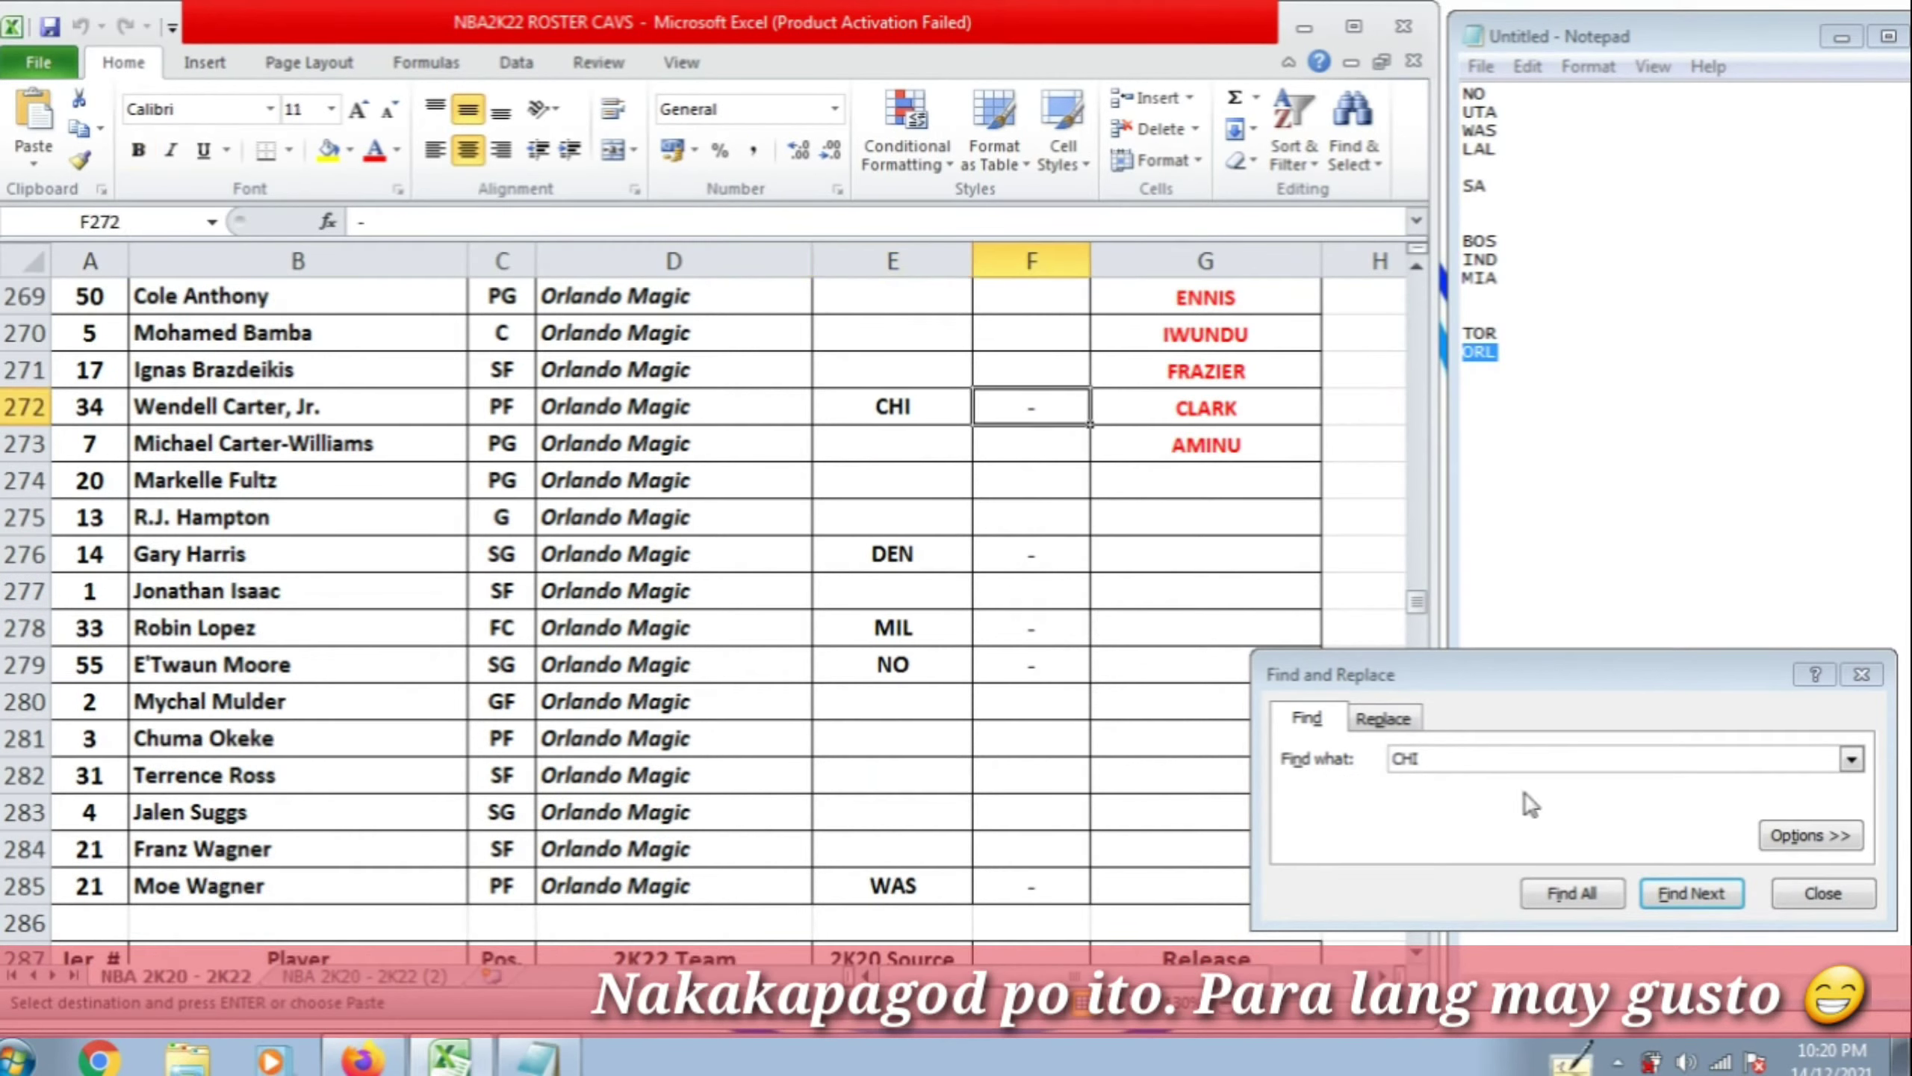
click(1530, 804)
key(Return)
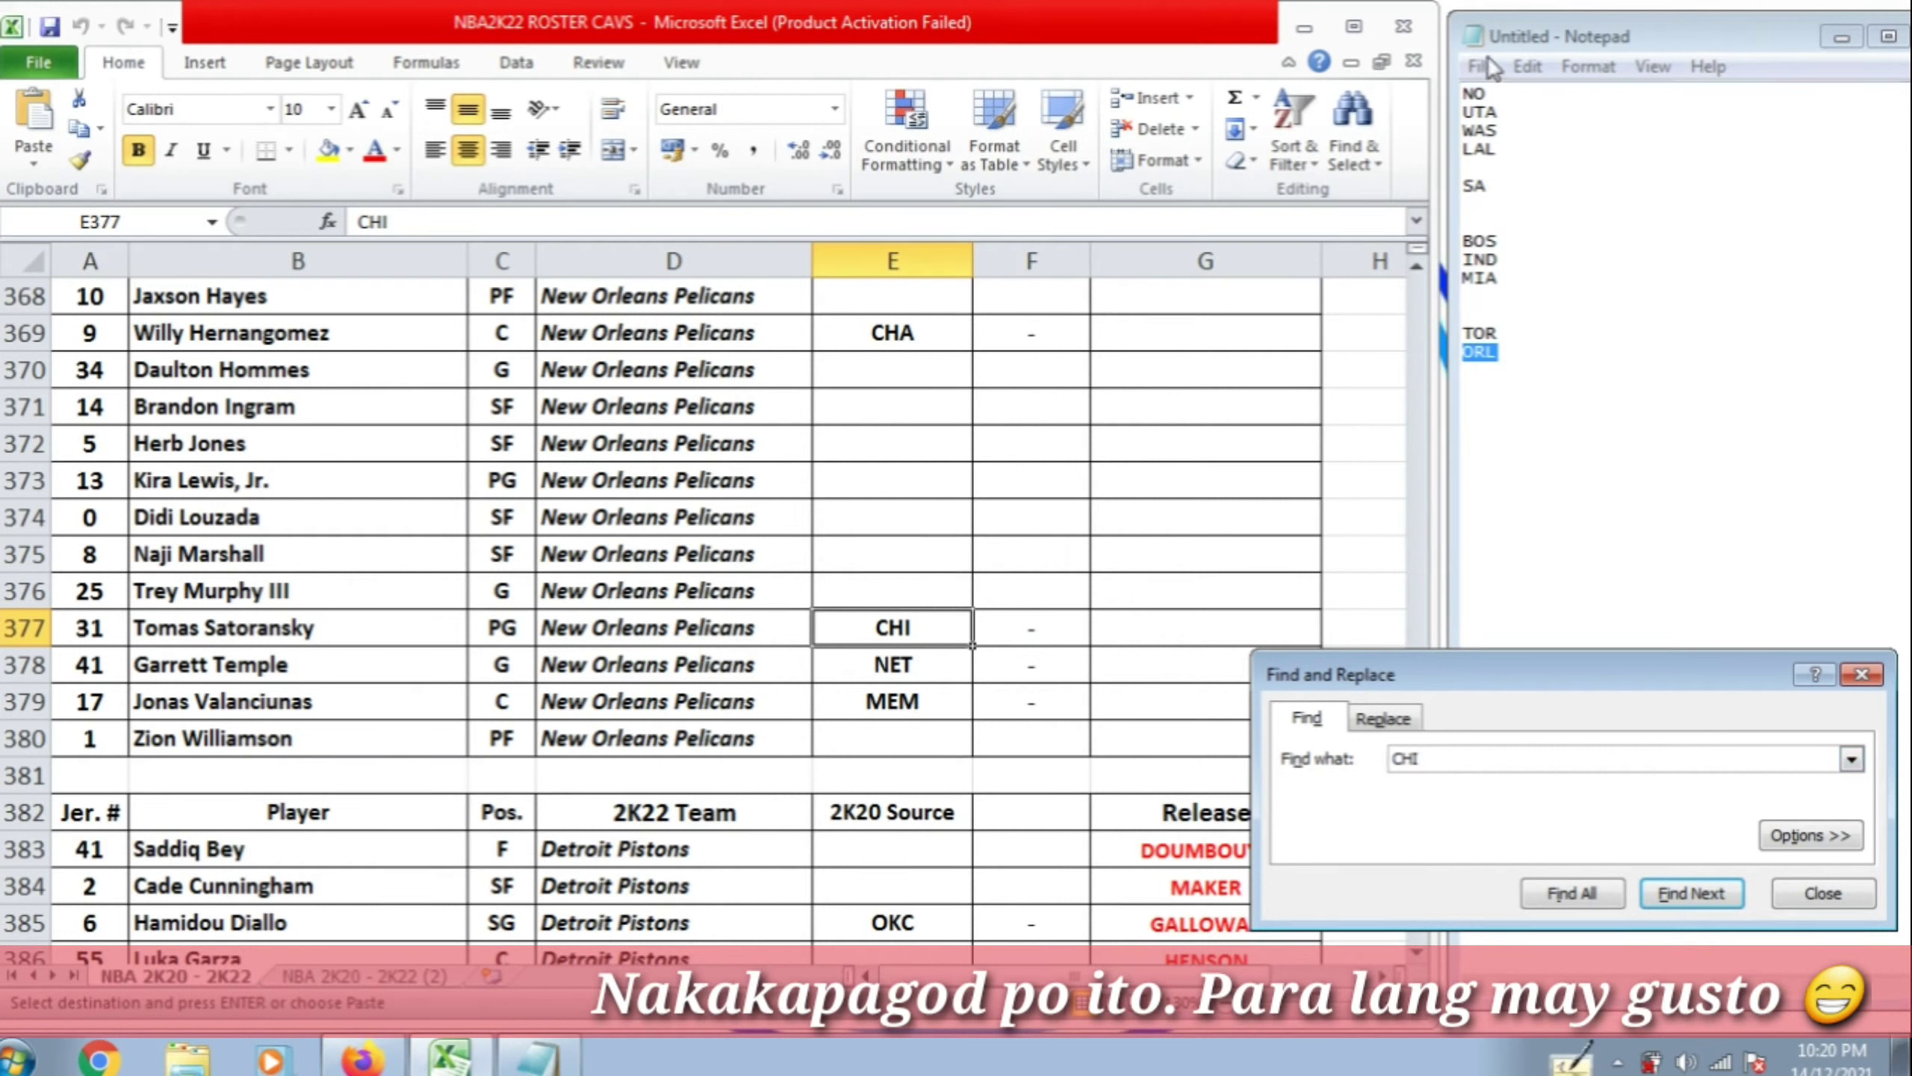
Mark NO in the Notepad team list and highlight Tomas Satoransky's row in the New Orleans Pelicans roster
double_click(1473, 93)
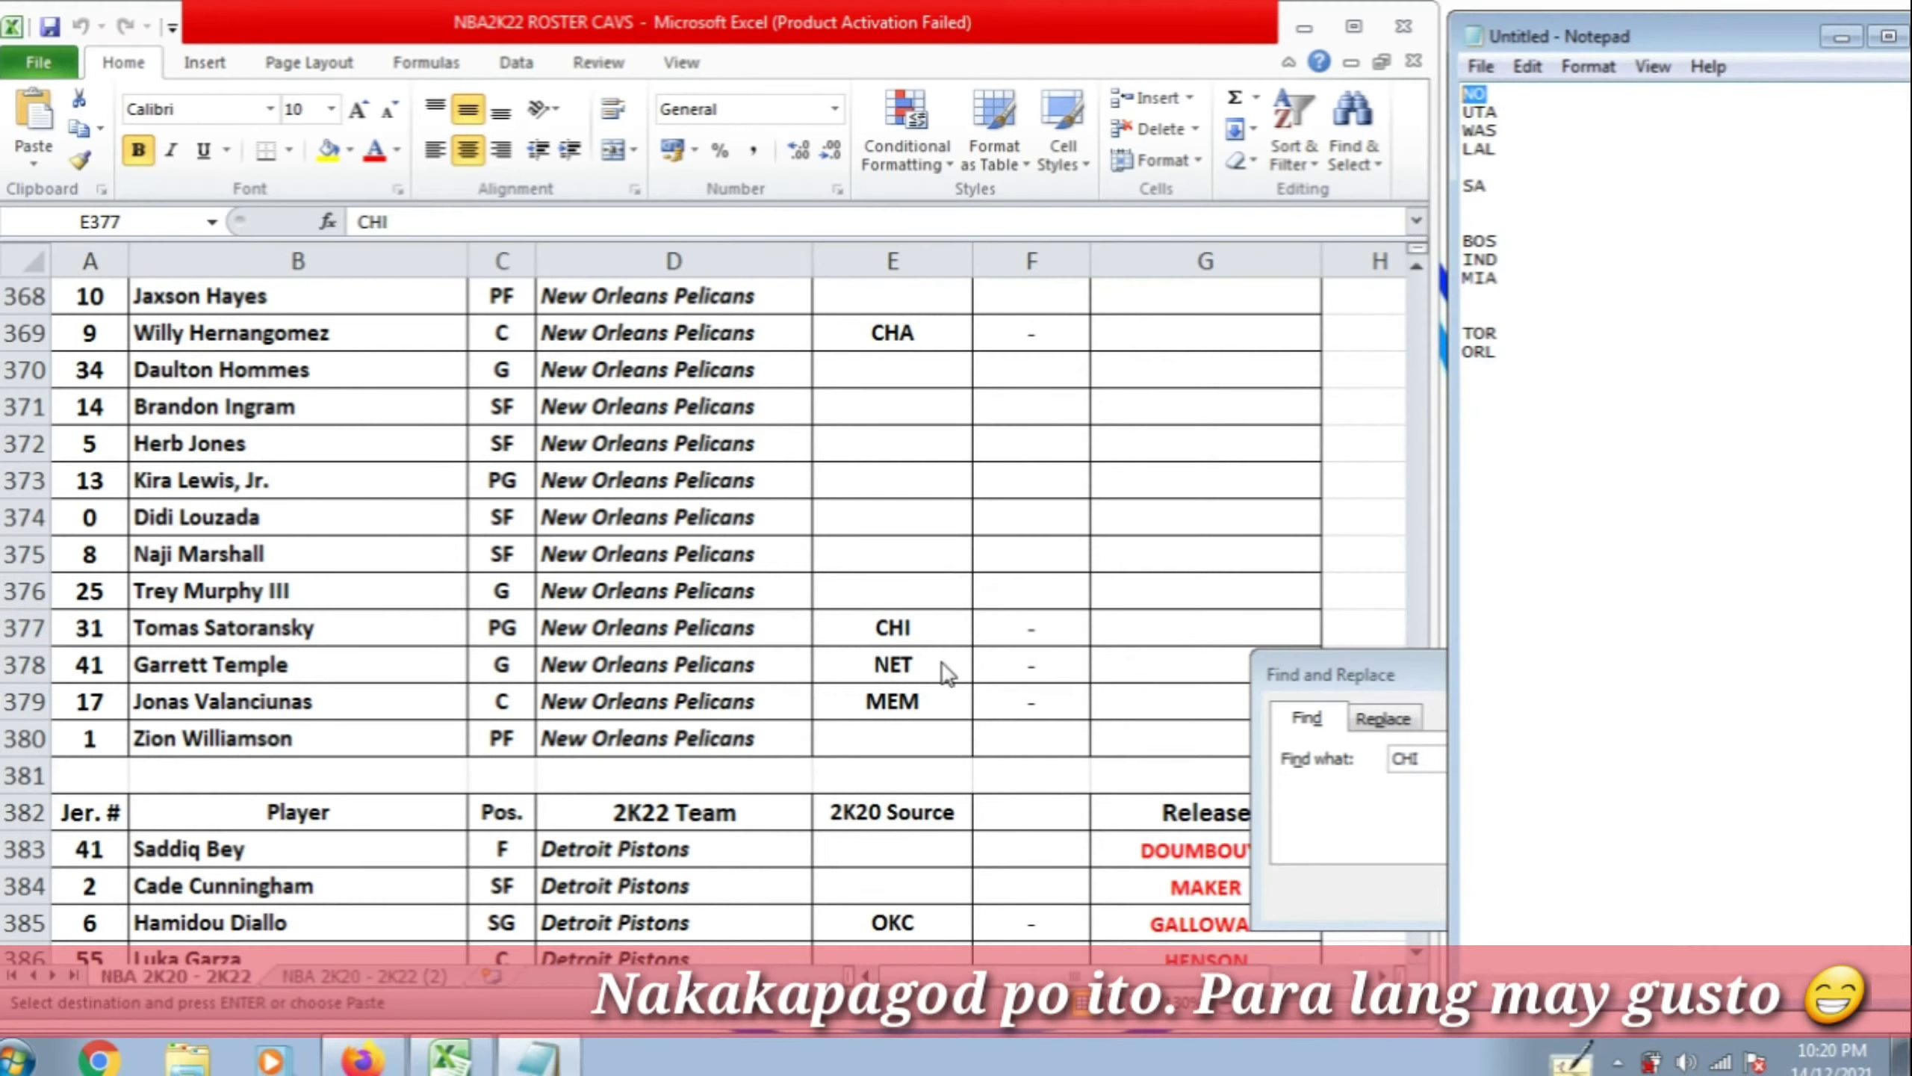
click(988, 644)
drag(76, 631, 866, 628)
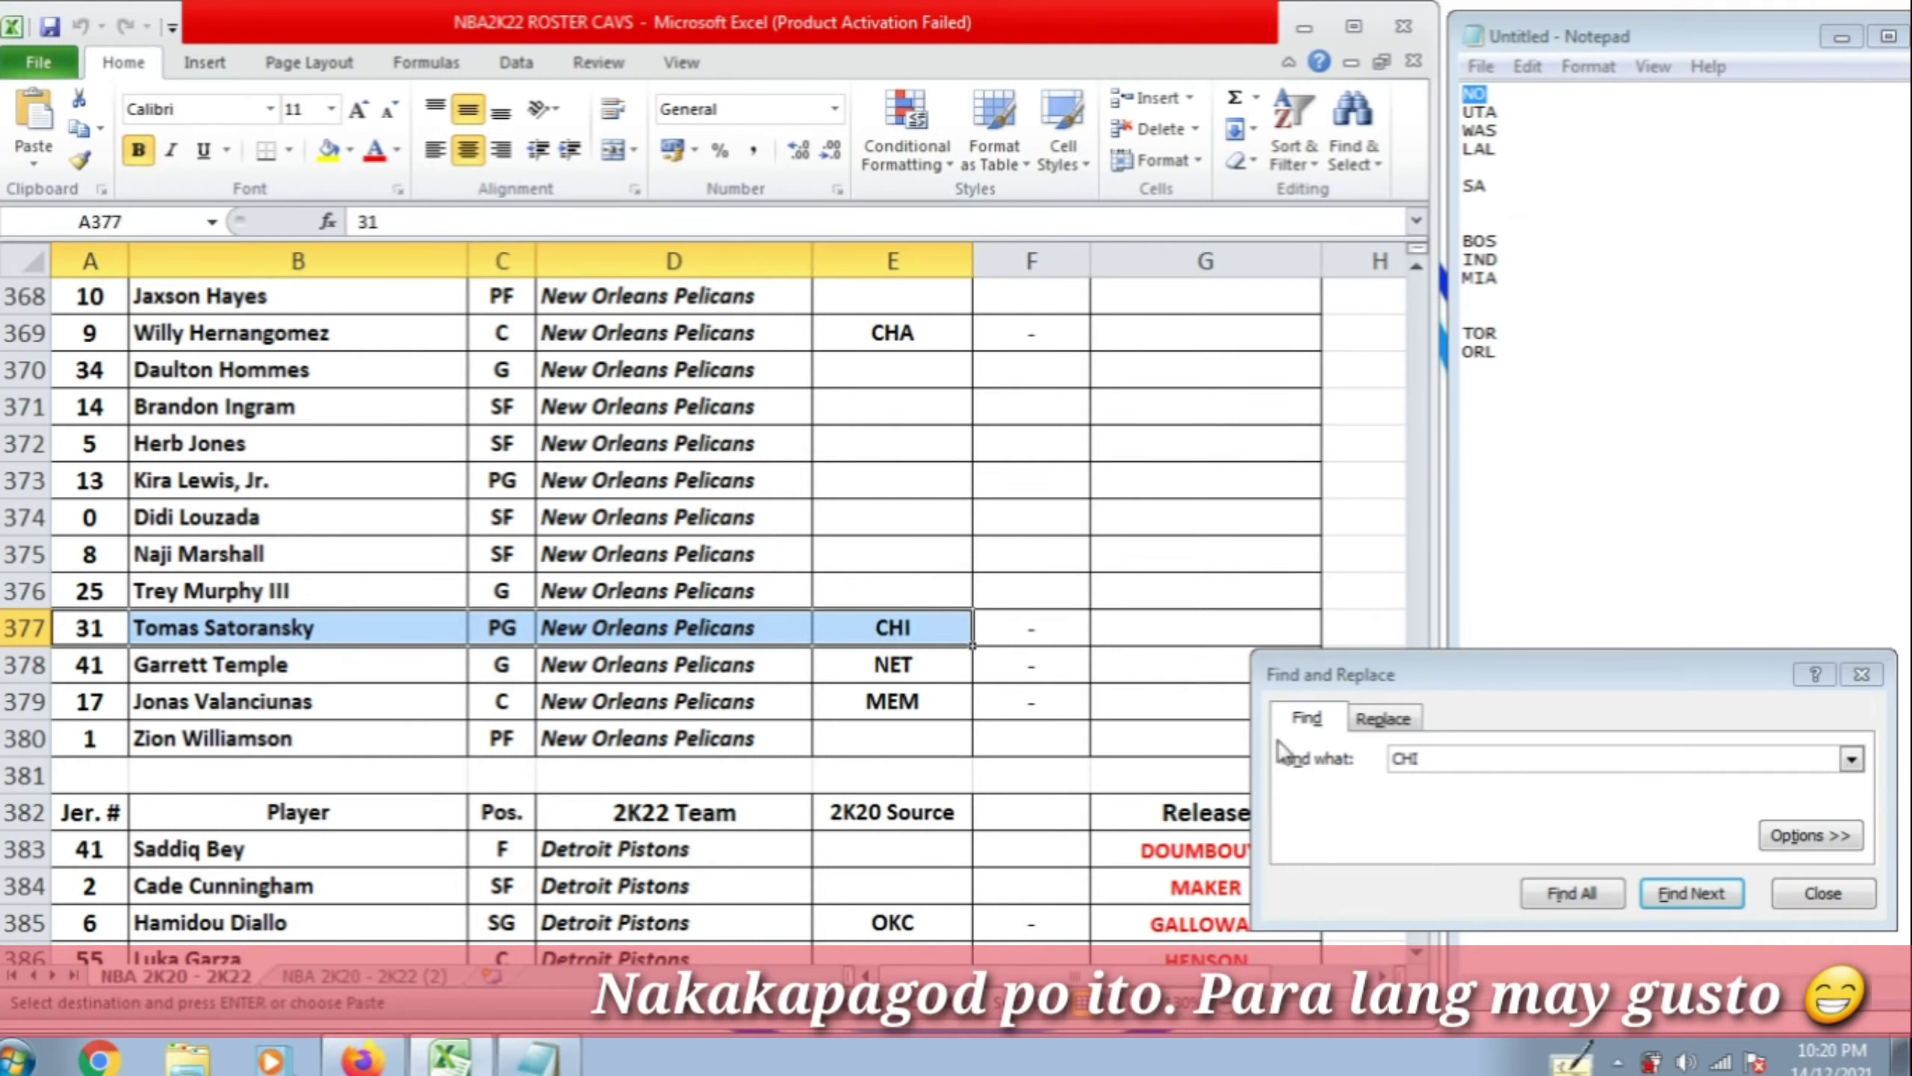
Search the workbook for CHICAGO to return to the Bulls' roster and highlight Lonzo Ball's row as the player sourced from NO
click(1501, 770)
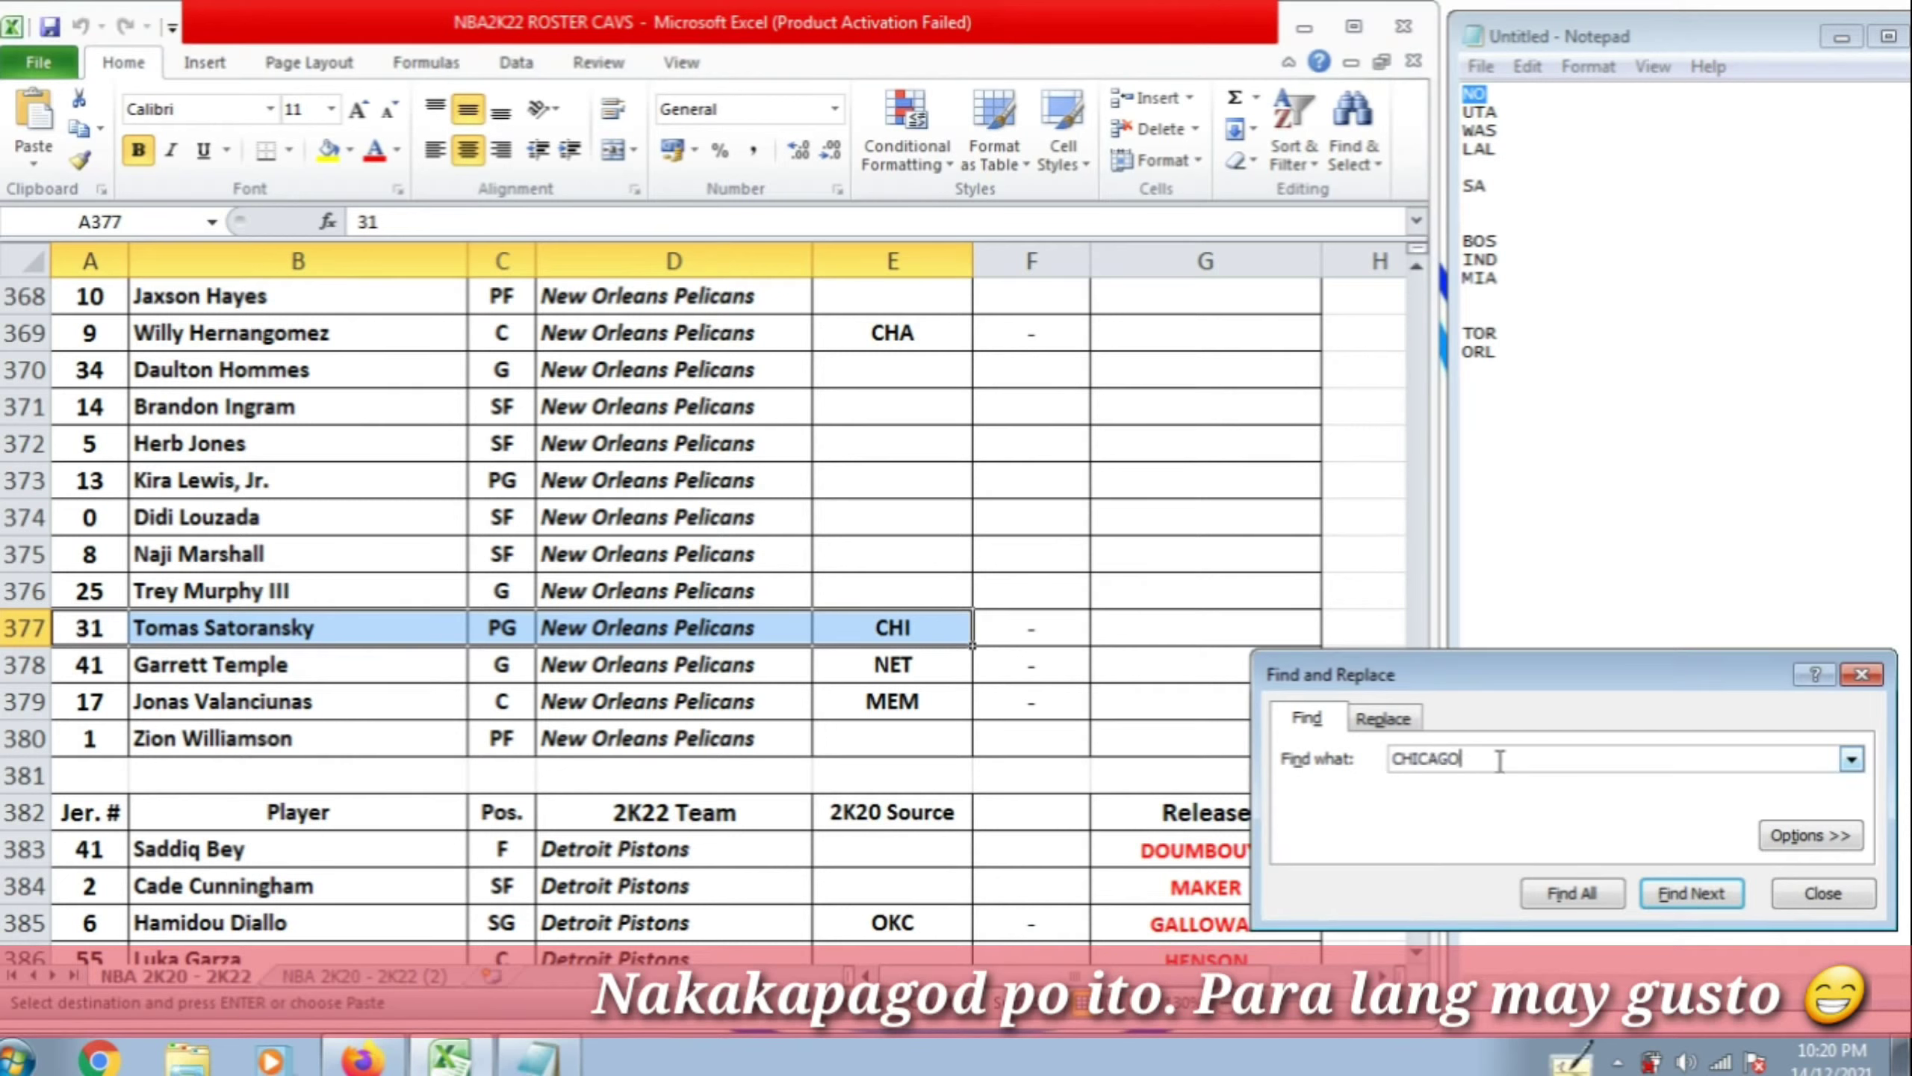
key(Return)
click(975, 590)
click(1053, 627)
click(1402, 757)
key(Return)
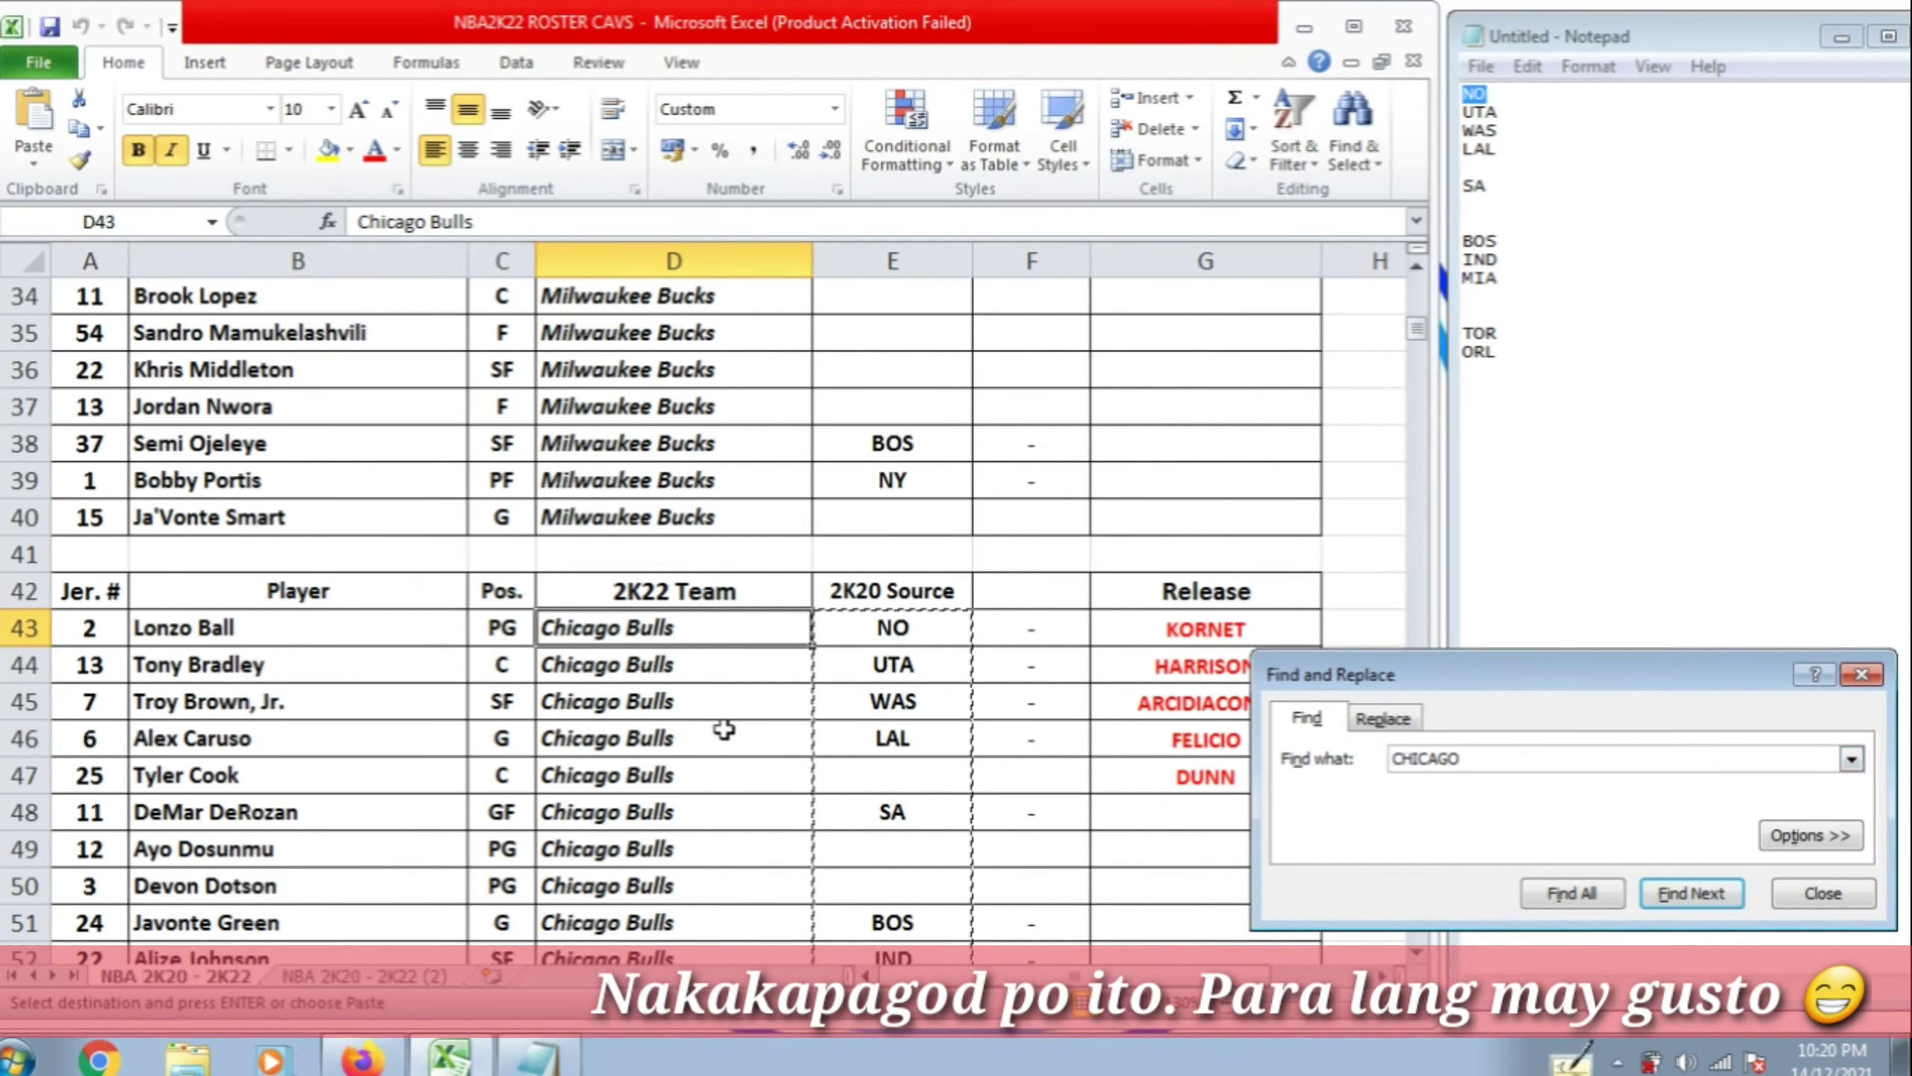
drag(90, 628, 918, 625)
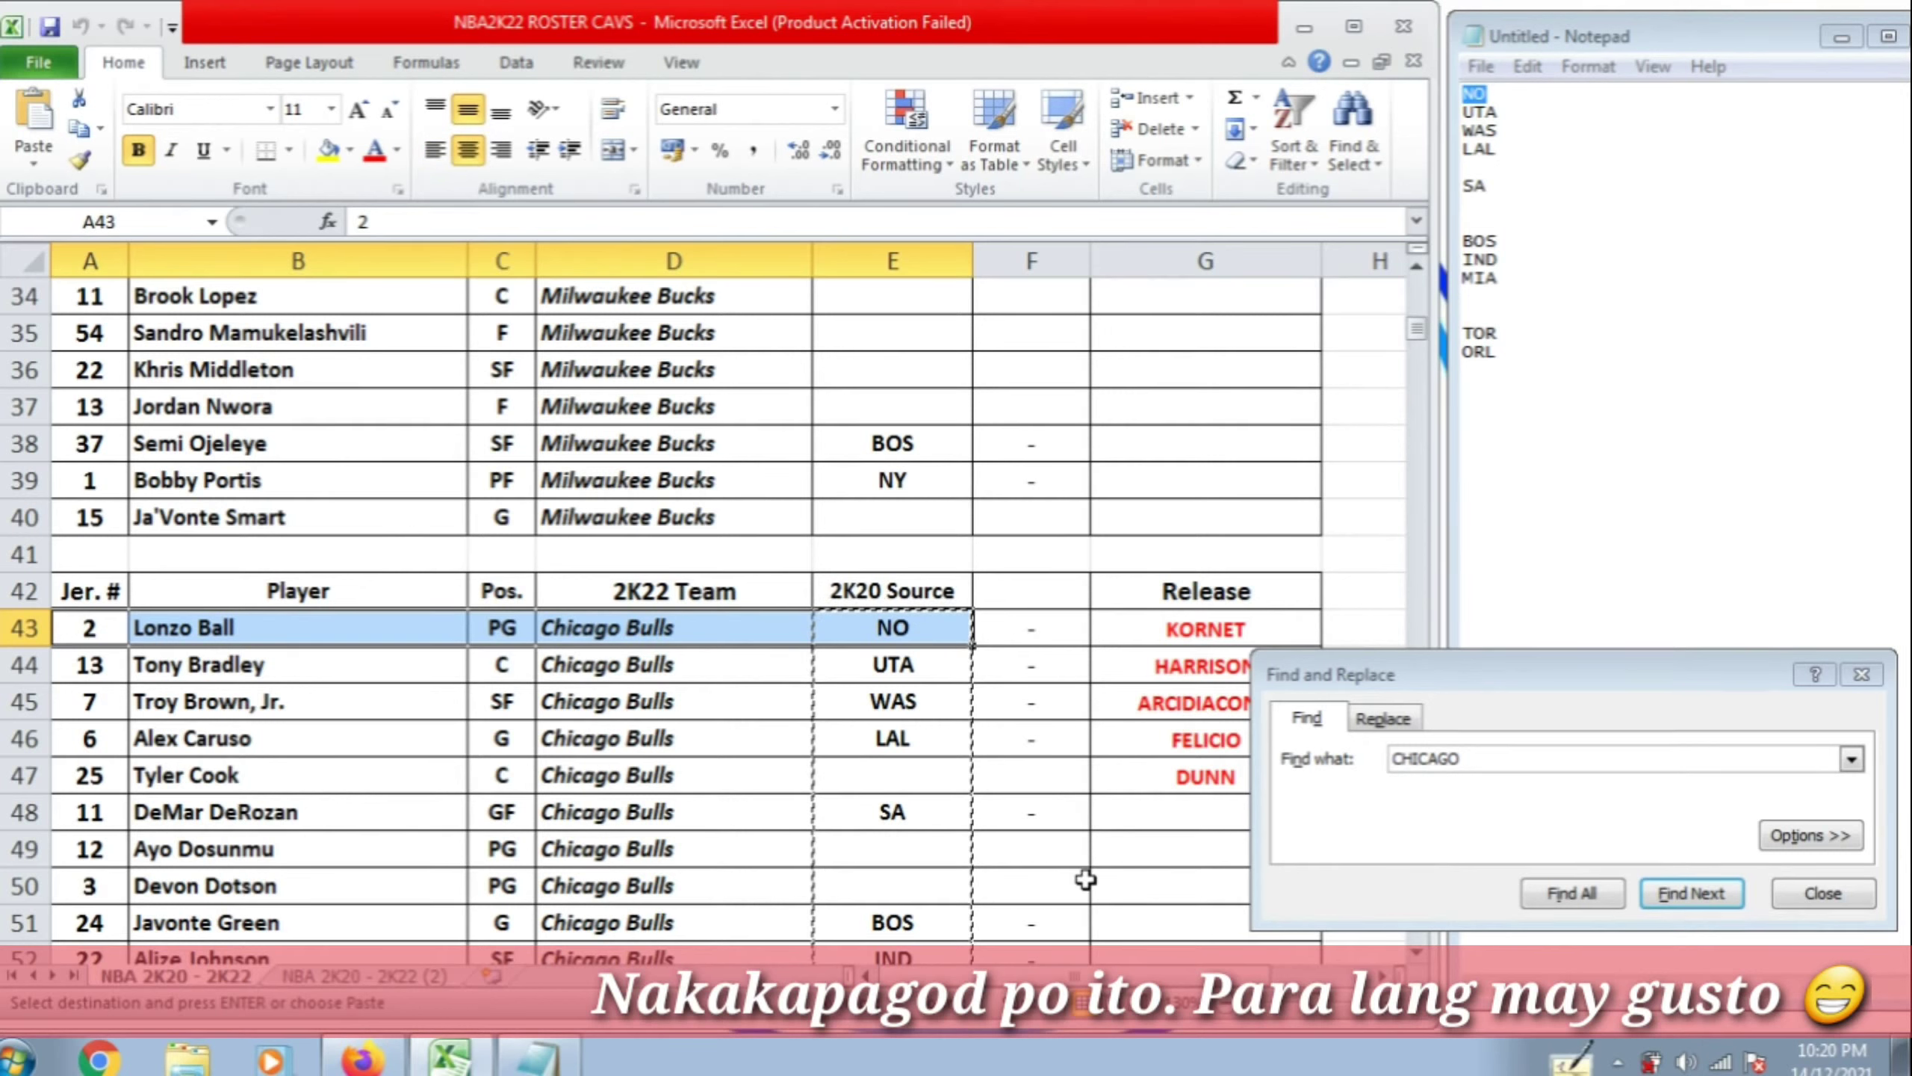
click(1617, 1061)
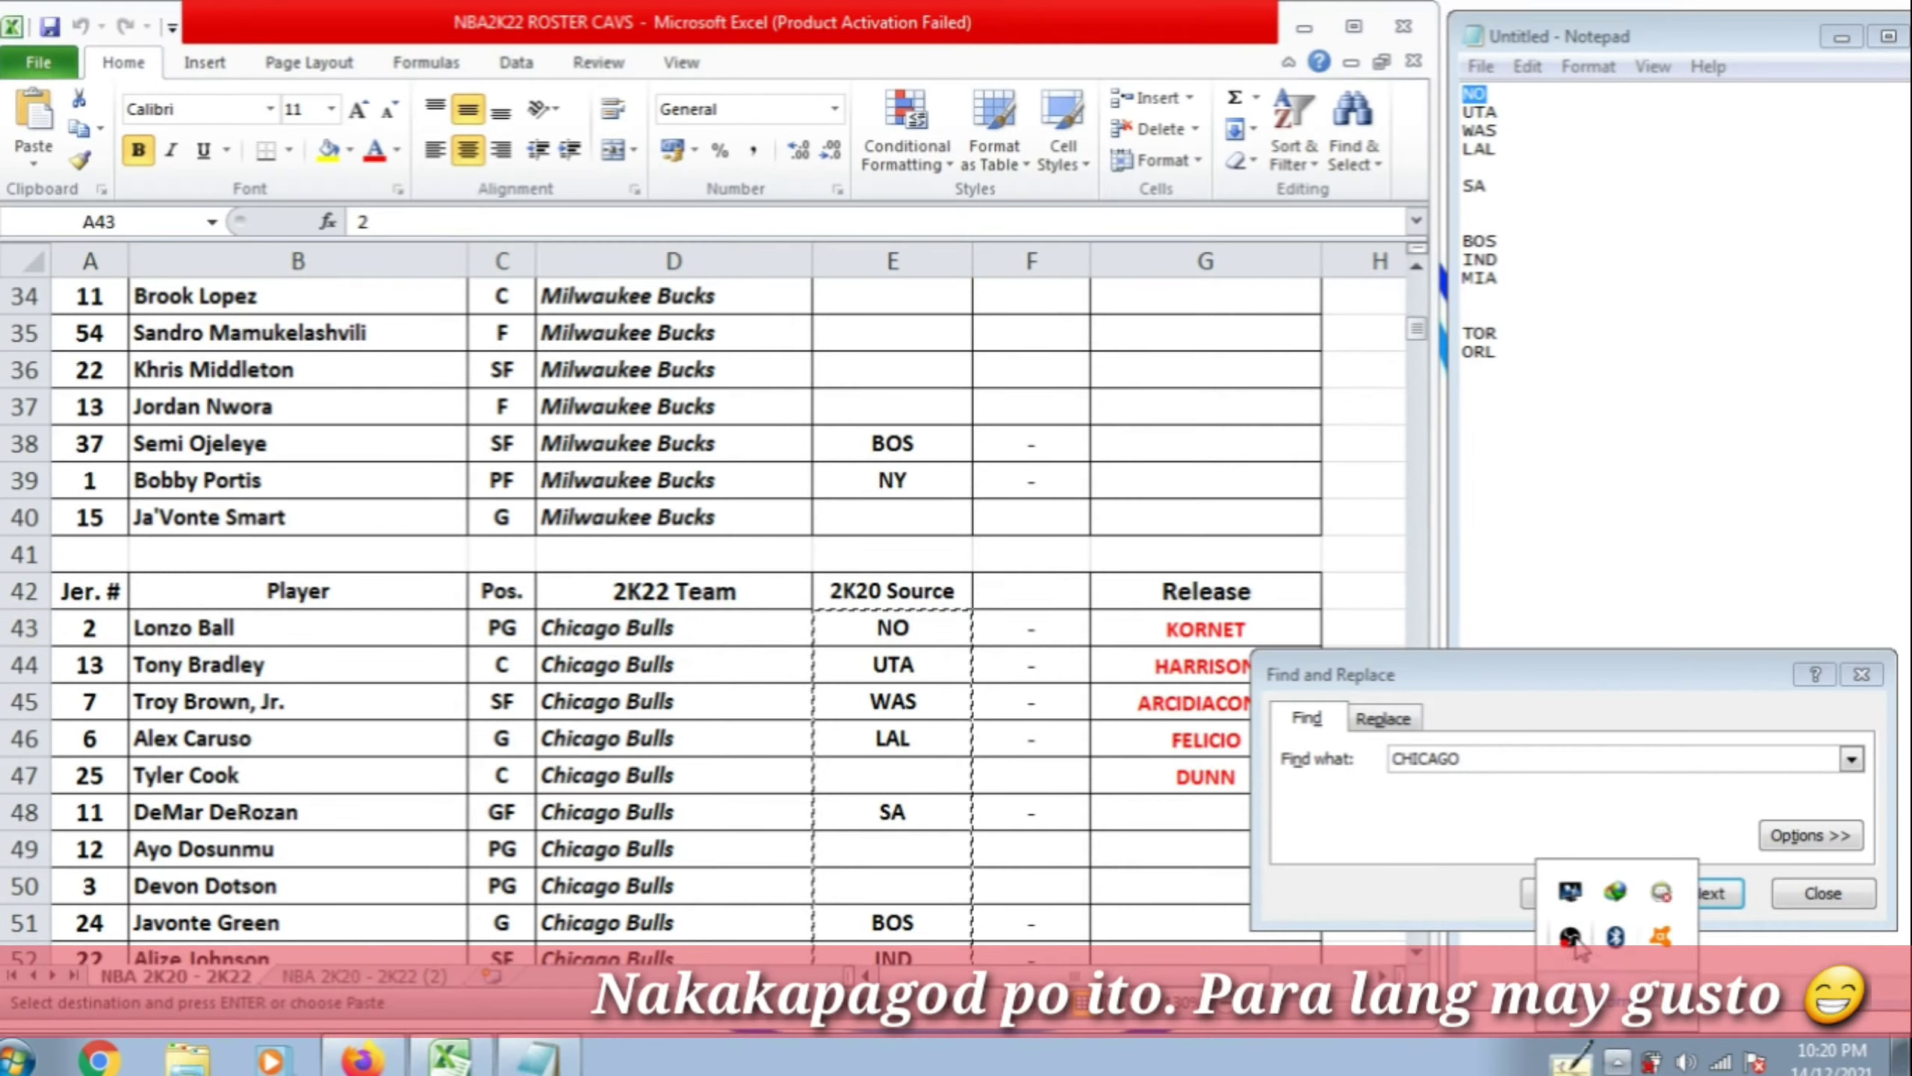
click(1505, 797)
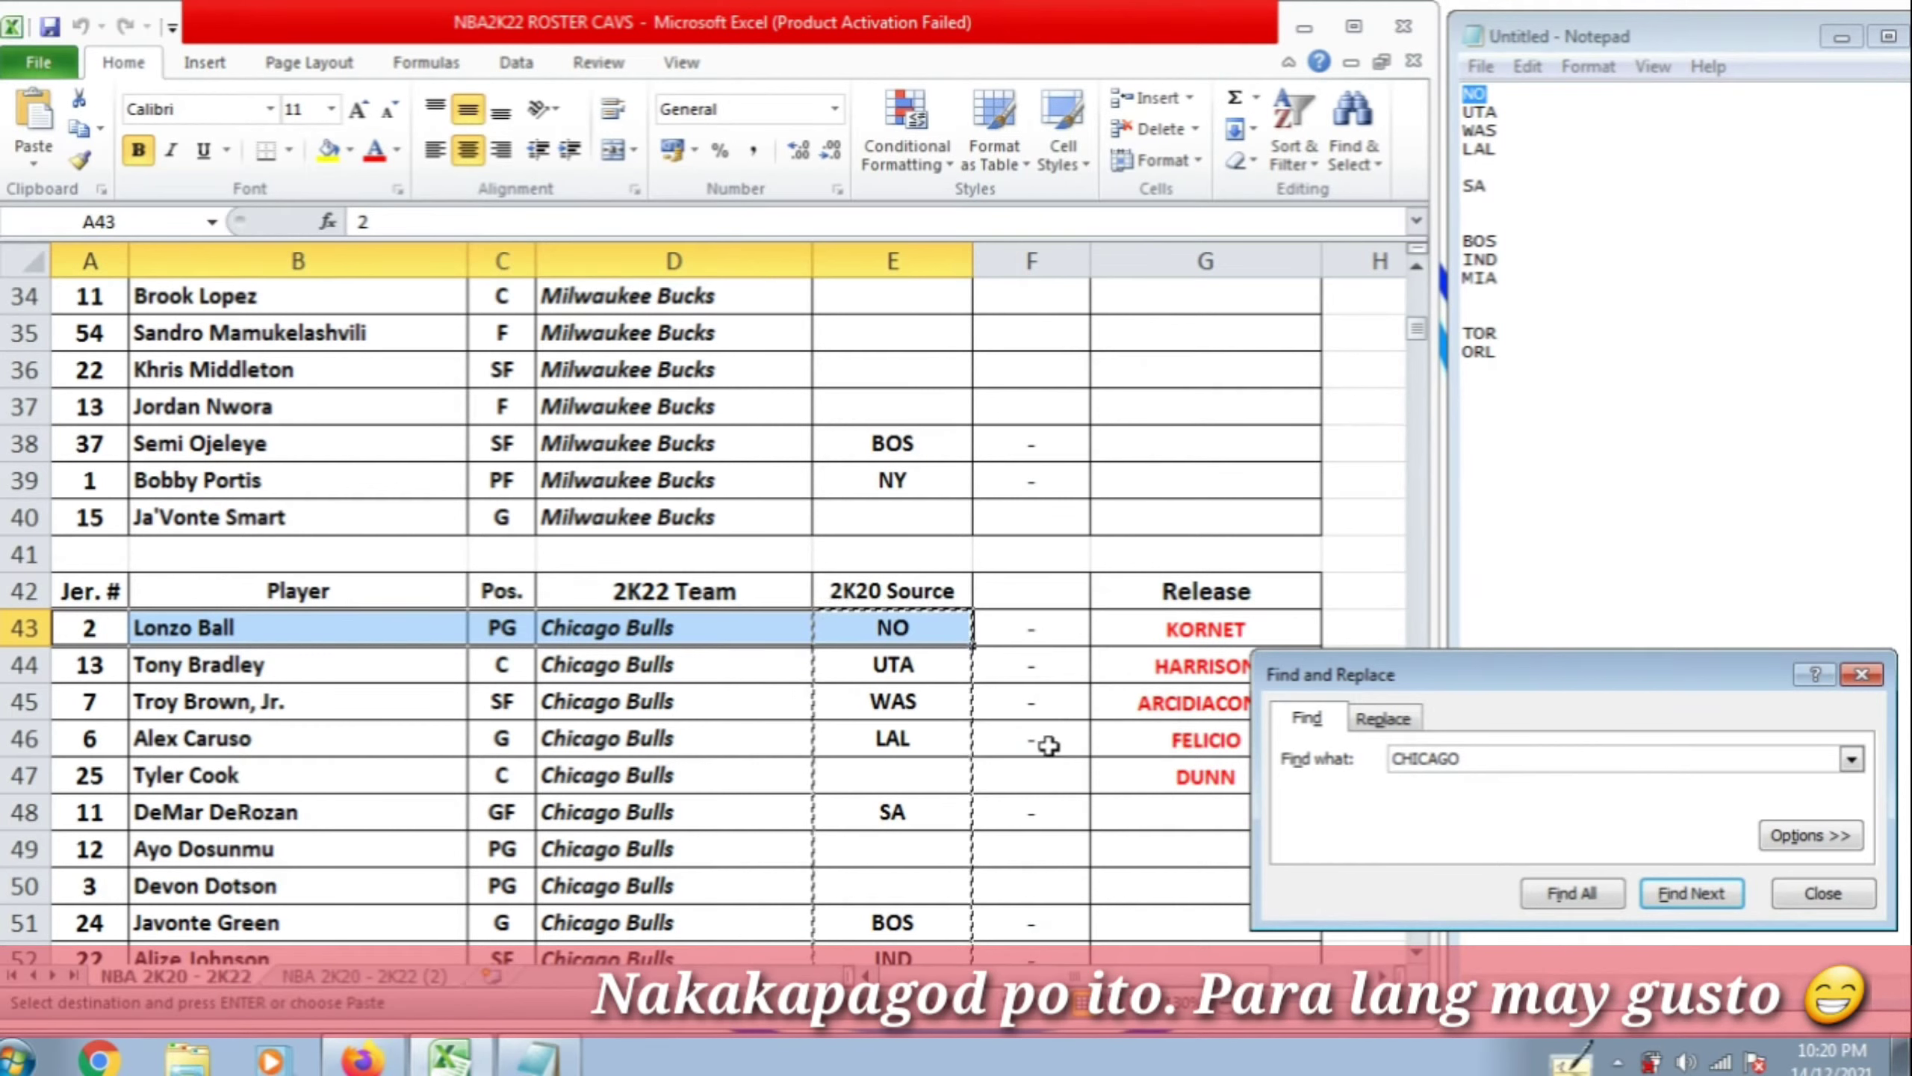
click(1039, 770)
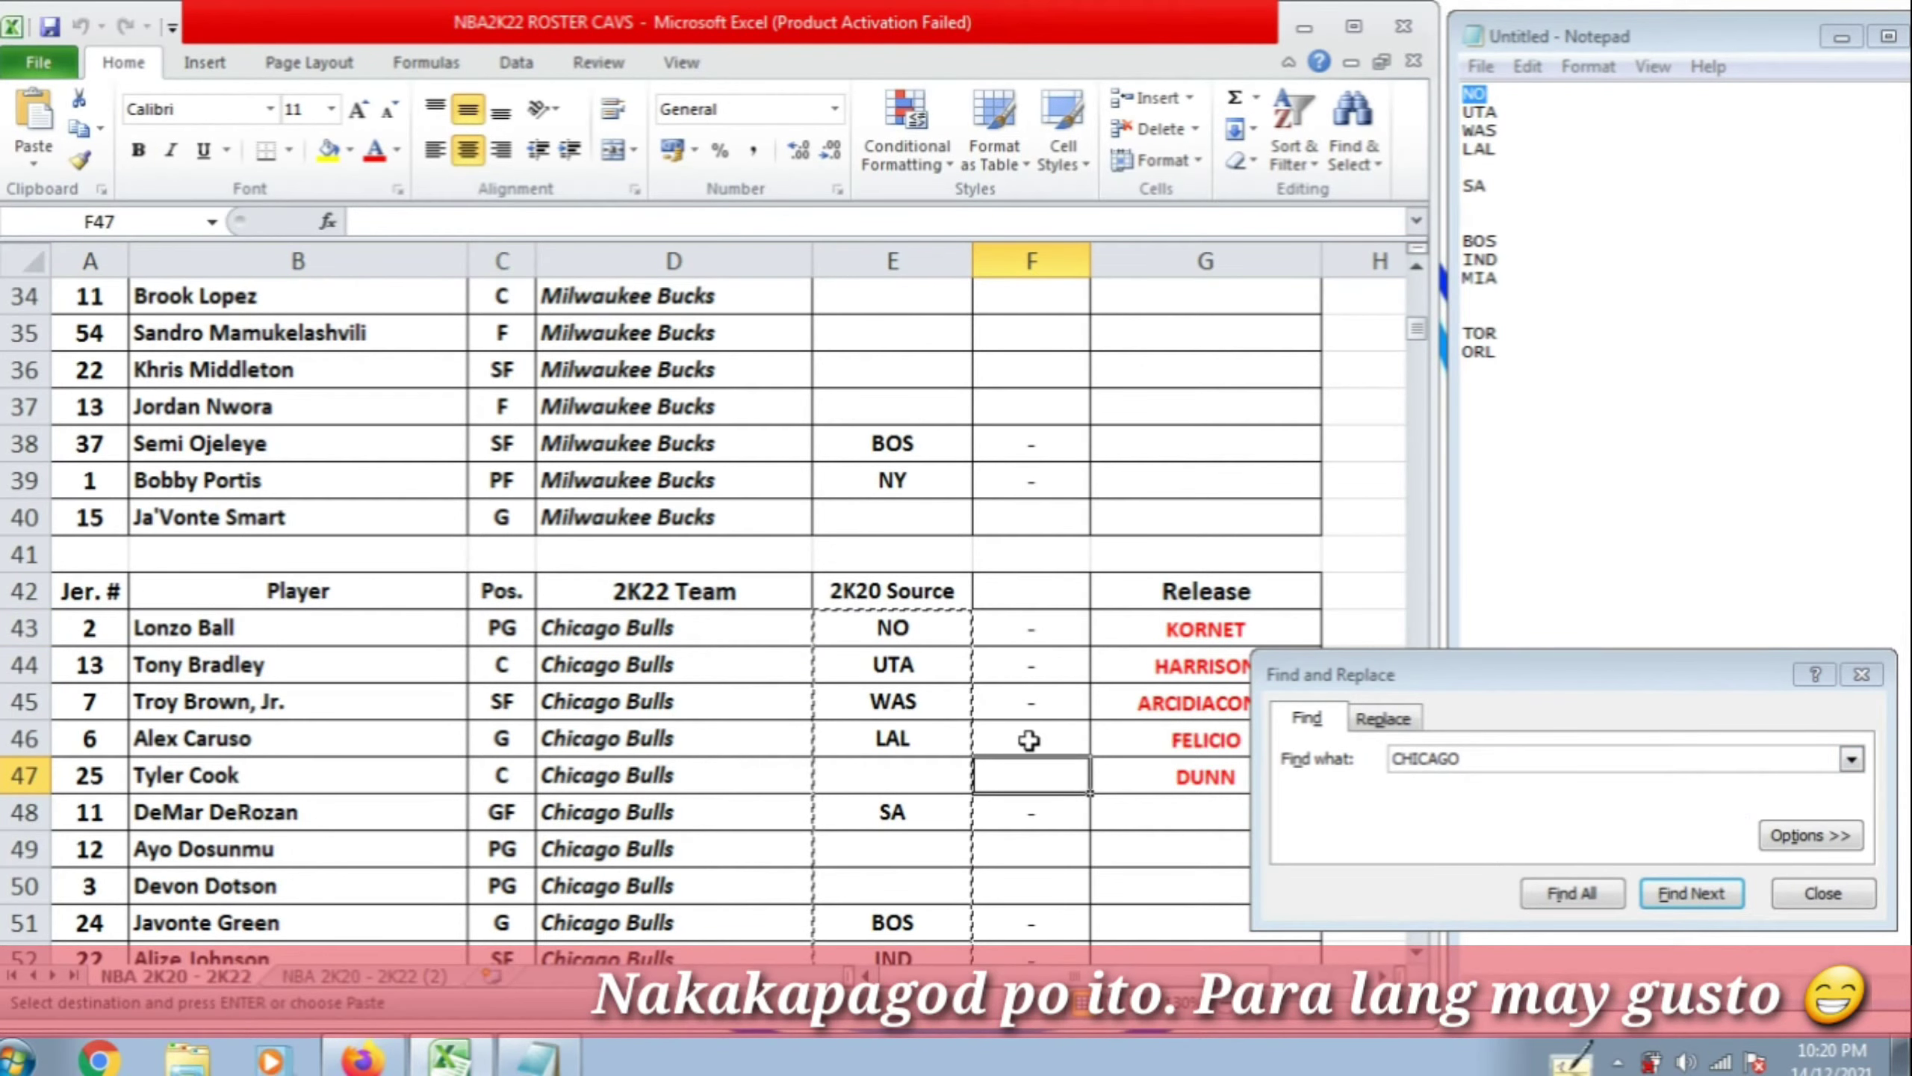